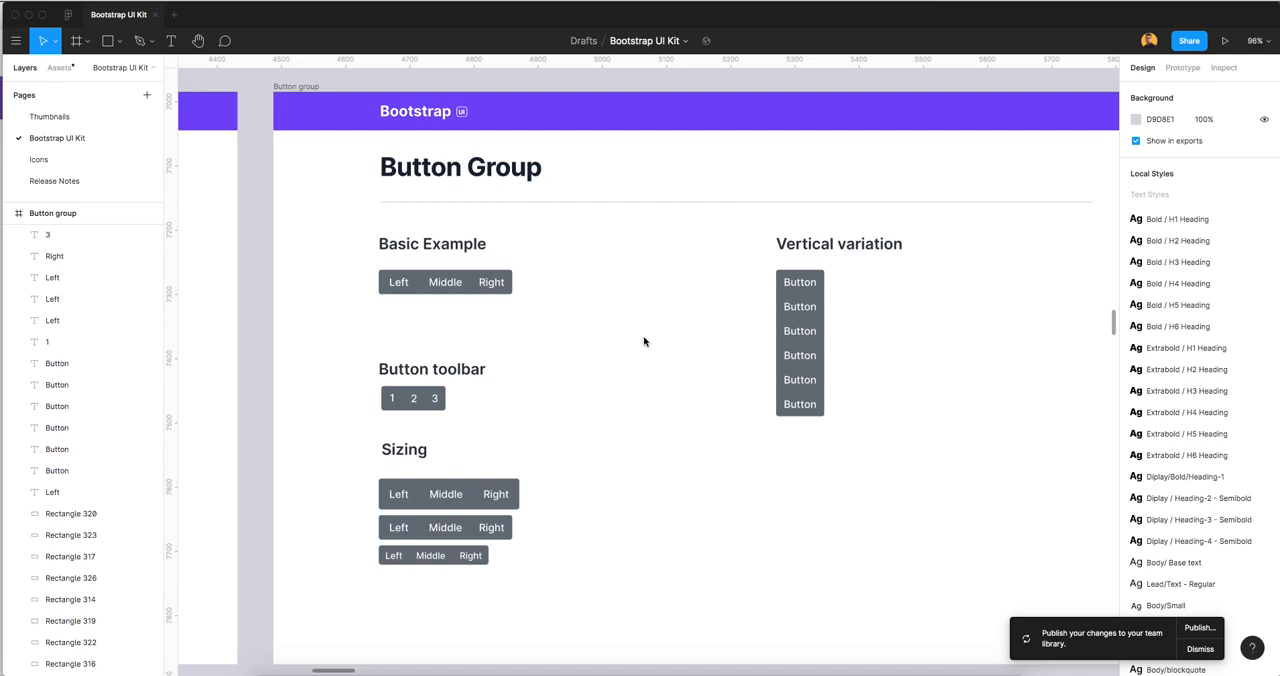
pyautogui.scroll(2, 614, 318)
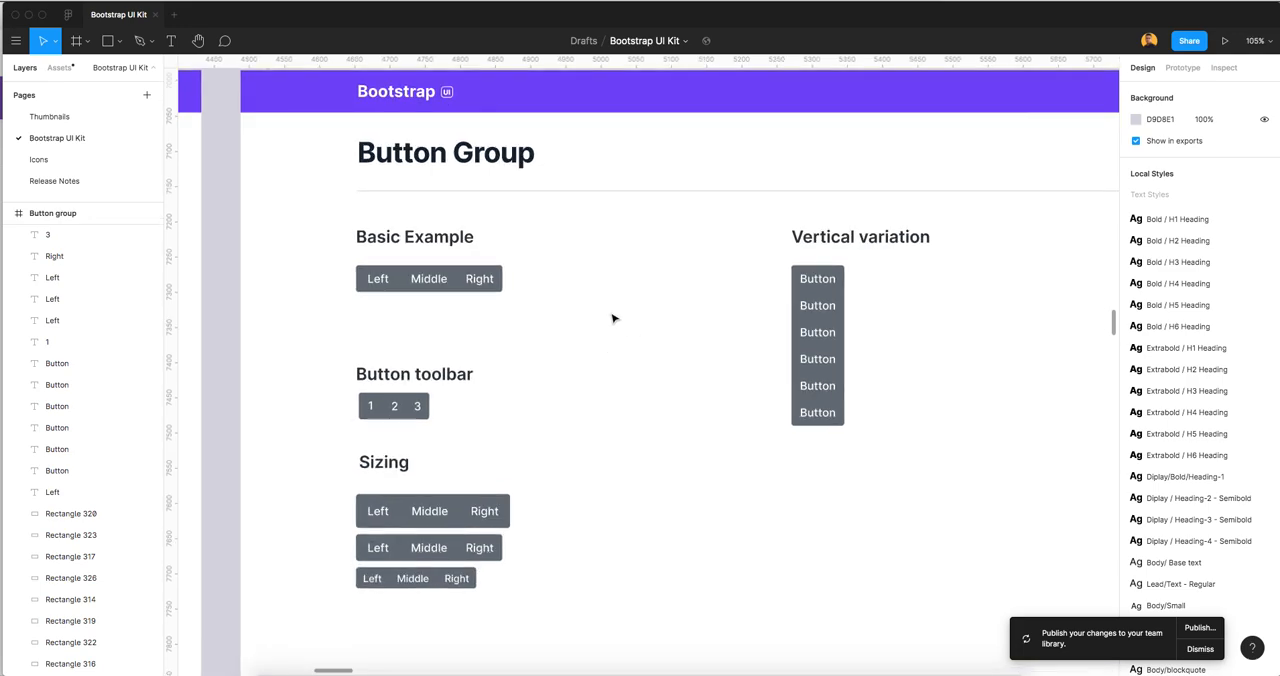
pyautogui.scroll(2, 614, 318)
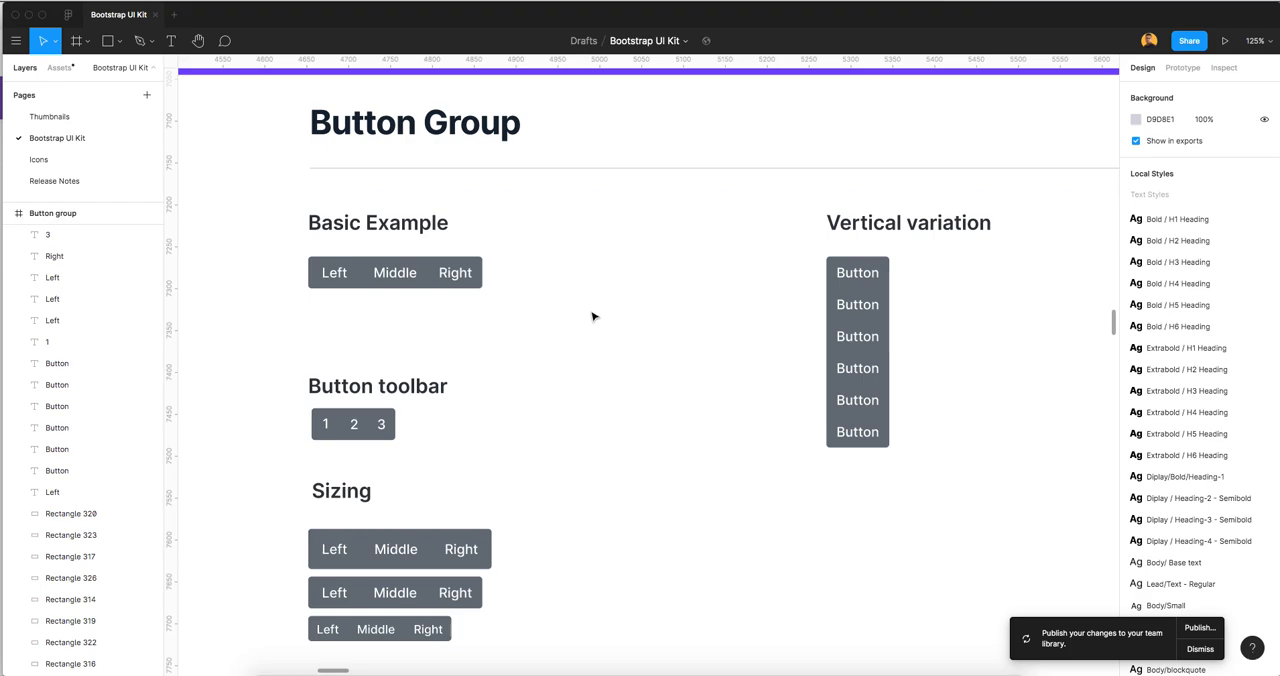
pyautogui.scroll(2, 594, 317)
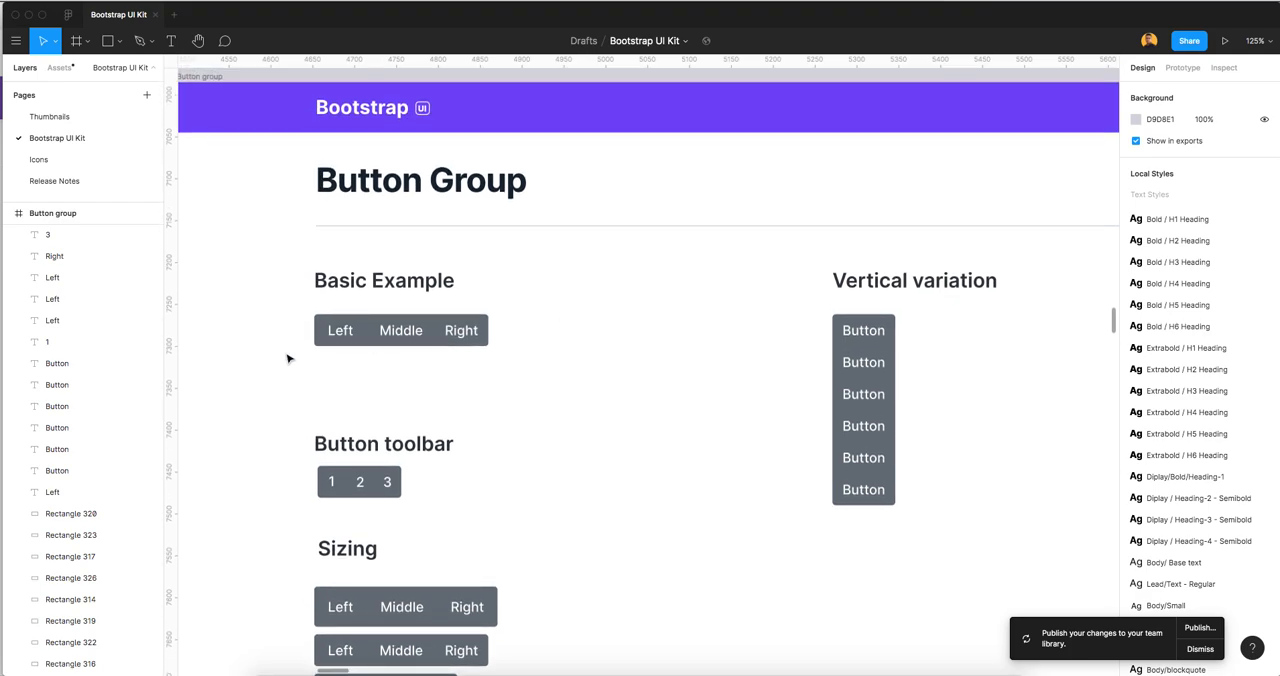
pyautogui.click(340, 331)
pyautogui.click(341, 360)
pyautogui.click(317, 321)
pyautogui.keyDown('shift'); pyautogui.click(338, 335); pyautogui.keyUp('shift')
pyautogui.moveTo(338, 336); pyautogui.dragTo(298, 339)
pyautogui.press('super+z')
pyautogui.click(474, 382)
pyautogui.moveTo(477, 382); pyautogui.dragTo(482, 350)
pyautogui.press('super+z')
pyautogui.click(425, 361)
# Replace the Middle label's text in the Basic Example button group with "Butons Group"
pyautogui.scroll(5, 394, 345)
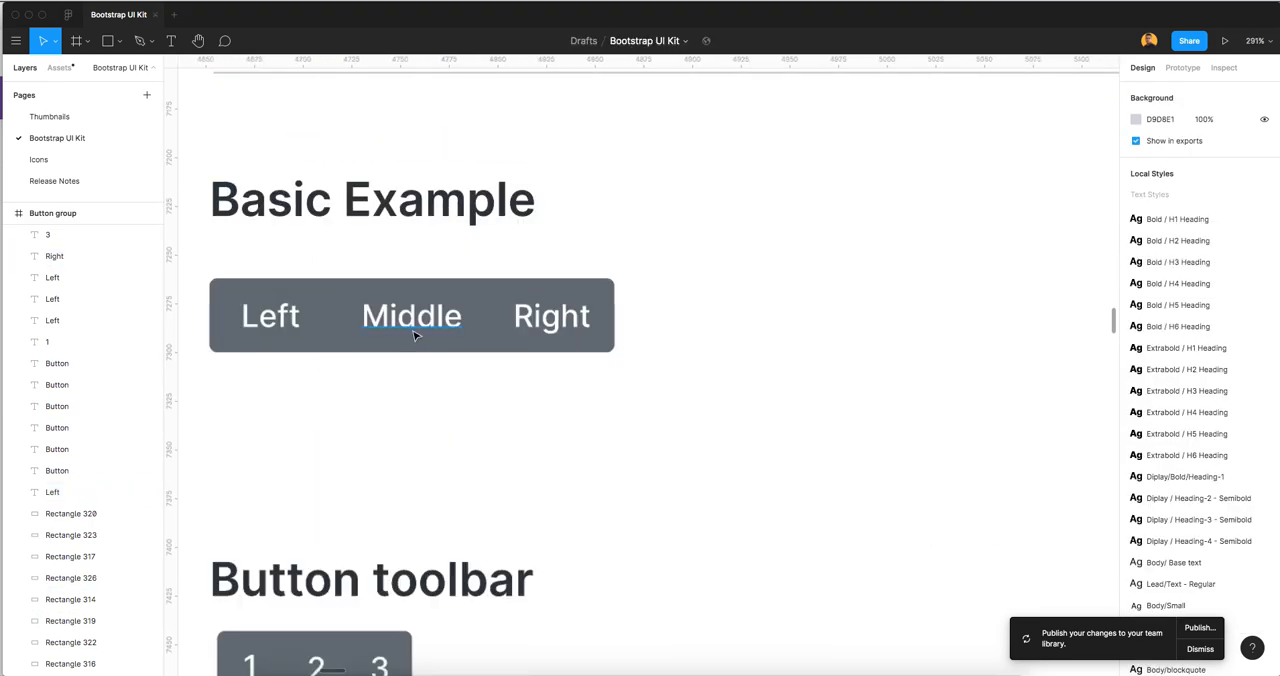
pyautogui.click(413, 332)
pyautogui.doubleClick(413, 332)
pyautogui.write('dfsdf')
pyautogui.press('super+a')
pyautogui.write('Buto')
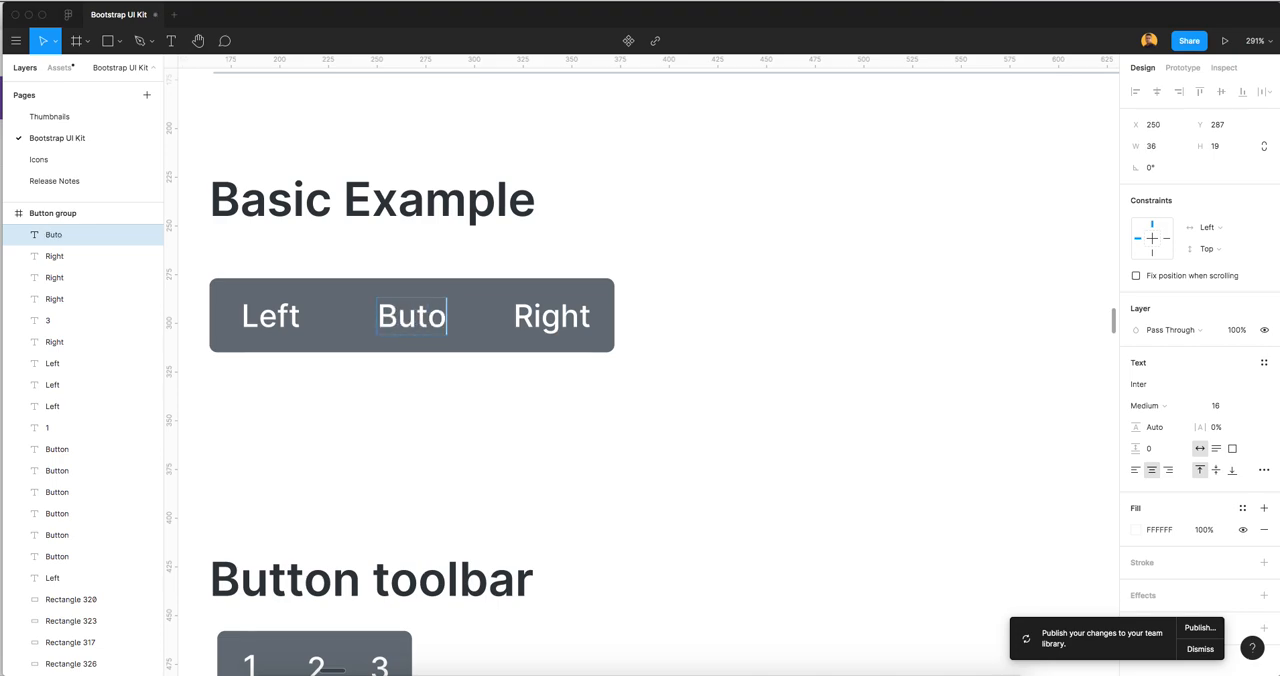
pyautogui.write('ns Groyp')
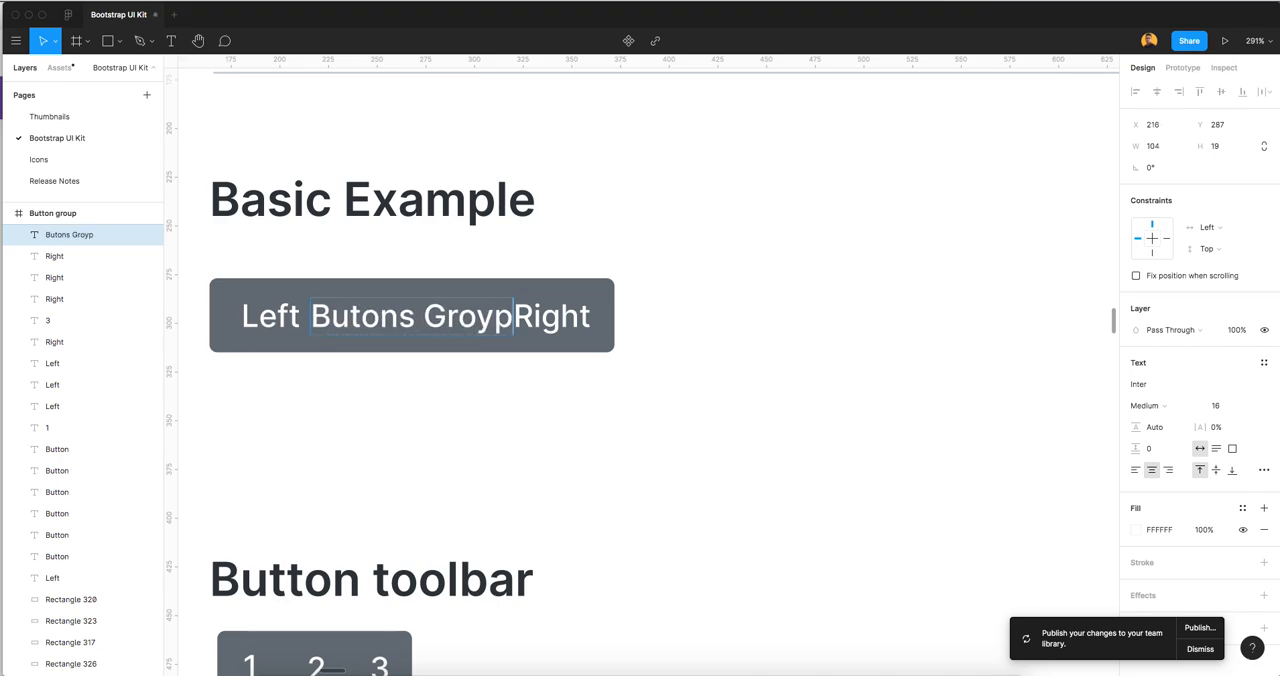
pyautogui.press('BackSpace')
pyautogui.press('BackSpace')
pyautogui.write('up')
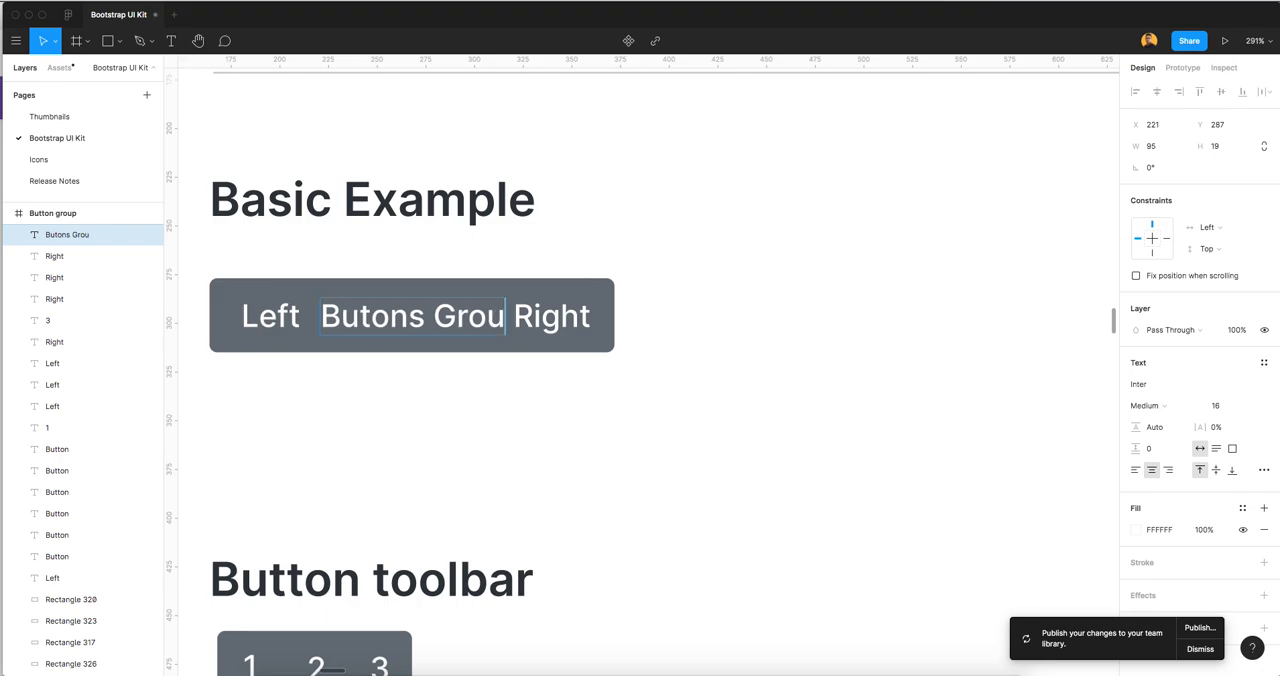
pyautogui.press('Escape')
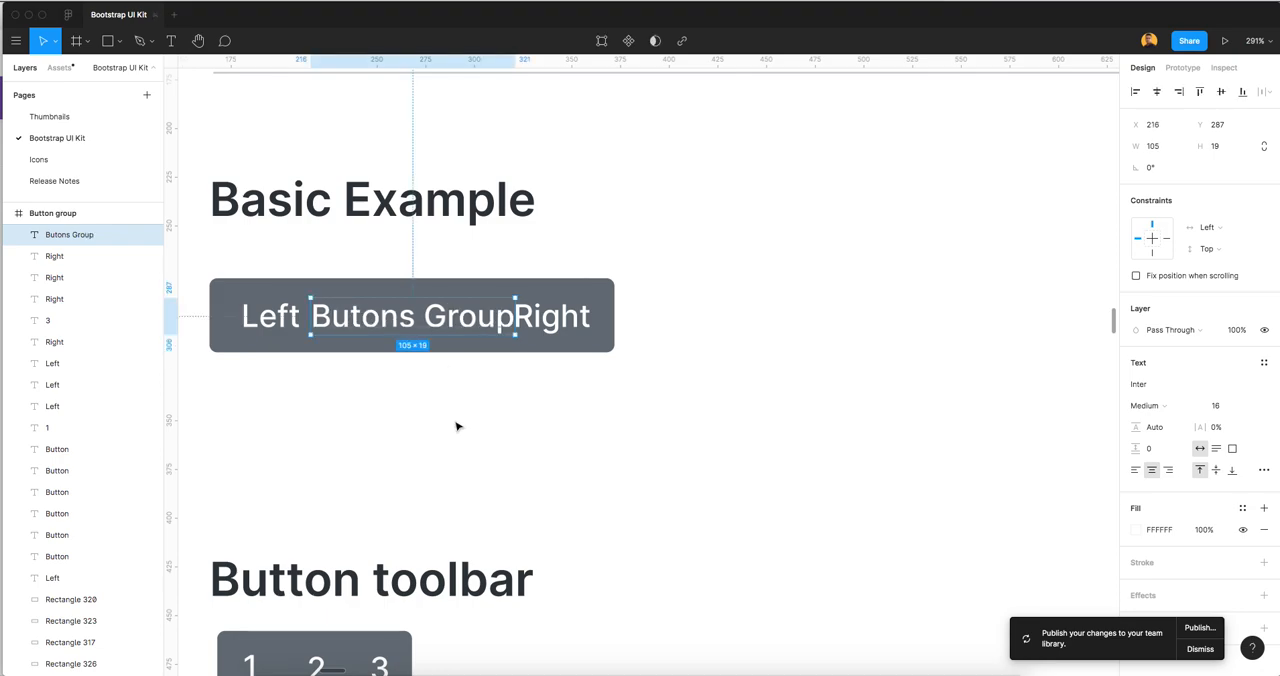
# Undo all text changes made to the middle label of the Basic Example button group
pyautogui.hotkey('ctrl', 'z')
pyautogui.hotkey('ctrl', 'z')
pyautogui.hotkey('ctrl', 'z')
pyautogui.hotkey('ctrl', 'z')
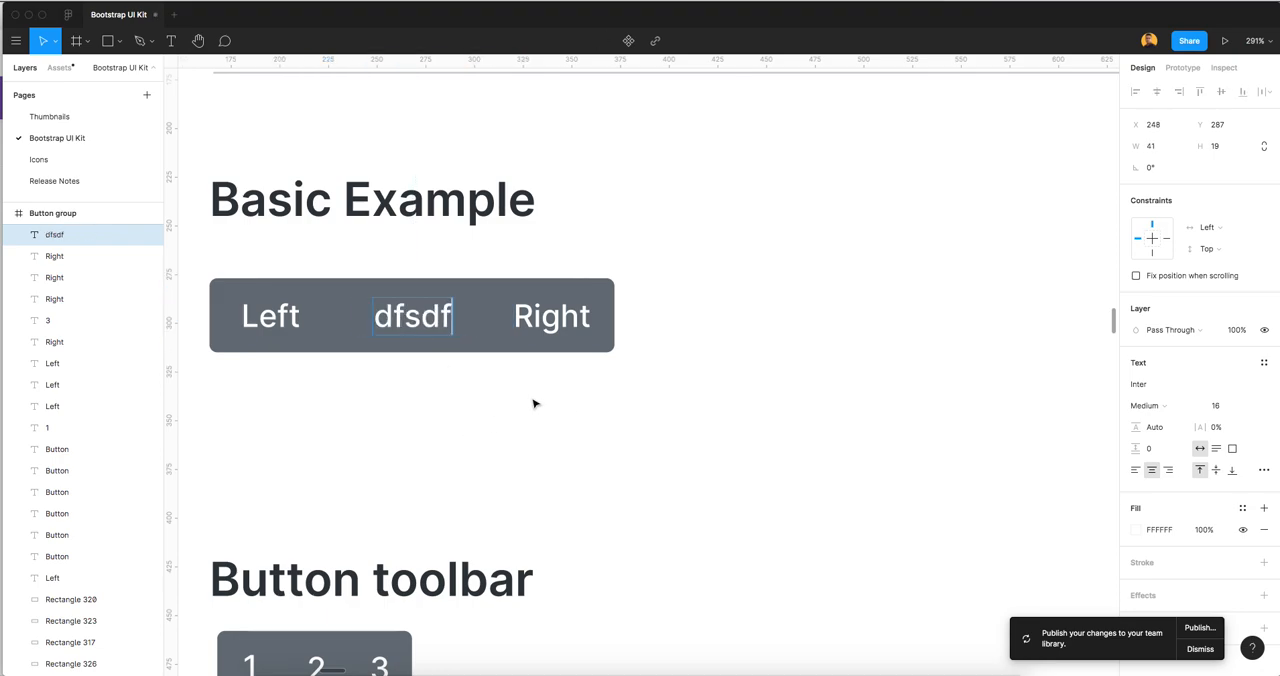
pyautogui.hotkey('ctrl', 'z')
pyautogui.press('Escape')
# Duplicate the Left label of the Basic Example group into the empty area beside it, at about X 444, Y 334
pyautogui.scroll(-3, 650, 437)
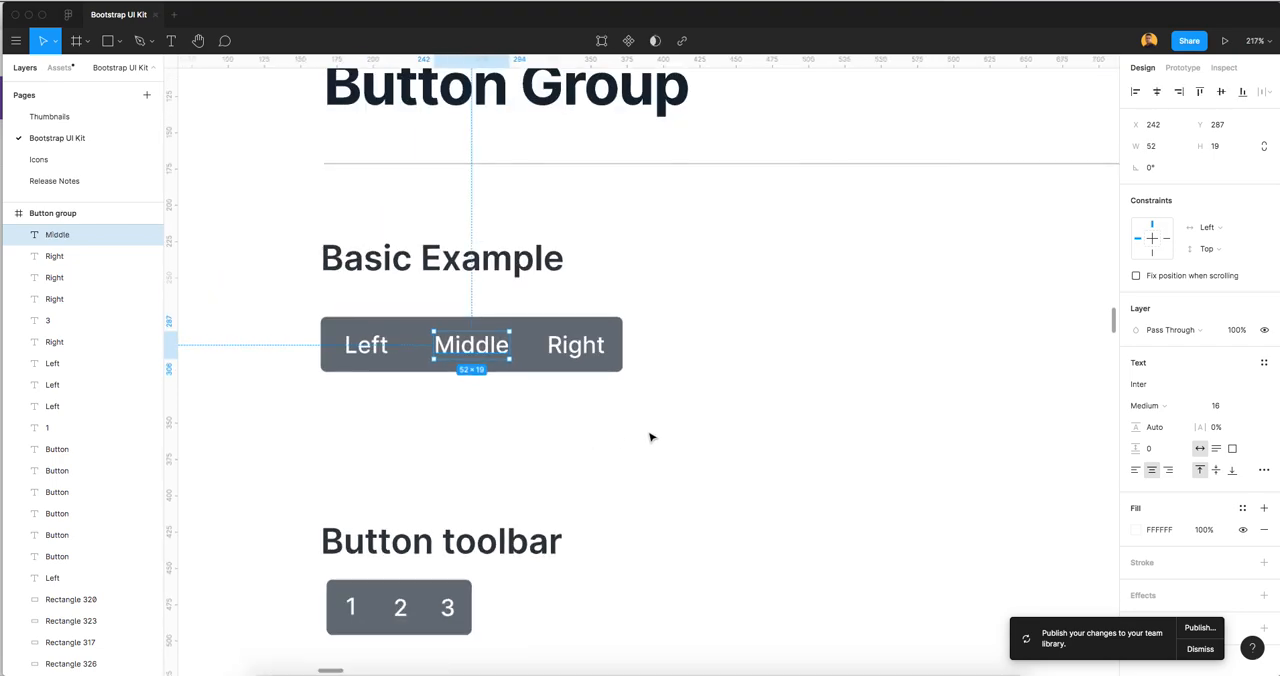
pyautogui.moveTo(723, 406); pyautogui.dragTo(692, 459)
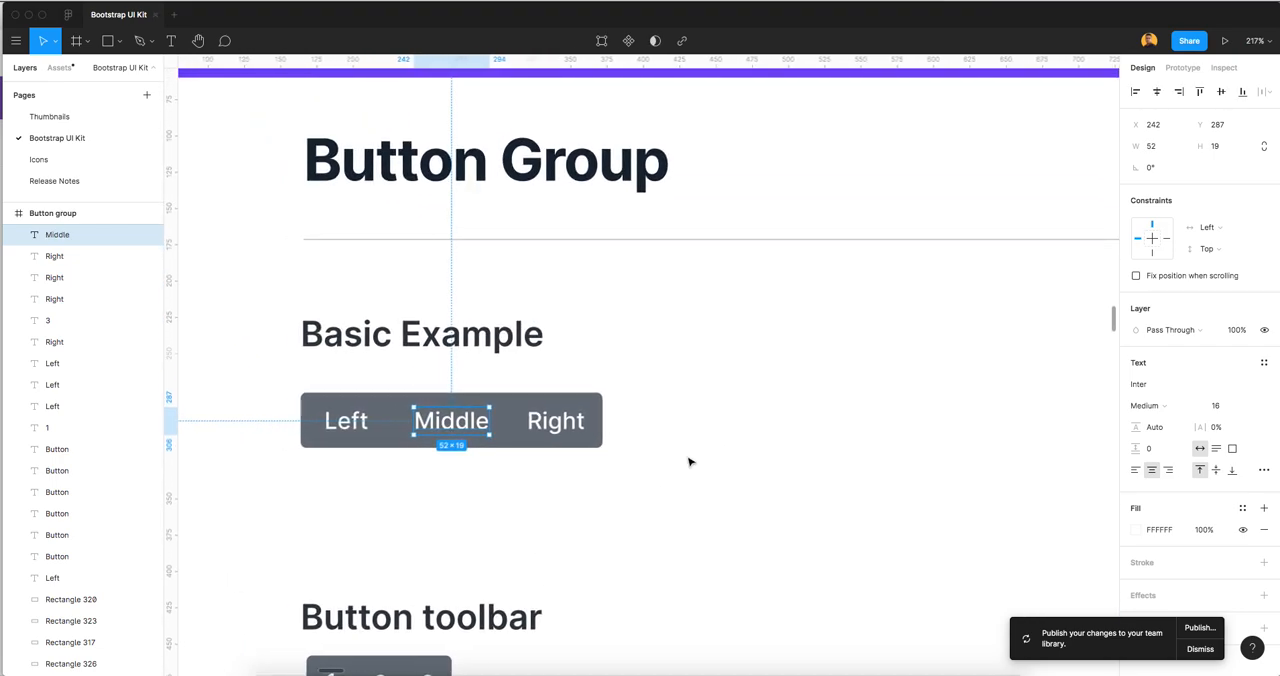
pyautogui.click(697, 461)
pyautogui.scroll(-4, 657, 496)
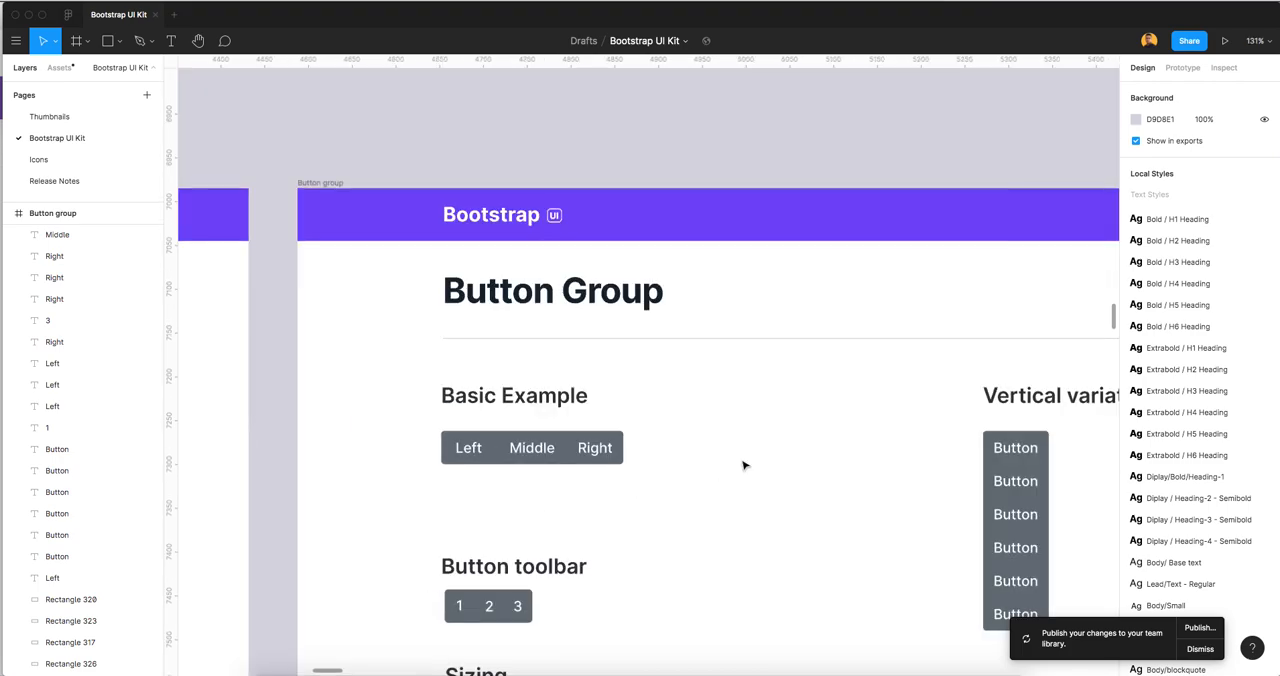
pyautogui.hscroll(2, 600, 440)
pyautogui.click(385, 417)
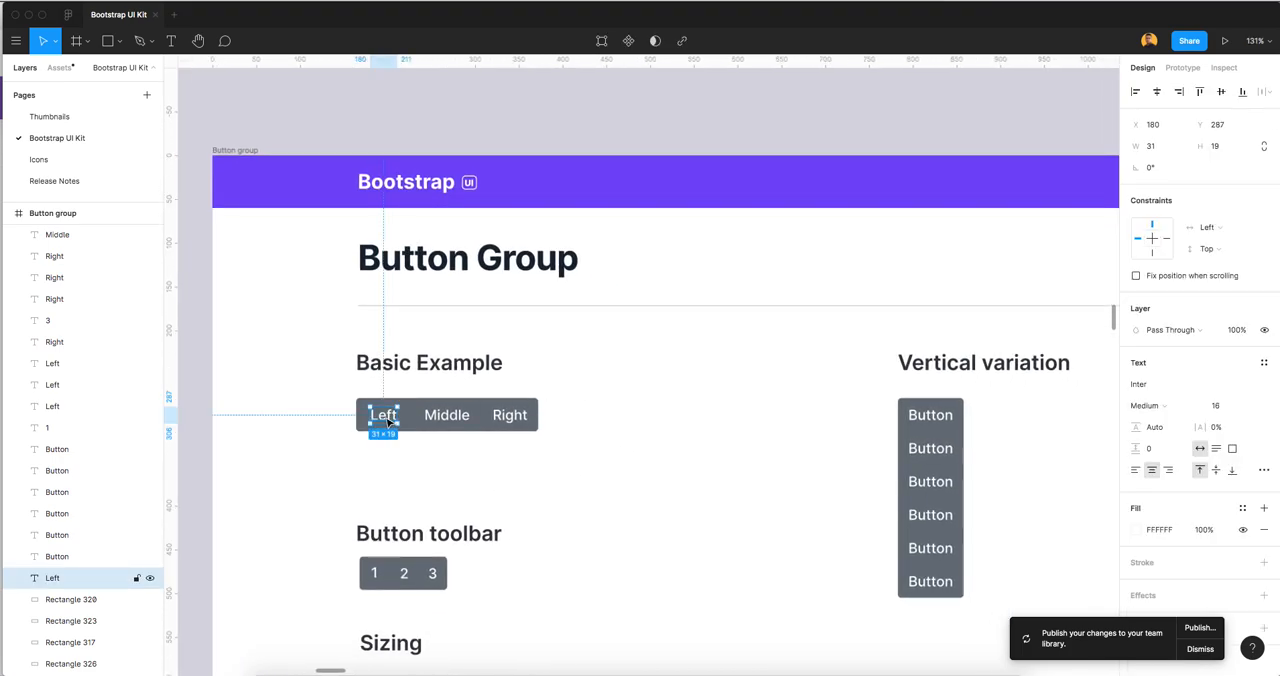
pyautogui.keyDown('alt'); pyautogui.moveTo(387, 421); pyautogui.dragTo(620, 461); pyautogui.keyUp('alt')
pyautogui.scroll(2, 621, 460)
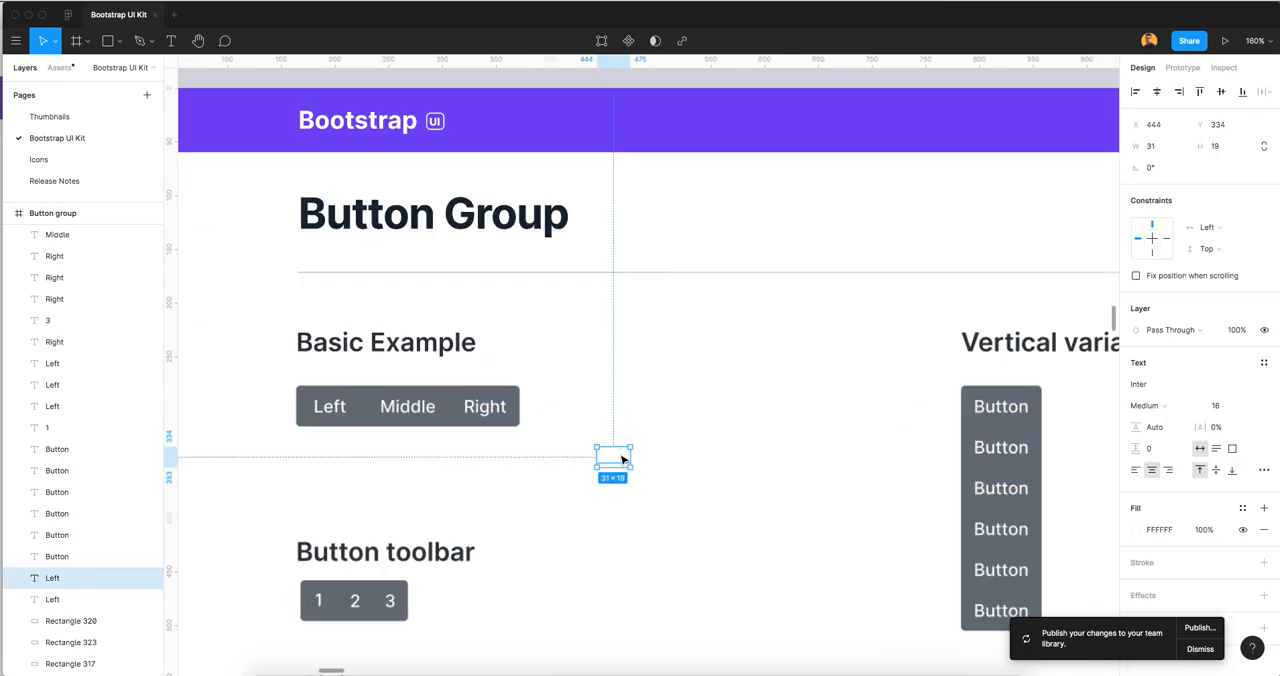
# Set the fill colour of the copied Left label to black, 000000
pyautogui.click(1160, 529)
pyautogui.write('0')
pyautogui.press('Tab')
pyautogui.click(846, 434)
# Wrap the copied Left label in a horizontal auto layout frame and fill the frame with the Secondary/color style
pyautogui.scroll(5, 680, 460)
pyautogui.click(537, 452)
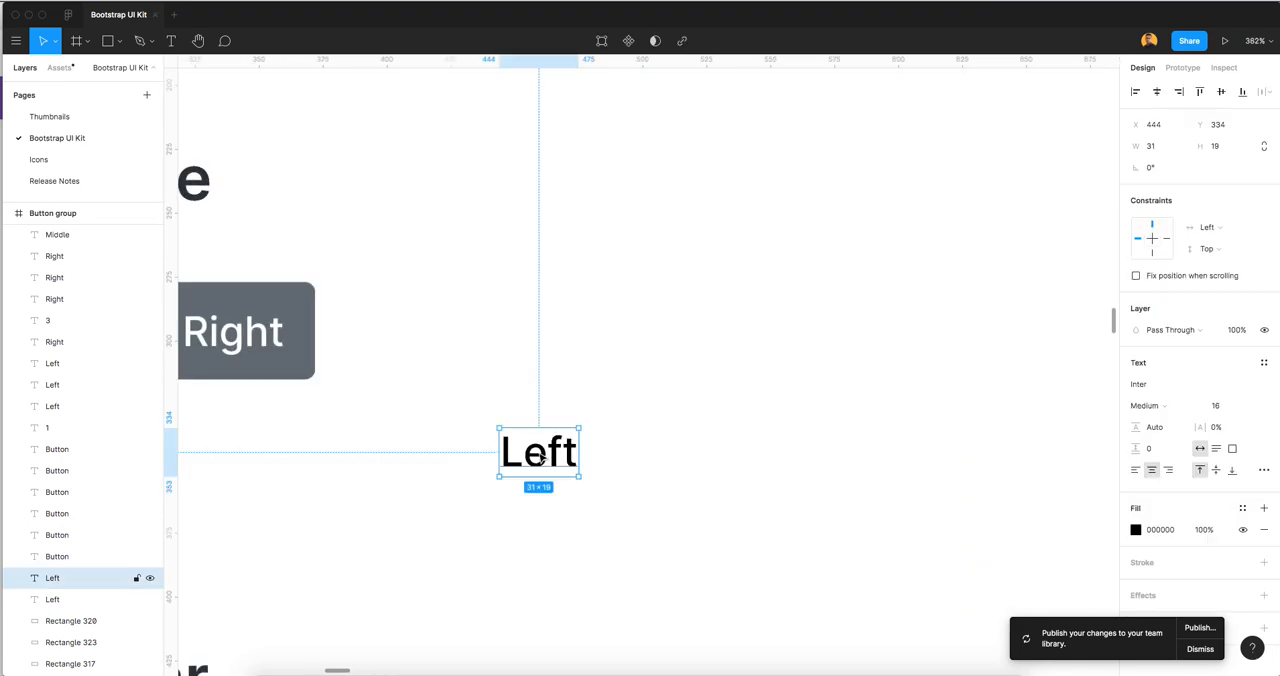
pyautogui.rightClick(538, 456)
pyautogui.click(548, 434)
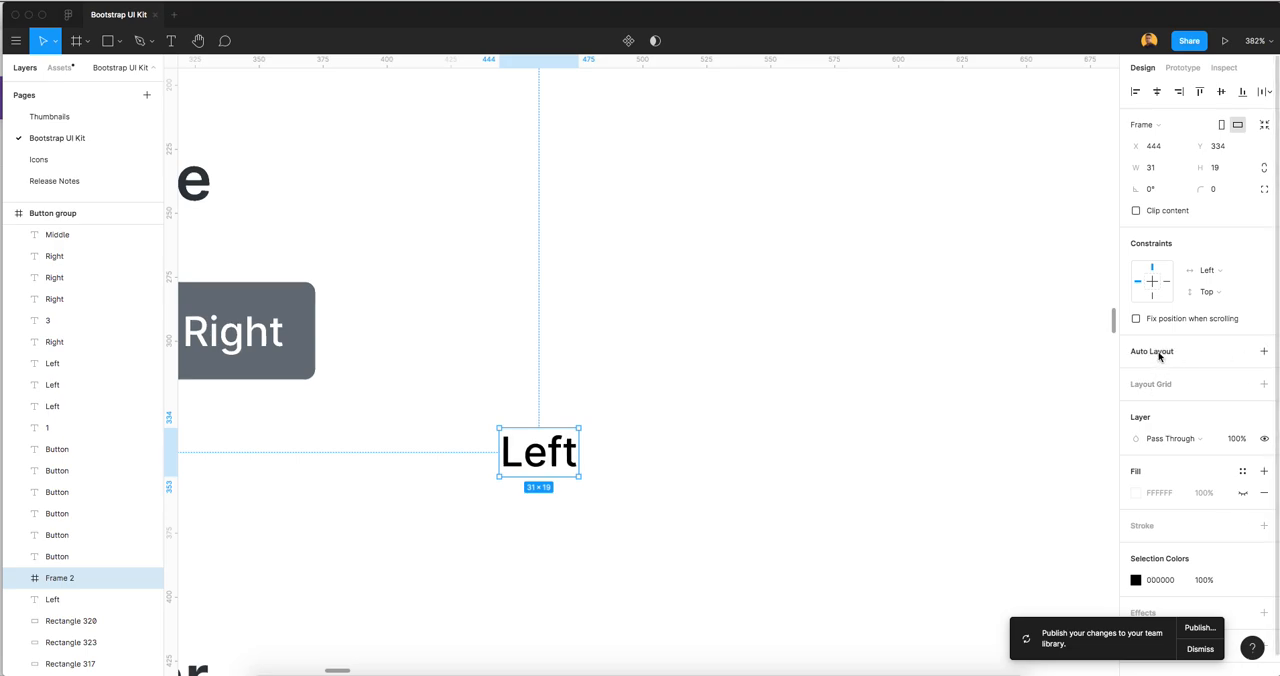
pyautogui.hotkey('shift', 'a')
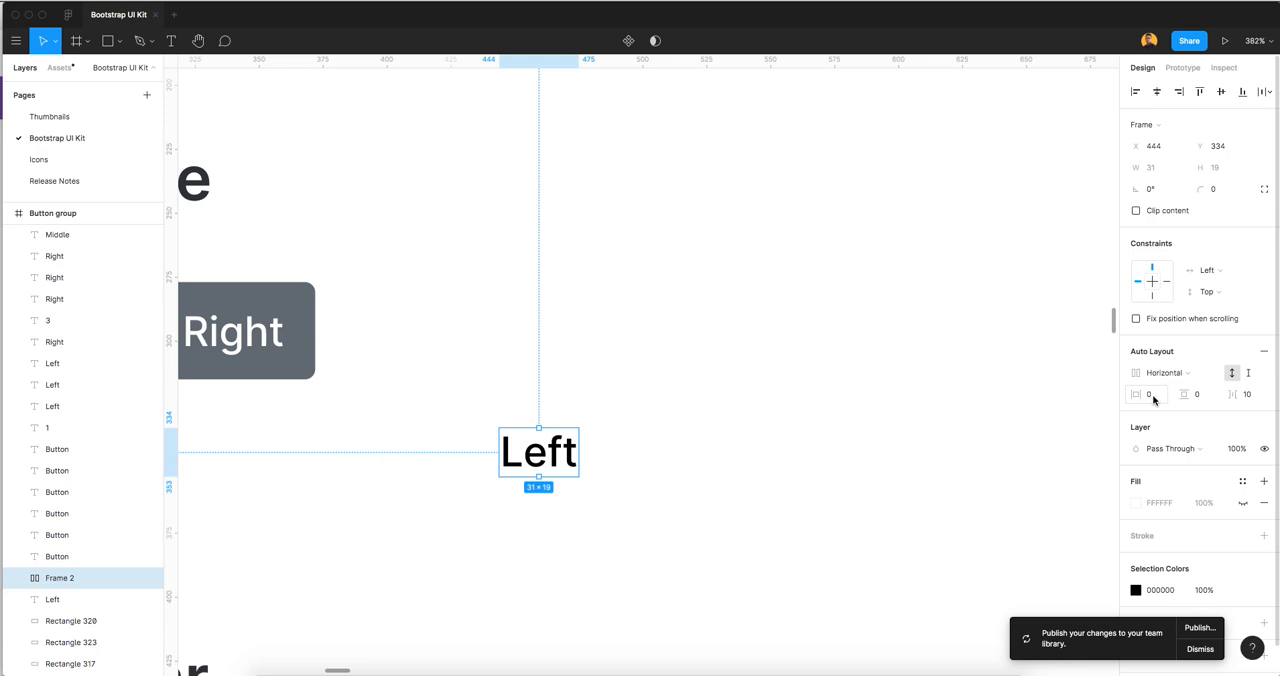
pyautogui.click(1242, 482)
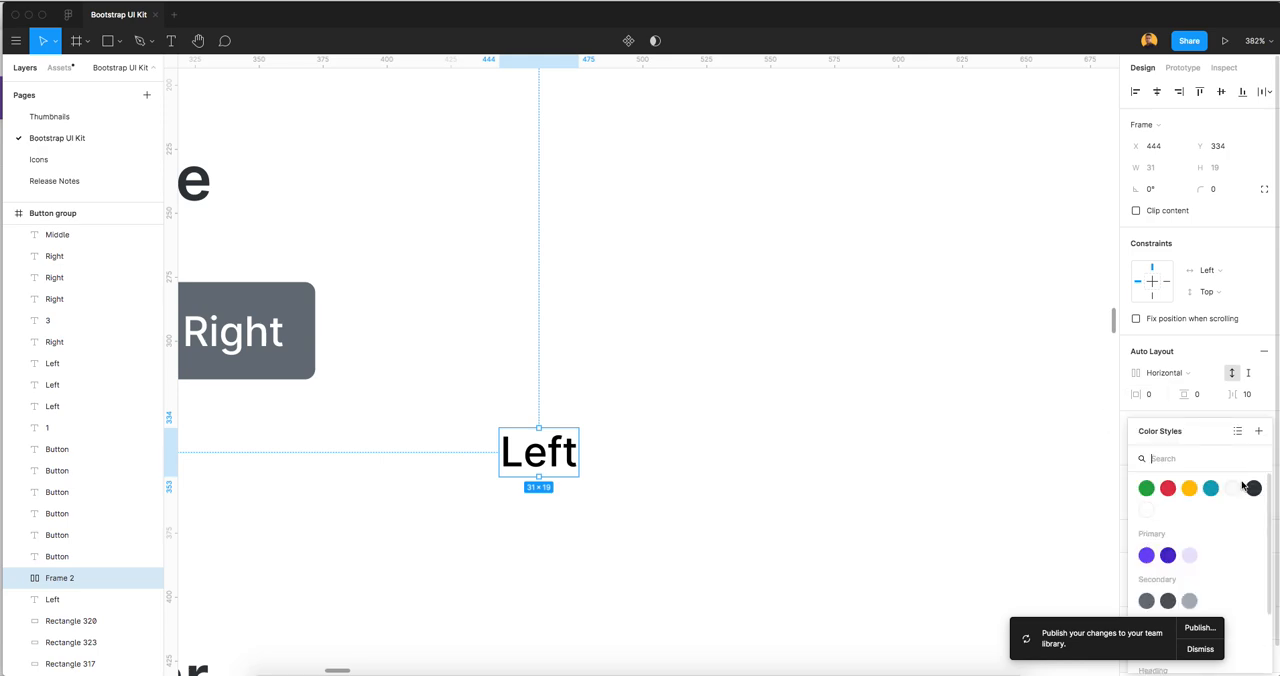
pyautogui.click(1146, 600)
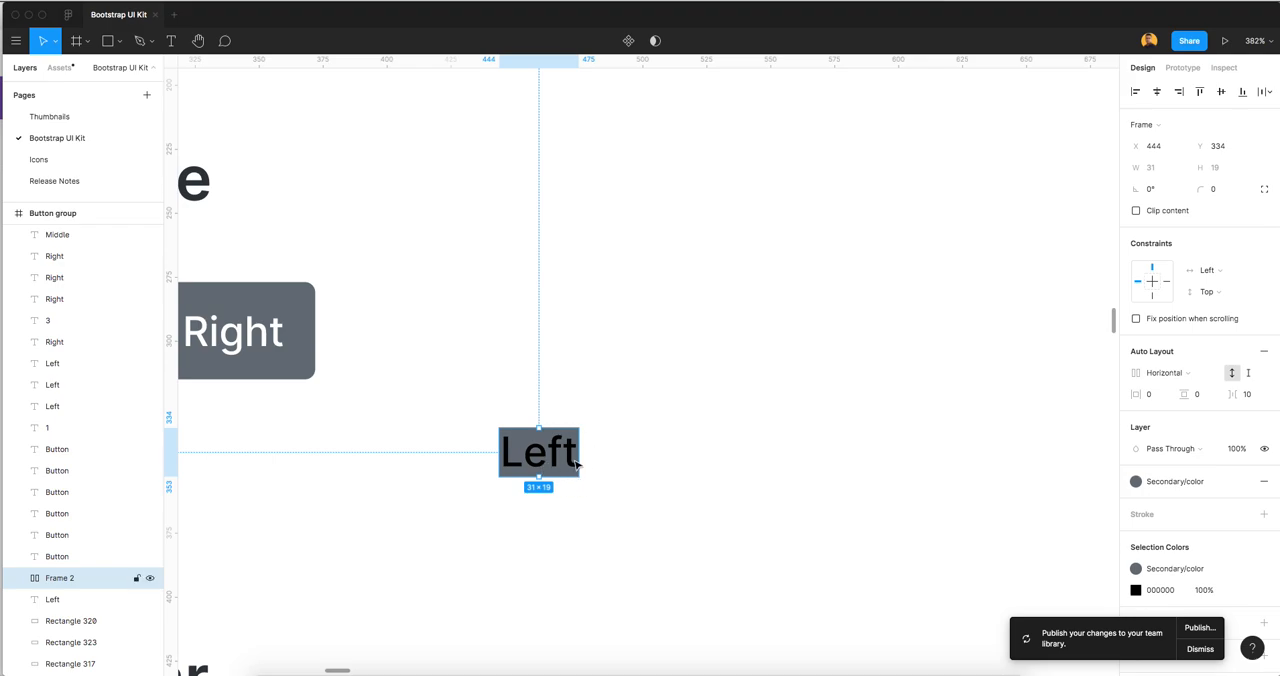
# Set the auto layout frame's horizontal padding to 16 and vertical padding to 8
pyautogui.click(1152, 398)
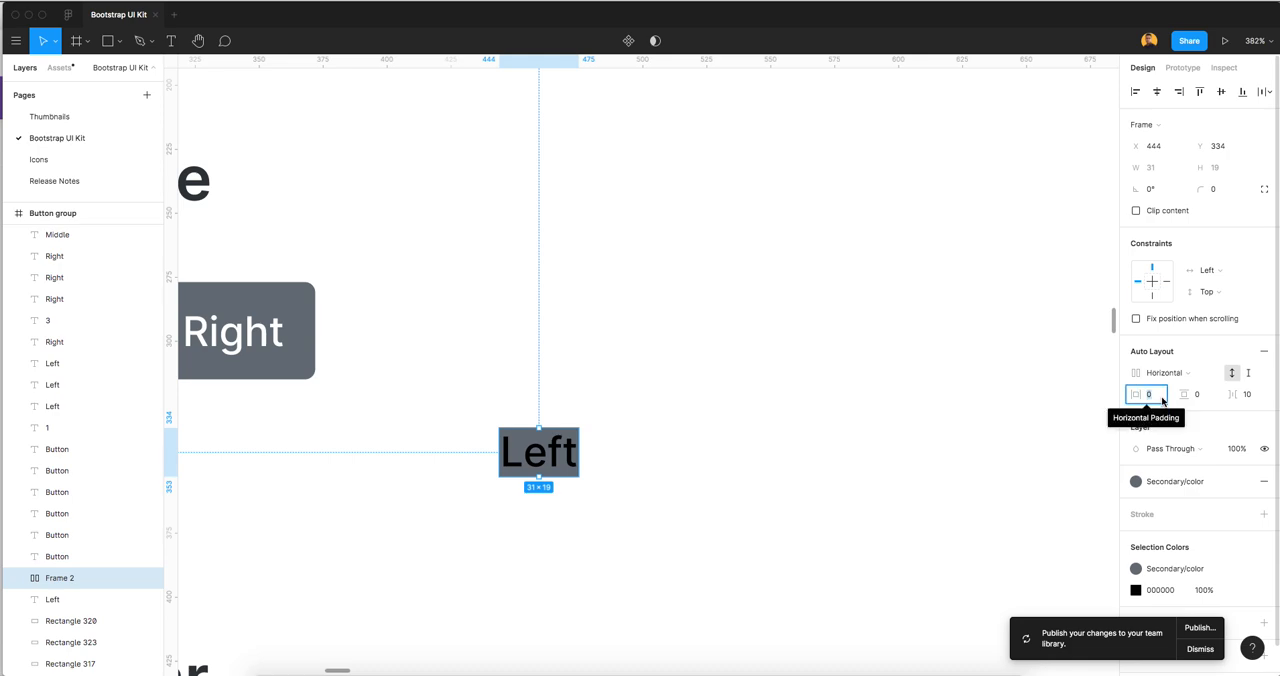
pyautogui.write('16')
pyautogui.press('Tab')
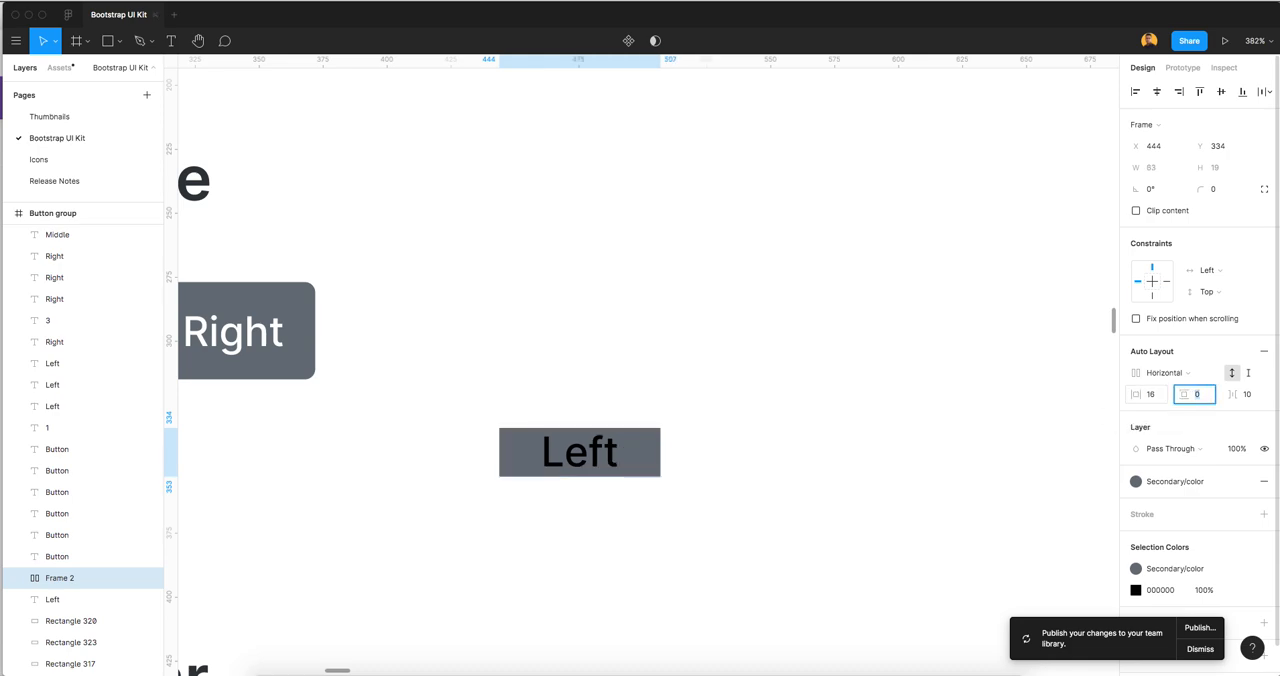
pyautogui.press('Tab')
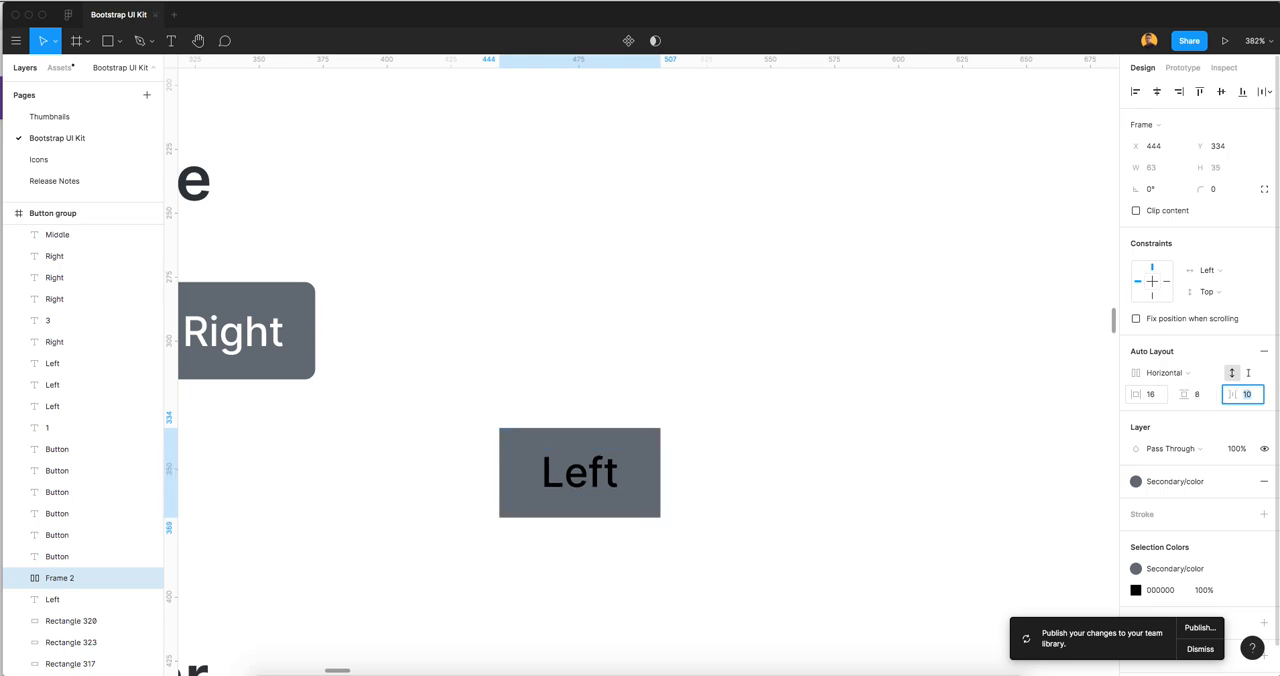
pyautogui.click(746, 407)
# Set the colour of the Left text inside the new frame to white, FFFFFF
pyautogui.click(624, 455)
pyautogui.scroll(-1, 665, 455)
pyautogui.scroll(-2, 673, 494)
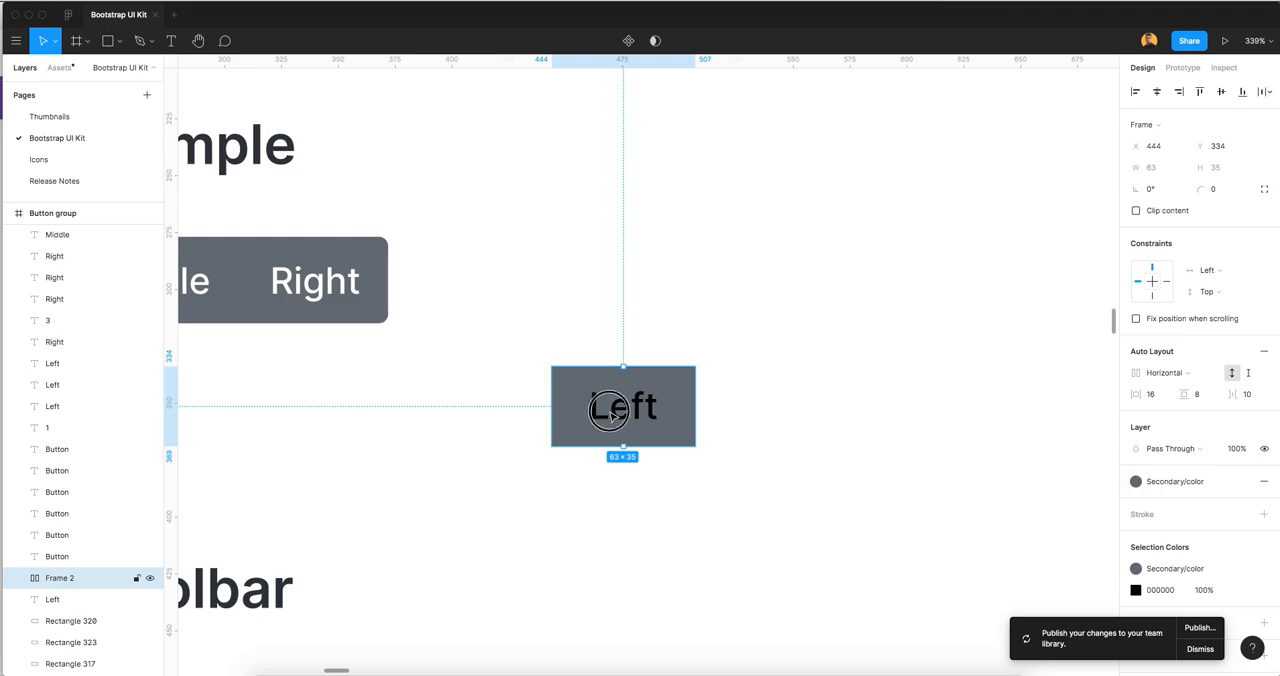
pyautogui.press('Return')
pyautogui.click(1155, 422)
pyautogui.write('fff')
pyautogui.press('Return')
pyautogui.click(803, 377)
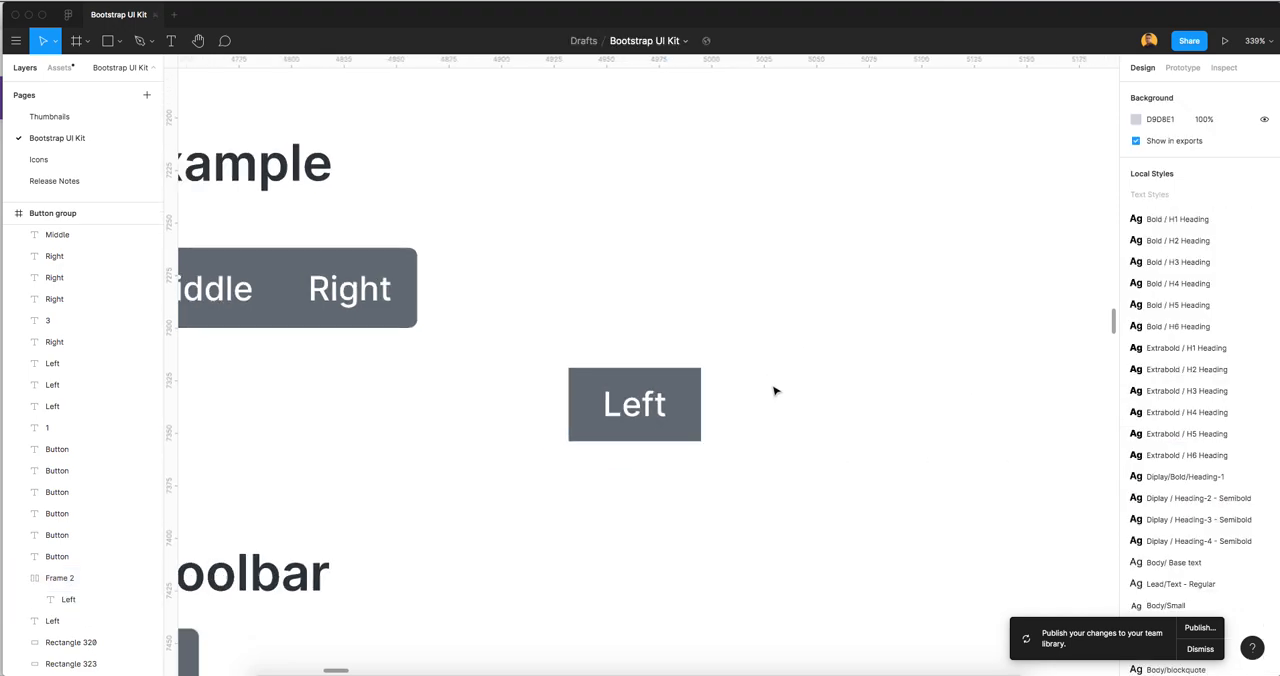
# Give the Left button frame independent corner radii, with 4 for the top-left and bottom-left corners only
pyautogui.hscroll(2, 754, 379)
pyautogui.click(585, 400)
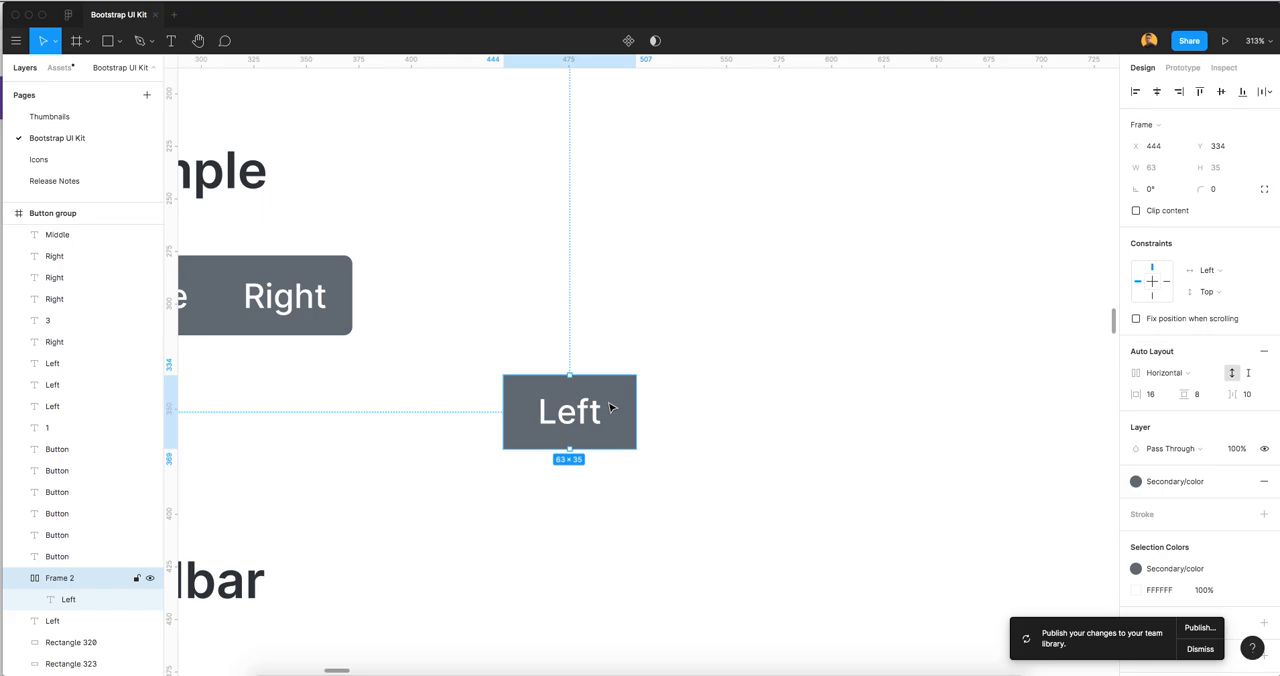
pyautogui.scroll(-3, 694, 407)
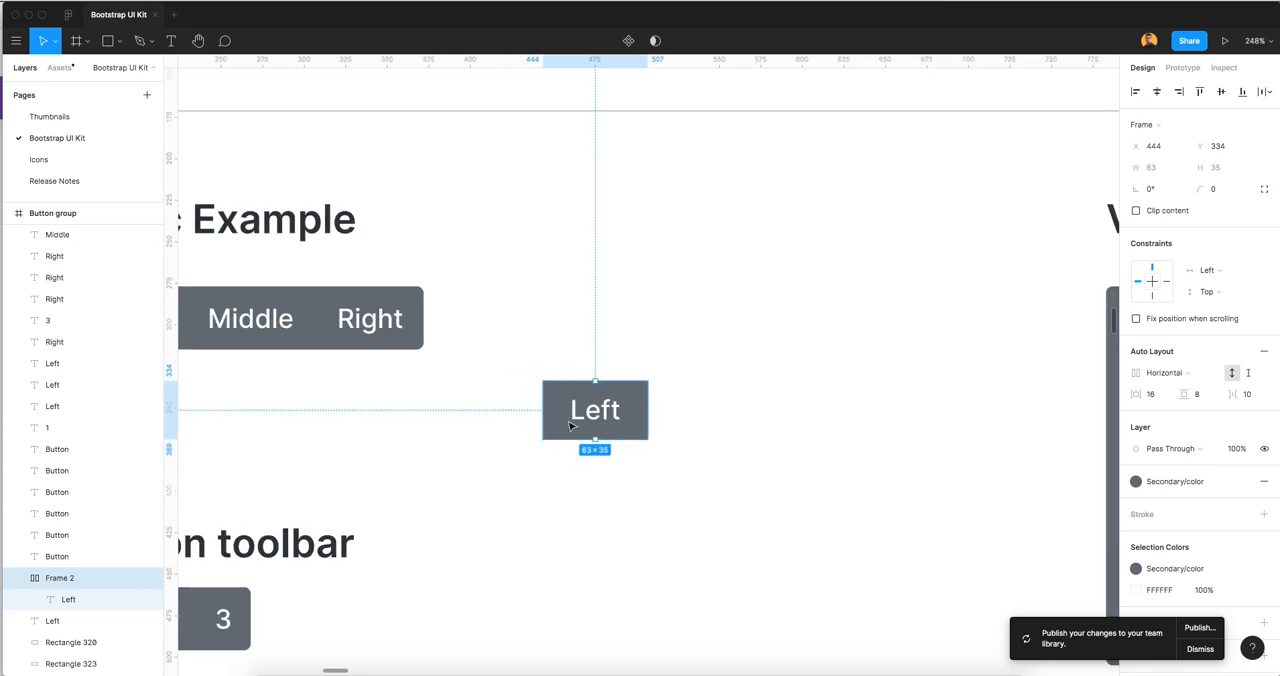
pyautogui.hscroll(-5, 606, 408)
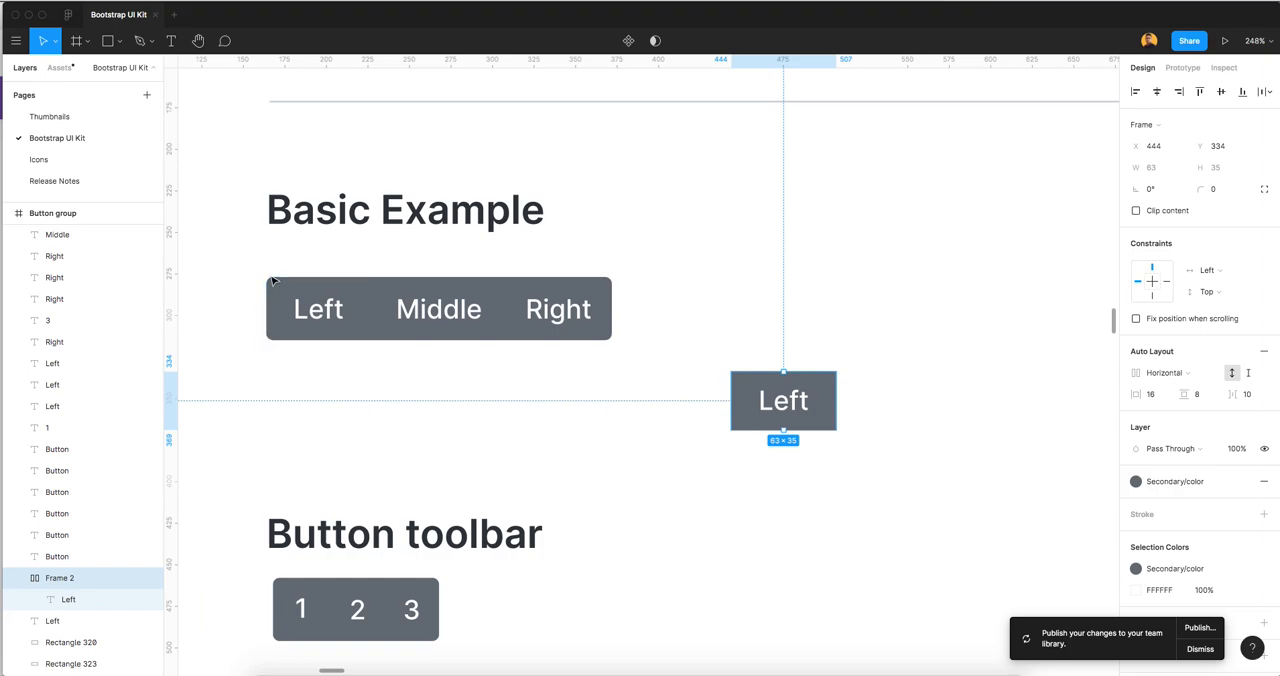
pyautogui.click(1264, 188)
pyautogui.click(1148, 212)
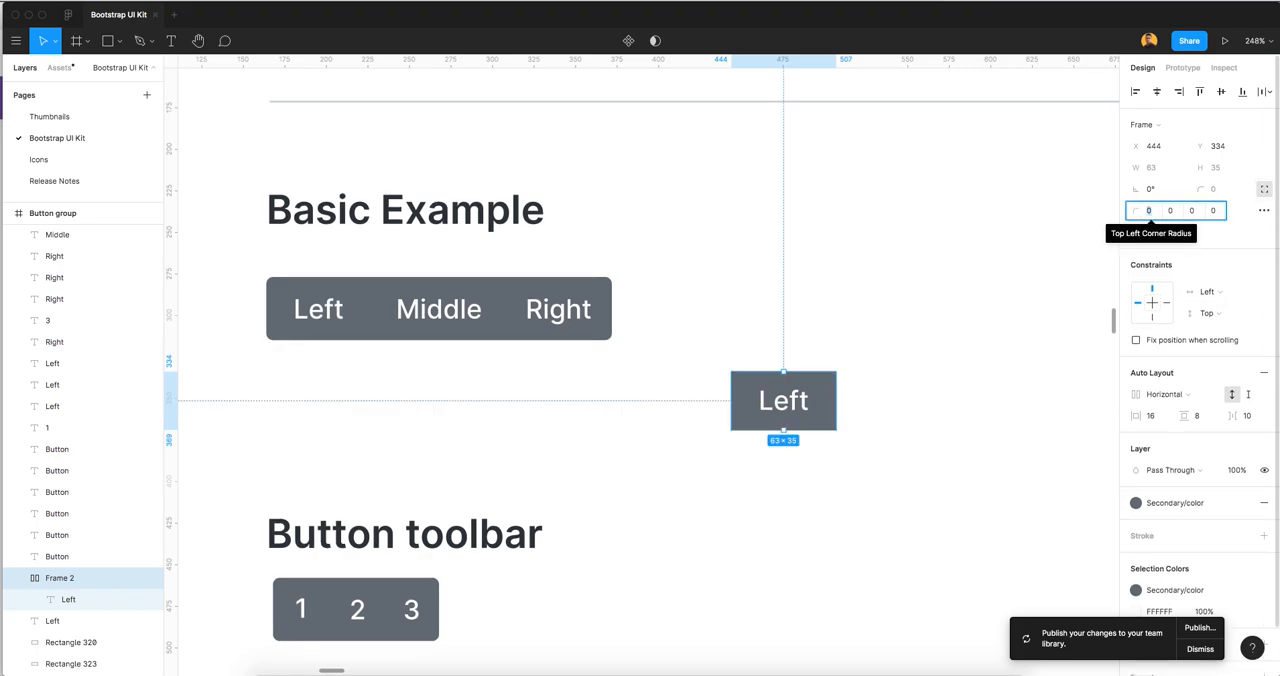
pyautogui.write('4')
pyautogui.press('Tab')
pyautogui.press('Tab')
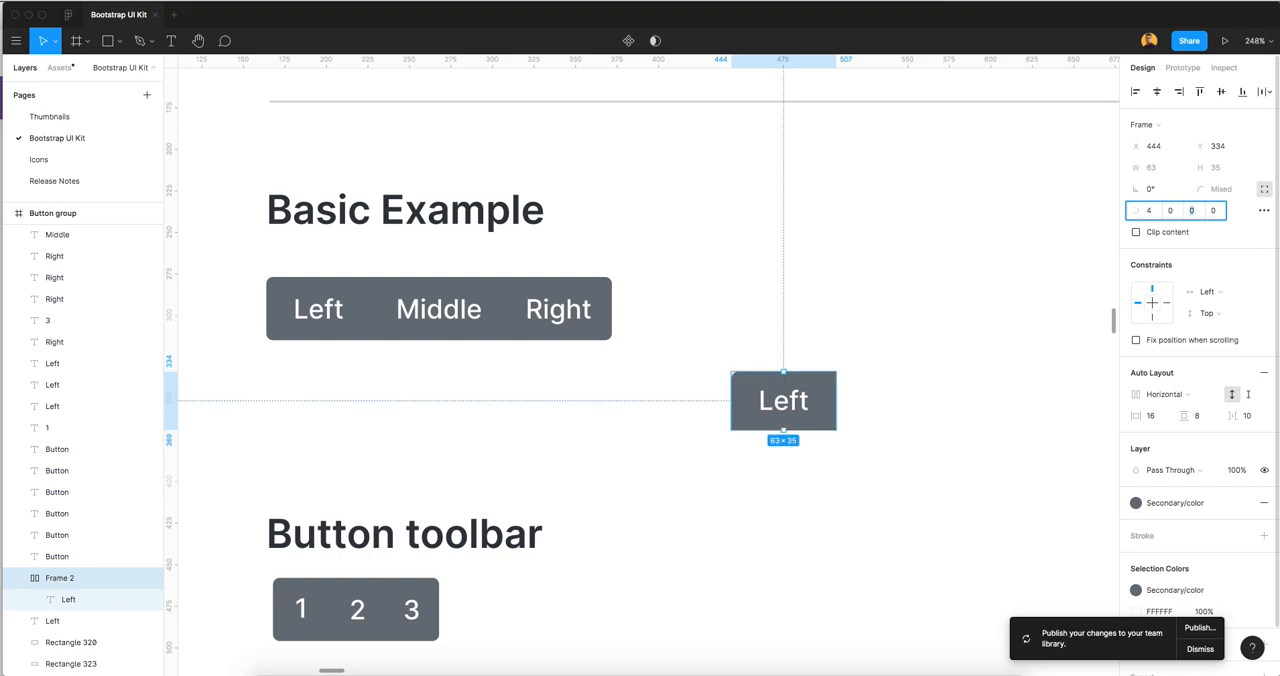
pyautogui.write('4')
pyautogui.press('Tab')
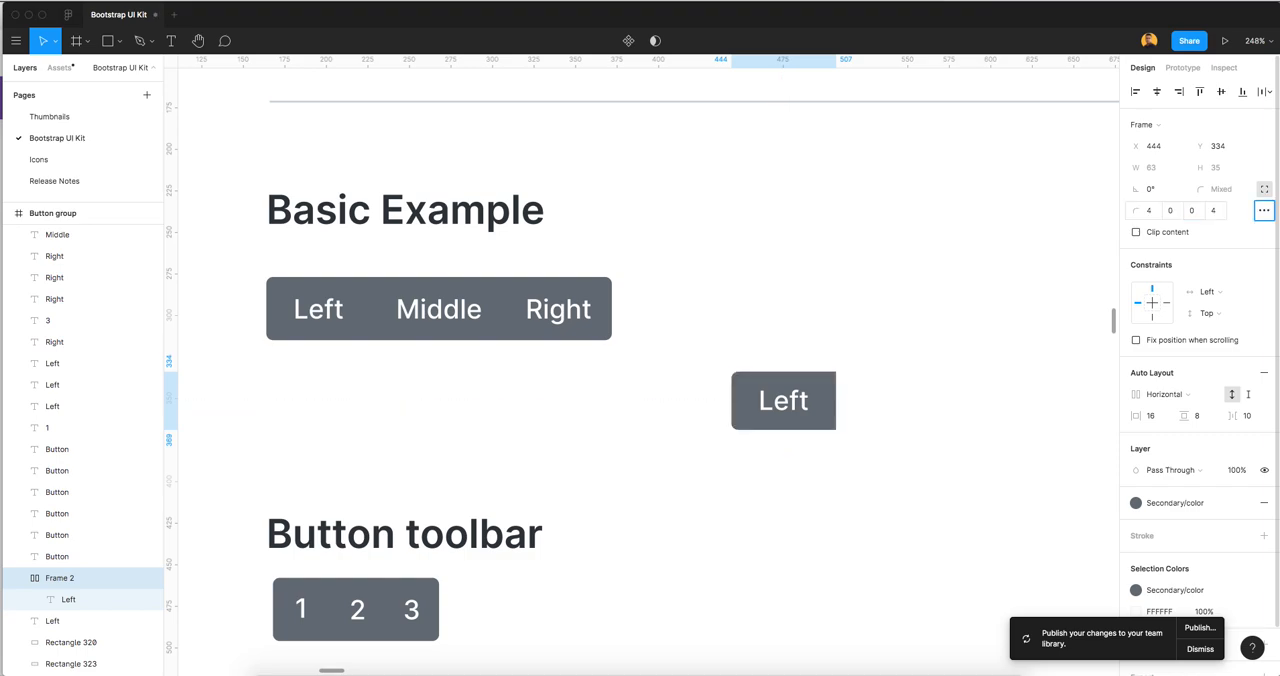
pyautogui.click(829, 480)
# Set the Left button frame's vertical padding to 10
pyautogui.hscroll(3, 726, 429)
pyautogui.click(651, 403)
pyautogui.click(1198, 417)
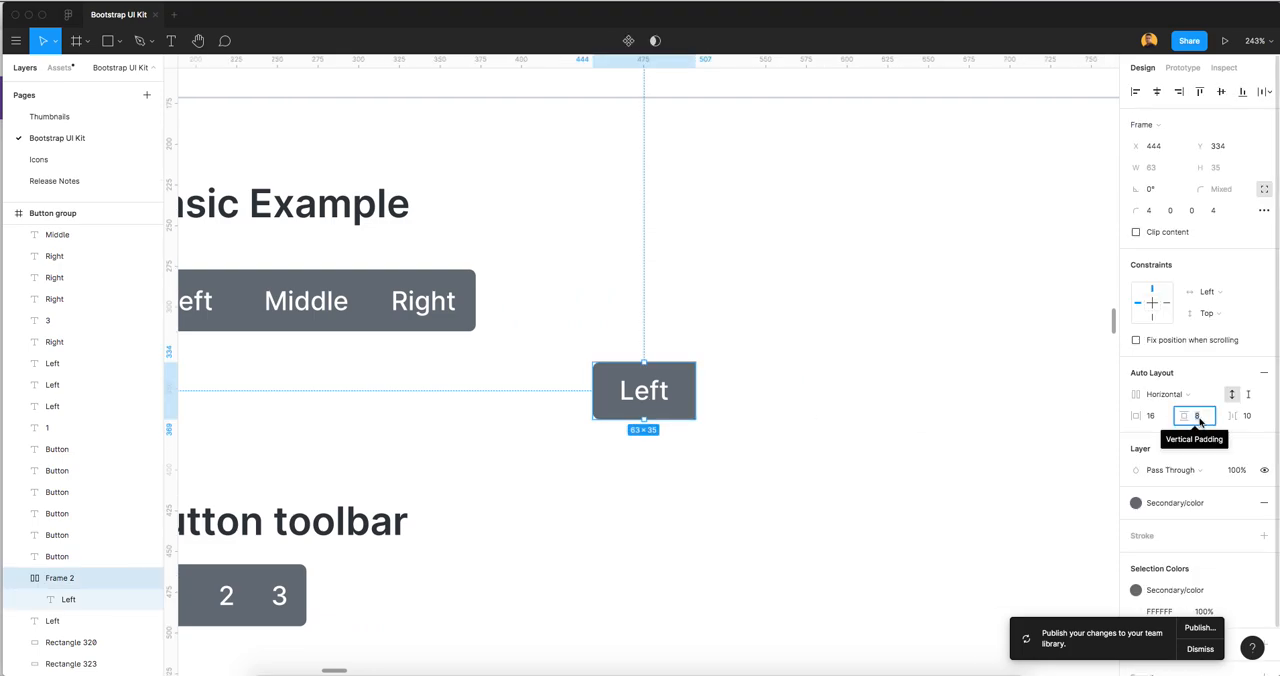
pyautogui.write('10')
pyautogui.press('Tab')
pyautogui.click(795, 444)
# Move the new Left button frame just beside the Basic Example button group, at about X 398, Y 277
pyautogui.scroll(-1, 793, 444)
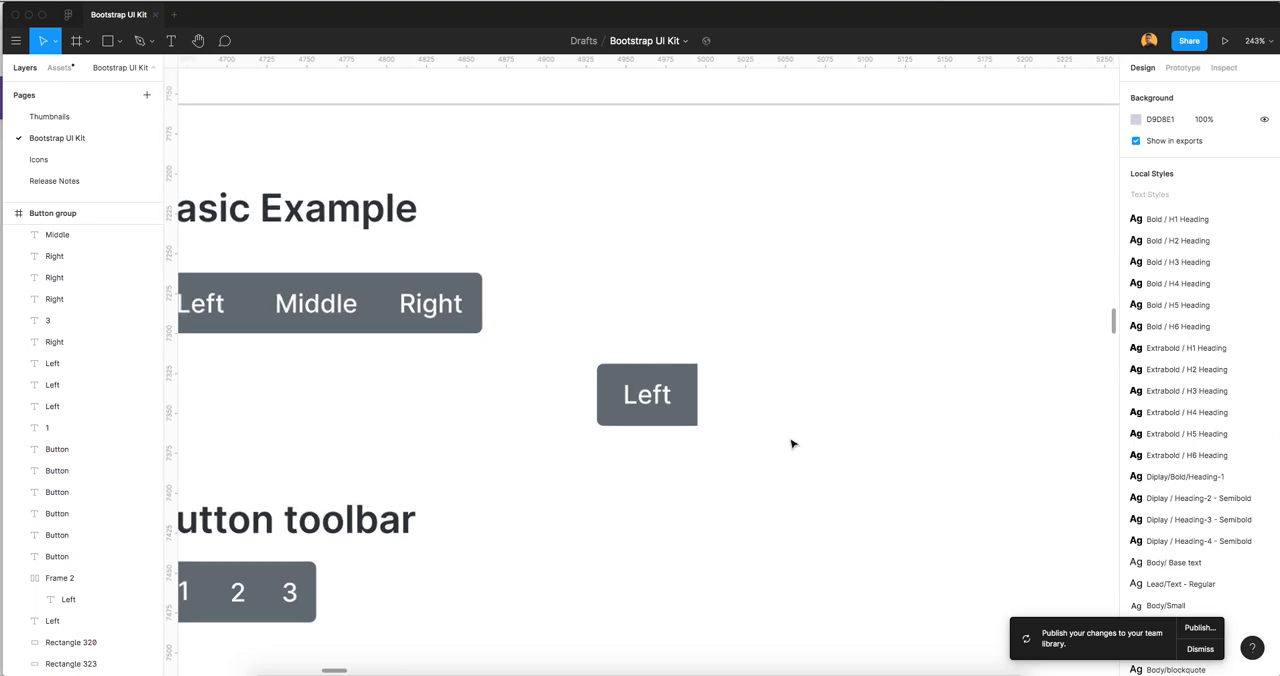
pyautogui.scroll(-3, 793, 442)
pyautogui.hscroll(2, 700, 410)
pyautogui.click(650, 400)
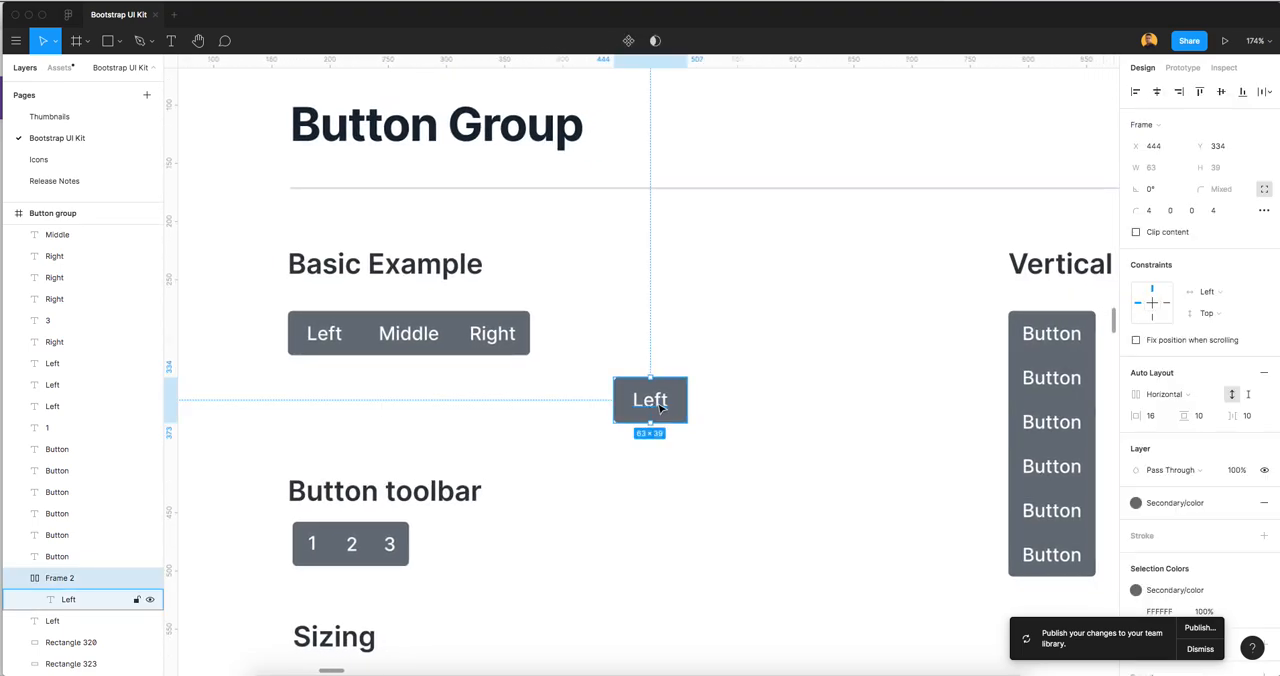
pyautogui.scroll(5, 660, 406)
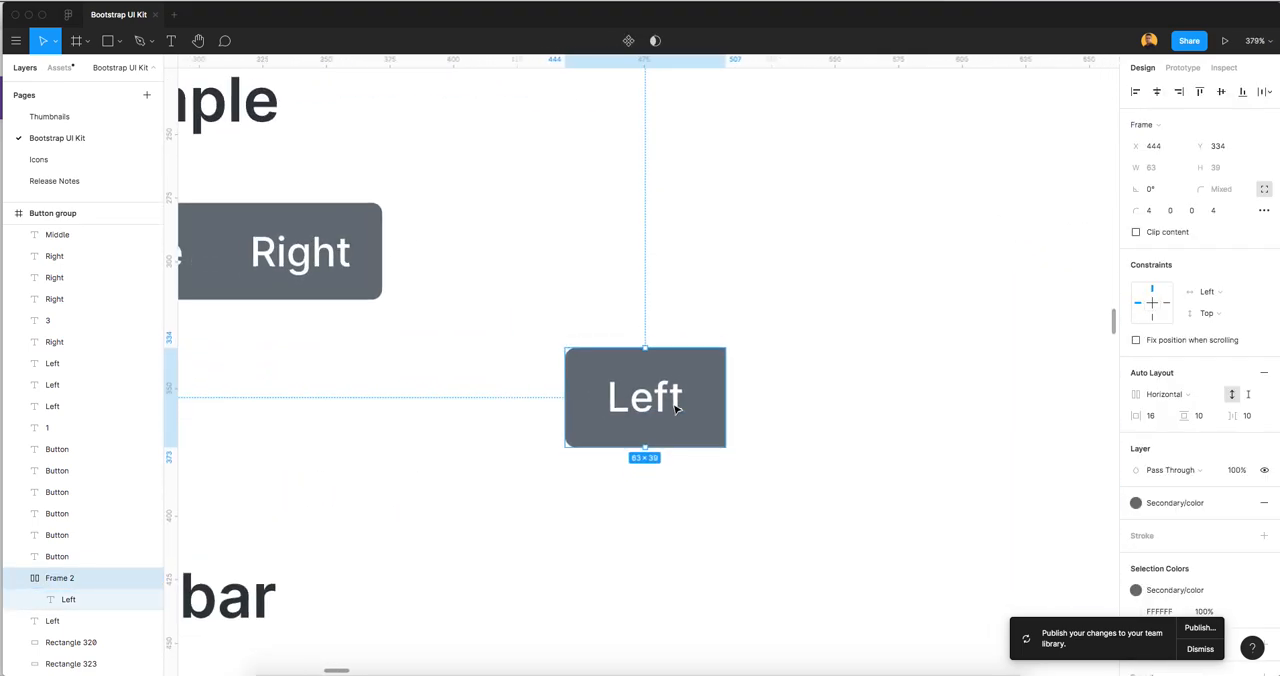
pyautogui.scroll(-4, 675, 408)
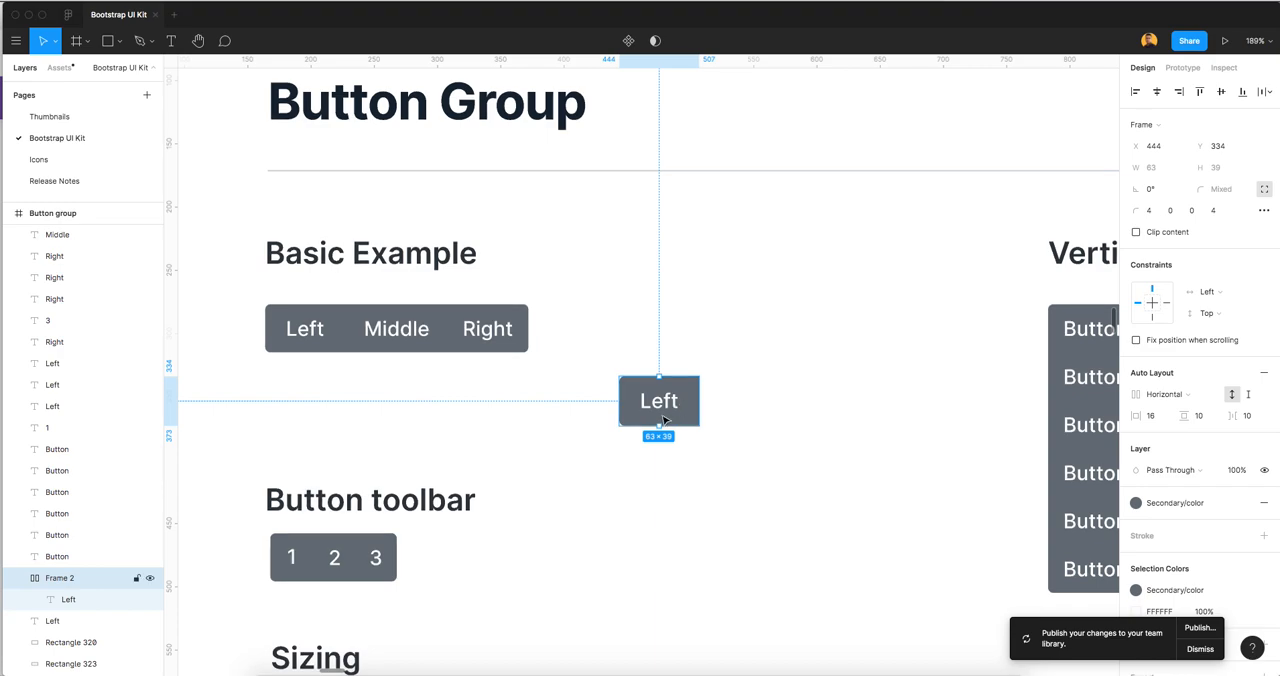
pyautogui.click(744, 400)
pyautogui.moveTo(666, 380); pyautogui.dragTo(621, 331)
pyautogui.scroll(2, 717, 391)
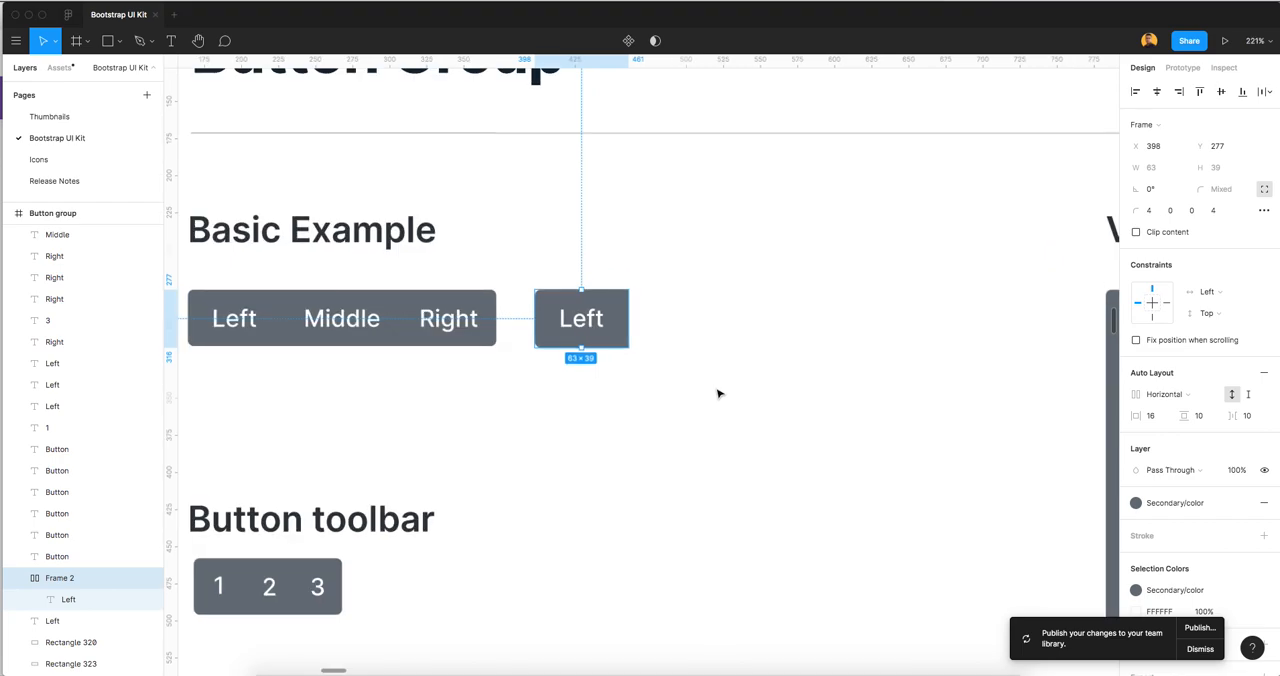
# Rename the new Left button frame as leftButtonGroup
pyautogui.scroll(2, 686, 354)
pyautogui.press('super+r')
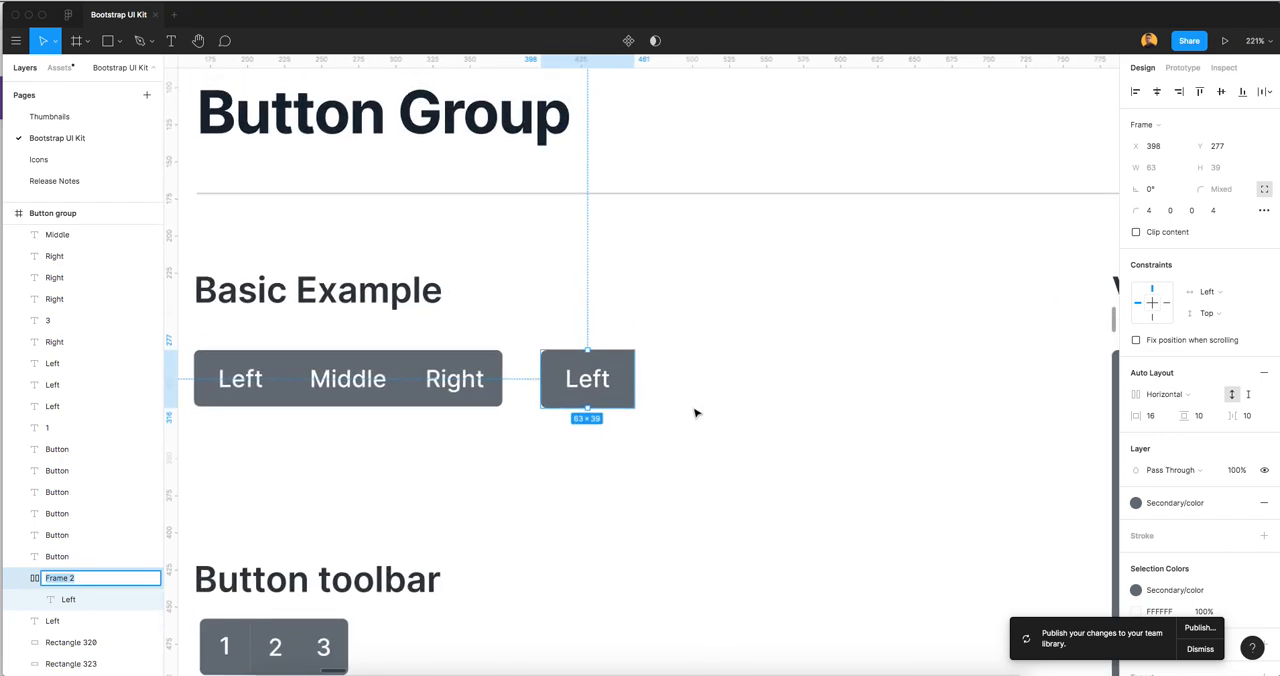
pyautogui.write('le')
pyautogui.click(717, 474)
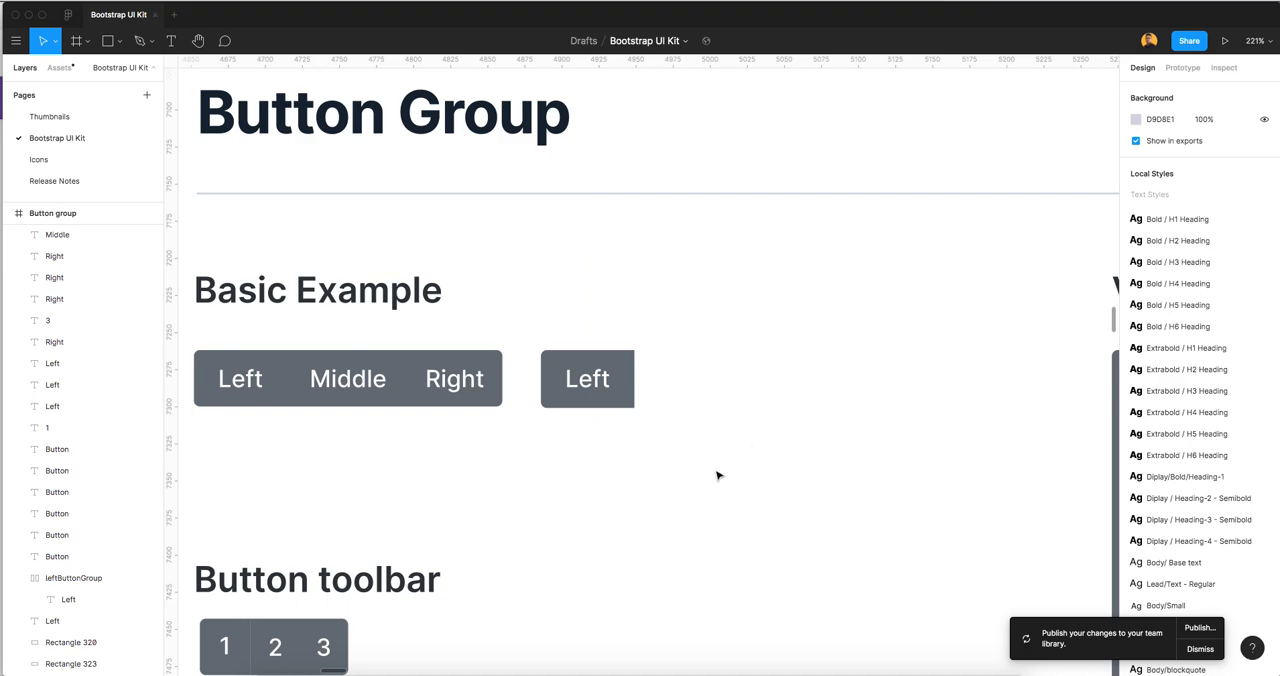
# Duplicate the Left button frame and place the copy beside it at about X 464, Y 277
pyautogui.scroll(-2, 717, 474)
pyautogui.moveTo(616, 407); pyautogui.dragTo(668, 413)
pyautogui.click(584, 413)
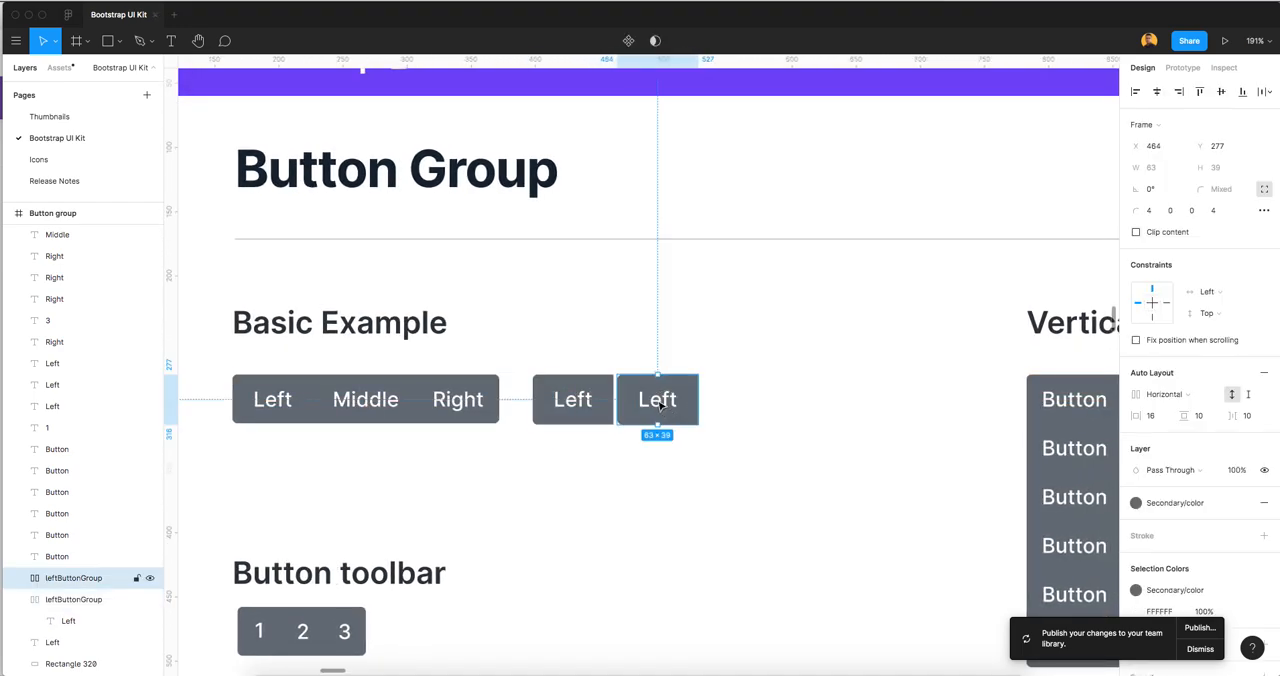
# Change the duplicated button's text to Middle
pyautogui.doubleClick(660, 402)
pyautogui.doubleClick(658, 400)
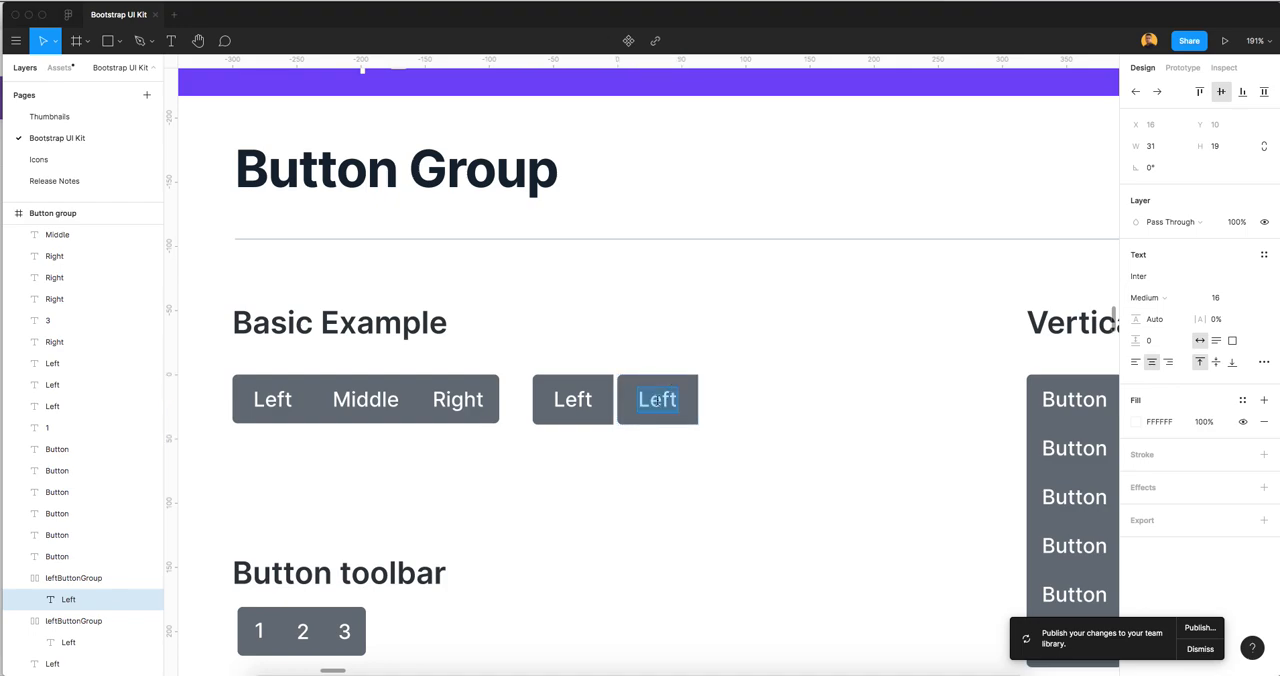
pyautogui.write('M')
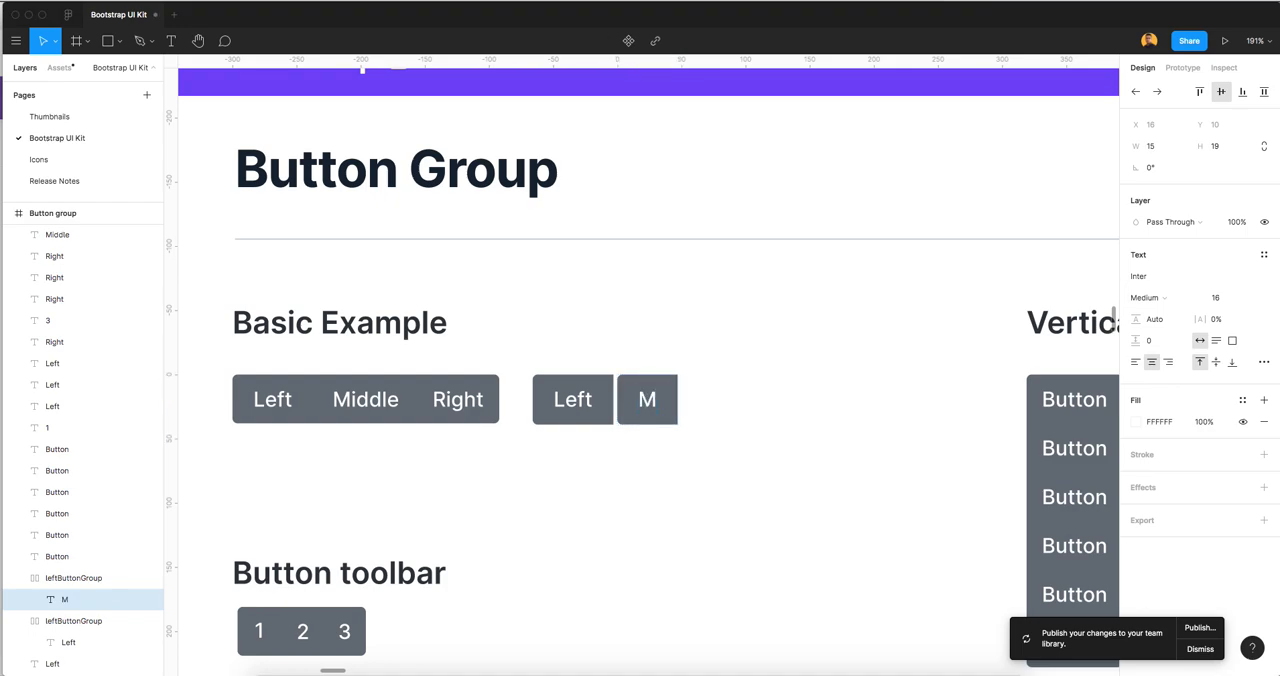
pyautogui.write('idd')
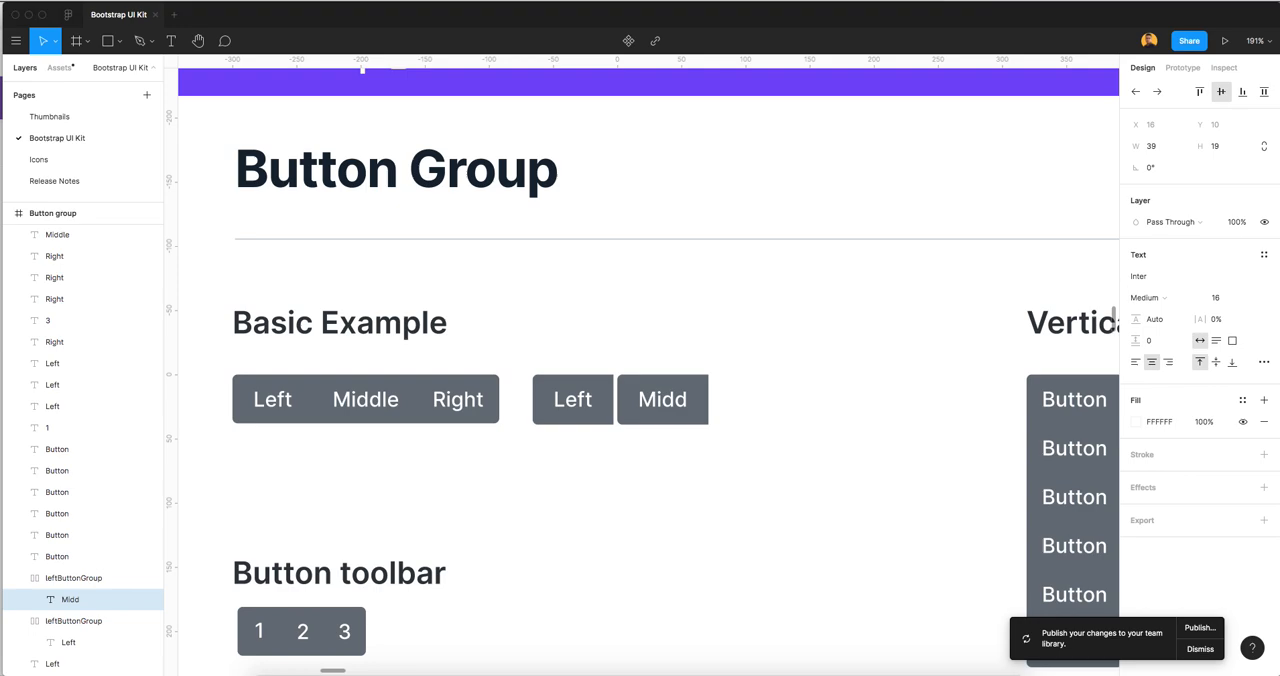
pyautogui.write('le')
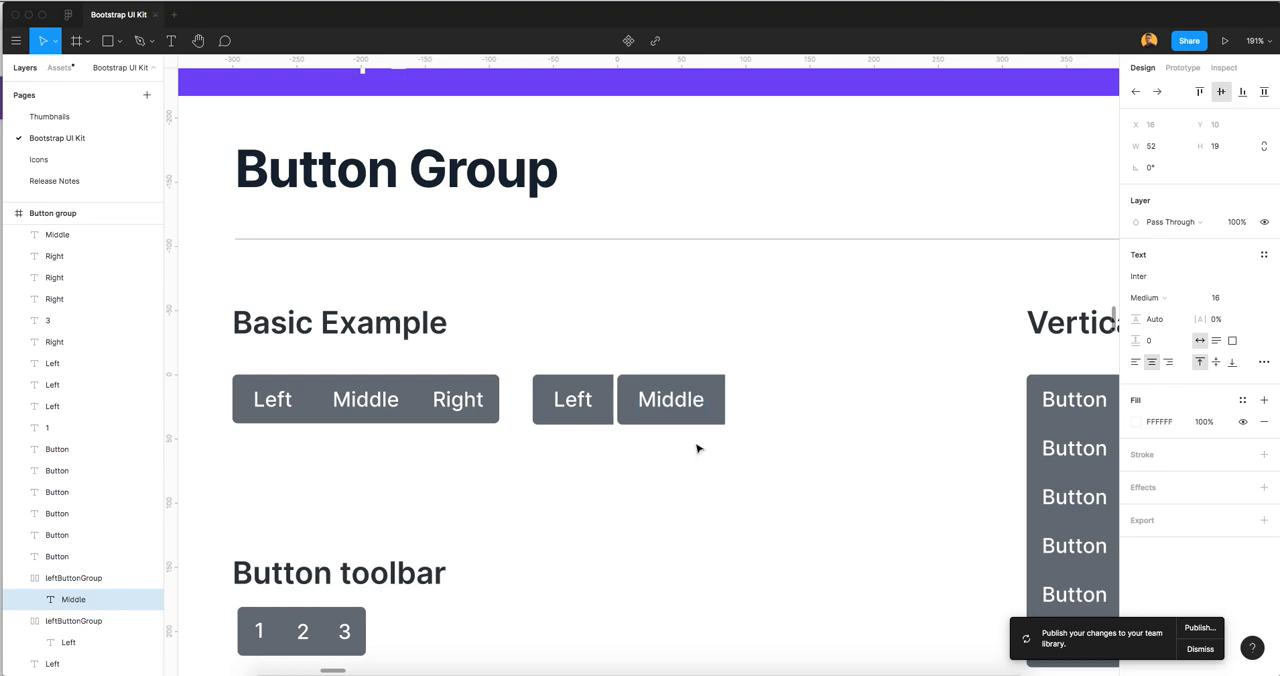
pyautogui.press('Escape')
pyautogui.click(660, 350)
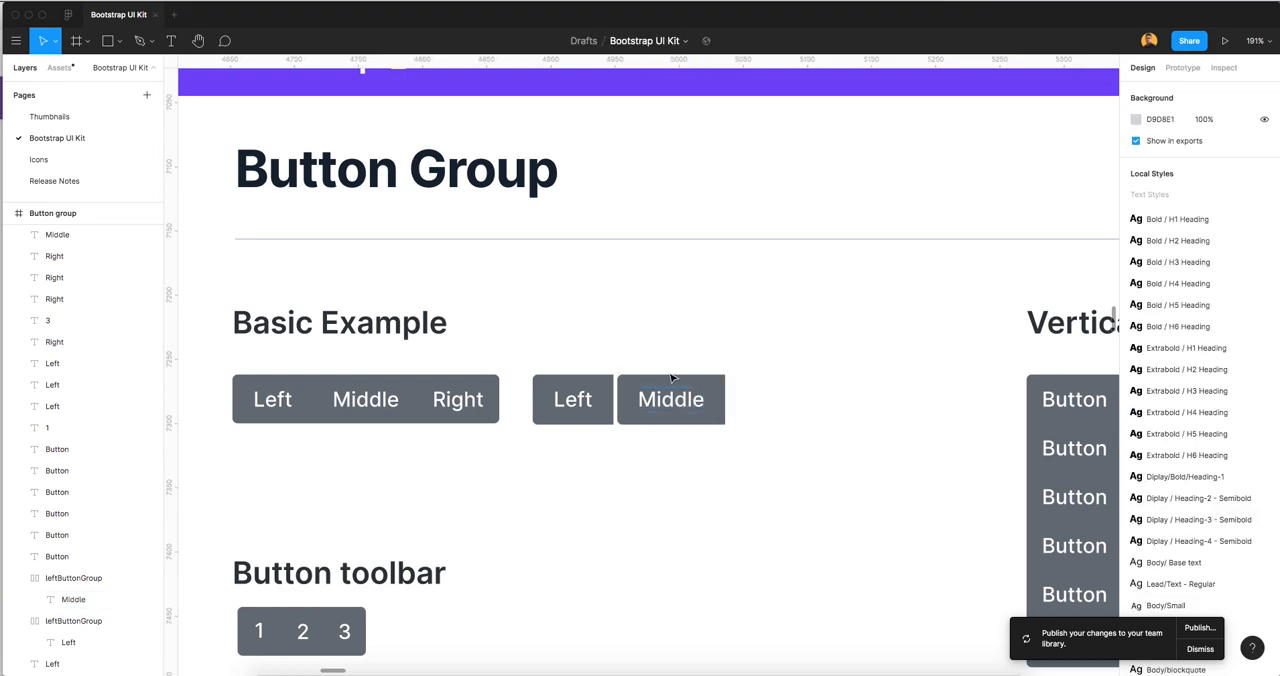
# Set all four corner radii of the Middle button frame to 0
pyautogui.click(672, 377)
pyautogui.click(1151, 212)
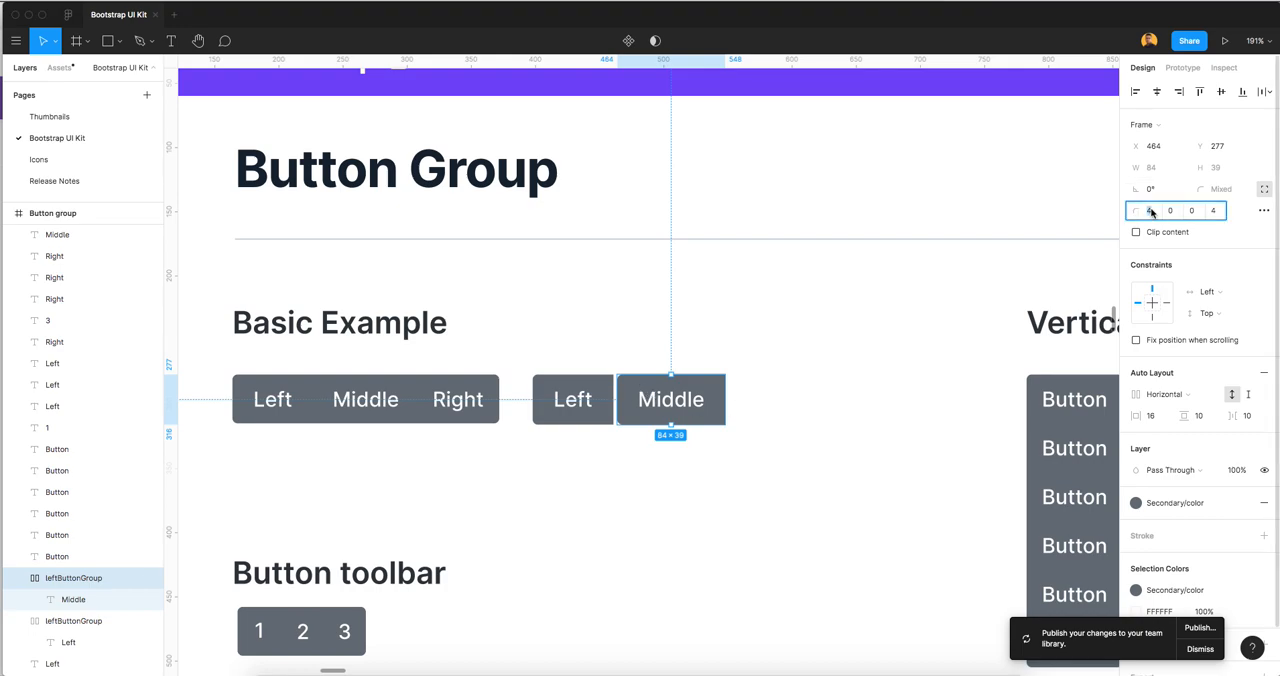
pyautogui.press('Tab')
pyautogui.press('Tab')
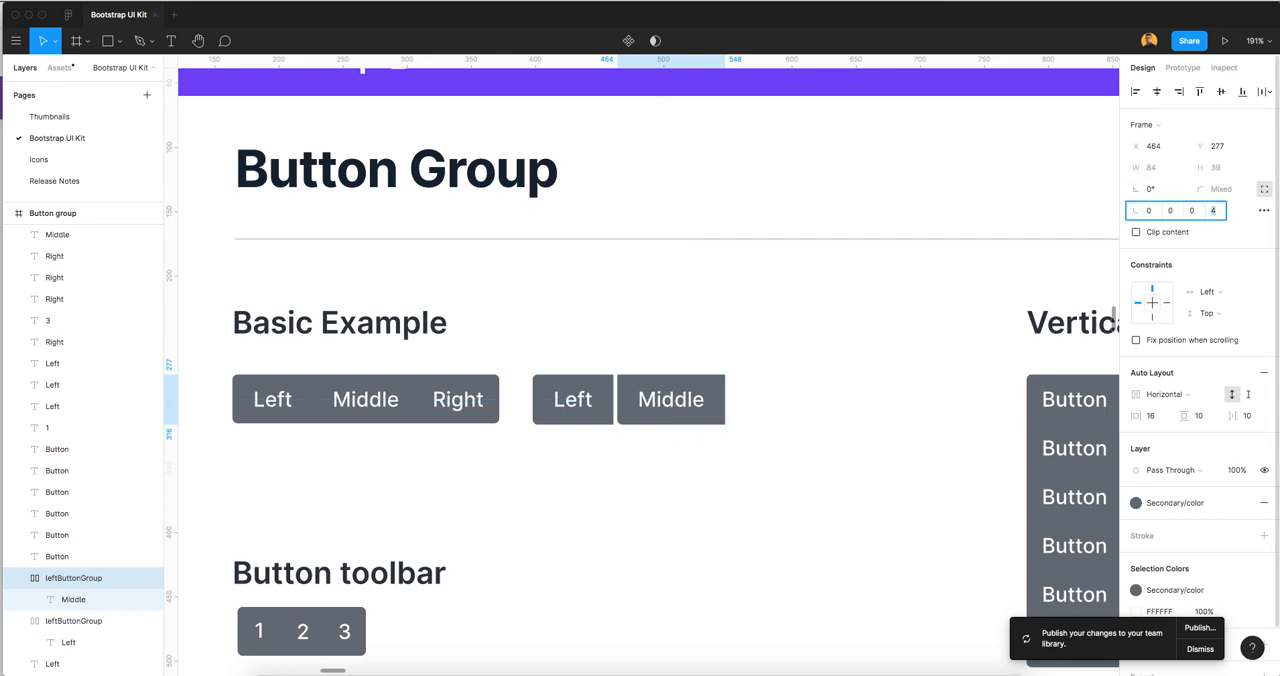
pyautogui.press('Tab')
pyautogui.click(741, 388)
pyautogui.click(723, 390)
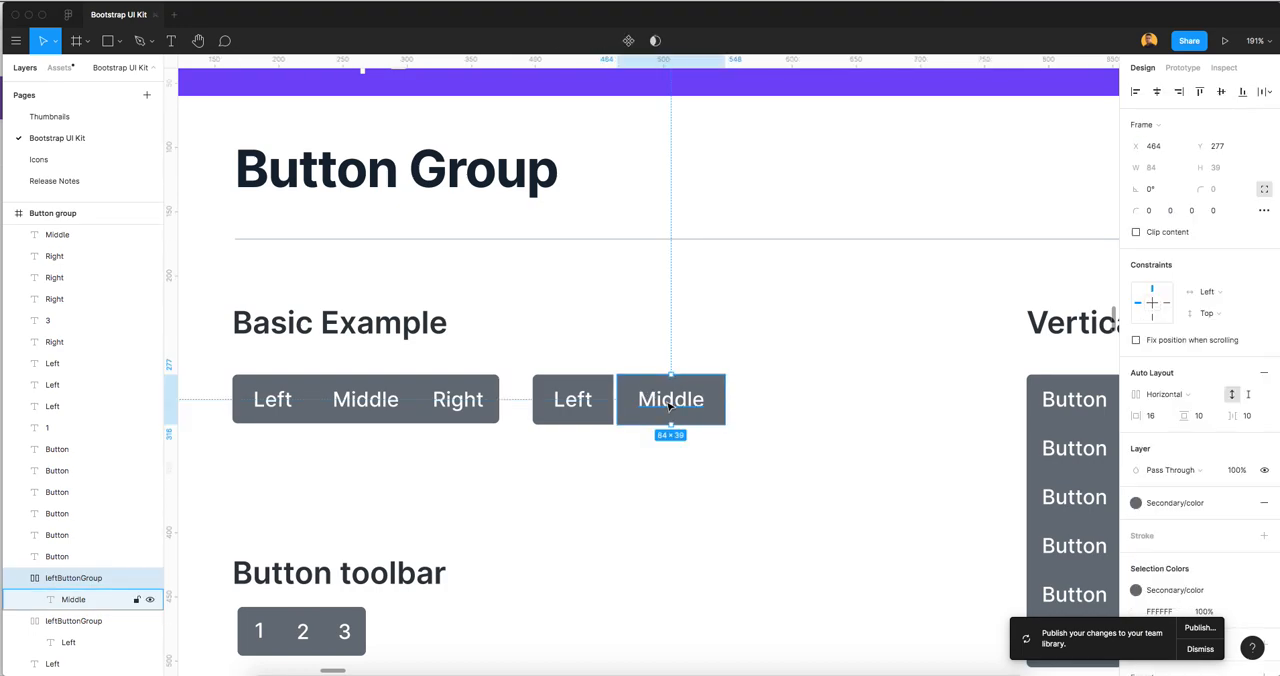
# Move the Middle button flush against the Left button's edge, at X 461, Y 277
pyautogui.scroll(2, 670, 403)
pyautogui.click(682, 400)
pyautogui.moveTo(682, 400); pyautogui.dragTo(677, 400)
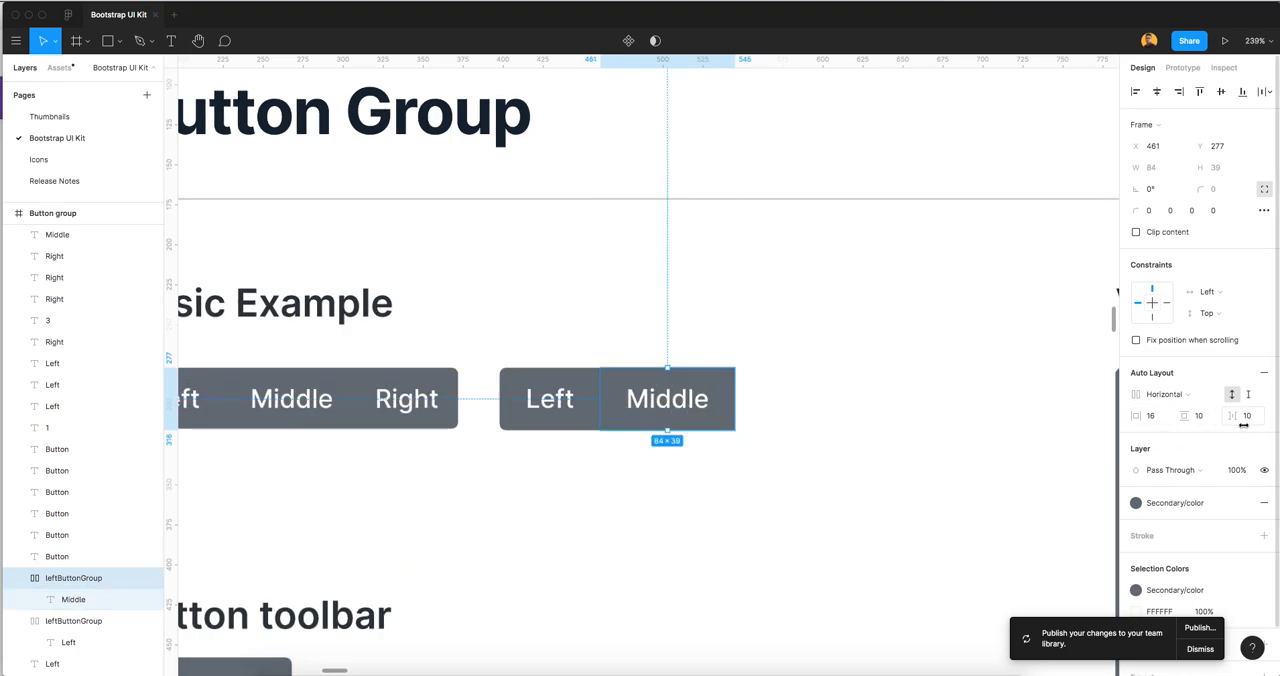
# Duplicate the new Left button frame and place the copy just past the Middle button, at about X 551, Y 277
pyautogui.scroll(-3, 676, 425)
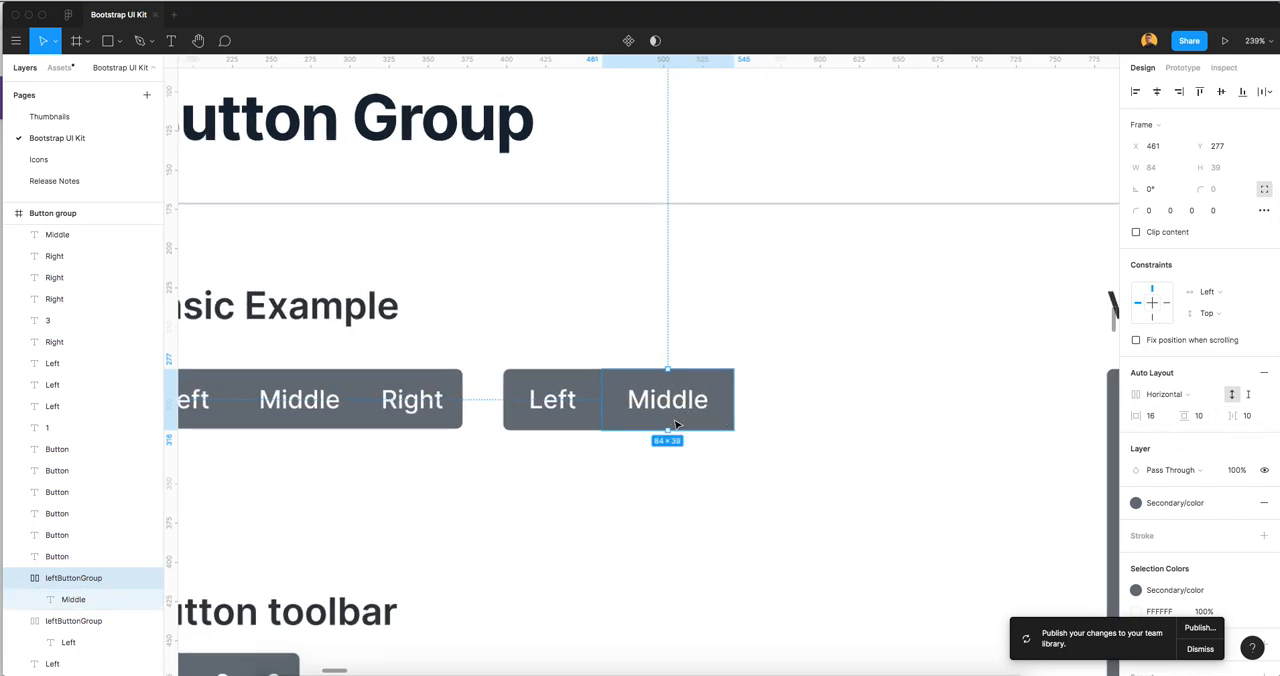
pyautogui.hscroll(3, 676, 425)
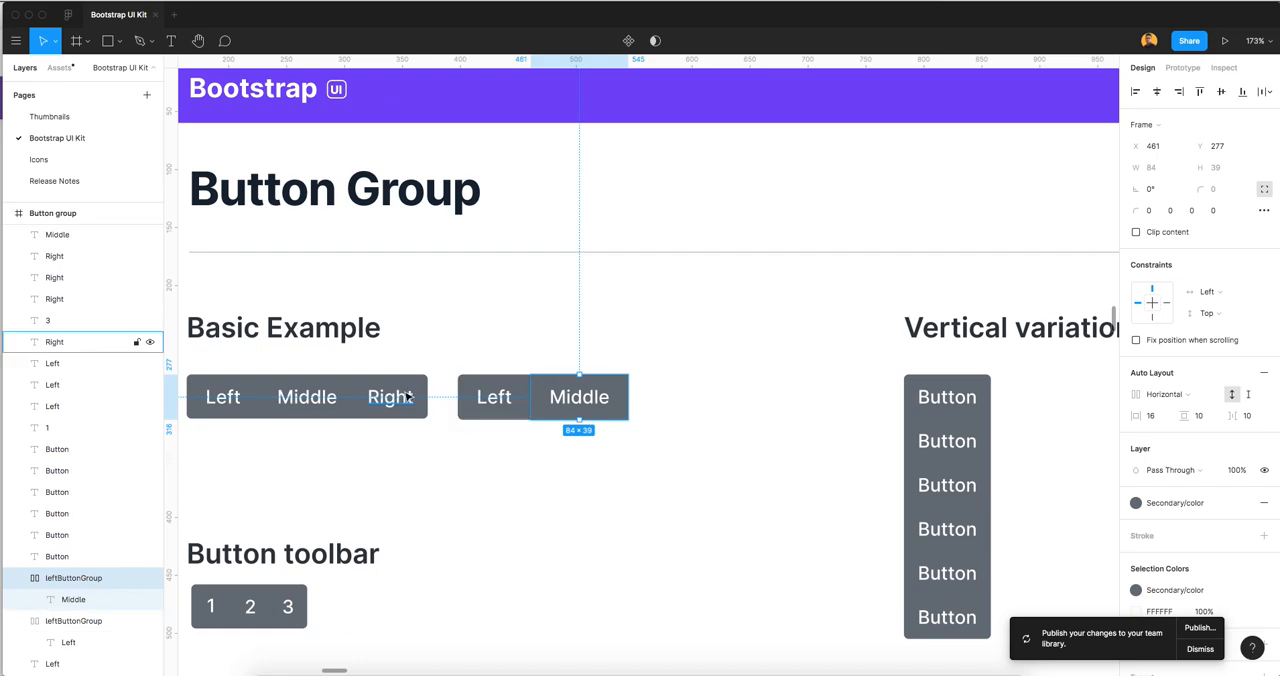
pyautogui.click(497, 402)
pyautogui.moveTo(497, 402); pyautogui.dragTo(676, 400)
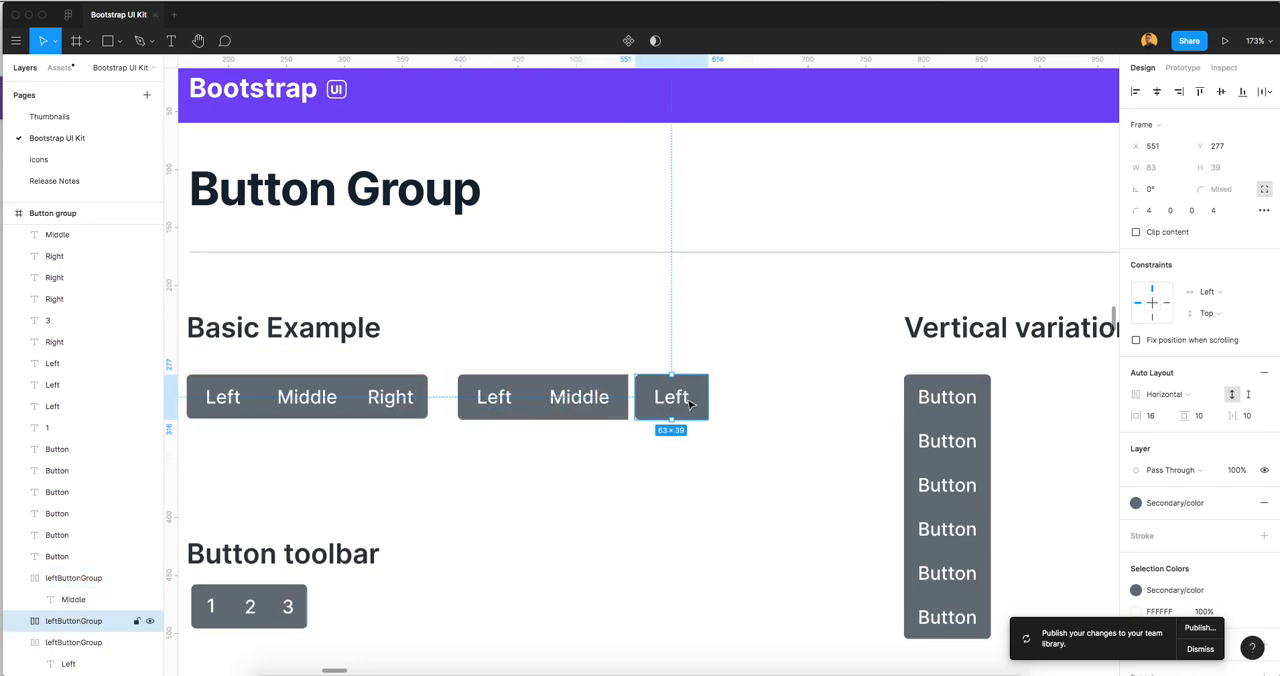
# Set the third button's corner radii to 4 for the top-right and bottom-right corners and 0 for the two left corners
pyautogui.scroll(2, 690, 400)
pyautogui.scroll(1, 690, 399)
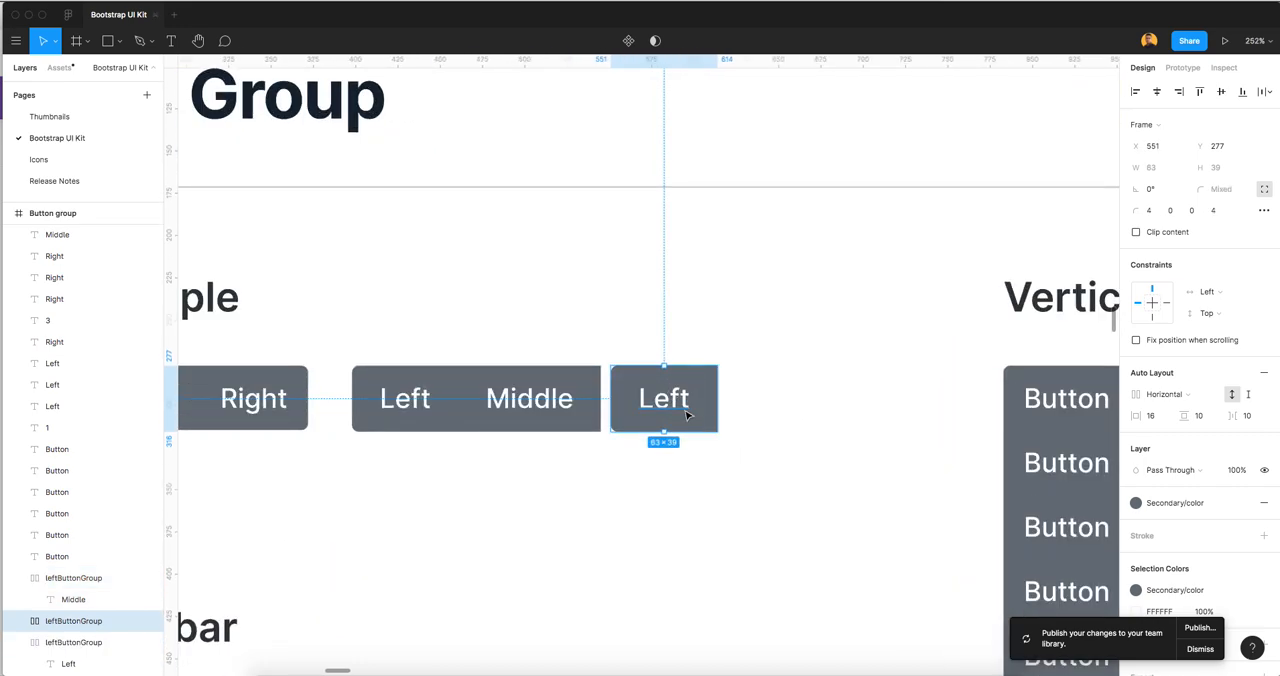
pyautogui.scroll(4, 686, 415)
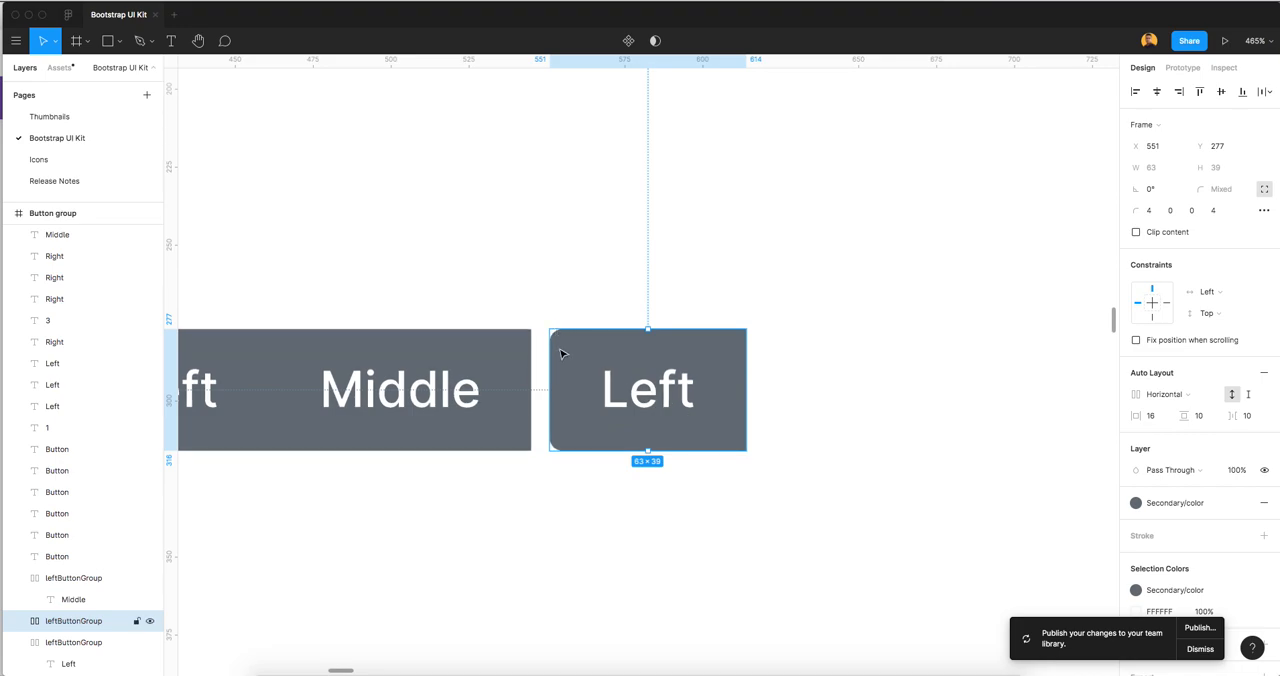
pyautogui.click(1172, 211)
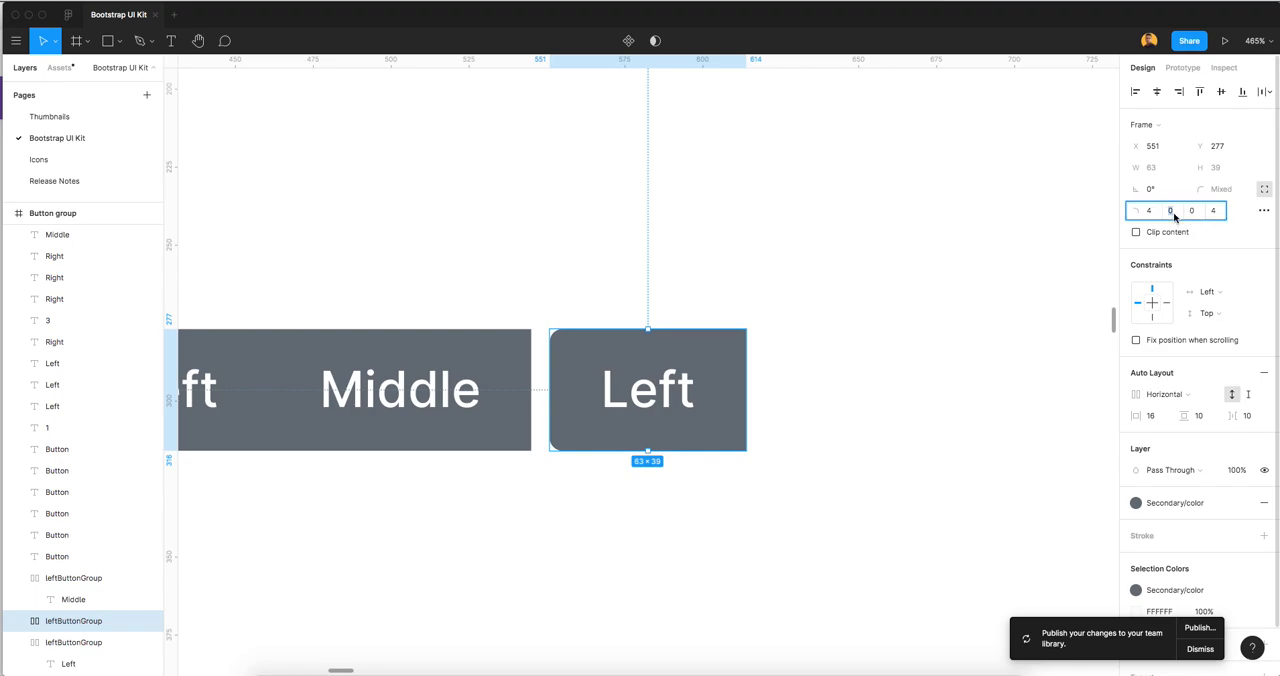
pyautogui.hotkey('shift', 'Tab')
pyautogui.write('0')
pyautogui.press('Tab')
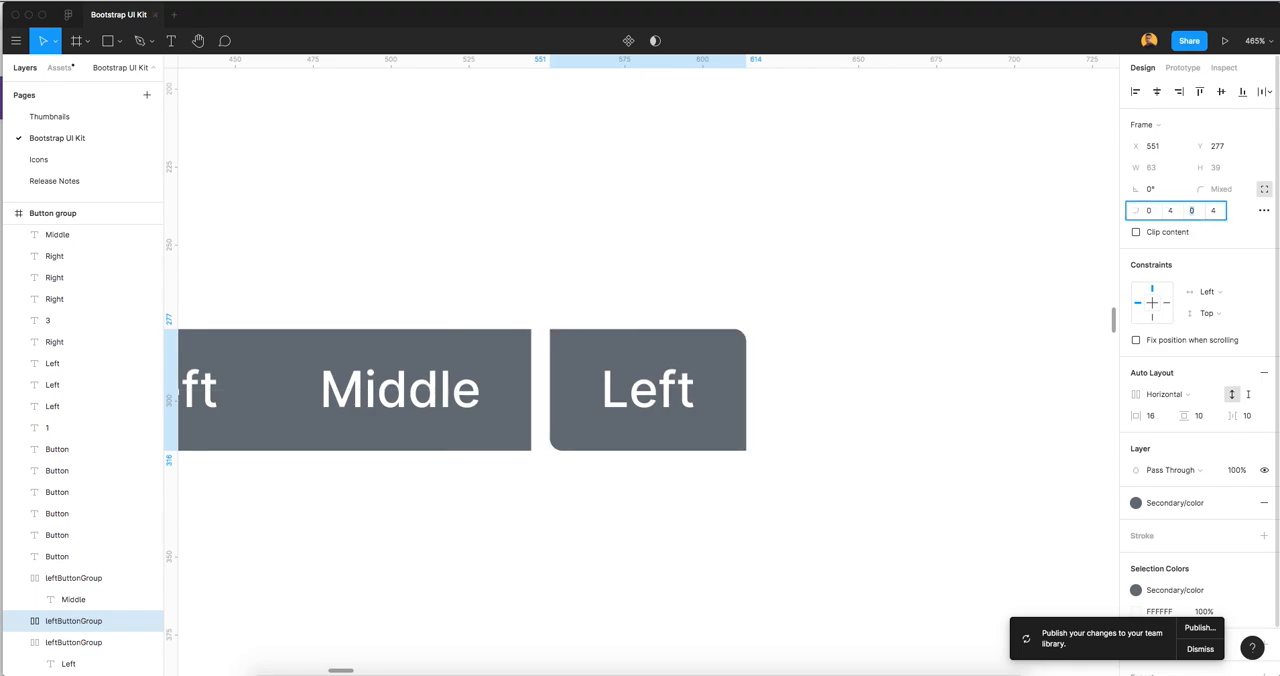
pyautogui.press('Tab')
pyautogui.press('Tab')
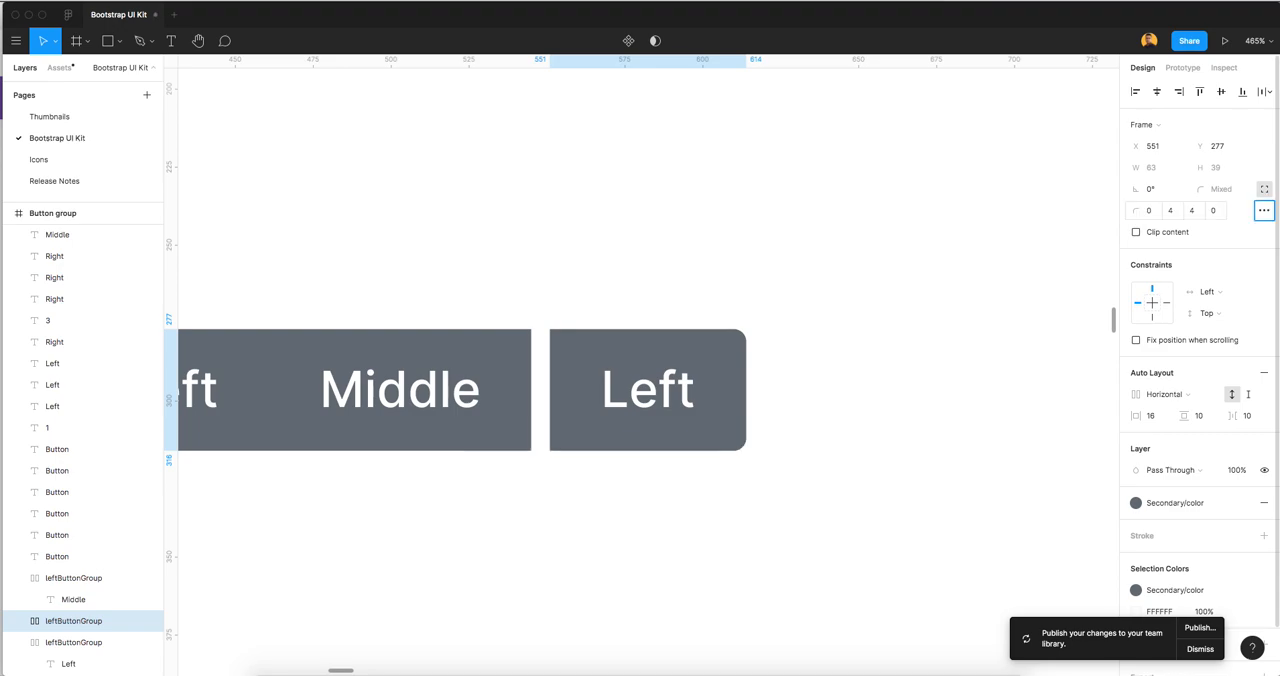
pyautogui.click(769, 281)
# Change the third button's text to Right
pyautogui.scroll(-5, 824, 469)
pyautogui.doubleClick(738, 428)
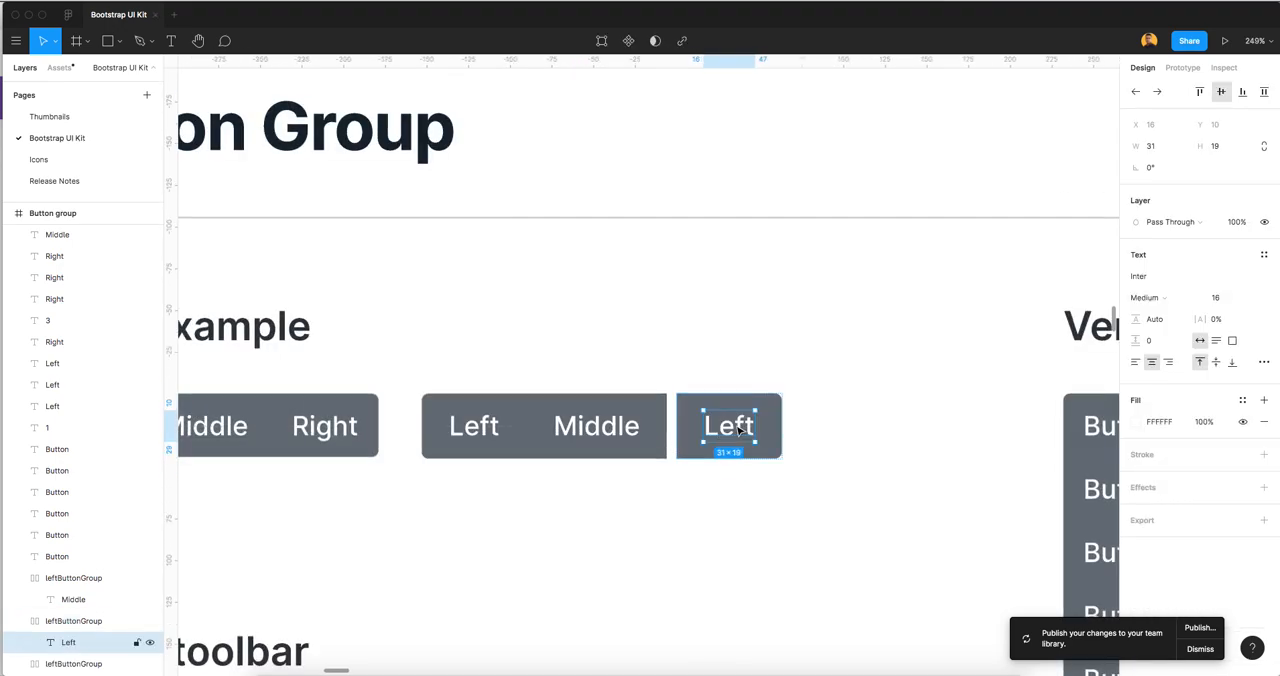
pyautogui.doubleClick(738, 428)
pyautogui.write('Right')
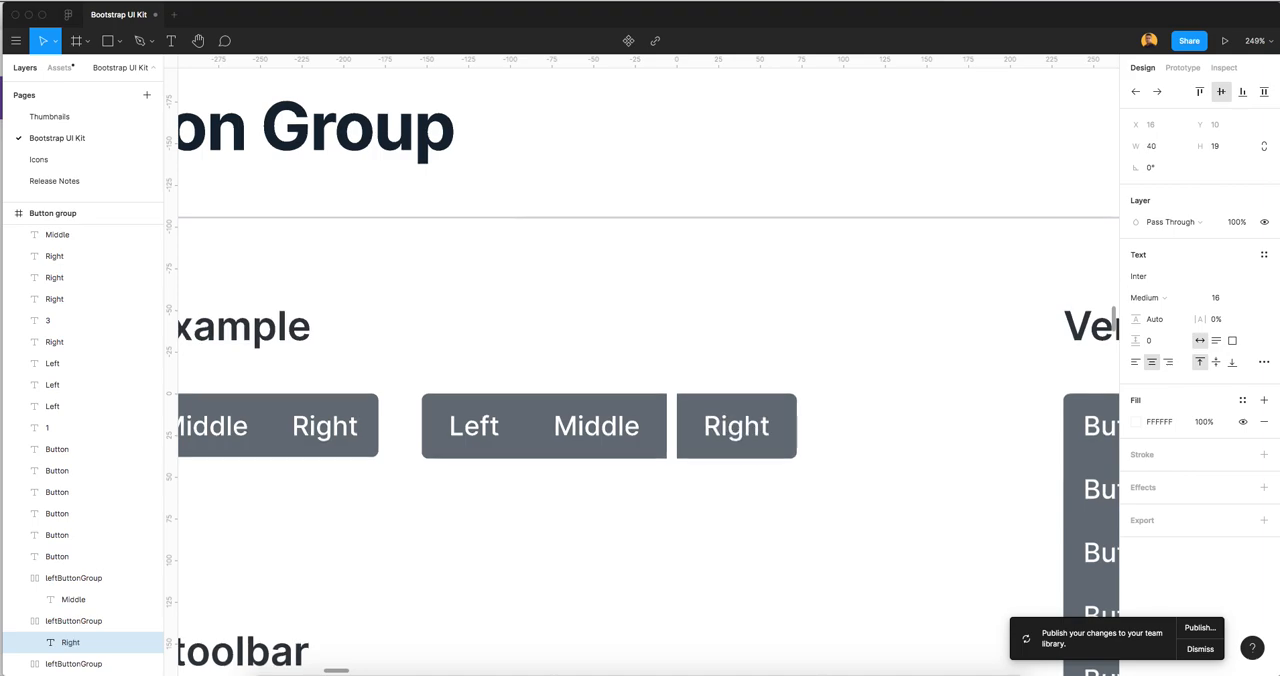
pyautogui.press('Escape')
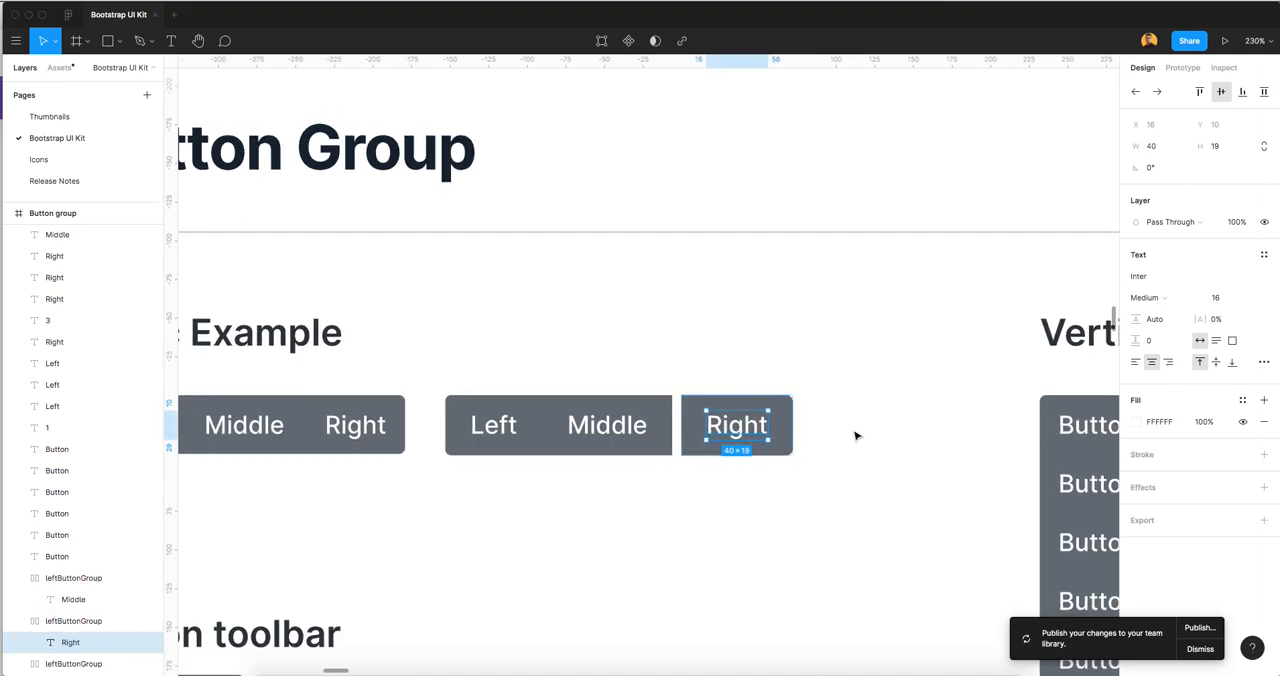
pyautogui.scroll(-3, 837, 391)
pyautogui.click(829, 409)
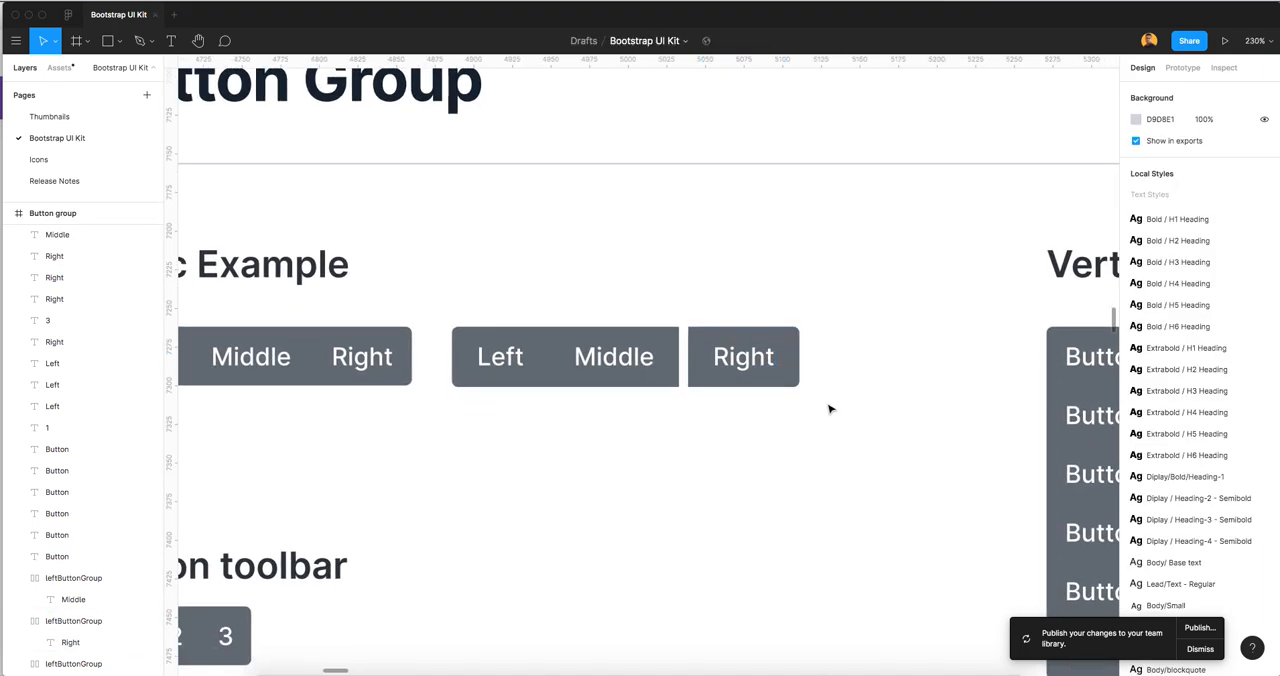
pyautogui.click(757, 374)
pyautogui.keyDown('shift'); pyautogui.click(500, 362); pyautogui.keyUp('shift')
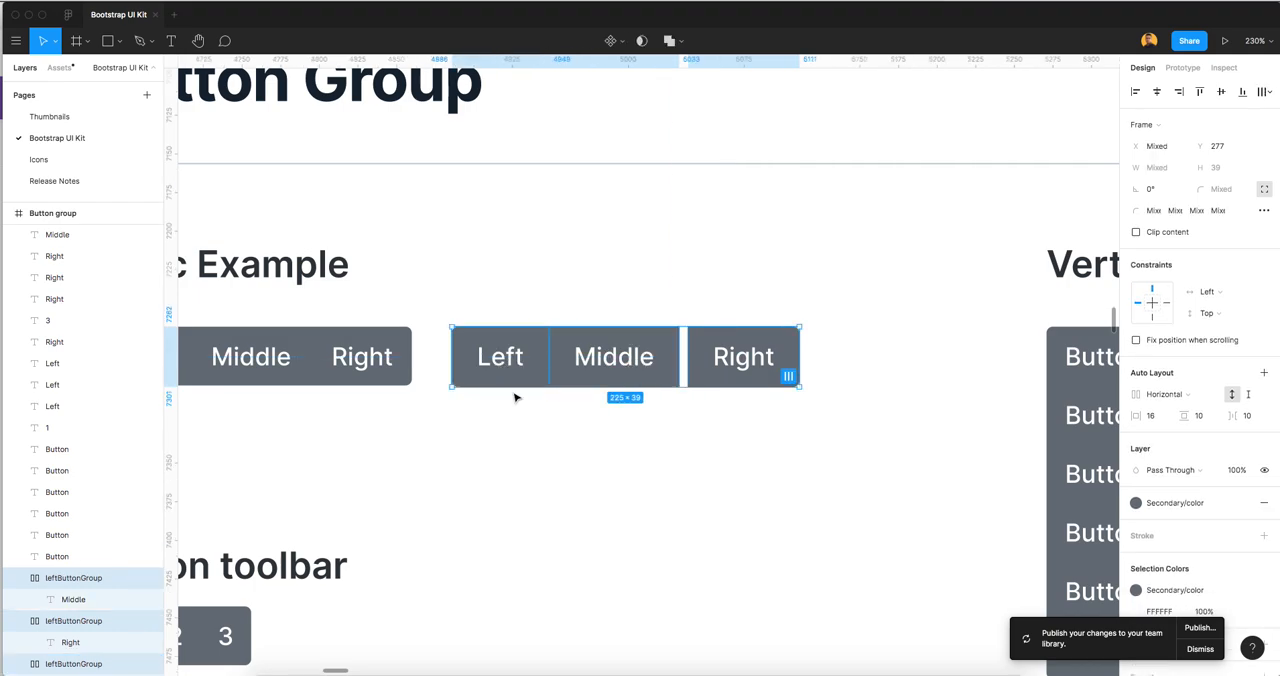
pyautogui.click(632, 443)
pyautogui.scroll(-2, 645, 431)
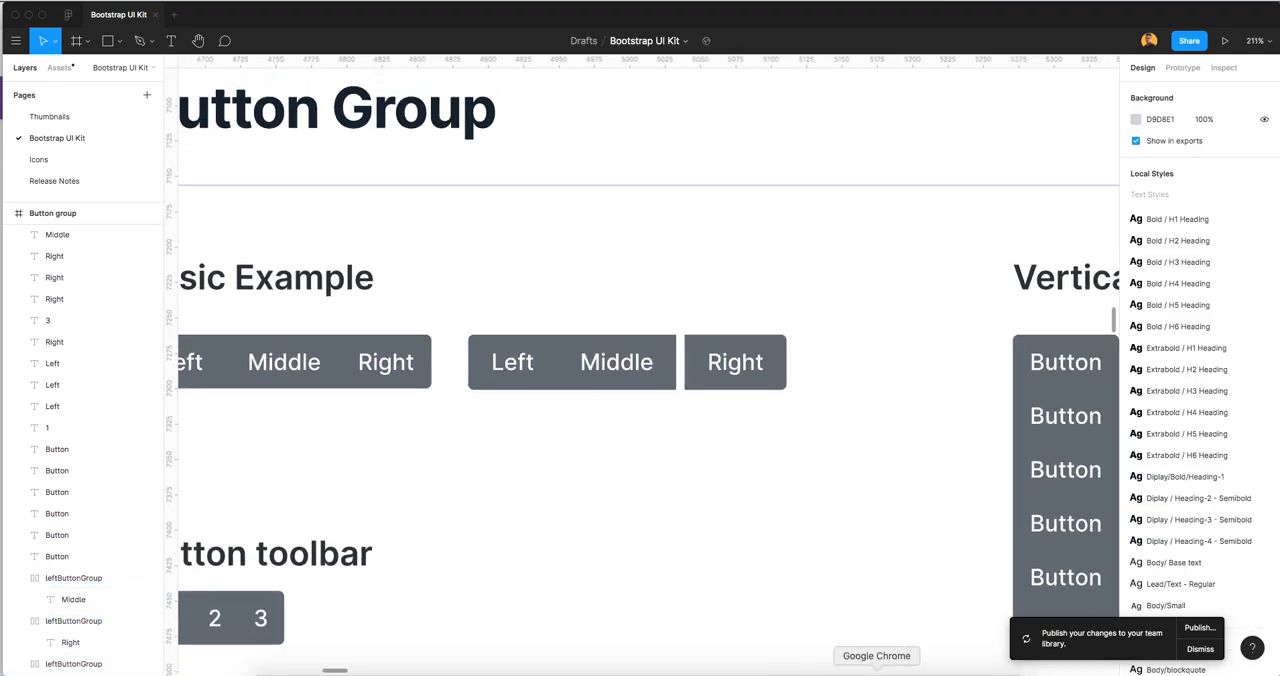
# Switch to Google Chrome to examine the Basic example in Bootstrap's Button group documentation, and return to the Figma design
pyautogui.click(877, 674)
pyautogui.scroll(10, 518, 348)
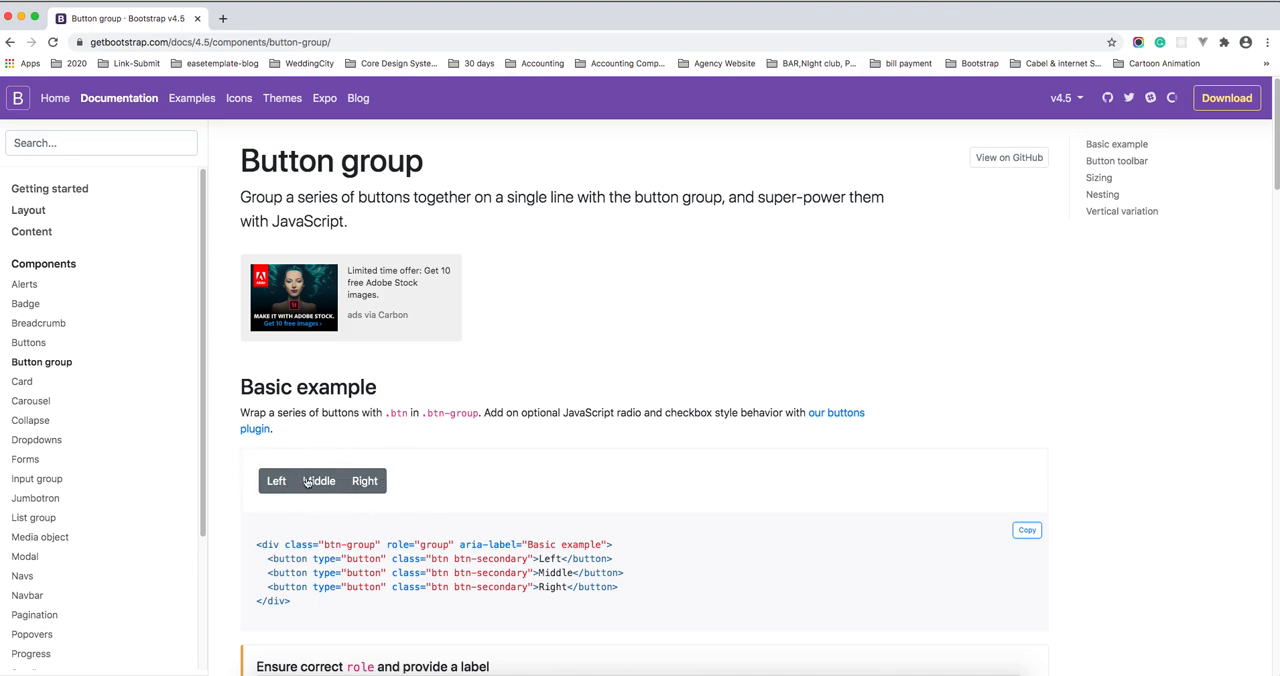
pyautogui.press('super+Tab')
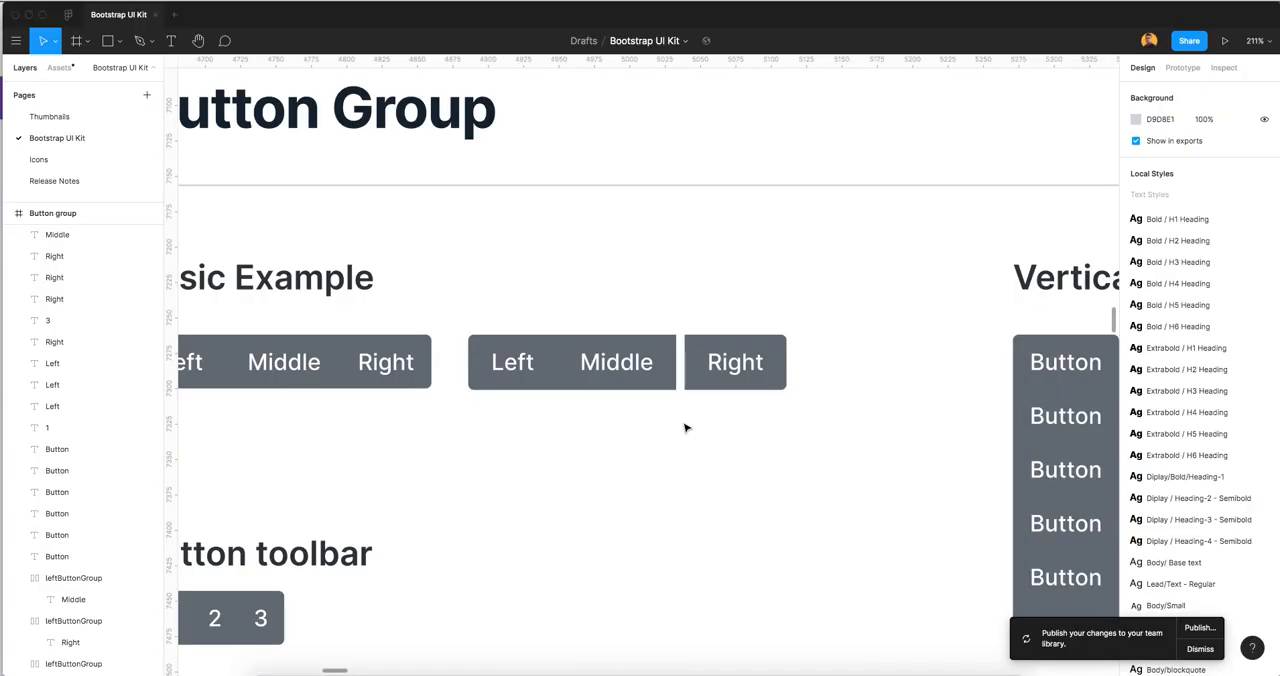
pyautogui.scroll(1, 686, 428)
pyautogui.moveTo(632, 445); pyautogui.dragTo(796, 446)
pyautogui.scroll(-1, 771, 453)
pyautogui.click(760, 390)
pyautogui.moveTo(881, 412); pyautogui.dragTo(712, 382)
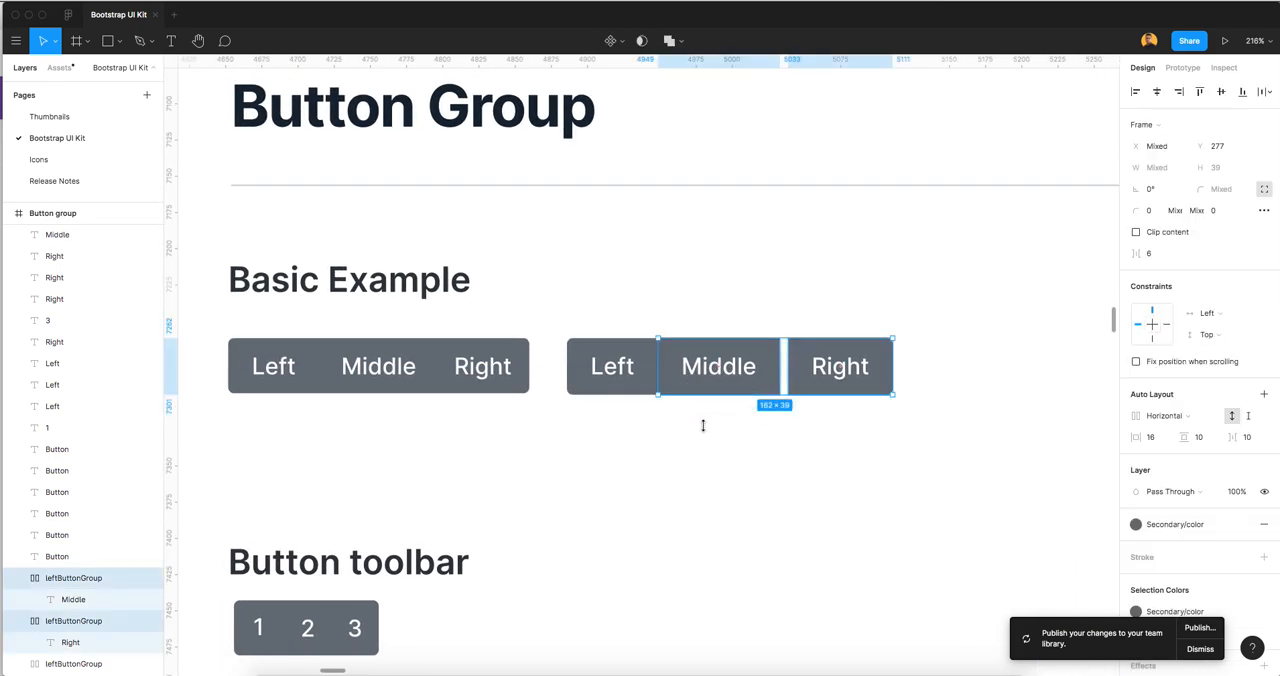
pyautogui.click(703, 426)
pyautogui.click(640, 372)
pyautogui.scroll(-1, 720, 378)
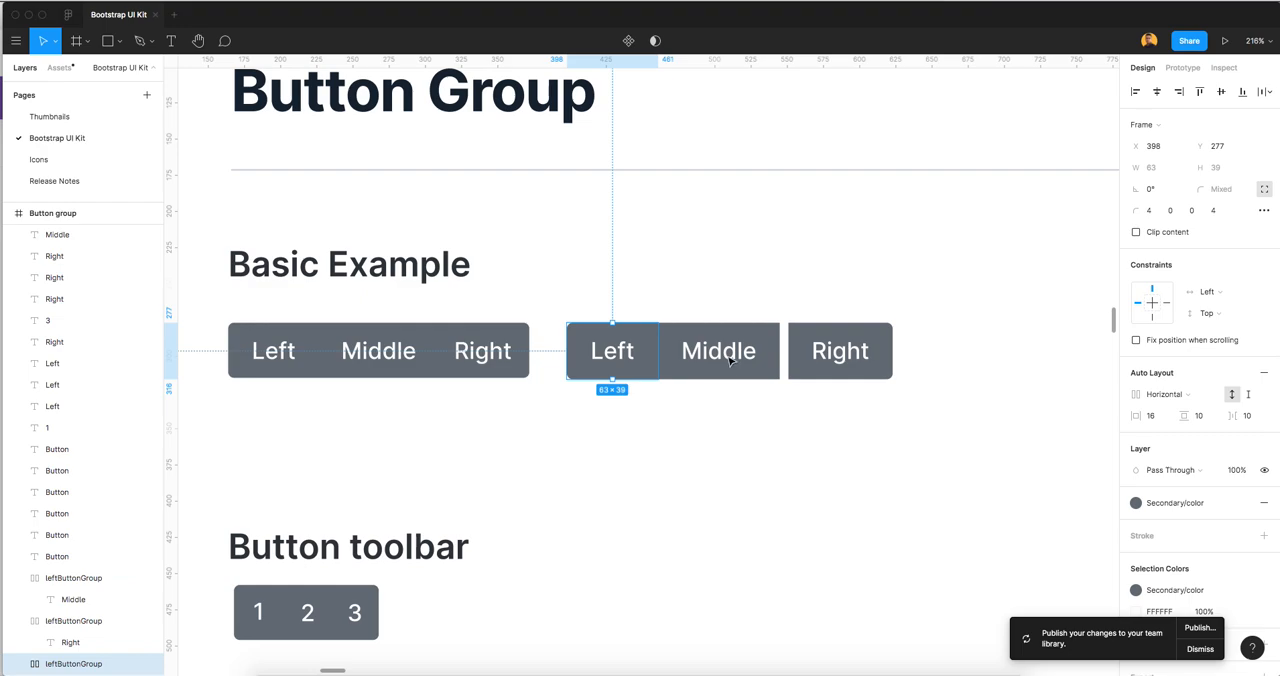
# Rename the Middle button frame as leftButtonMiddle
pyautogui.click(724, 362)
pyautogui.press('super+r')
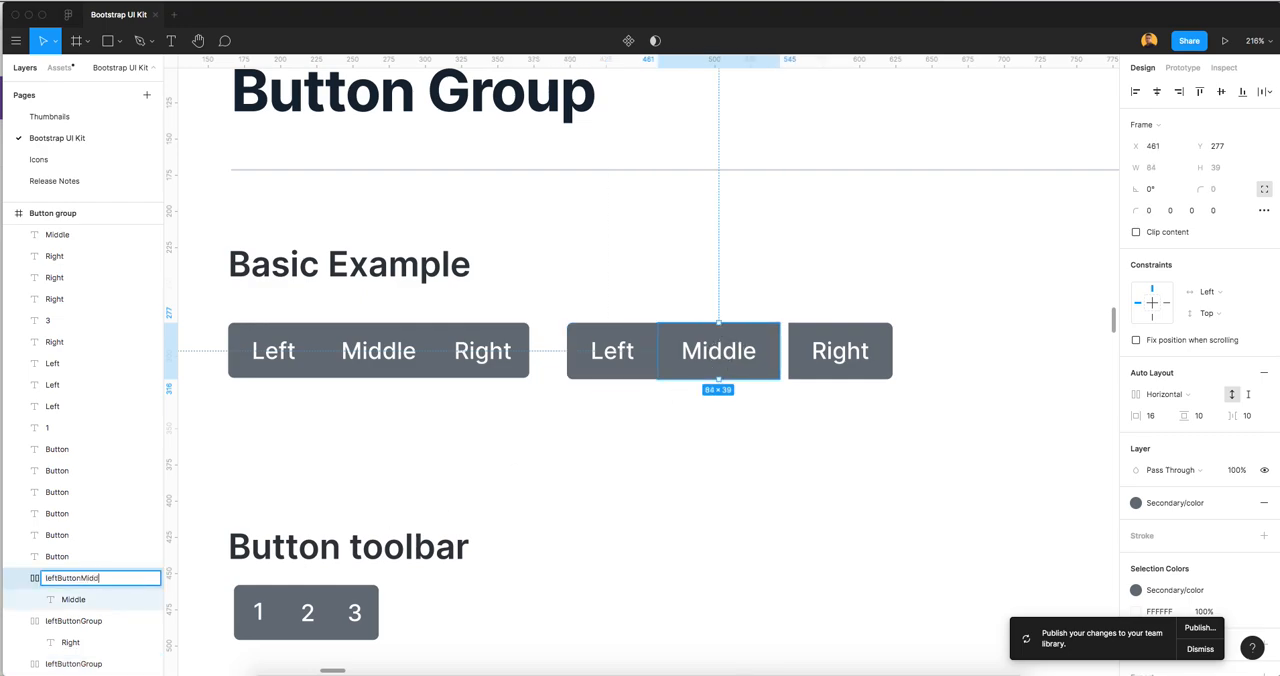
pyautogui.write('Middle')
pyautogui.press('Return')
# Rename the new Right button frame as leftButtonRight
pyautogui.click(866, 374)
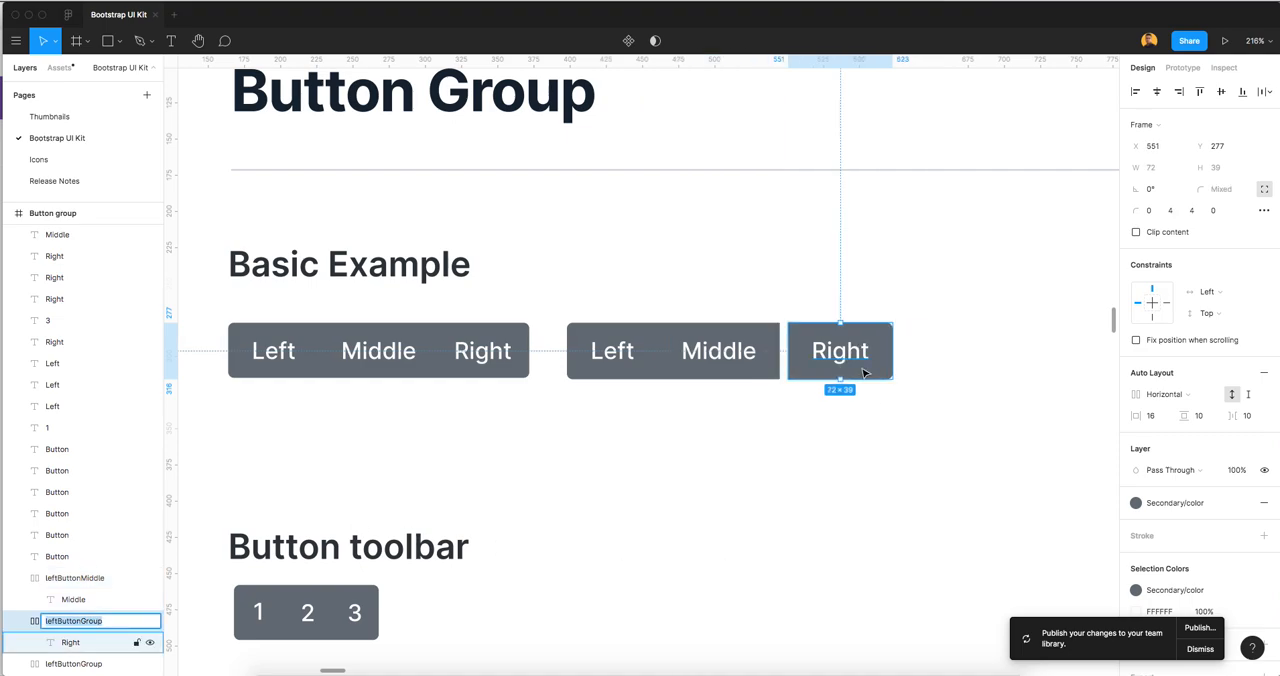
pyautogui.press('super+r')
pyautogui.write('leftButtonRight')
pyautogui.press('Return')
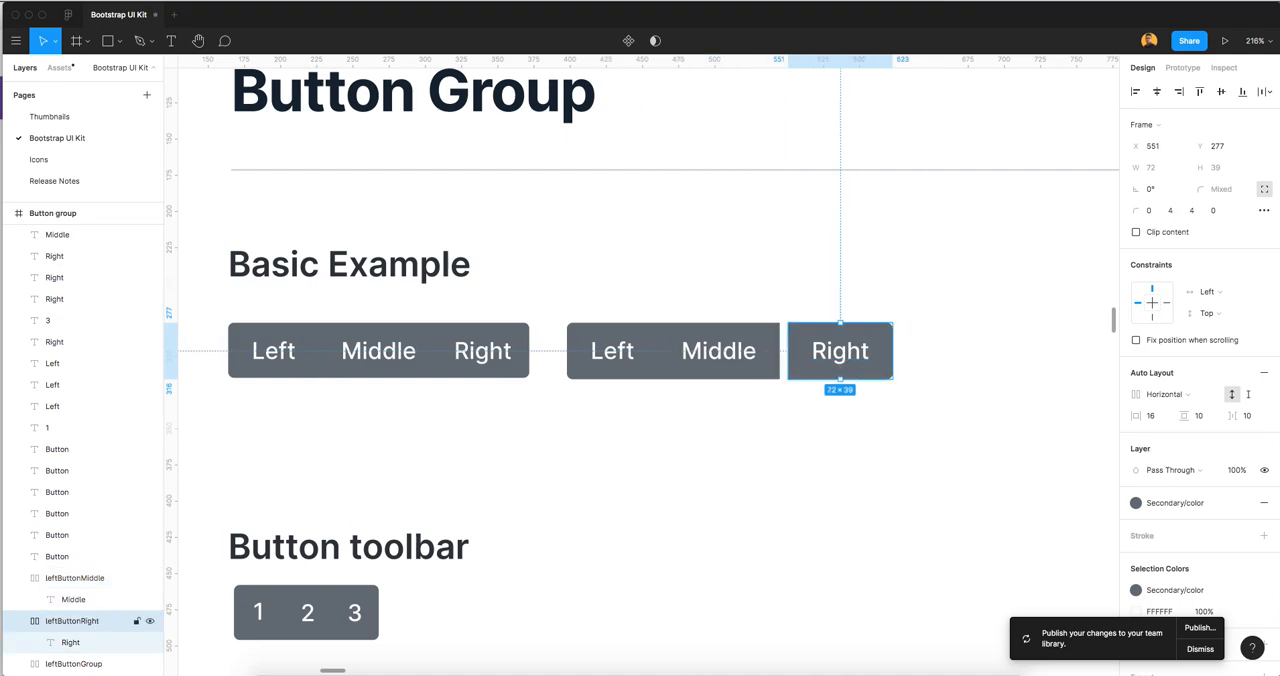
# Rename the first button frame, the one with the Left text, as leftButtonLeft
pyautogui.doubleClick(87, 664)
pyautogui.press('Right')
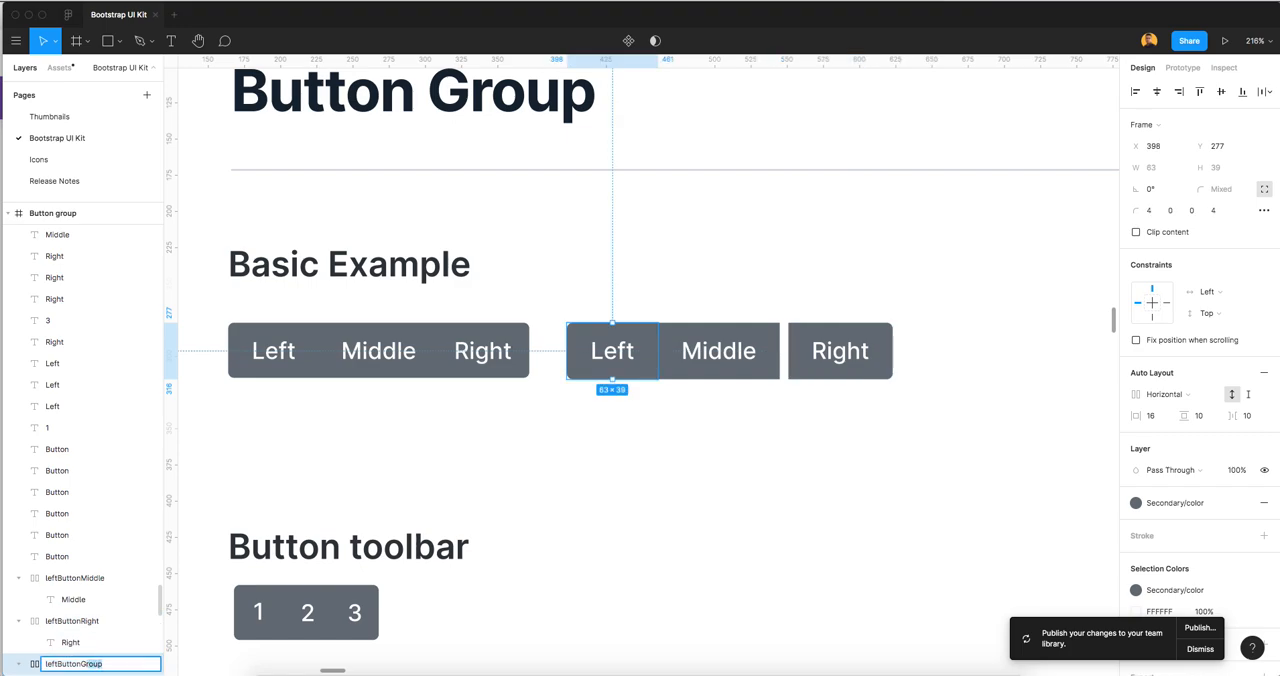
pyautogui.write('Left')
pyautogui.press('Return')
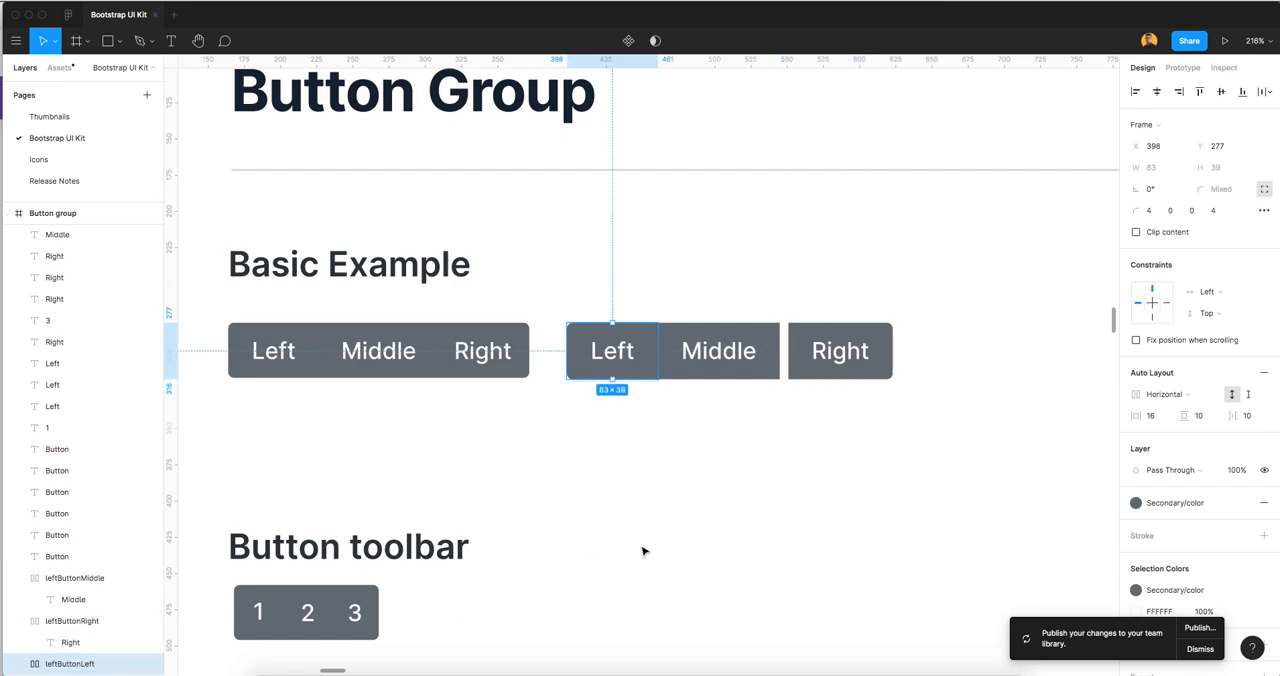
# Wrap the new Left, Middle and Right button frames together in one parent frame
pyautogui.click(734, 472)
pyautogui.moveTo(866, 406); pyautogui.dragTo(625, 372)
pyautogui.scroll(-2, 70, 520)
pyautogui.rightClick(720, 271)
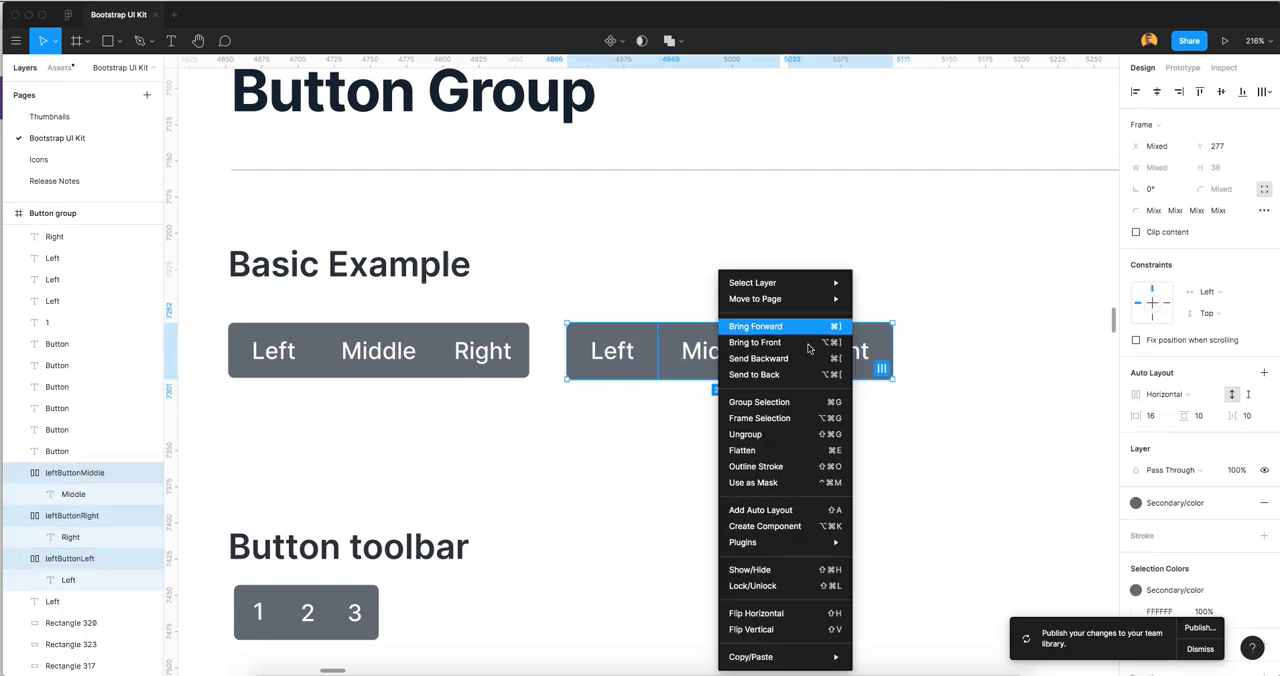
pyautogui.click(783, 424)
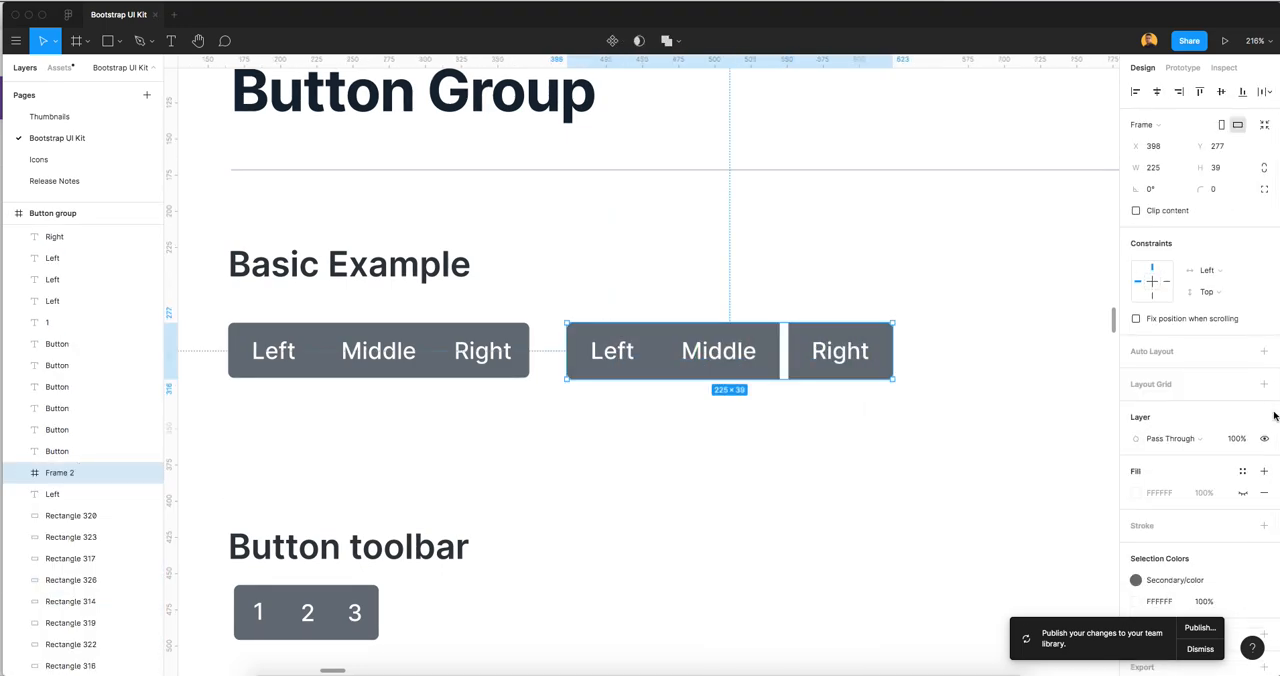
# Add auto layout to the parent frame and collapse the three button frames nested inside it
pyautogui.click(1162, 354)
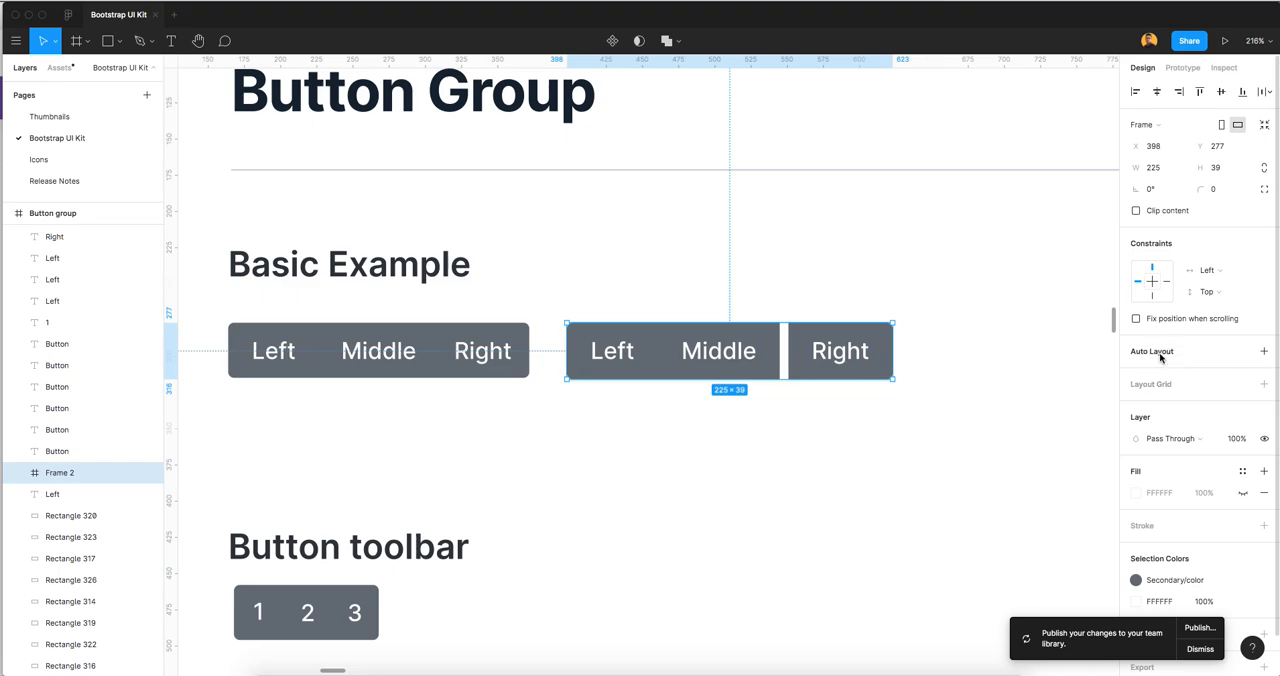
pyautogui.click(20, 473)
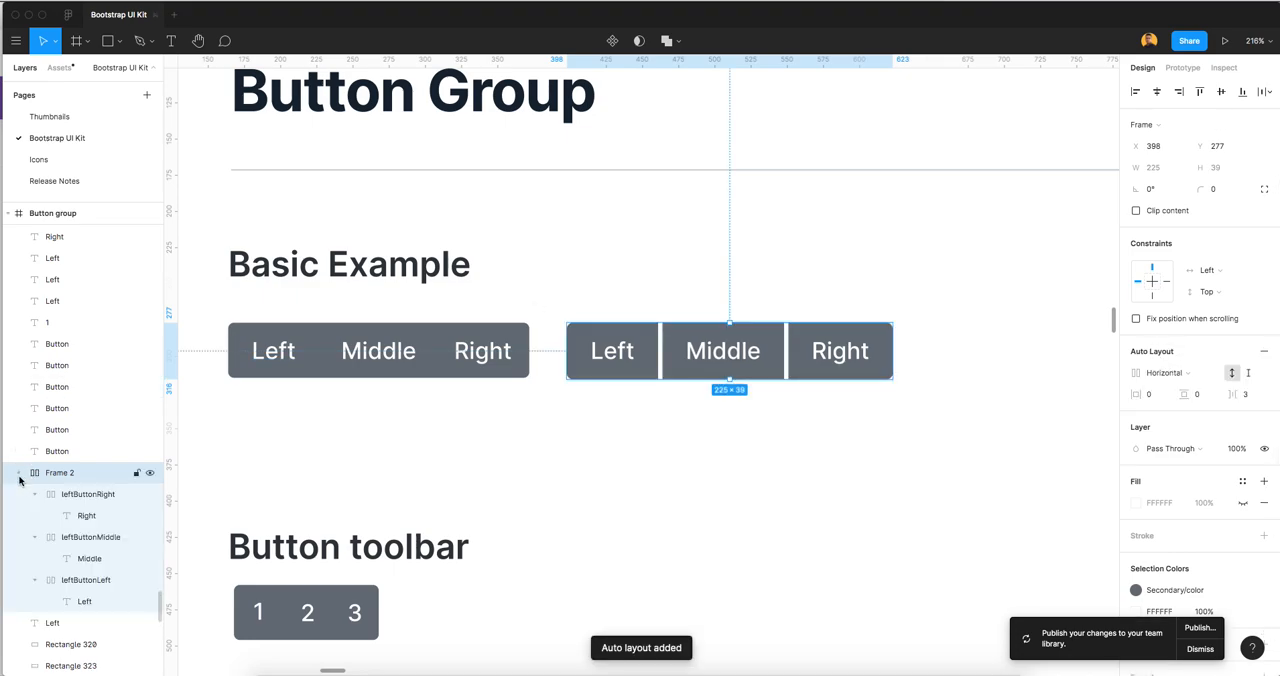
pyautogui.click(35, 495)
pyautogui.click(35, 516)
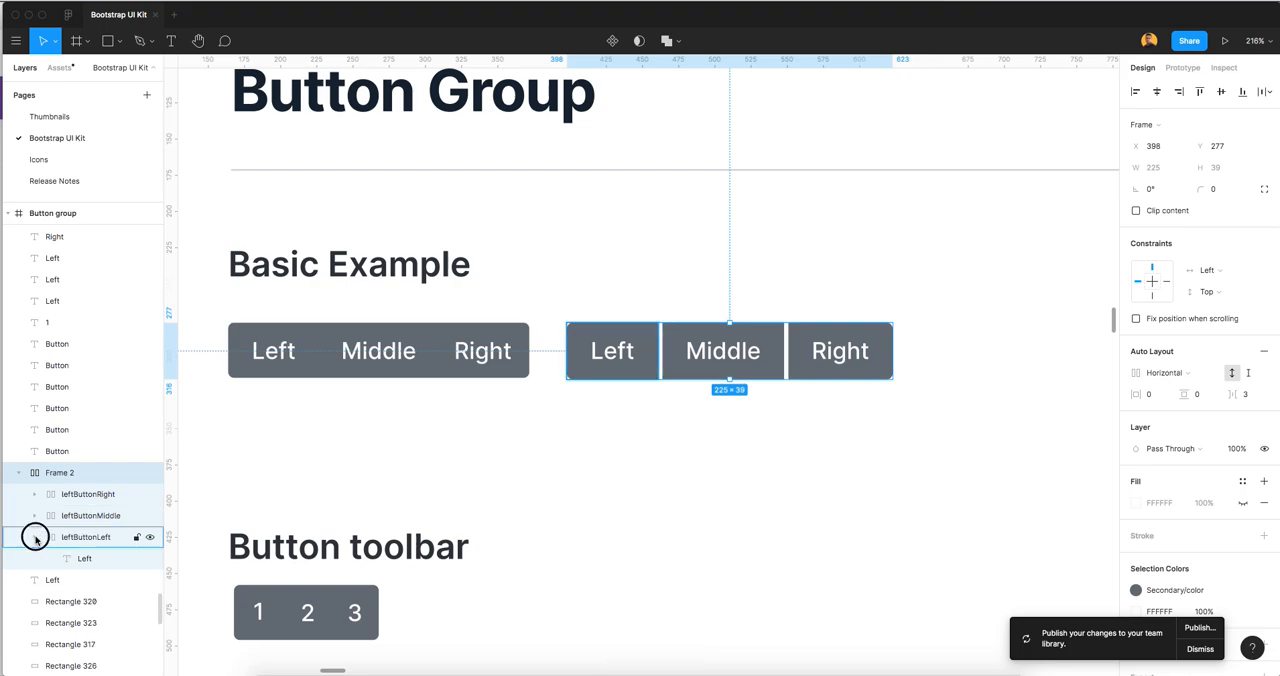
pyautogui.click(35, 537)
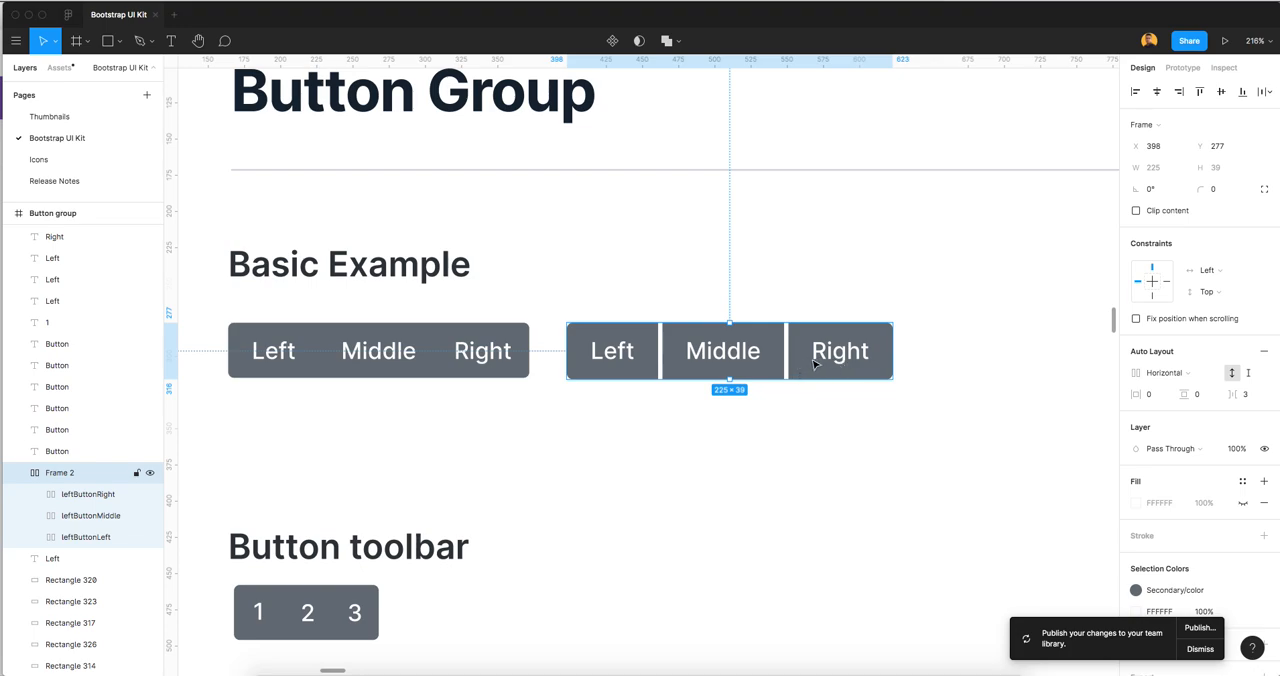
# Rename the parent frame of the three buttons as basicButtonGroup
pyautogui.doubleClick(74, 474)
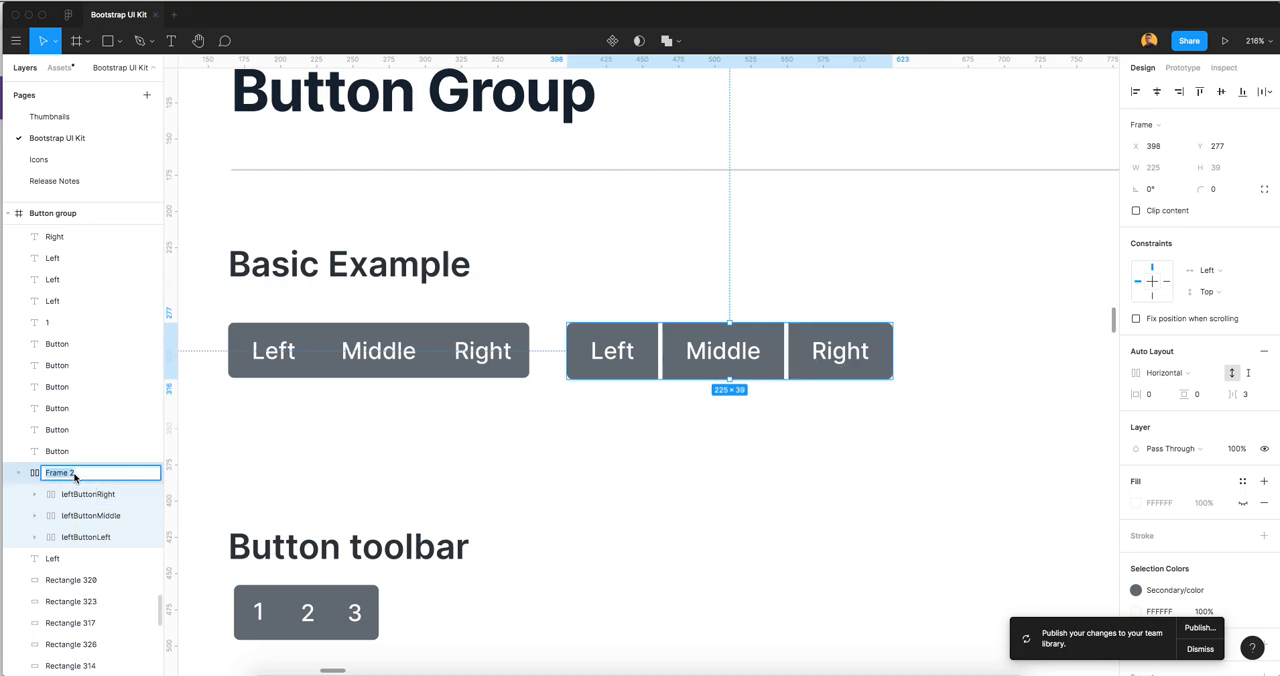
pyautogui.write('bu')
pyautogui.press('Return')
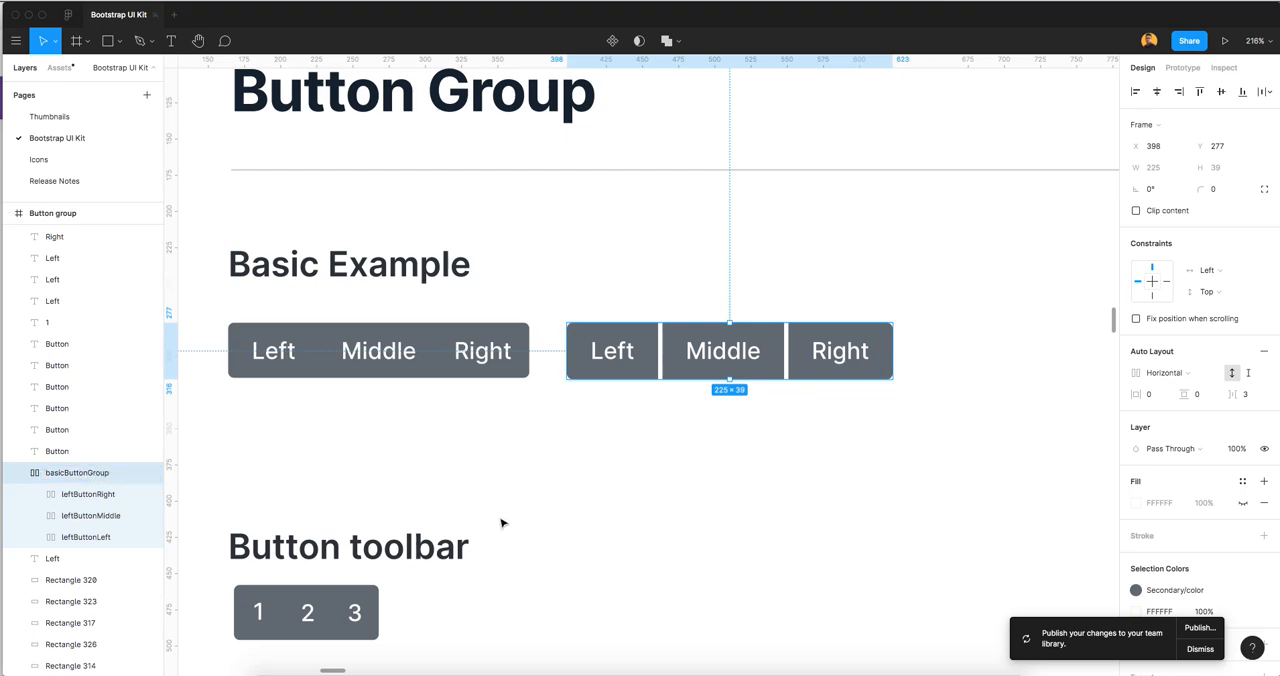
# Set the auto layout spacing between the buttons in basicButtonGroup to 0
pyautogui.click(658, 511)
pyautogui.click(703, 372)
pyautogui.hotkey('shift', '2')
pyautogui.click(1255, 396)
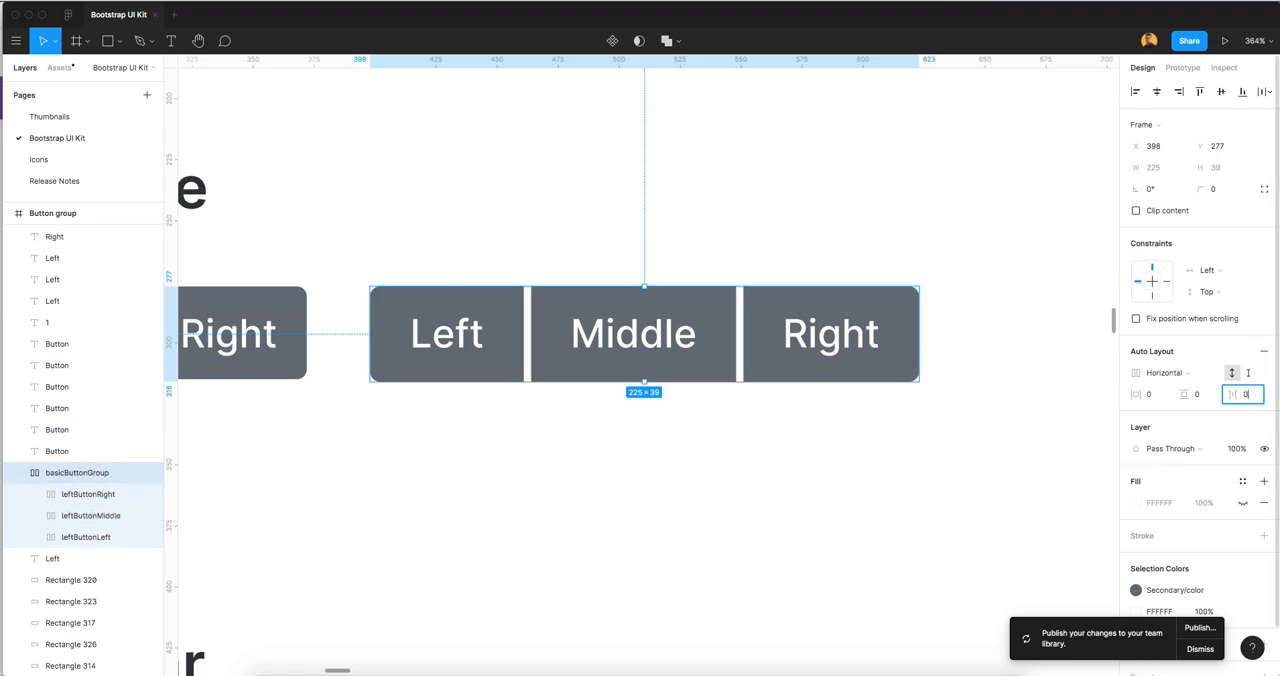
pyautogui.press('Tab')
pyautogui.click(591, 417)
pyautogui.scroll(-2, 740, 443)
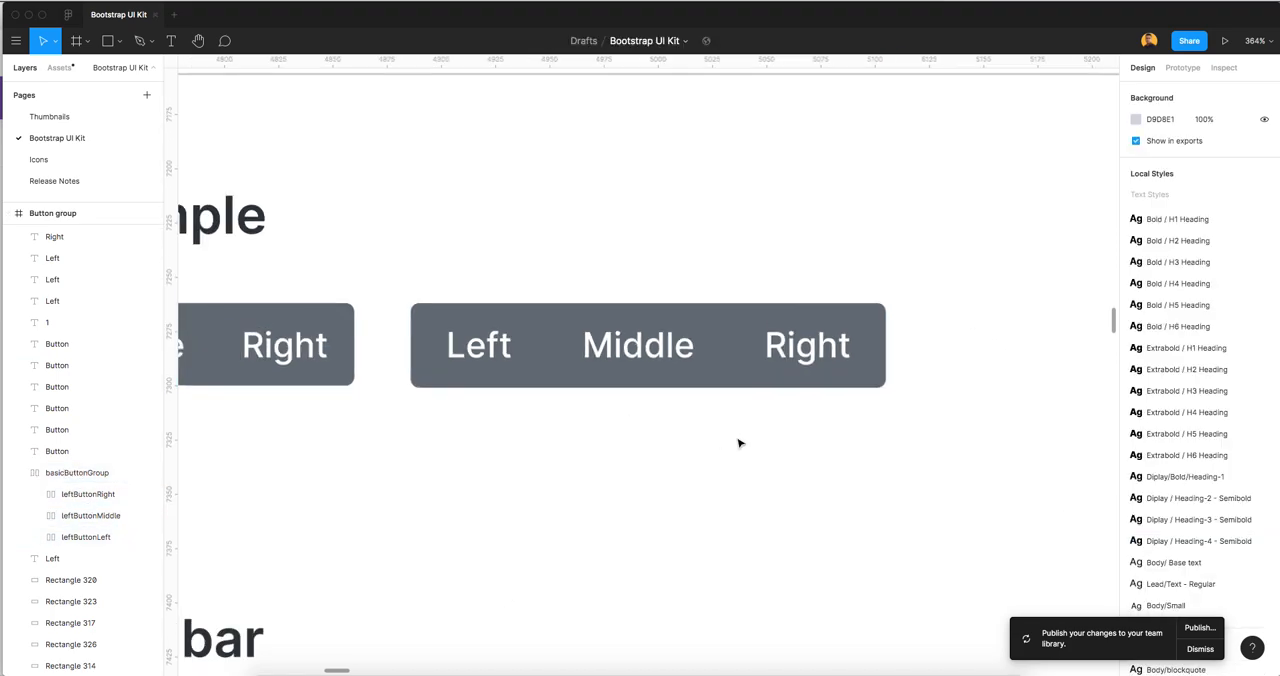
# Change the middle button's text in basicButtonGroup to "Middle button" to test how the group resizes
pyautogui.click(676, 382)
pyautogui.scroll(-1, 696, 429)
pyautogui.moveTo(619, 463); pyautogui.dragTo(682, 460)
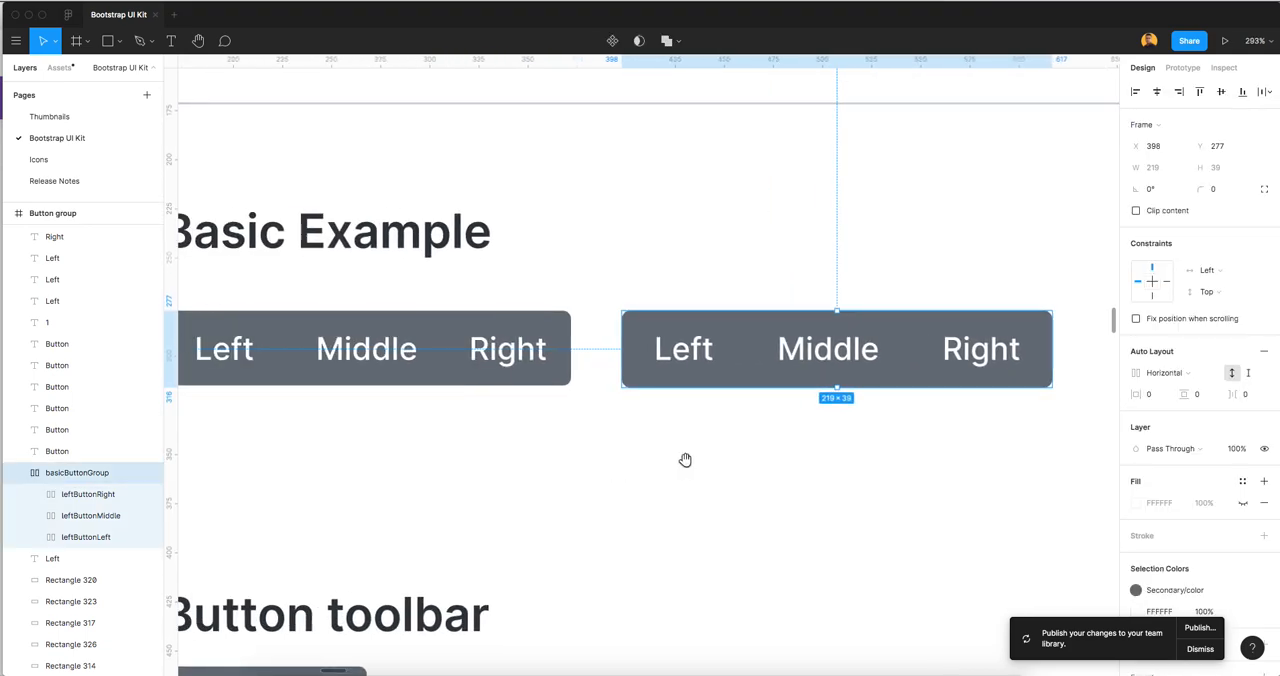
pyautogui.scroll(-2, 682, 460)
pyautogui.hscroll(1, 740, 449)
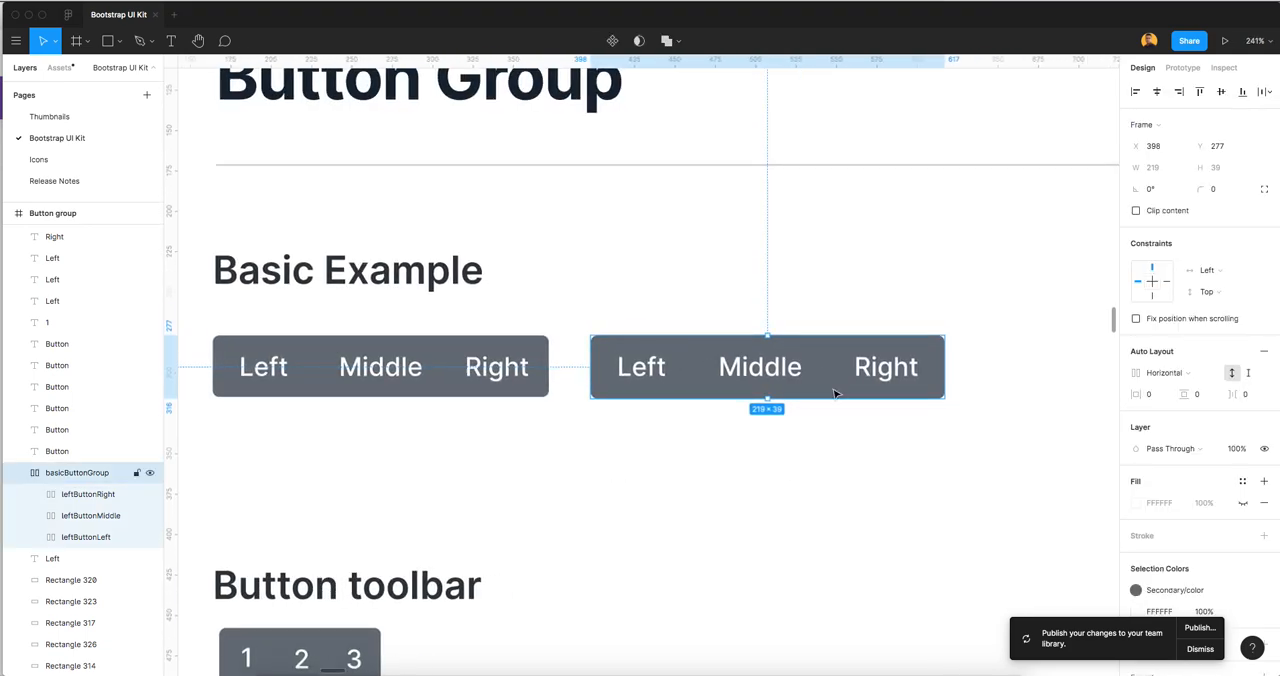
pyautogui.click(735, 316)
pyautogui.click(760, 366)
pyautogui.doubleClick(759, 371)
pyautogui.doubleClick(759, 370)
pyautogui.doubleClick(760, 368)
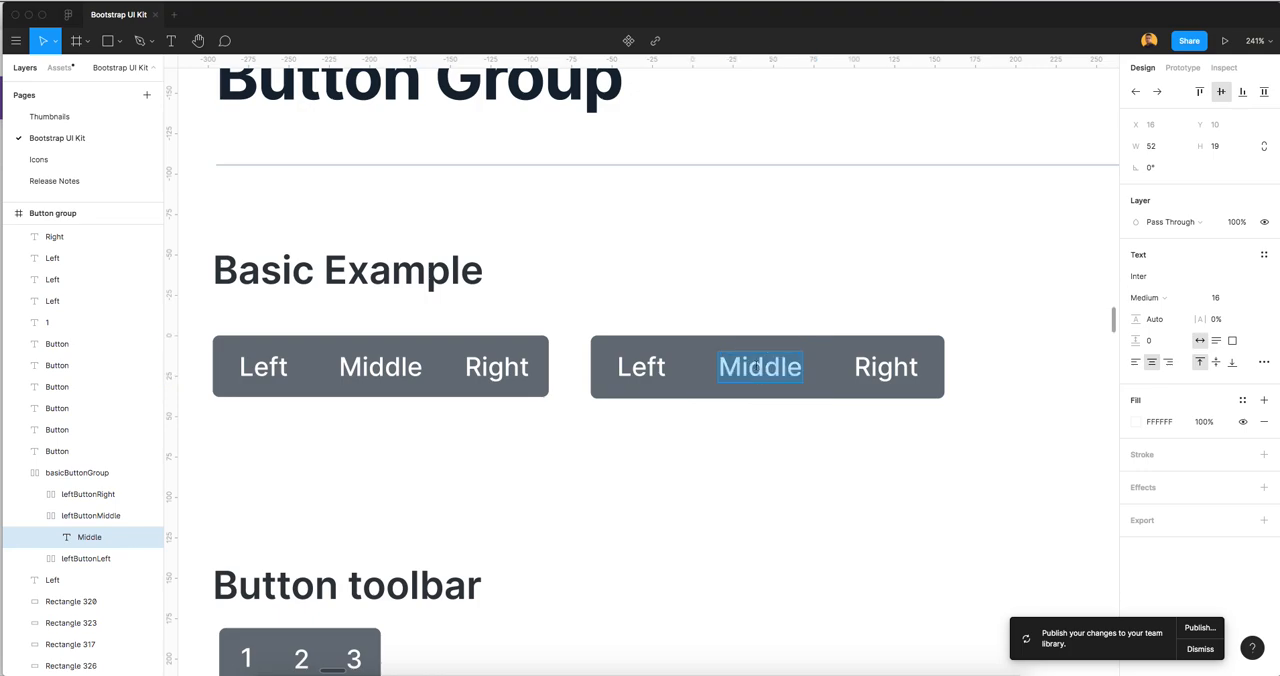
pyautogui.write('button')
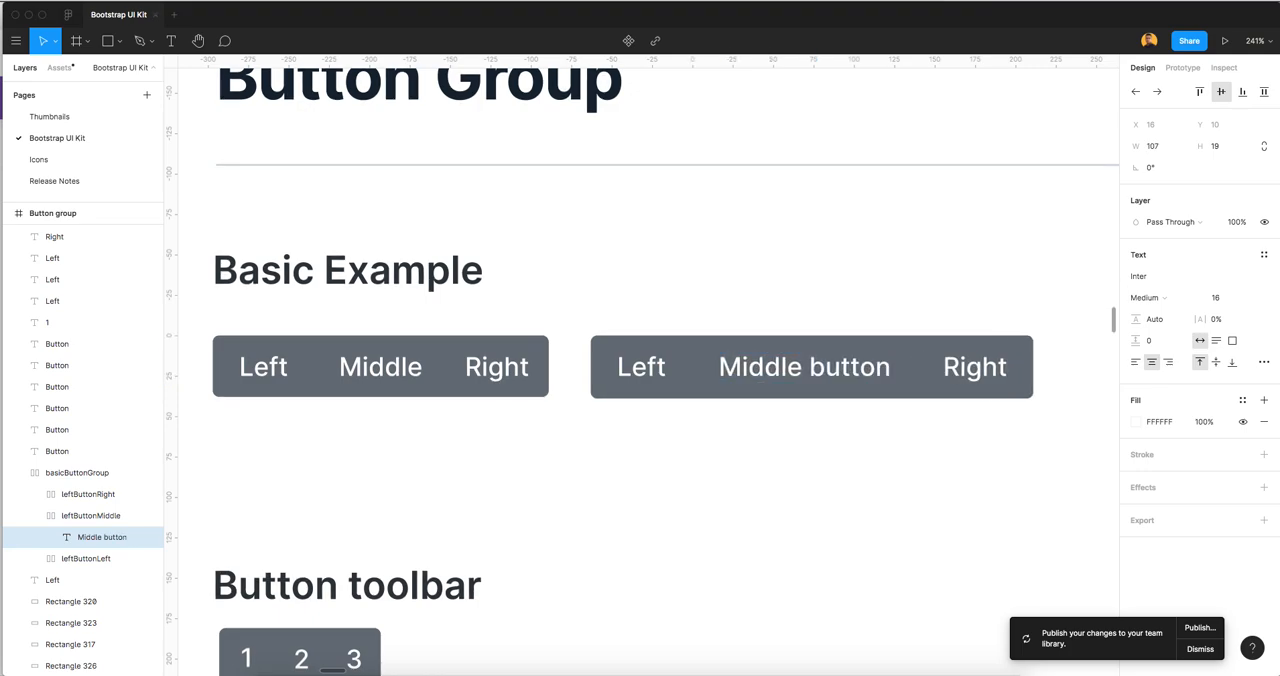
pyautogui.press('Escape')
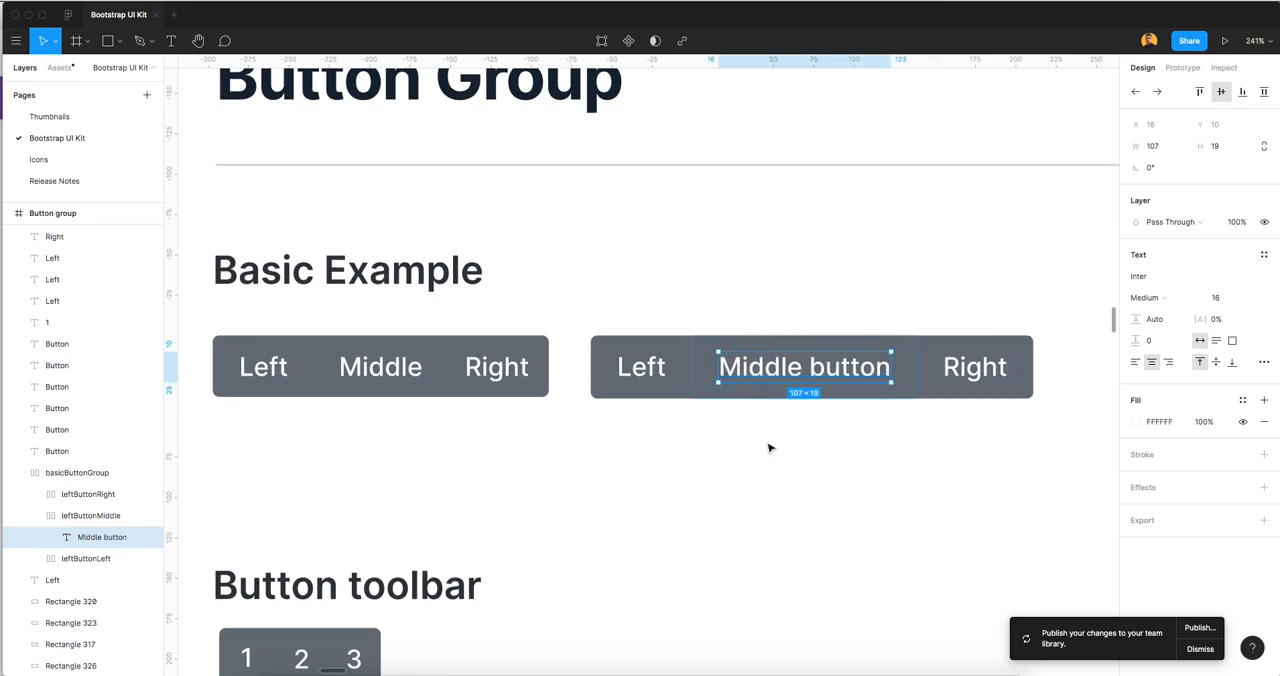
# Remove the word "button" from the middle button's text so it reads Middle
pyautogui.click(768, 448)
pyautogui.doubleClick(816, 382)
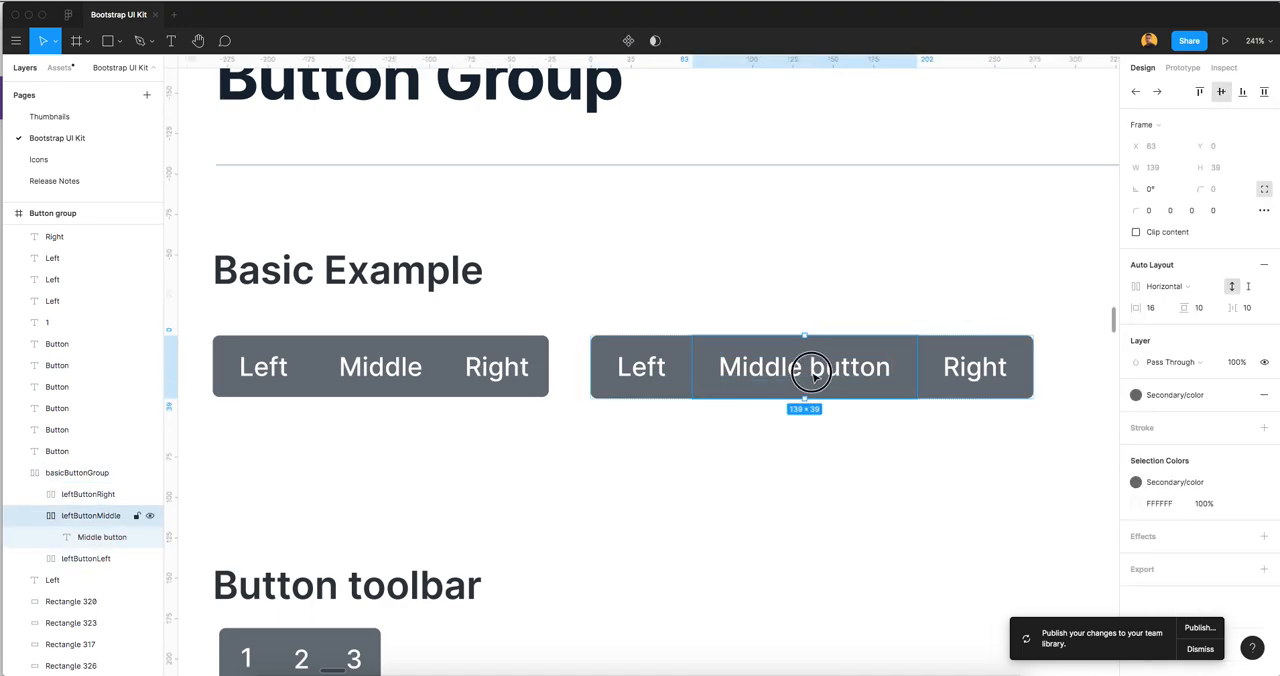
pyautogui.click(832, 372)
pyautogui.press('Return')
pyautogui.doubleClick(832, 372)
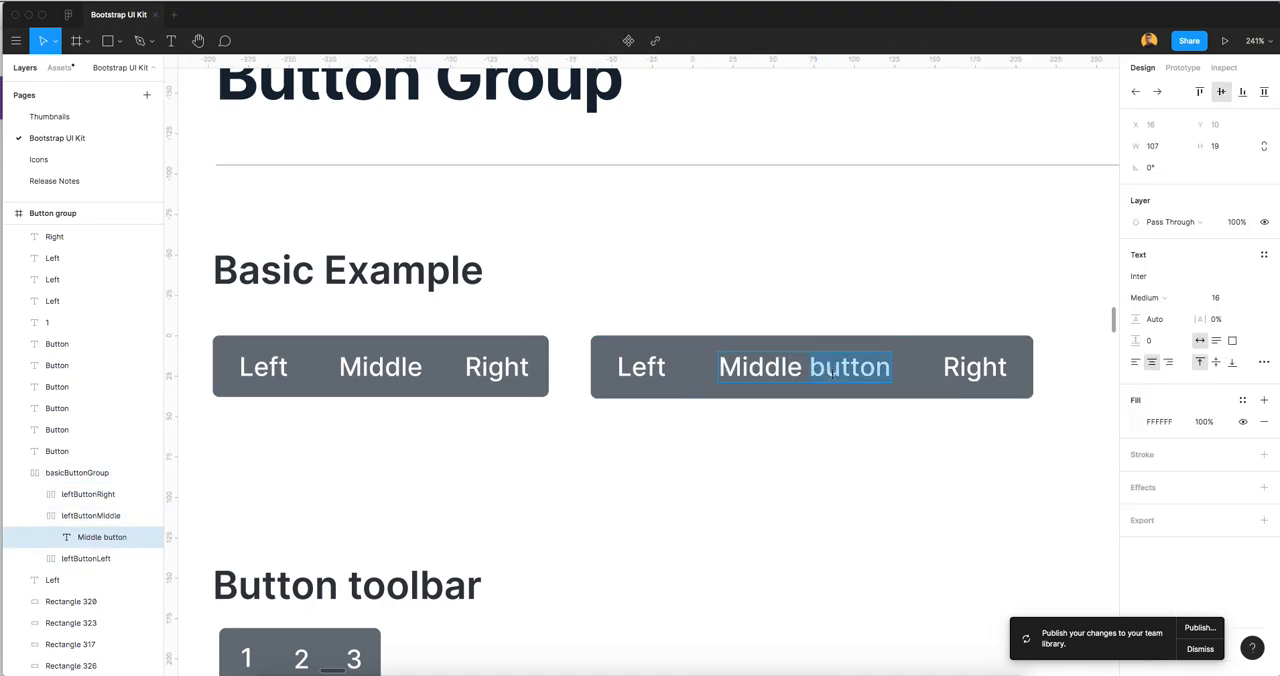
pyautogui.press('BackSpace')
pyautogui.press('BackSpace')
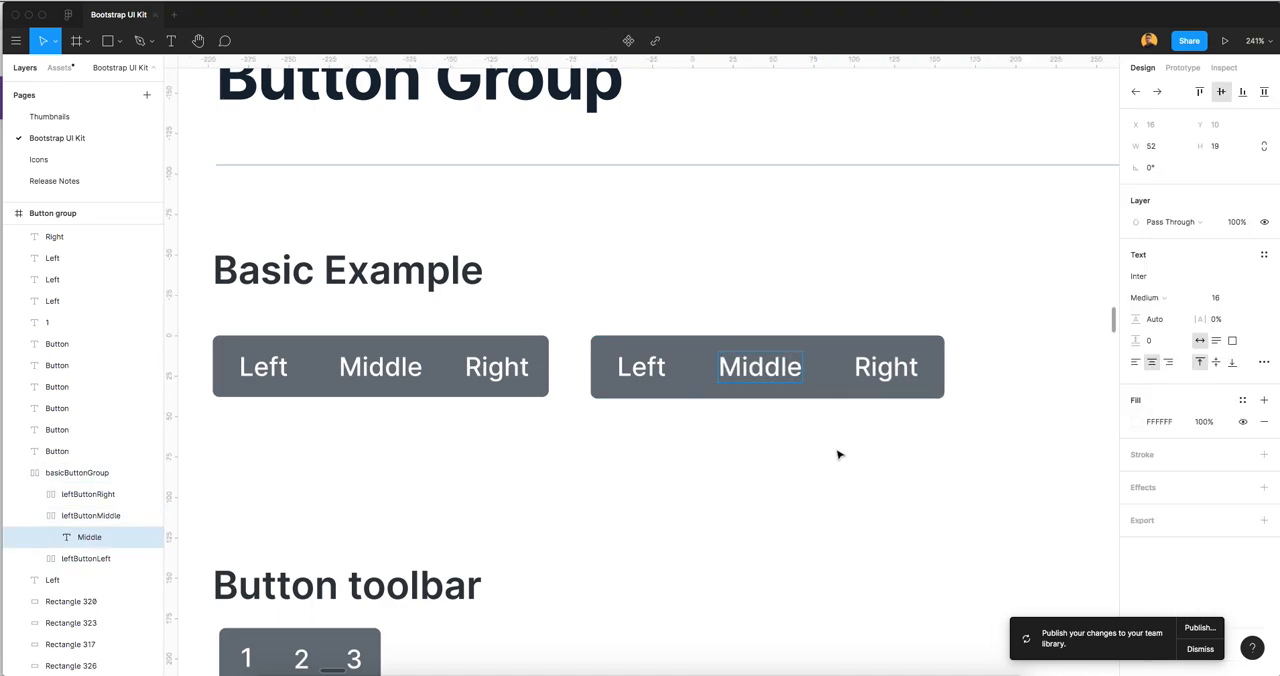
pyautogui.press('Escape')
pyautogui.click(797, 459)
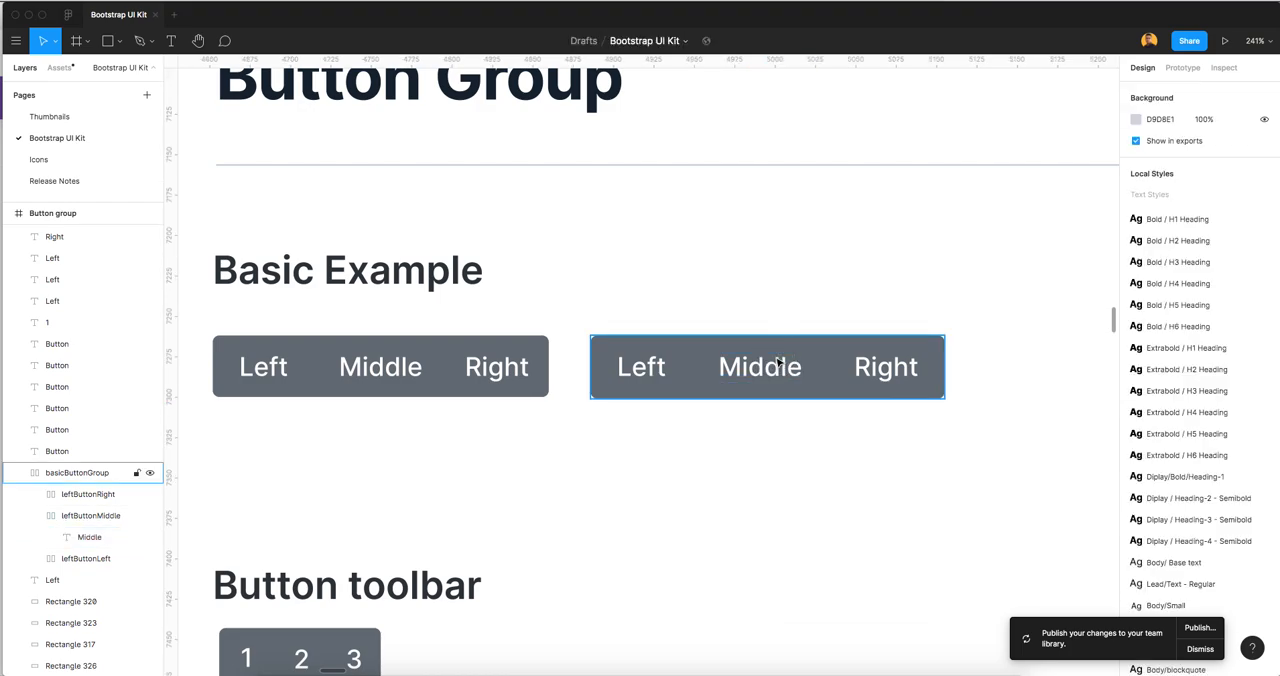
# Duplicate the leftButtonMiddle frame twice inside basicButtonGroup to test adding more buttons
pyautogui.click(779, 362)
pyautogui.click(775, 372)
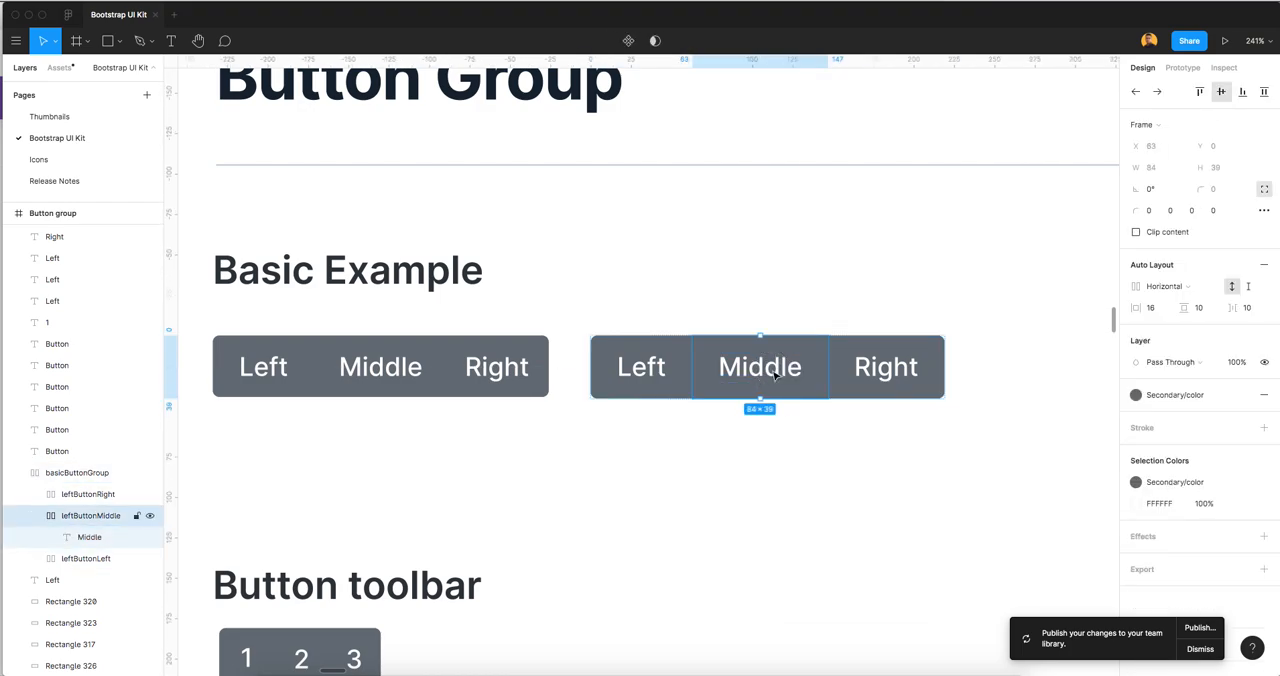
pyautogui.click(35, 516)
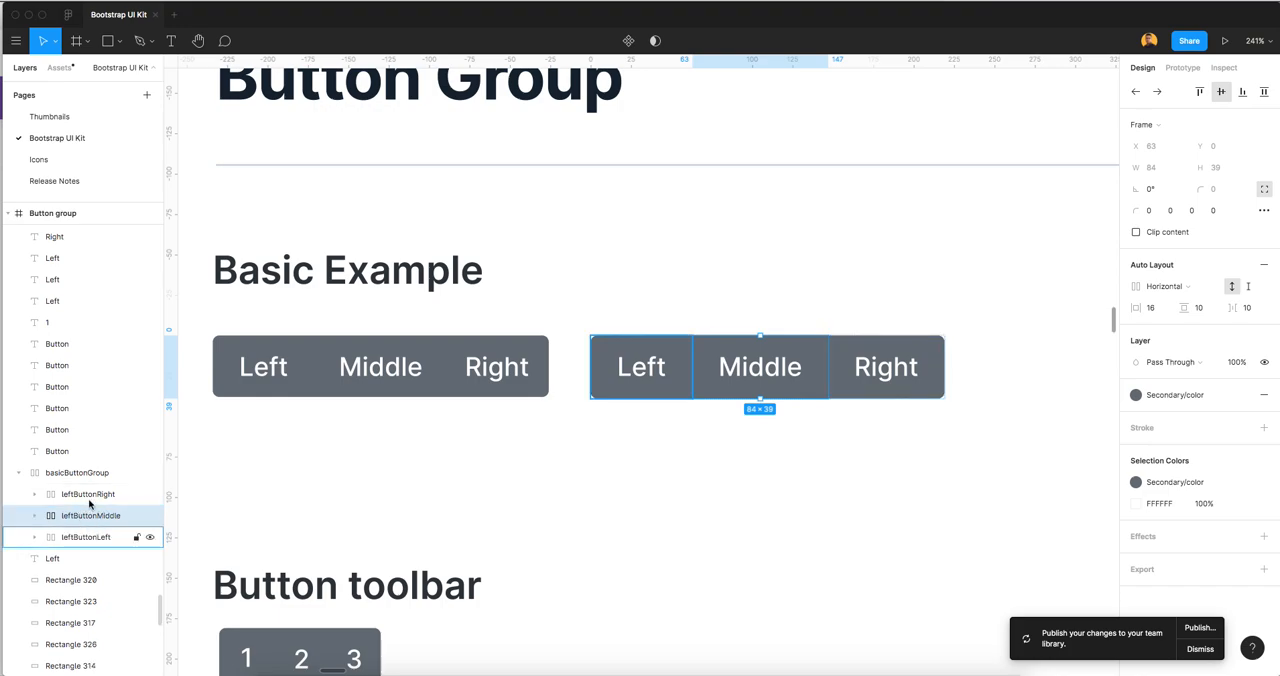
pyautogui.press('super+d')
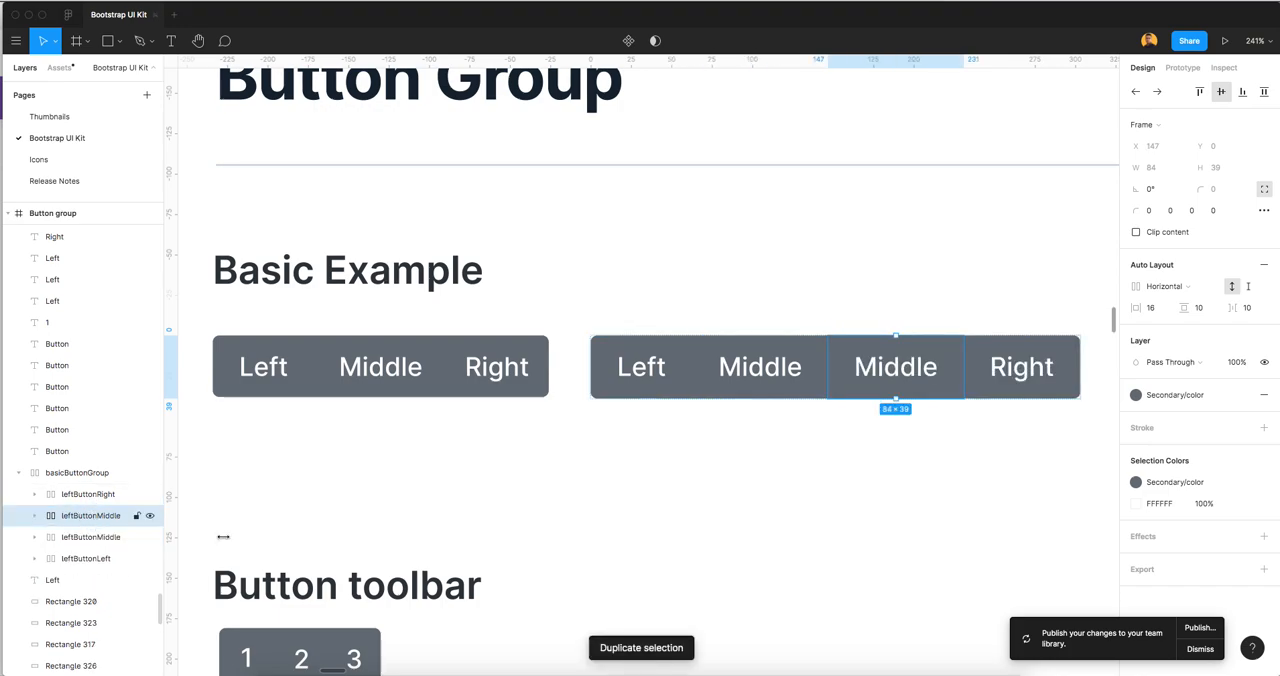
pyautogui.press('super+d')
pyautogui.scroll(-1, 849, 451)
pyautogui.moveTo(941, 461); pyautogui.dragTo(789, 400)
# Undo the duplications of the leftButtonMiddle frame
pyautogui.press('super+z')
pyautogui.press('super+z')
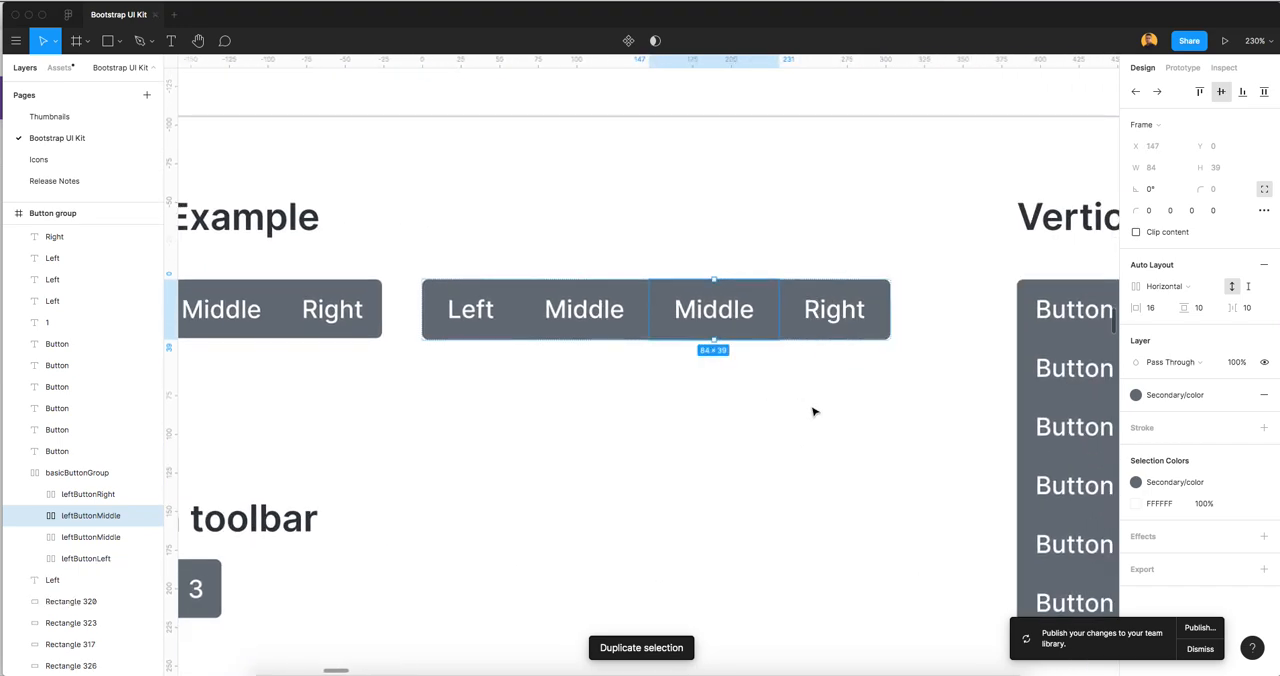
pyautogui.click(743, 414)
pyautogui.scroll(-2, 636, 415)
pyautogui.hscroll(-2, 636, 415)
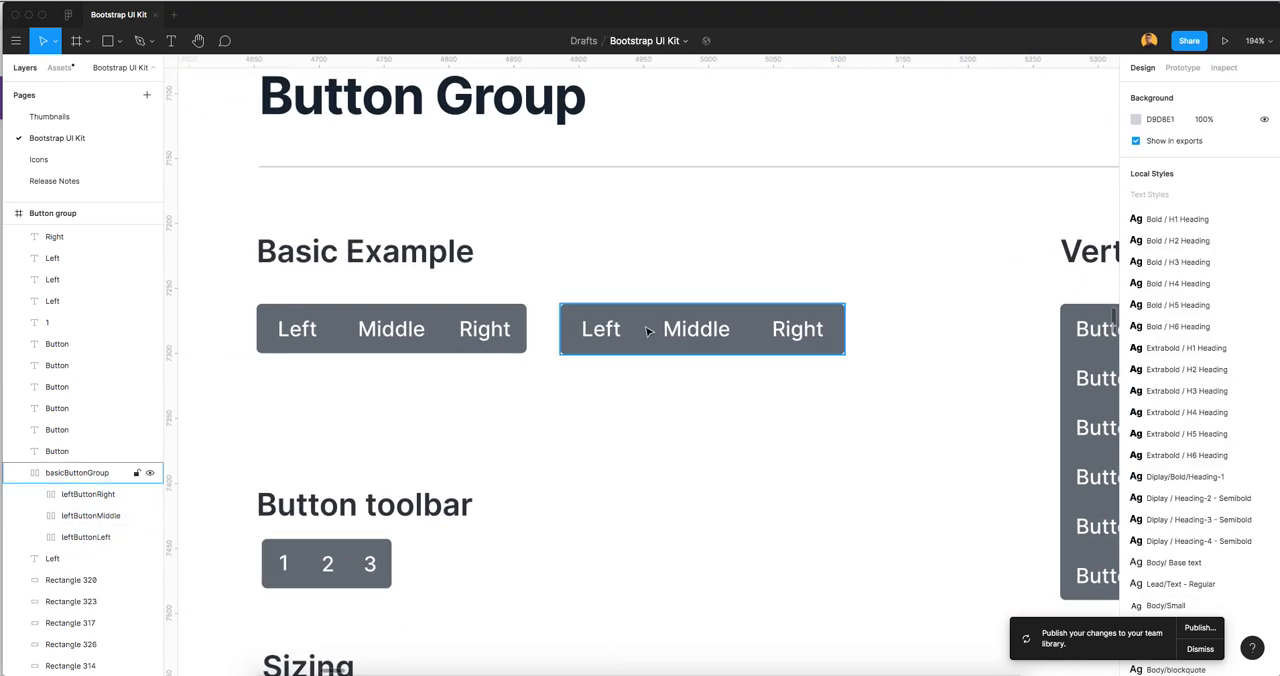
# Collapse basicButtonGroup, copy the Basic Example heading above the new button group, and retitle the copy "Auto Layout"
pyautogui.click(752, 318)
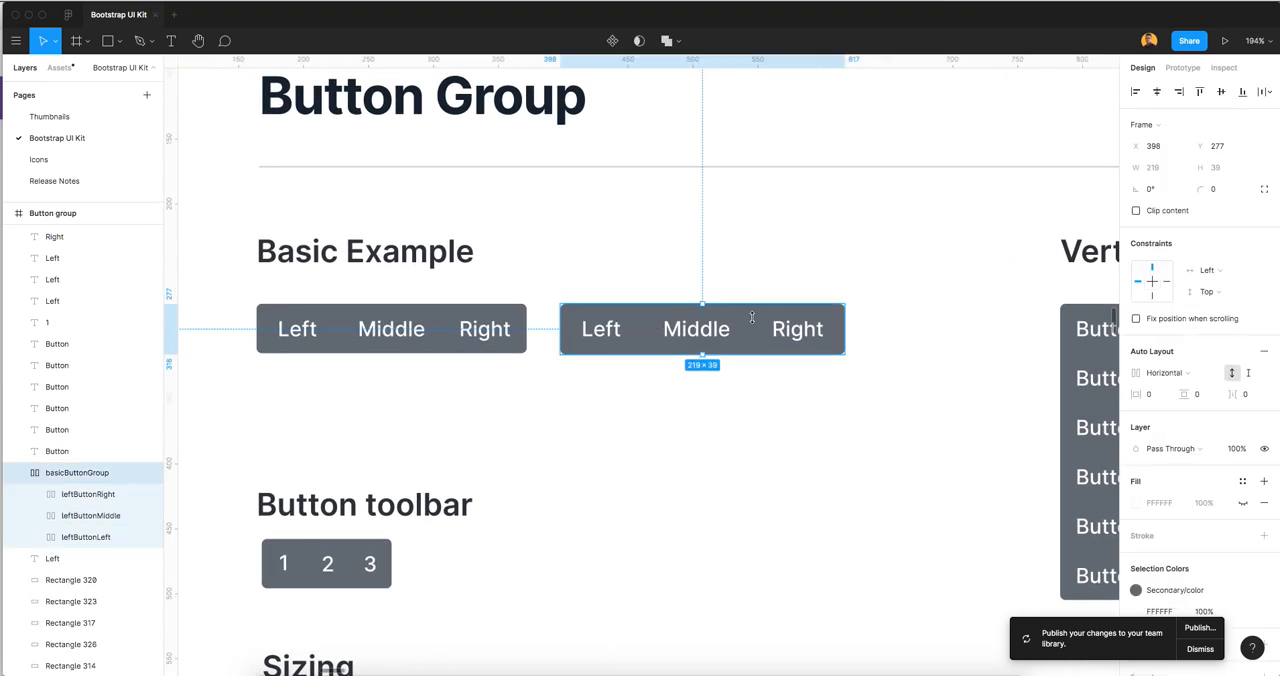
pyautogui.click(23, 473)
pyautogui.click(370, 258)
pyautogui.moveTo(370, 258); pyautogui.dragTo(674, 258)
pyautogui.doubleClick(674, 255)
pyautogui.write('Aut')
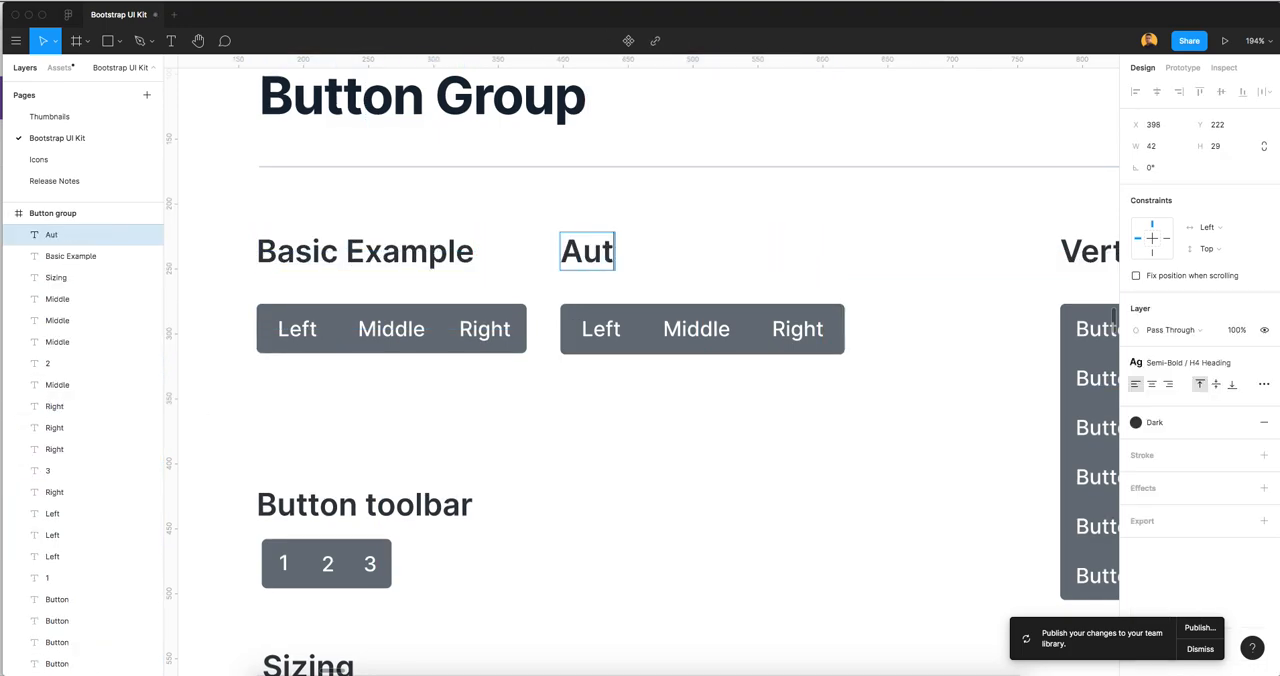
pyautogui.write('o Layout')
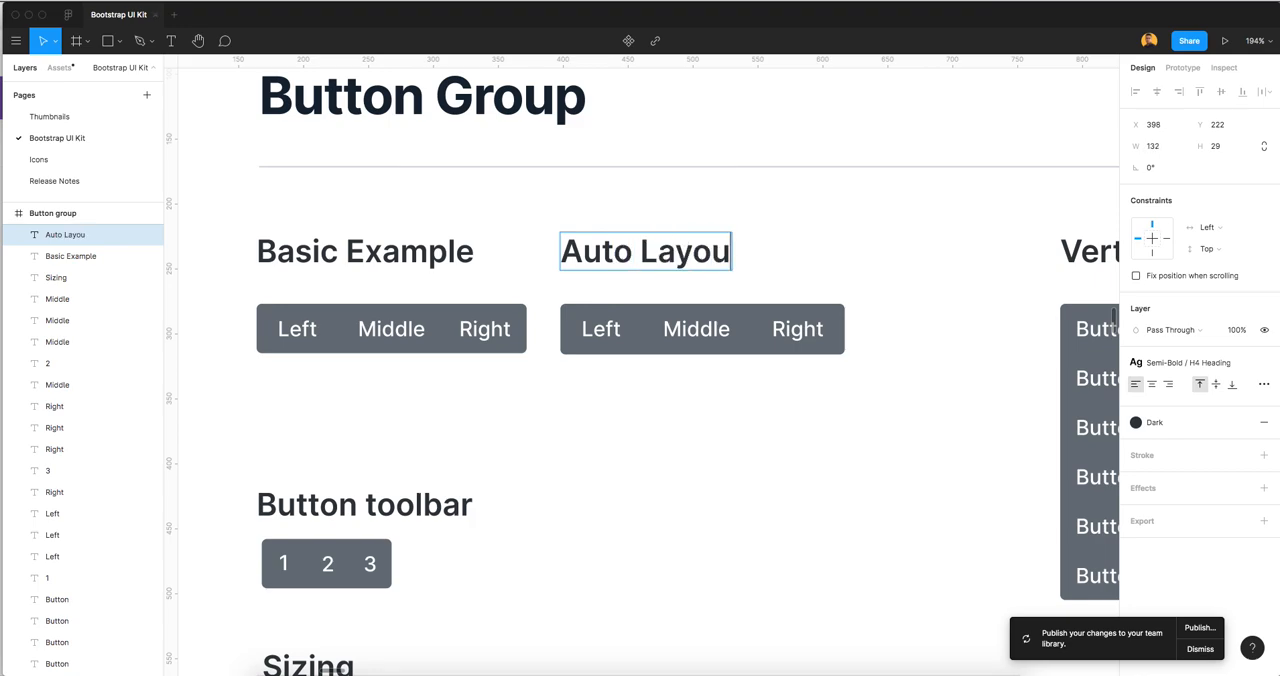
pyautogui.press('Escape')
pyautogui.scroll(-2, 655, 400)
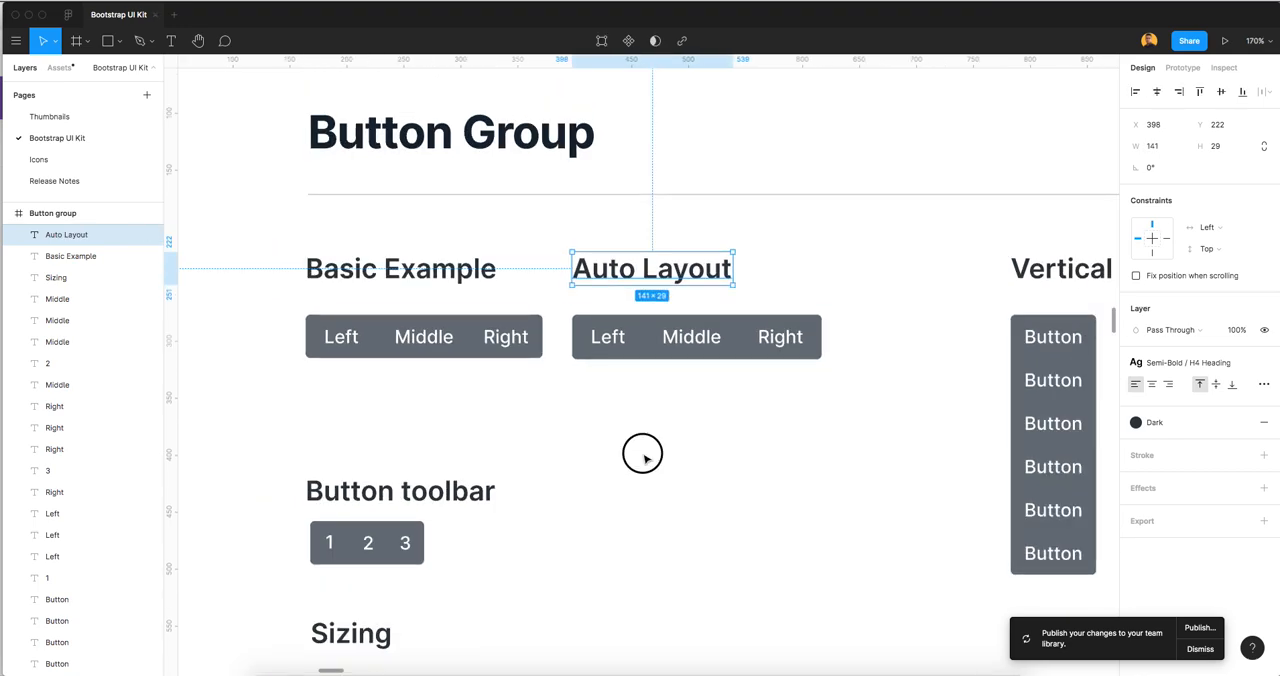
pyautogui.scroll(-2, 626, 404)
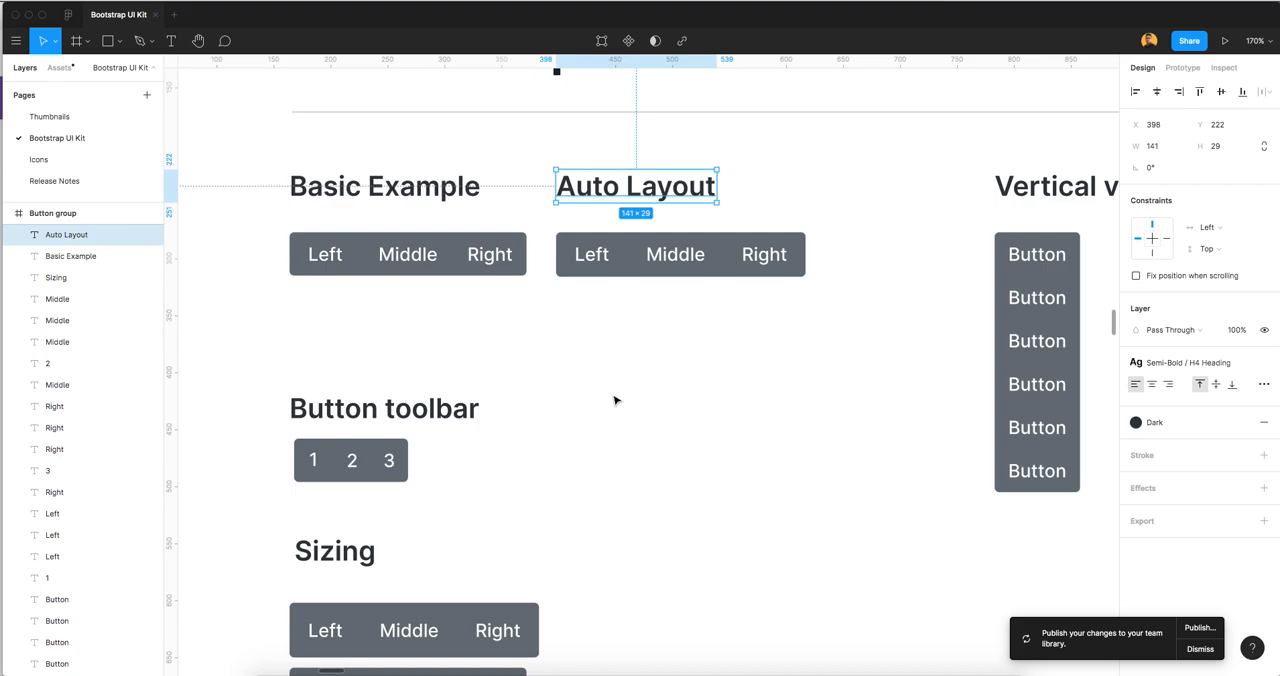
pyautogui.click(378, 420)
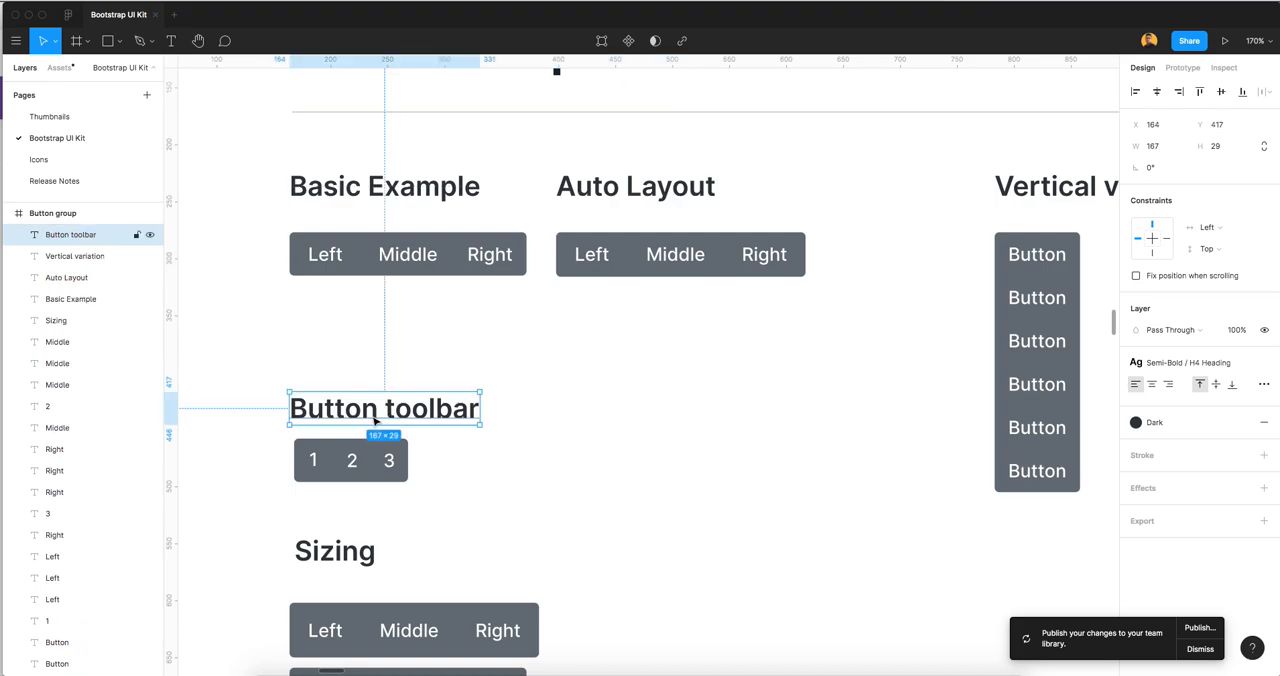
pyautogui.click(540, 423)
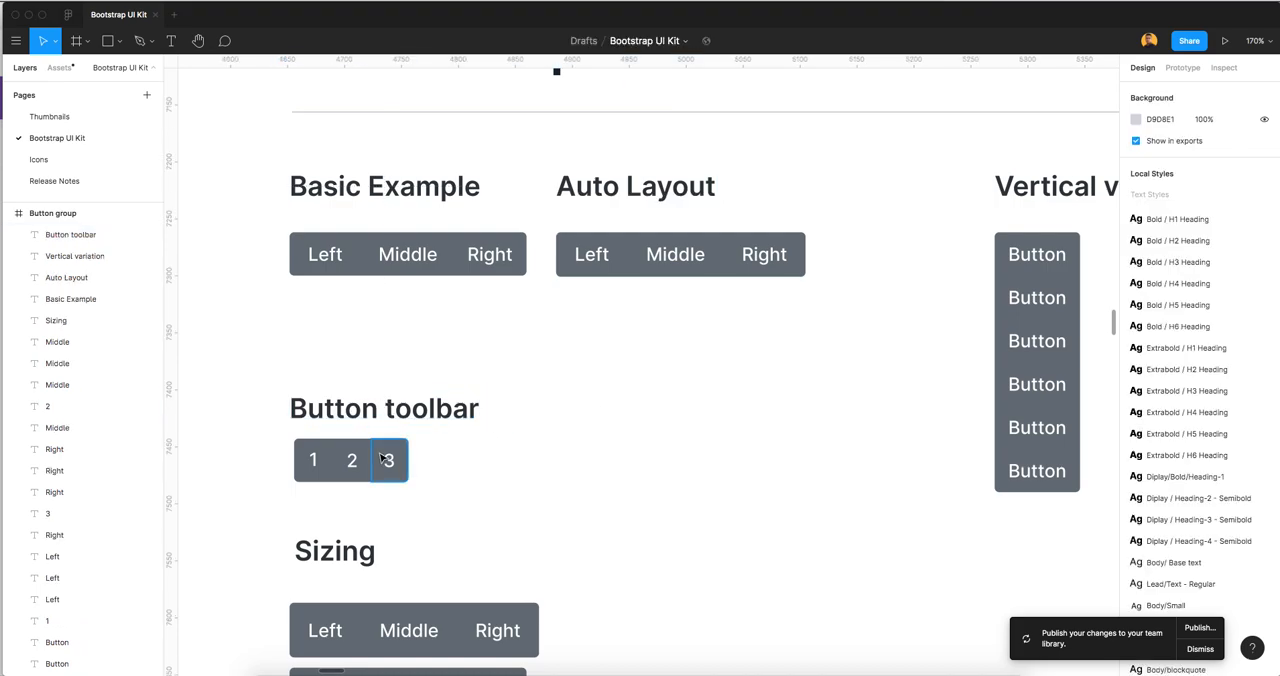
pyautogui.scroll(2, 347, 467)
pyautogui.click(307, 461)
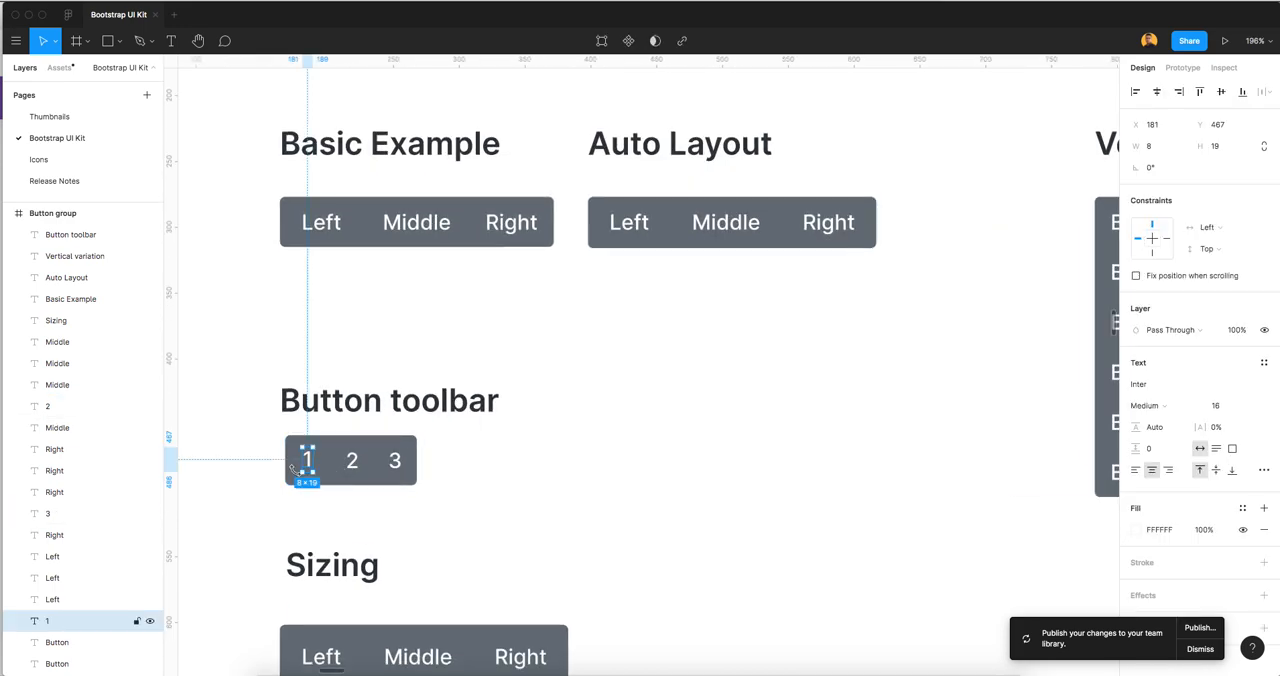
pyautogui.scroll(5, 293, 475)
pyautogui.keyDown('shift'); pyautogui.click(292, 476); pyautogui.keyUp('shift')
pyautogui.moveTo(292, 476); pyautogui.dragTo(197, 444)
pyautogui.press('super+z')
pyautogui.click(393, 459)
pyautogui.keyDown('shift'); pyautogui.click(424, 493); pyautogui.keyUp('shift')
pyautogui.moveTo(424, 493); pyautogui.dragTo(428, 554)
pyautogui.press('super+z')
# Try adding buttons to the original Button toolbar by copying its 2 button twice beside it
pyautogui.click(408, 455)
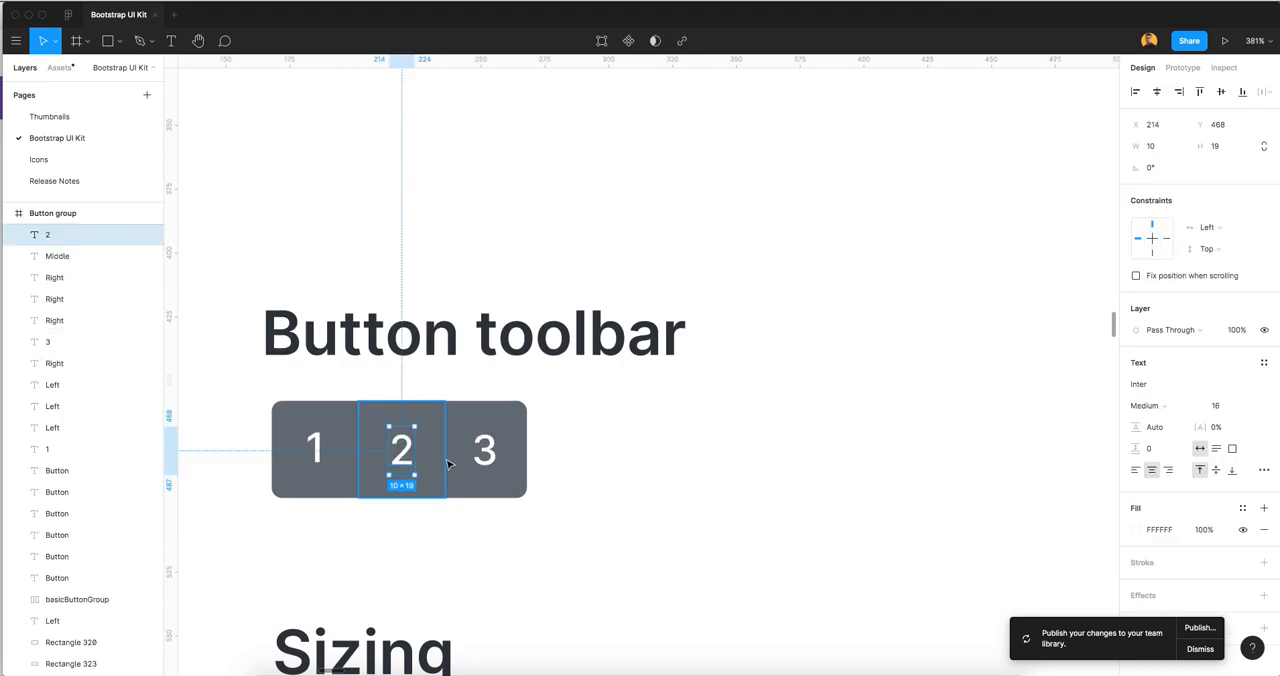
pyautogui.scroll(-1, 440, 445)
pyautogui.keyDown('shift'); pyautogui.click(438, 461); pyautogui.keyUp('shift')
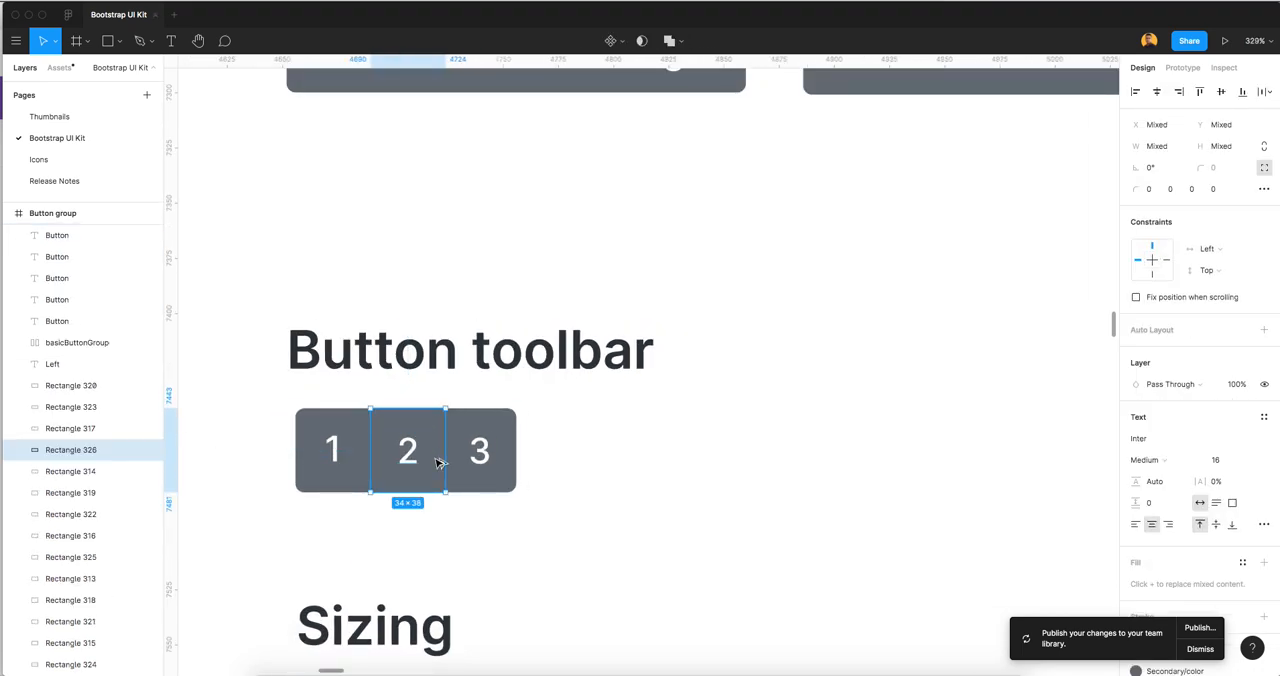
pyautogui.moveTo(457, 457); pyautogui.dragTo(572, 472)
pyautogui.click(472, 461)
pyautogui.keyDown('shift'); pyautogui.click(442, 480); pyautogui.keyUp('shift')
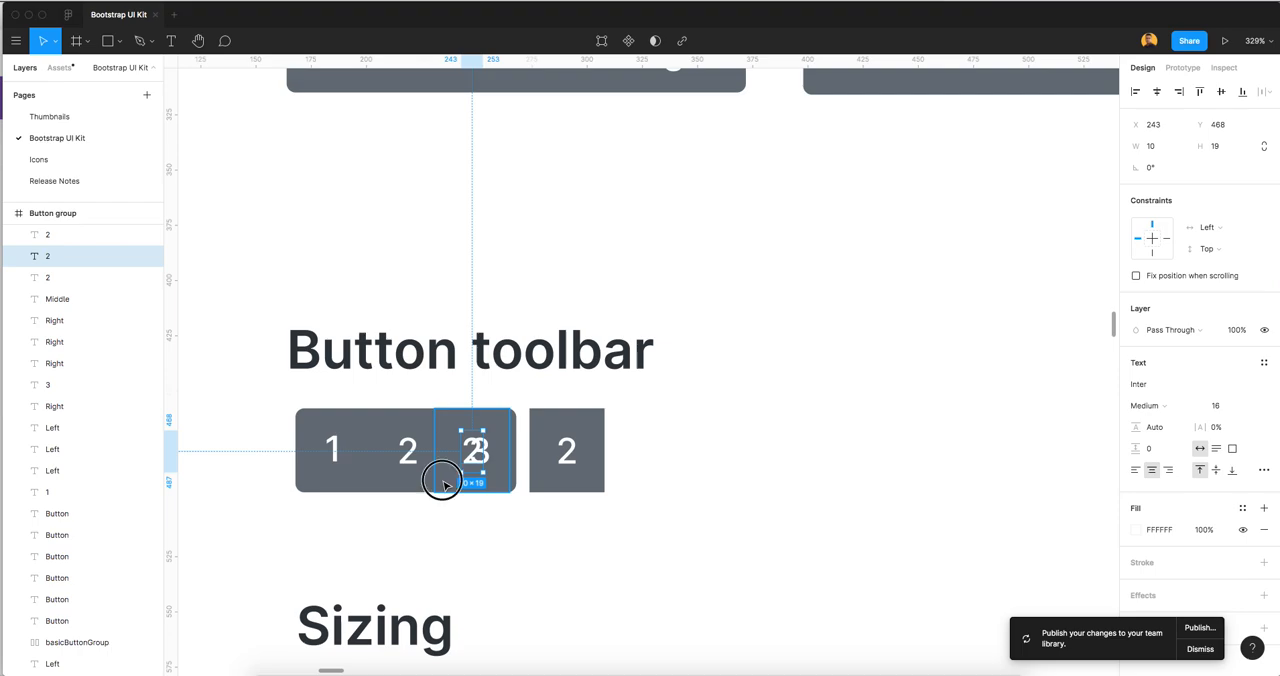
pyautogui.moveTo(443, 480); pyautogui.dragTo(621, 483)
pyautogui.click(724, 483)
pyautogui.keyDown('ctrl'); pyautogui.scroll(-5, 715, 470); pyautogui.keyUp('ctrl')
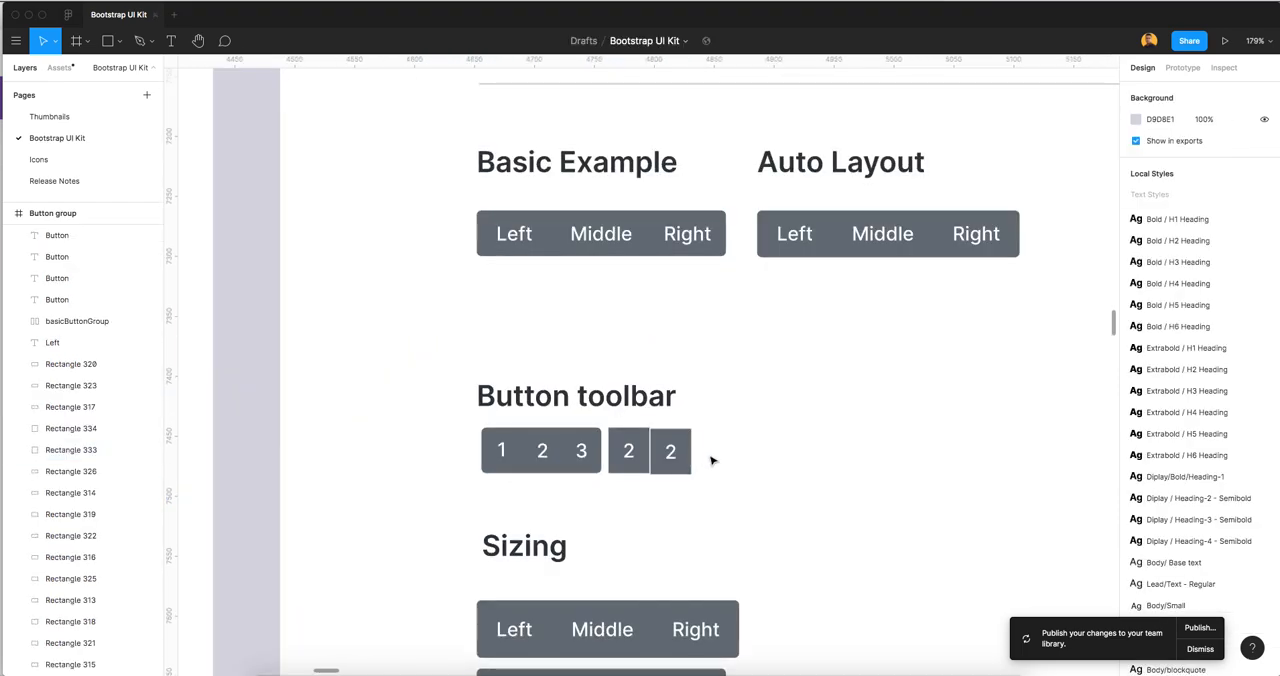
# Undo the copies of the 2 button made at the original Button toolbar
pyautogui.press('super+z')
pyautogui.press('super+z')
pyautogui.press('super+z')
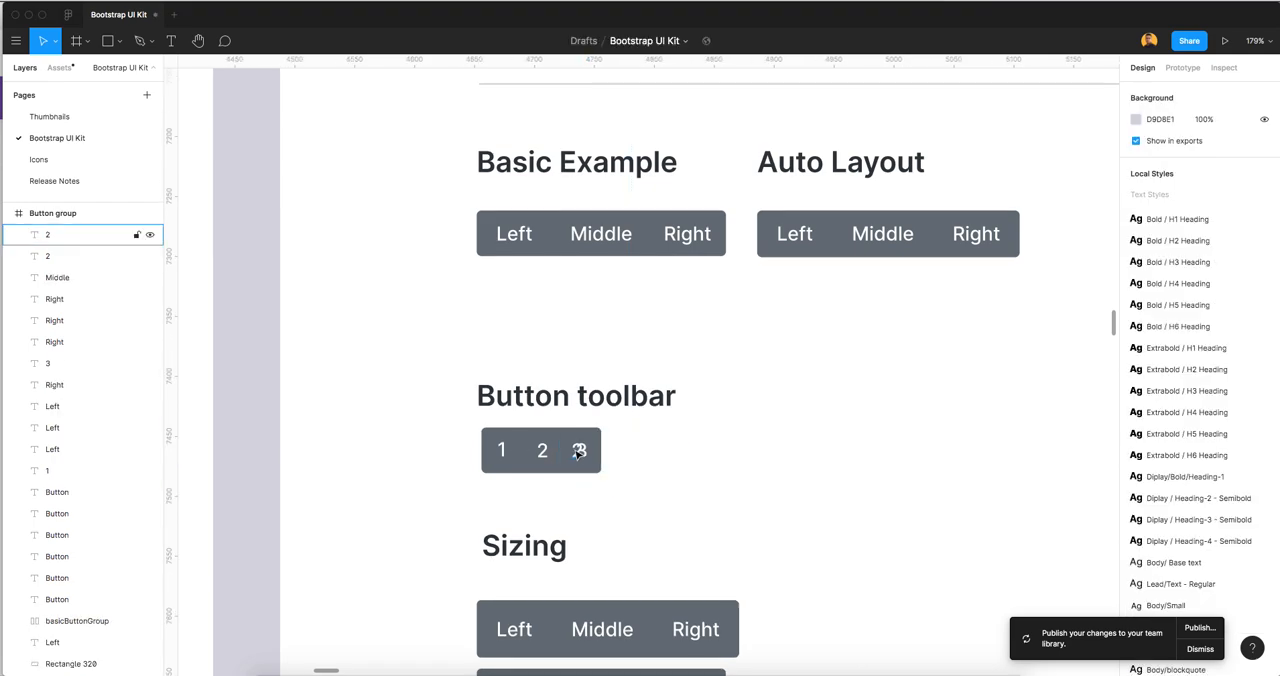
pyautogui.press('super+z')
pyautogui.press('super+z')
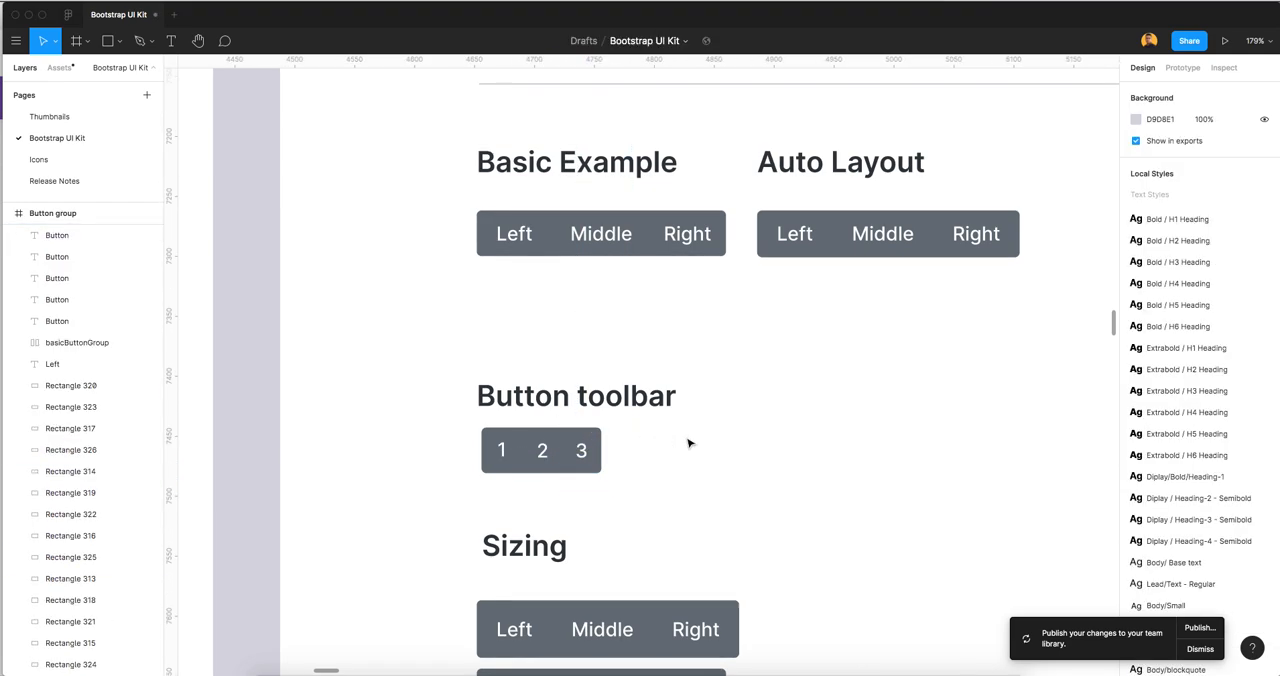
# Copy basicButtonGroup down beside the original button toolbar and rename the copy basicButtonToolbar
pyautogui.keyDown('ctrl'); pyautogui.scroll(-1, 800, 391); pyautogui.keyUp('ctrl')
pyautogui.hscroll(3, 775, 370)
pyautogui.click(673, 243)
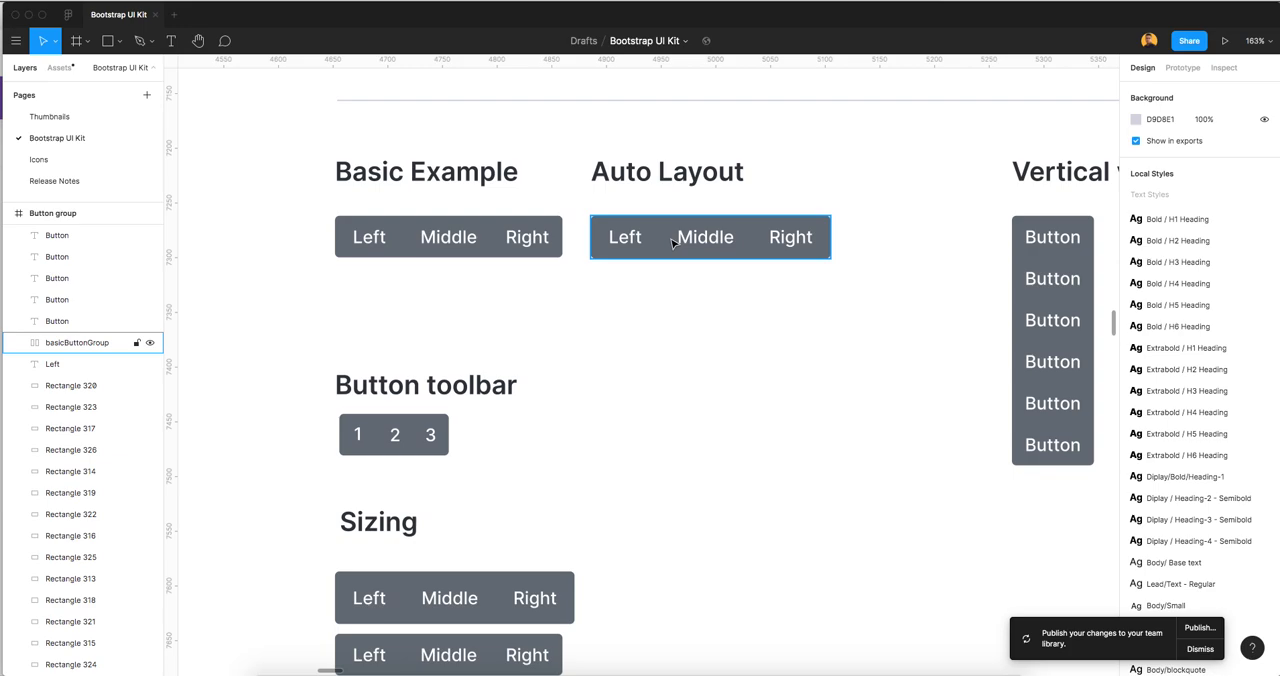
pyautogui.click(690, 220)
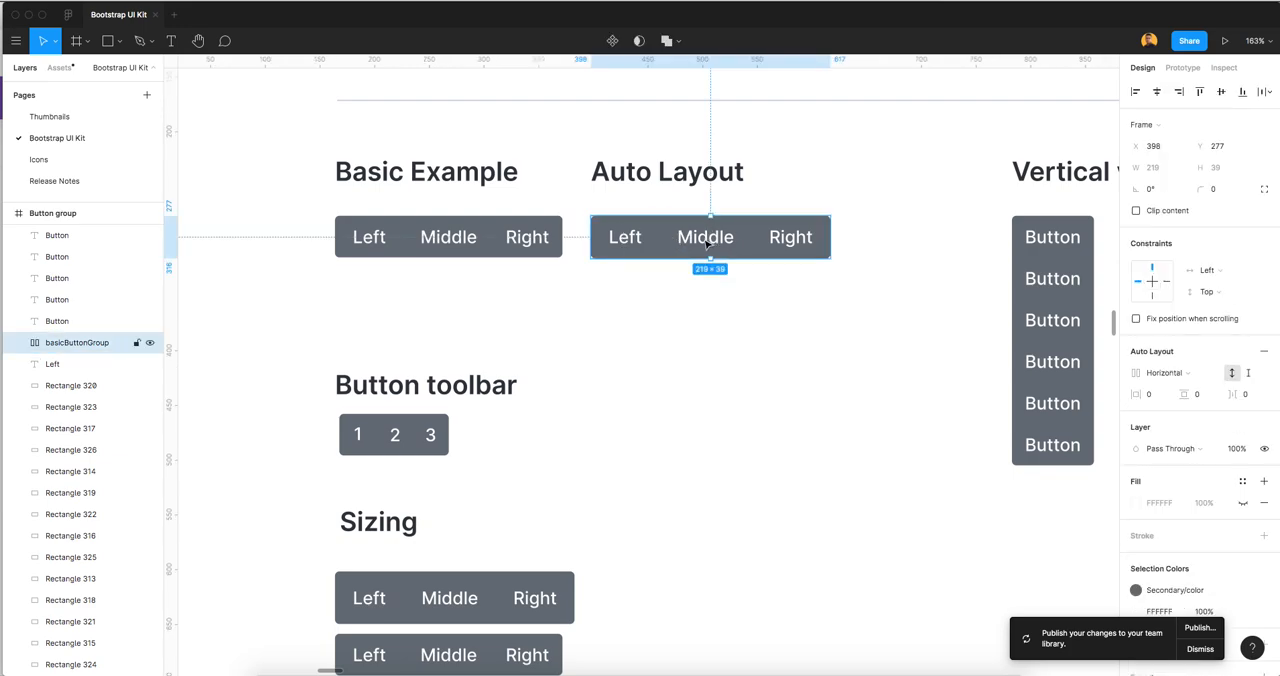
pyautogui.keyDown('alt'); pyautogui.moveTo(689, 246); pyautogui.dragTo(680, 441); pyautogui.keyUp('alt')
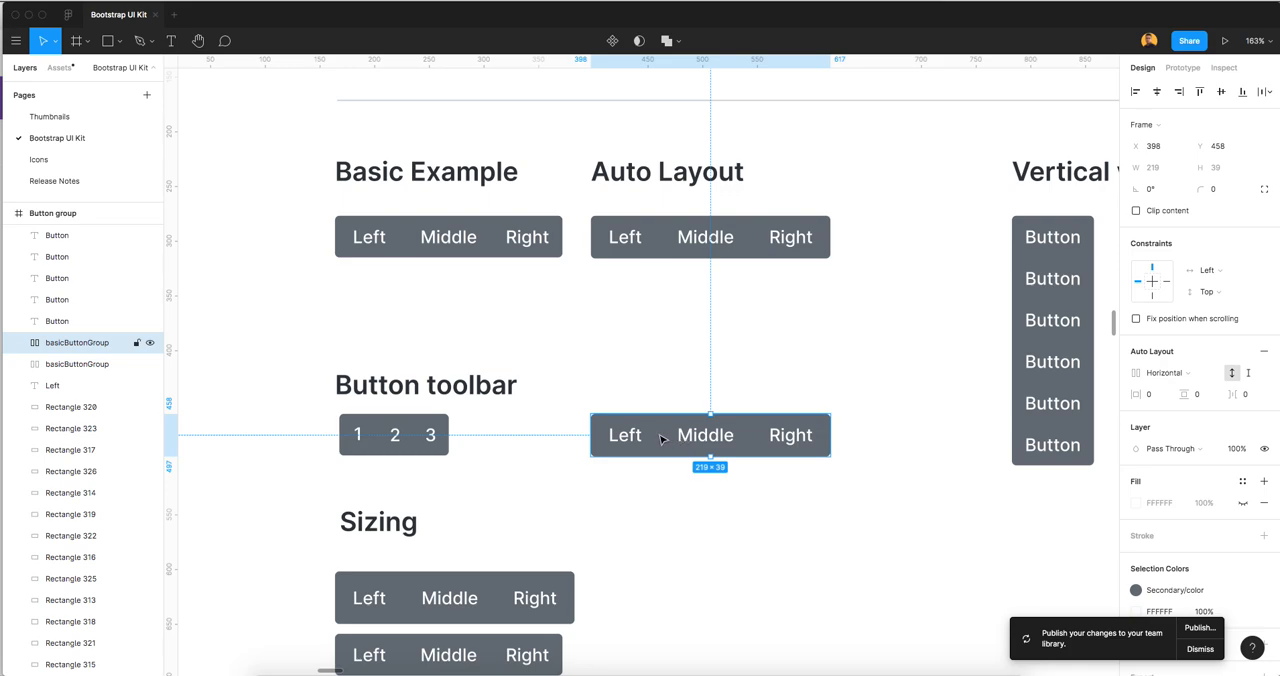
pyautogui.press('super+r')
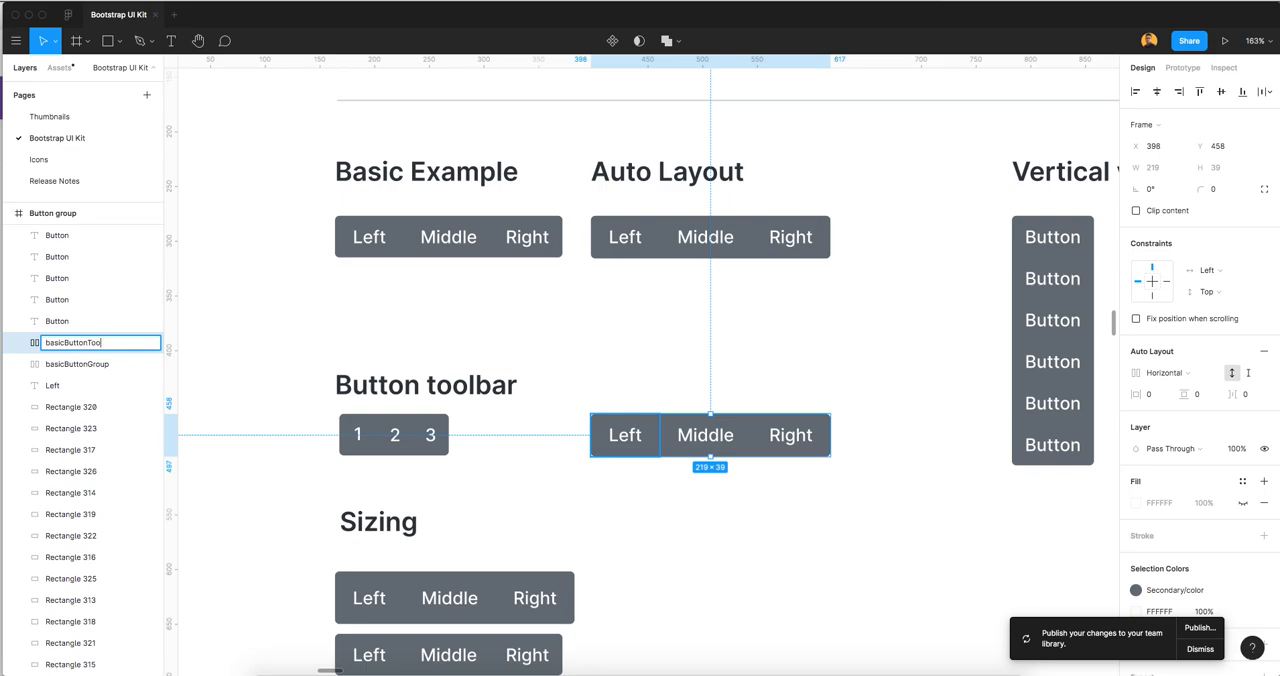
pyautogui.write('basicButtonToolbar')
pyautogui.press('Return')
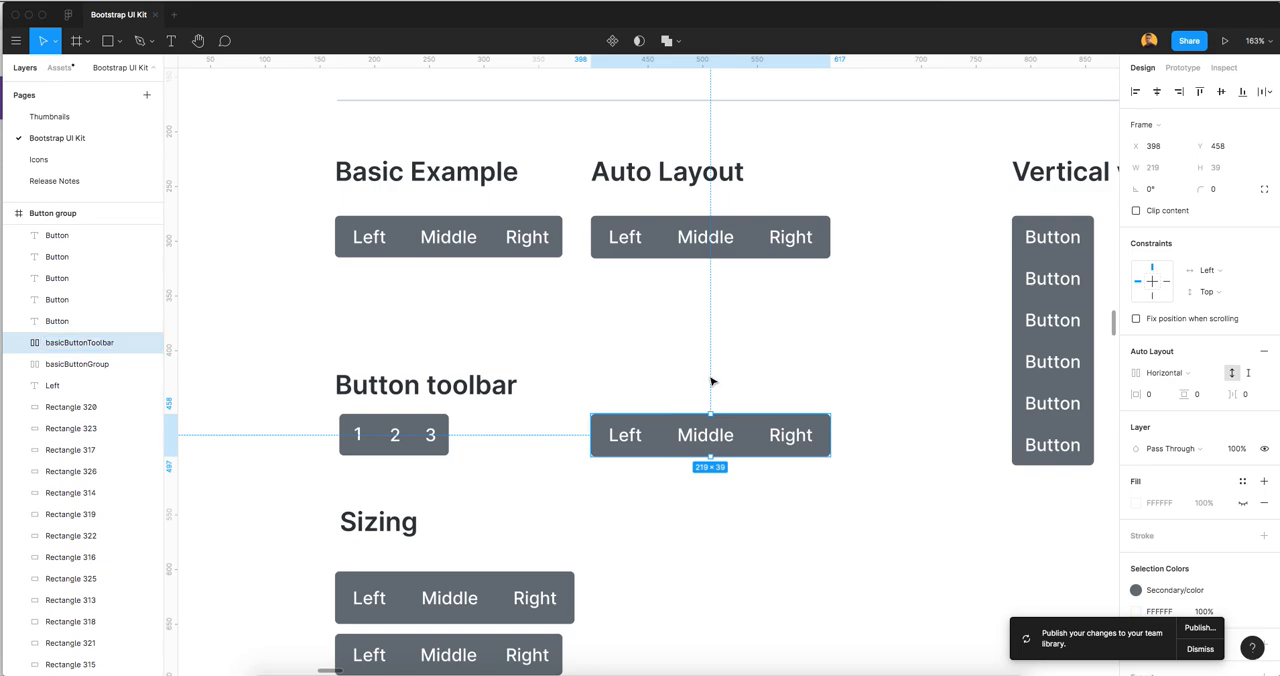
# Change the Left, Middle and Right labels in basicButtonToolbar to 1, 2 and 3
pyautogui.click(711, 381)
pyautogui.doubleClick(624, 435)
pyautogui.doubleClick(624, 435)
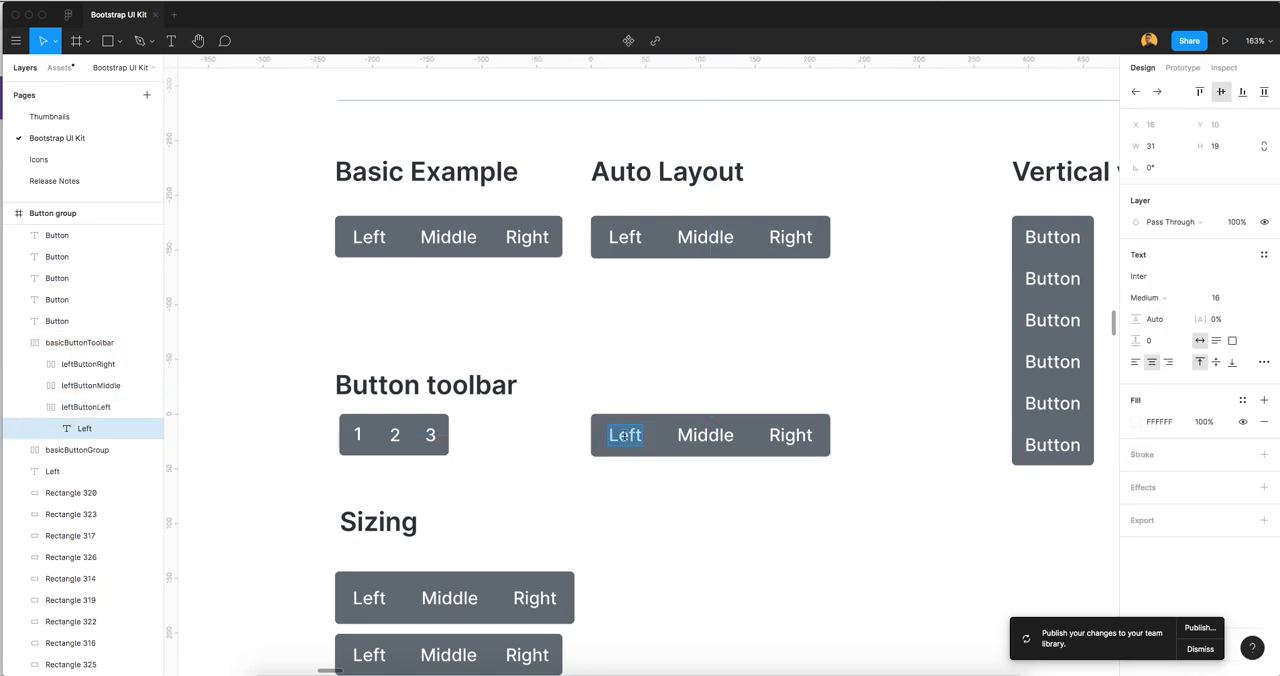
pyautogui.write('1')
pyautogui.press('Tab')
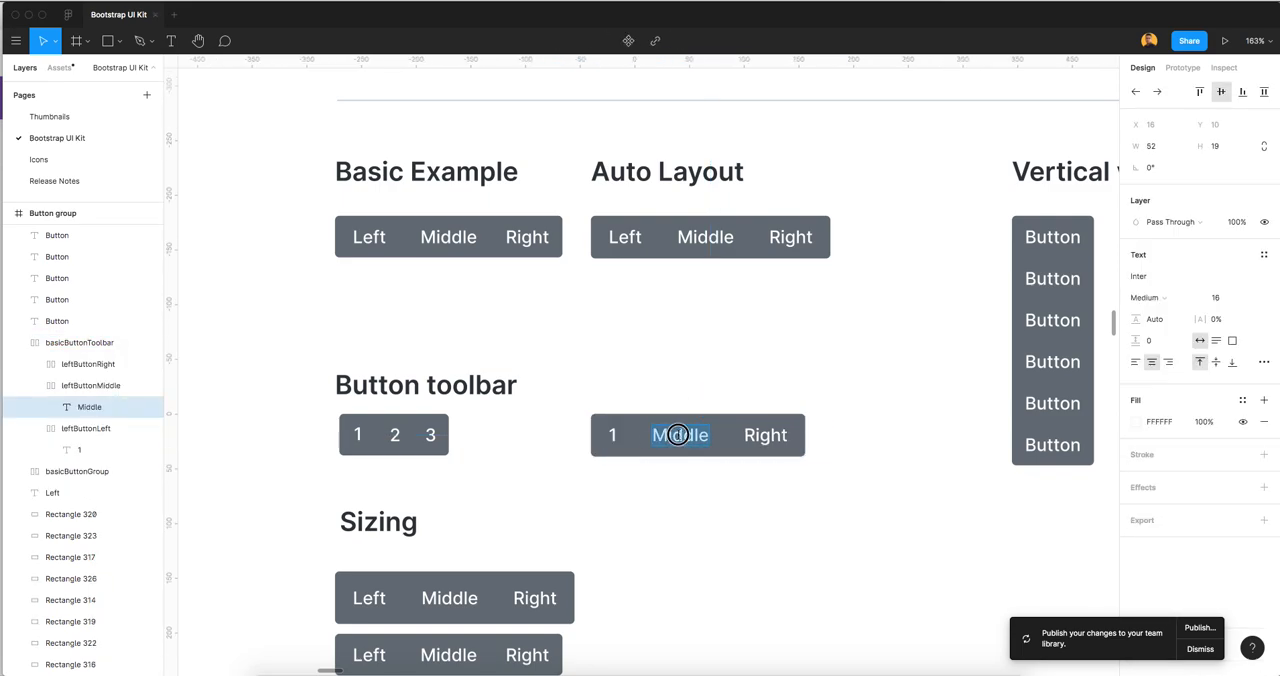
pyautogui.write('2')
pyautogui.press('Tab')
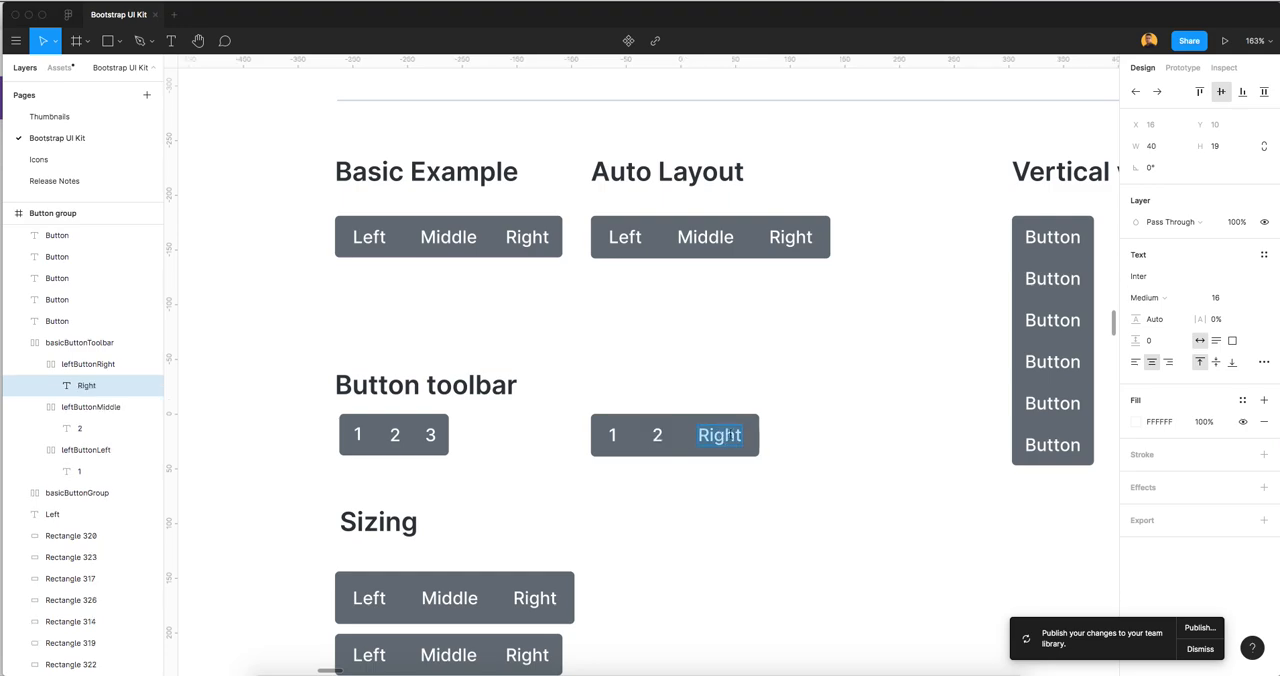
pyautogui.write('3')
pyautogui.press('Escape')
pyautogui.scroll(3, 717, 477)
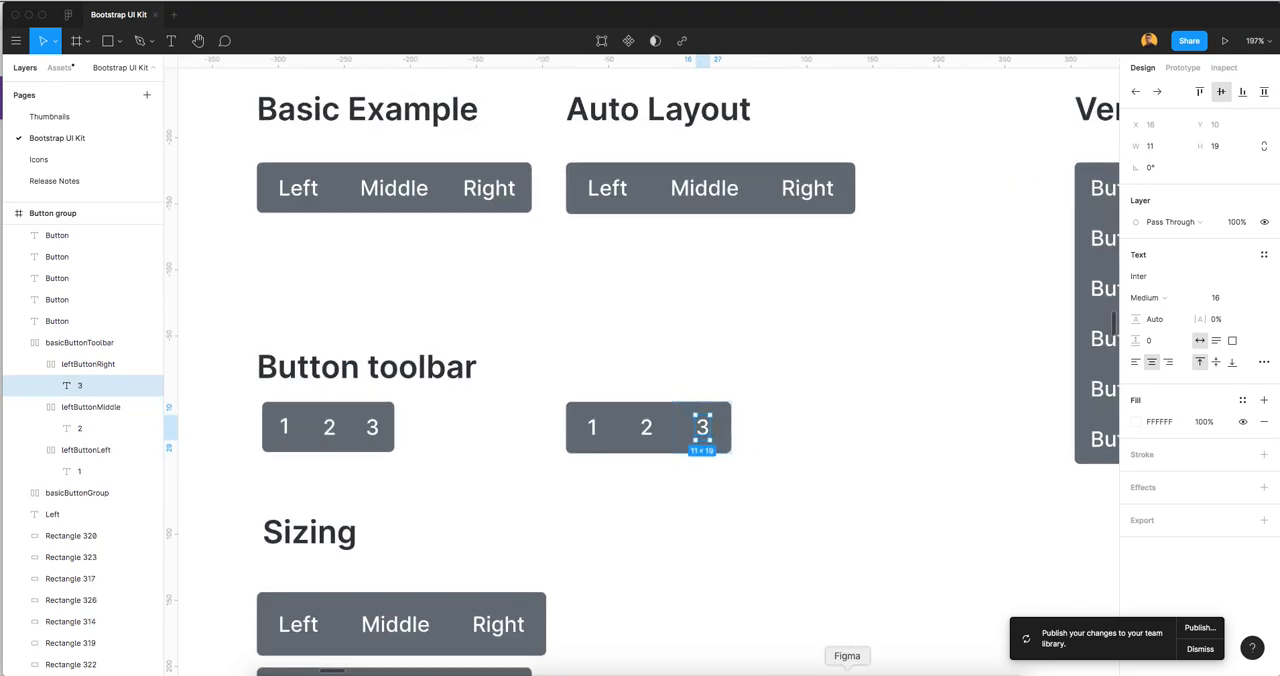
# Switch to the Bootstrap documentation in the browser, examine the Button toolbar example, and return to Figma
pyautogui.click(878, 673)
pyautogui.scroll(-3, 495, 409)
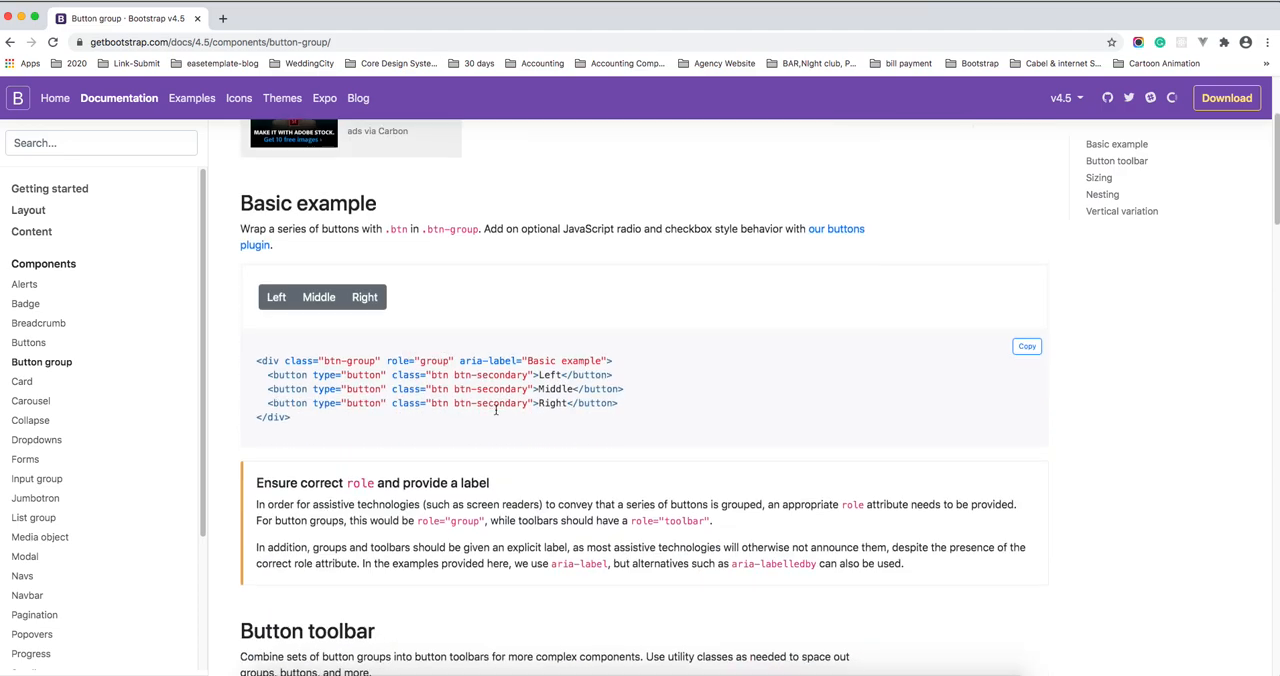
pyautogui.scroll(-3, 495, 409)
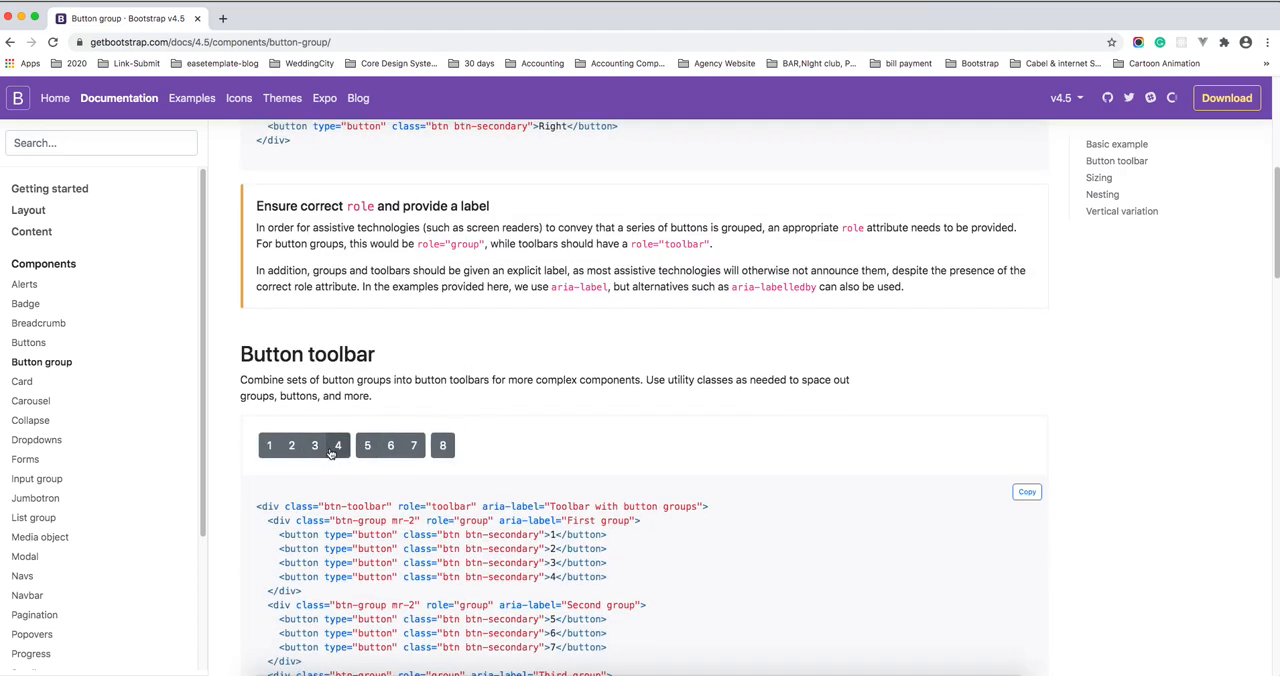
pyautogui.press('super+Tab')
pyautogui.click(845, 477)
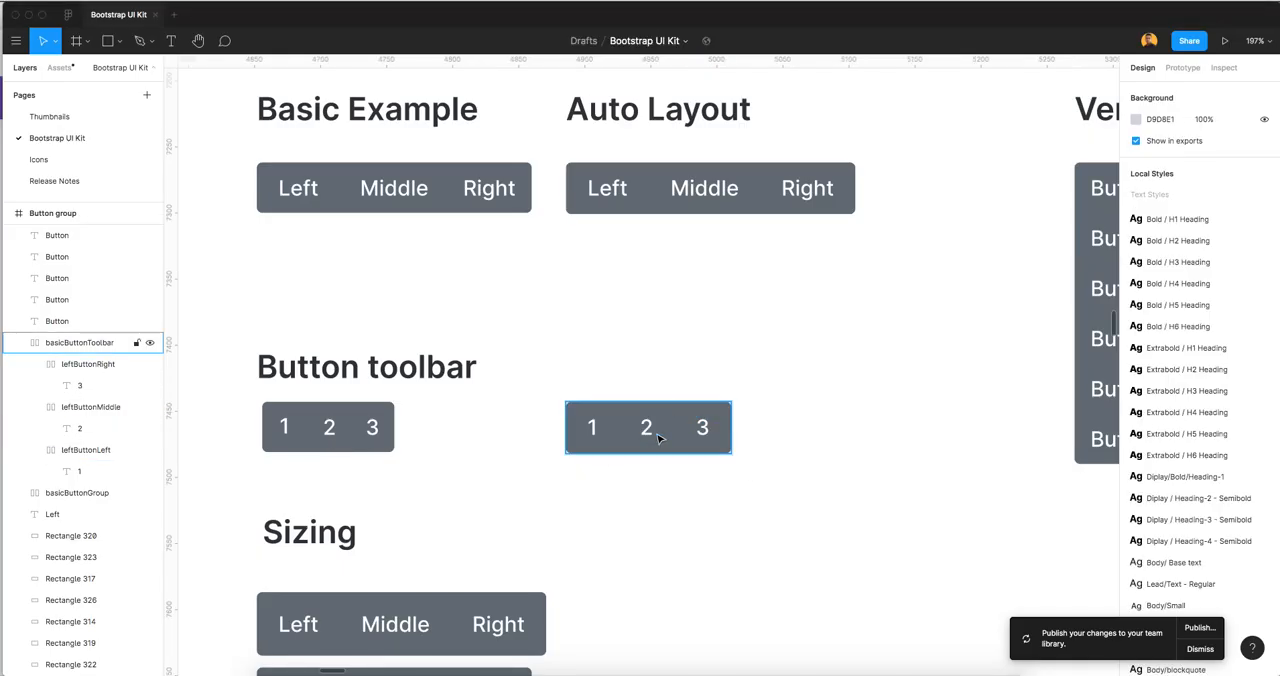
# Duplicate the 2 button inside basicButtonToolbar and relabel the last two buttons 3 and 4
pyautogui.click(650, 430)
pyautogui.click(655, 436)
pyautogui.press('super+d')
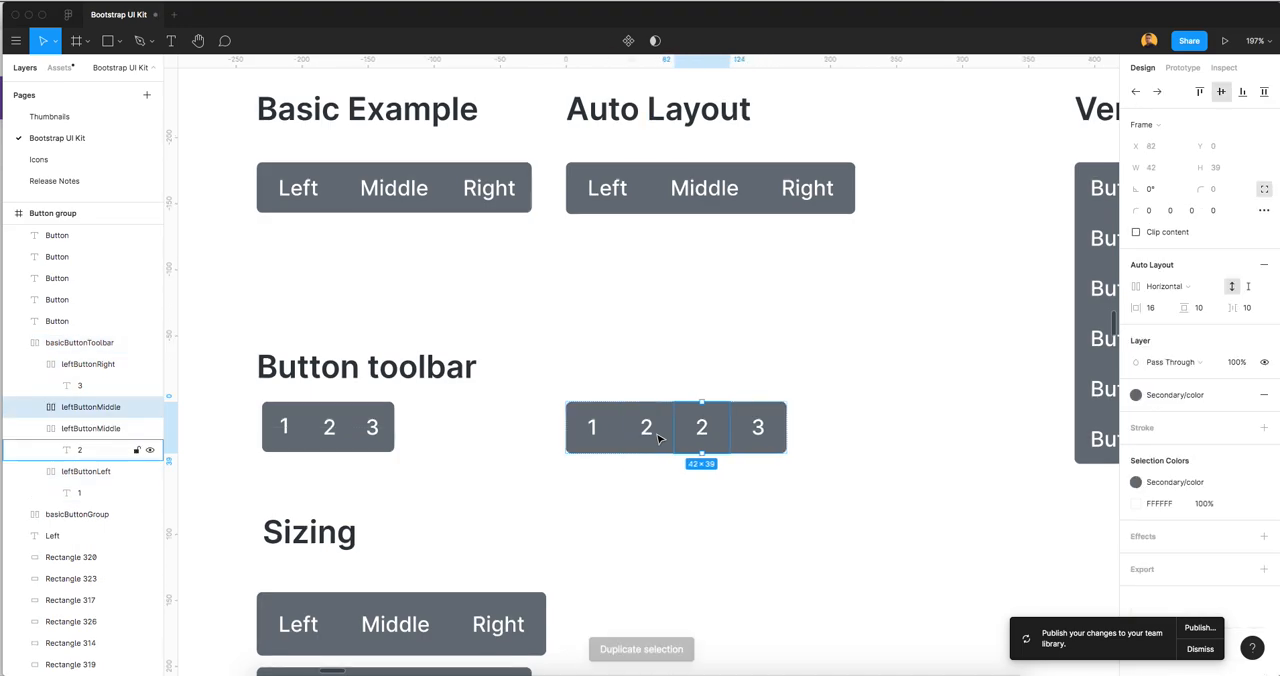
pyautogui.doubleClick(702, 430)
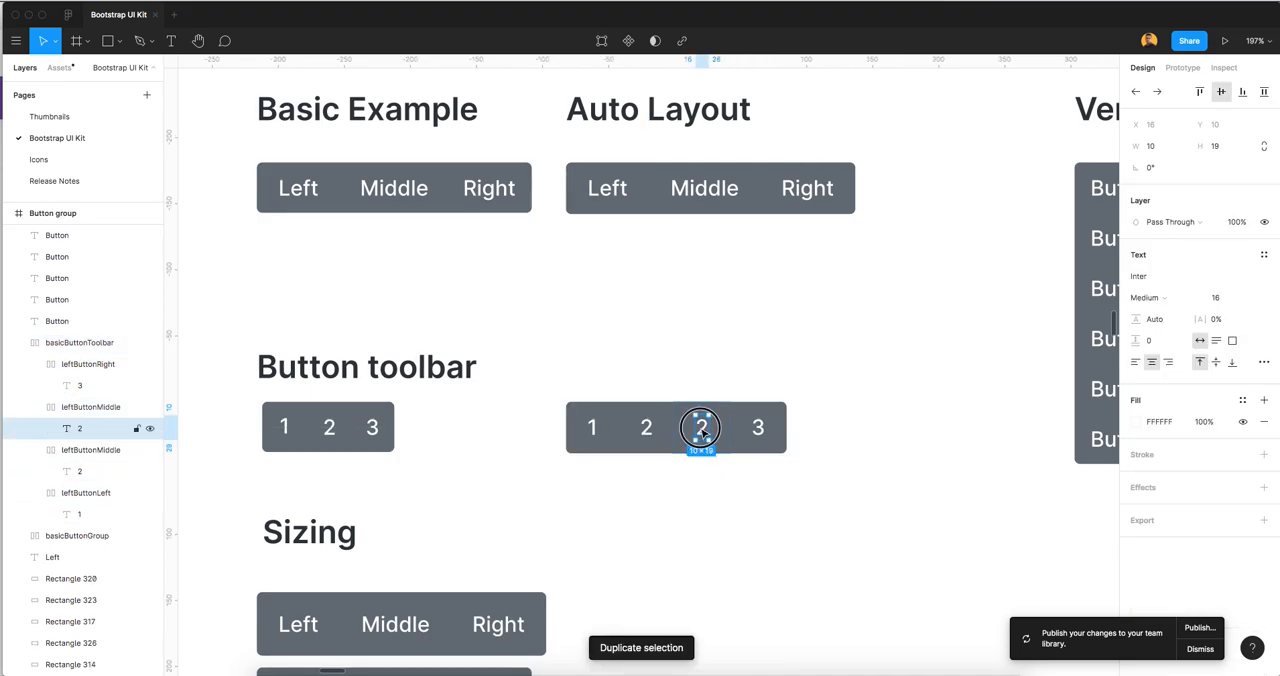
pyautogui.doubleClick(702, 428)
pyautogui.write('3')
pyautogui.press('Tab')
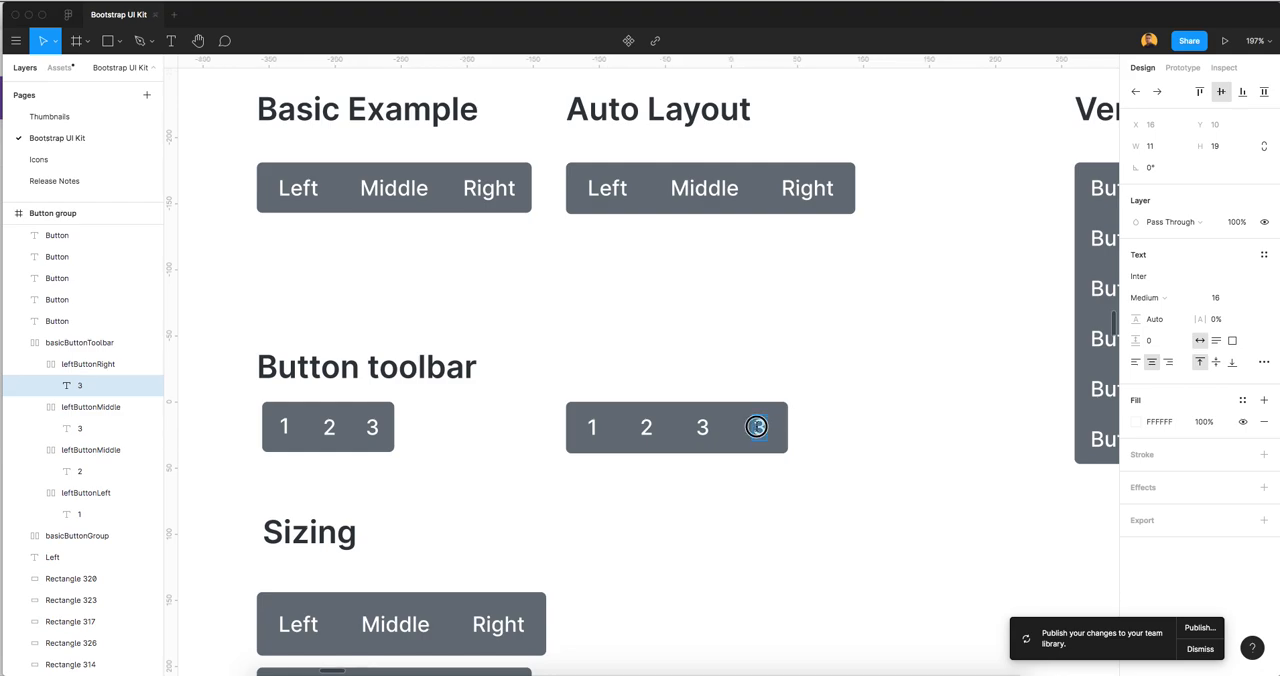
pyautogui.write('4')
pyautogui.click(860, 510)
pyautogui.click(821, 458)
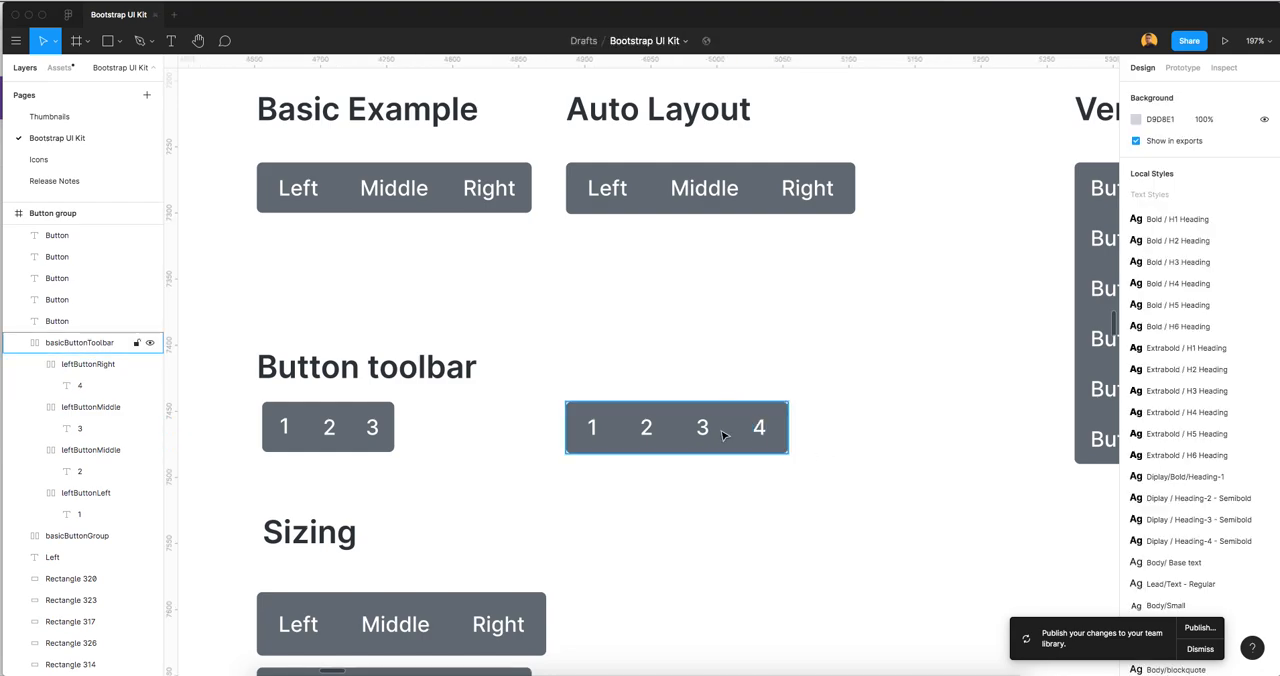
# Inspect the leftButtonRight frame's properties in basicButtonToolbar and look over the original Sizing button groups
pyautogui.click(725, 435)
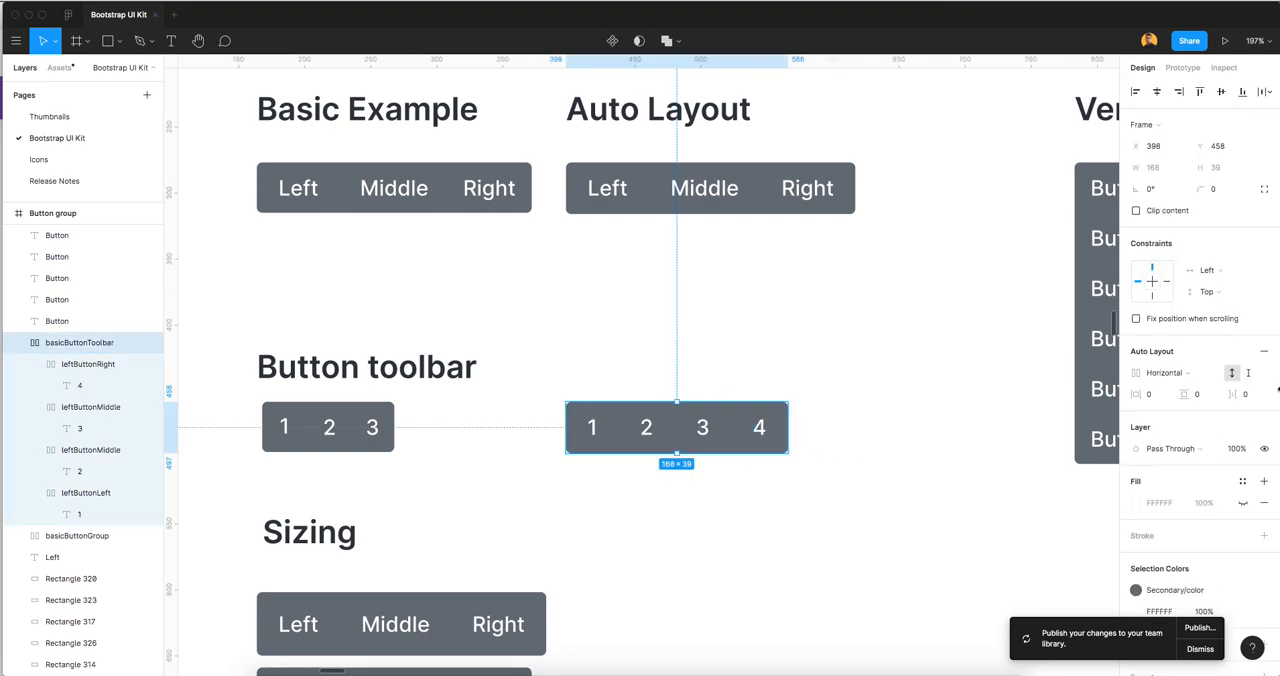
pyautogui.click(86, 366)
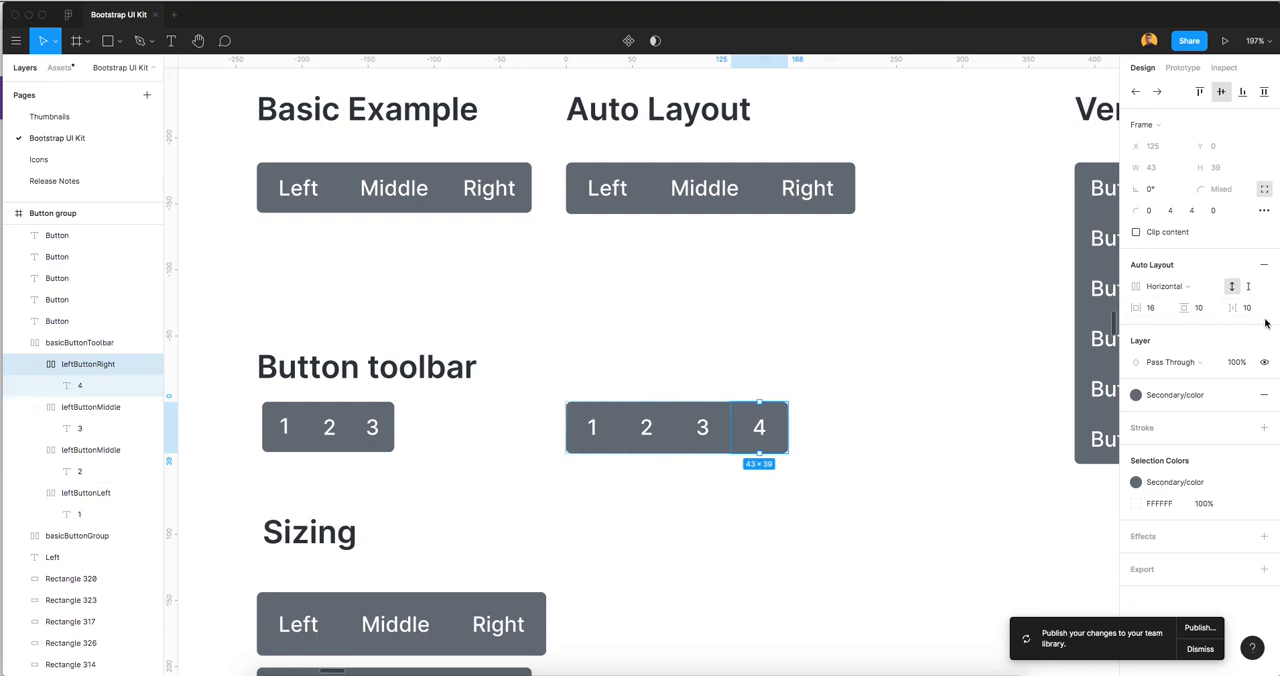
pyautogui.click(648, 382)
pyautogui.scroll(-10, 744, 391)
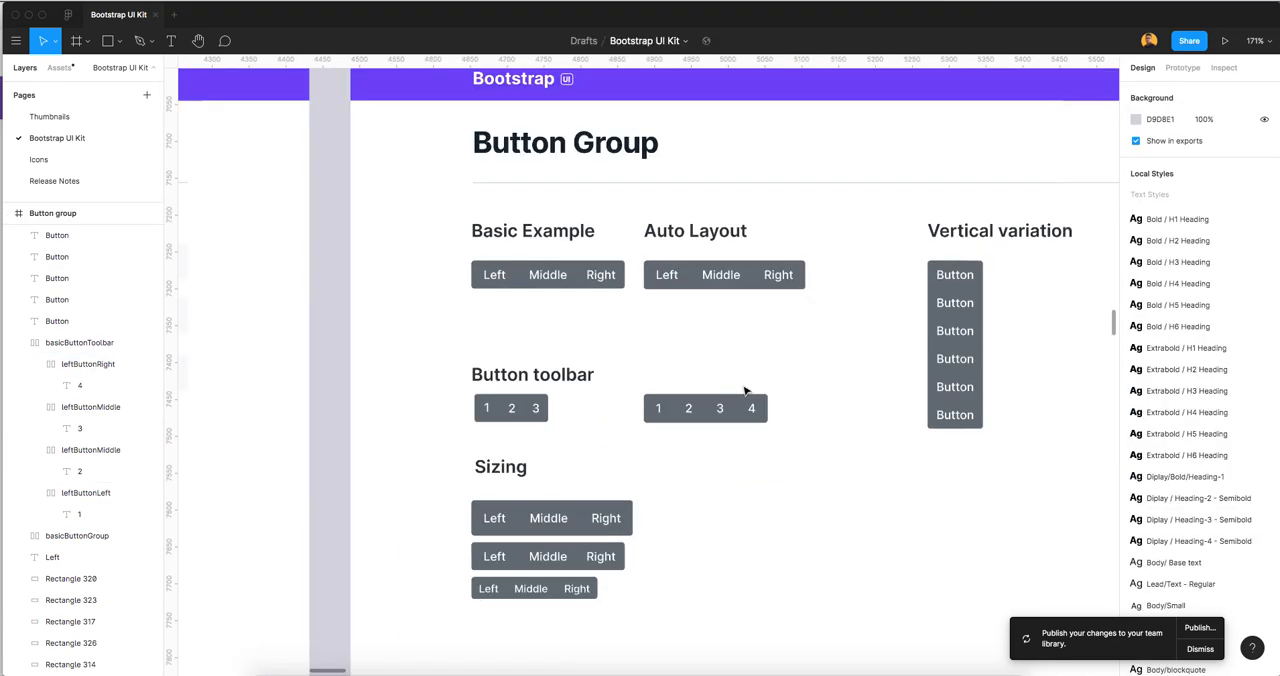
pyautogui.scroll(-3, 717, 409)
pyautogui.scroll(5, 703, 370)
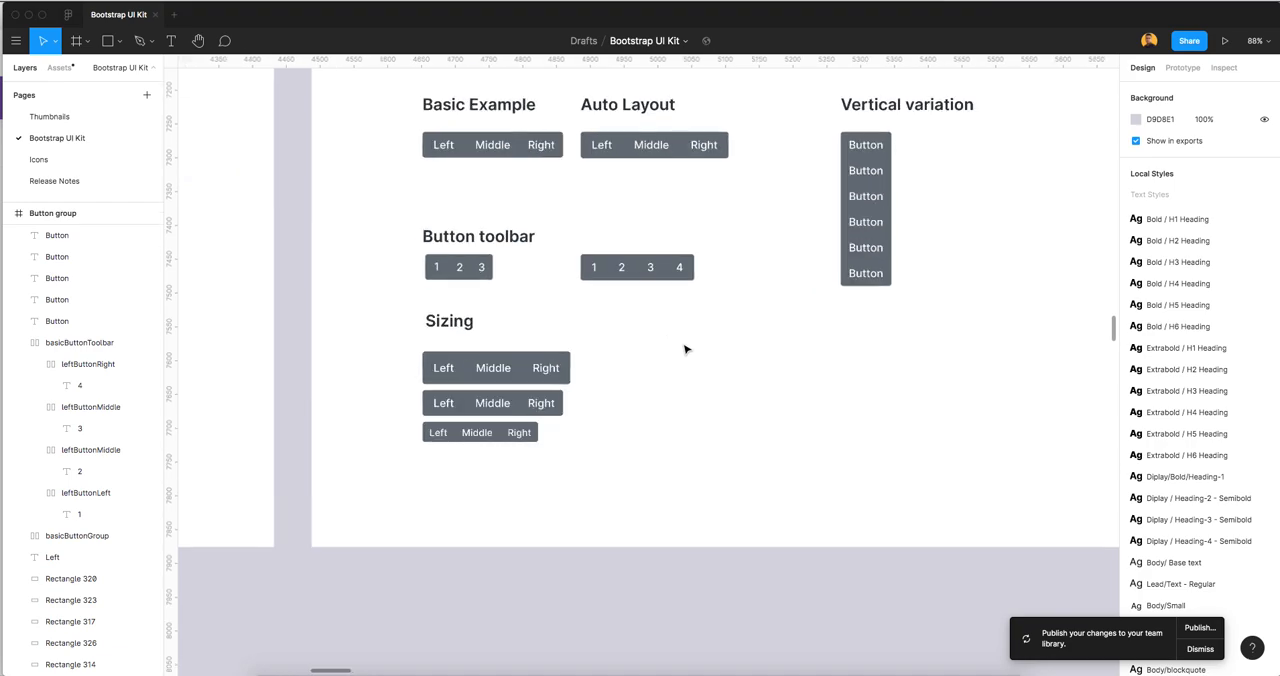
pyautogui.scroll(3, 663, 364)
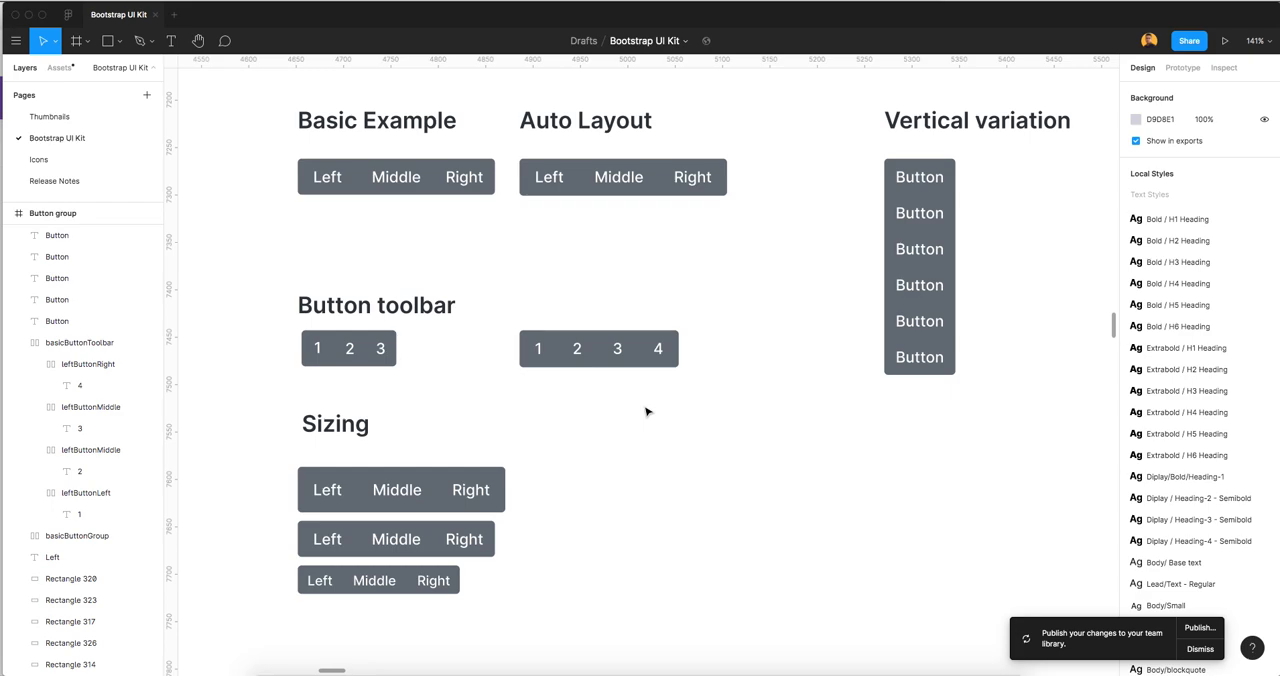
pyautogui.scroll(5, 648, 458)
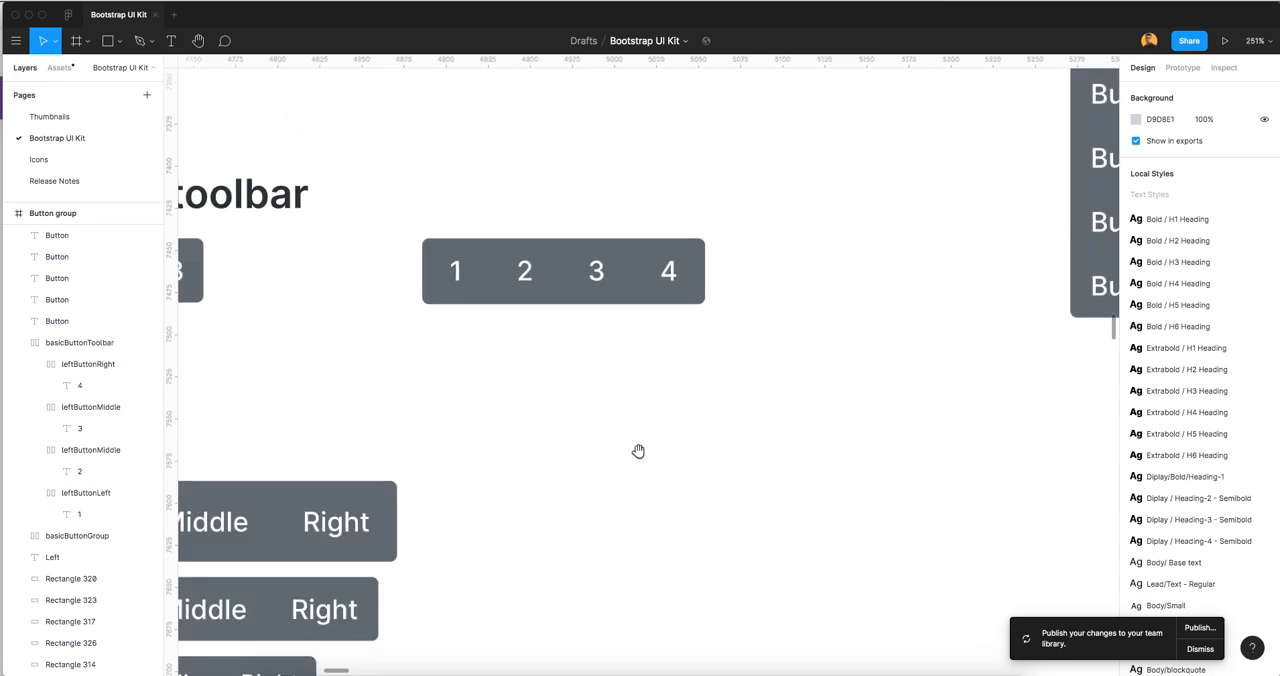
pyautogui.scroll(-3, 637, 368)
pyautogui.hscroll(-3, 697, 365)
pyautogui.scroll(-5, 741, 358)
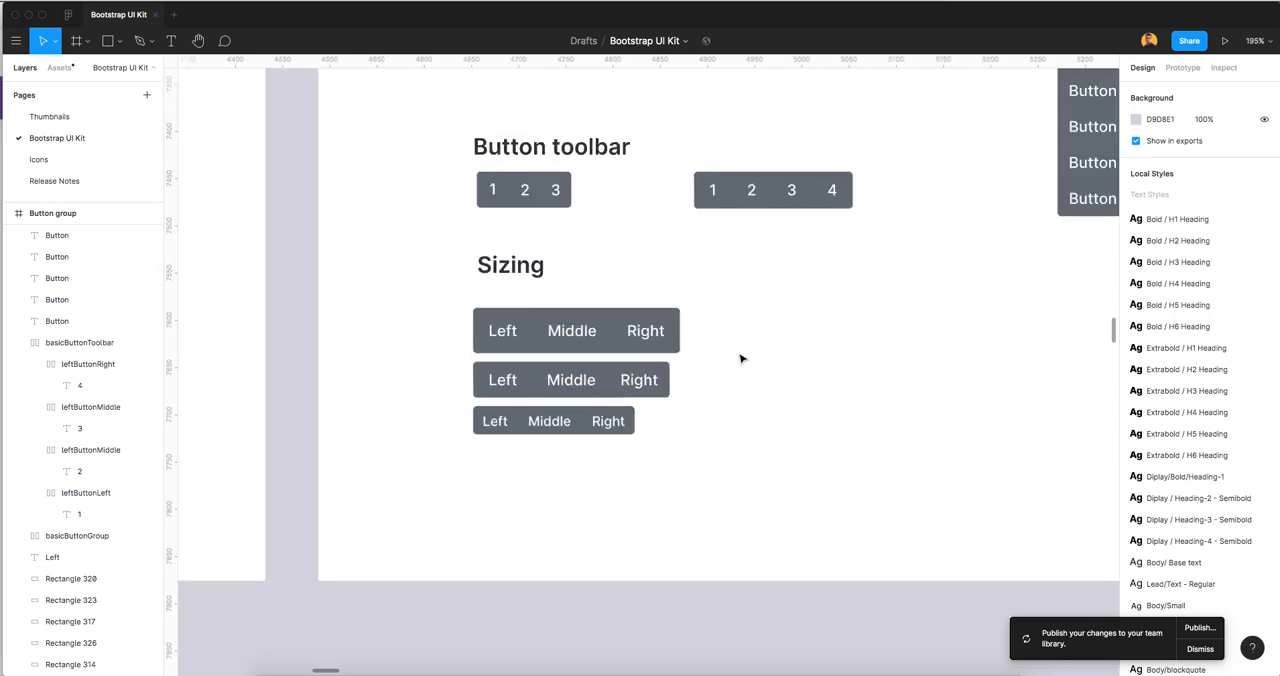
# Copy basicButtonGroup down beside the middle Sizing group and rename the copy basicButtonGroupDefault
pyautogui.scroll(2, 669, 329)
pyautogui.click(636, 160)
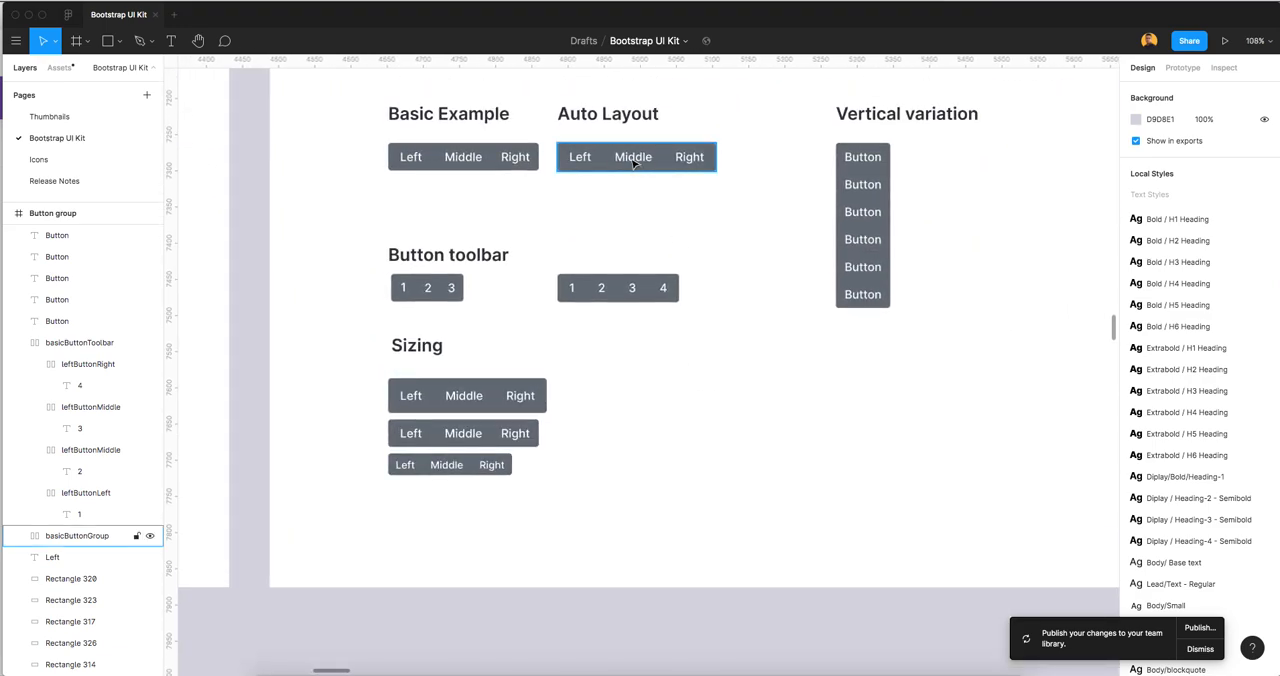
pyautogui.moveTo(636, 160); pyautogui.dragTo(622, 430)
pyautogui.scroll(1, 641, 477)
pyautogui.scroll(3, 641, 477)
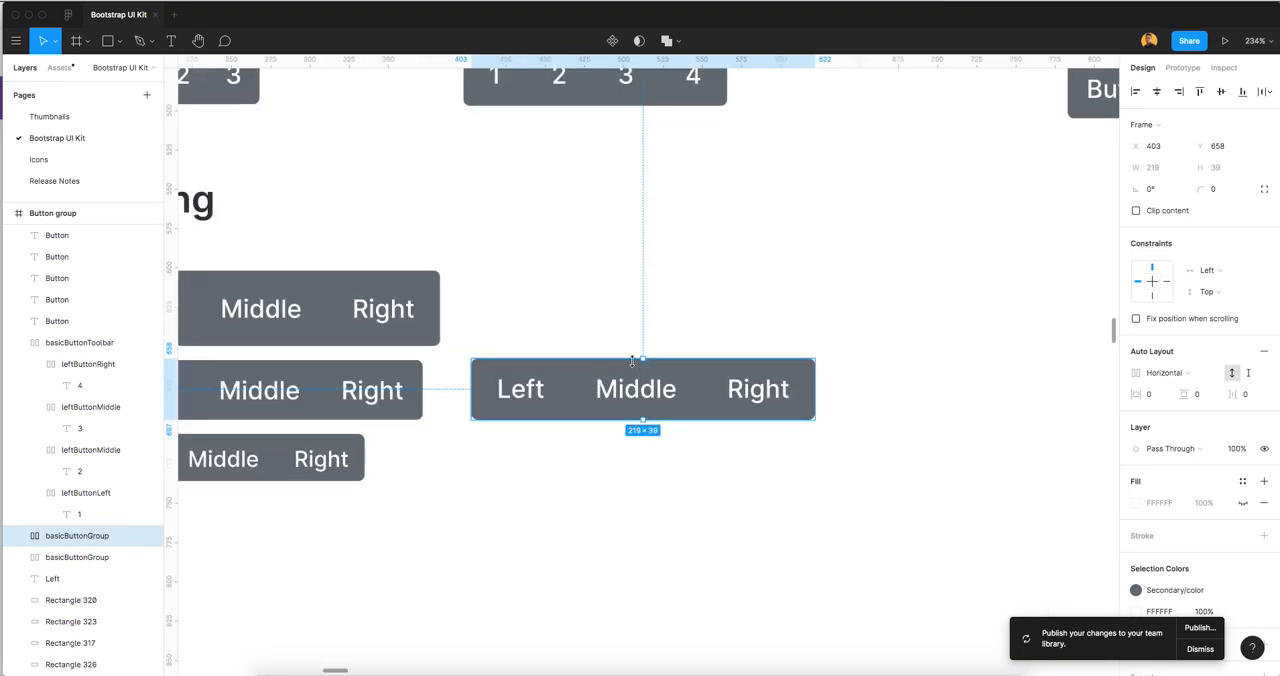
pyautogui.press('super+r')
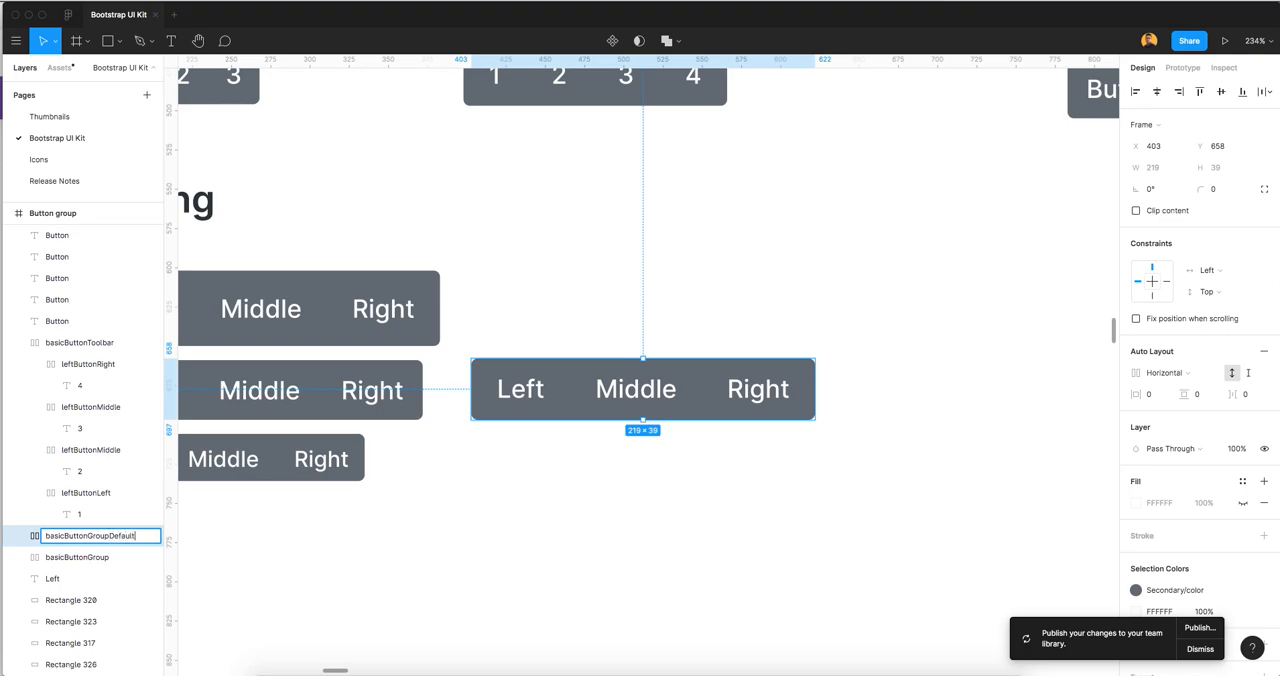
pyautogui.click(729, 486)
# Copy basicButtonGroupDefault directly below itself and rename the copy basicButtonGroupSmall
pyautogui.scroll(-3, 729, 486)
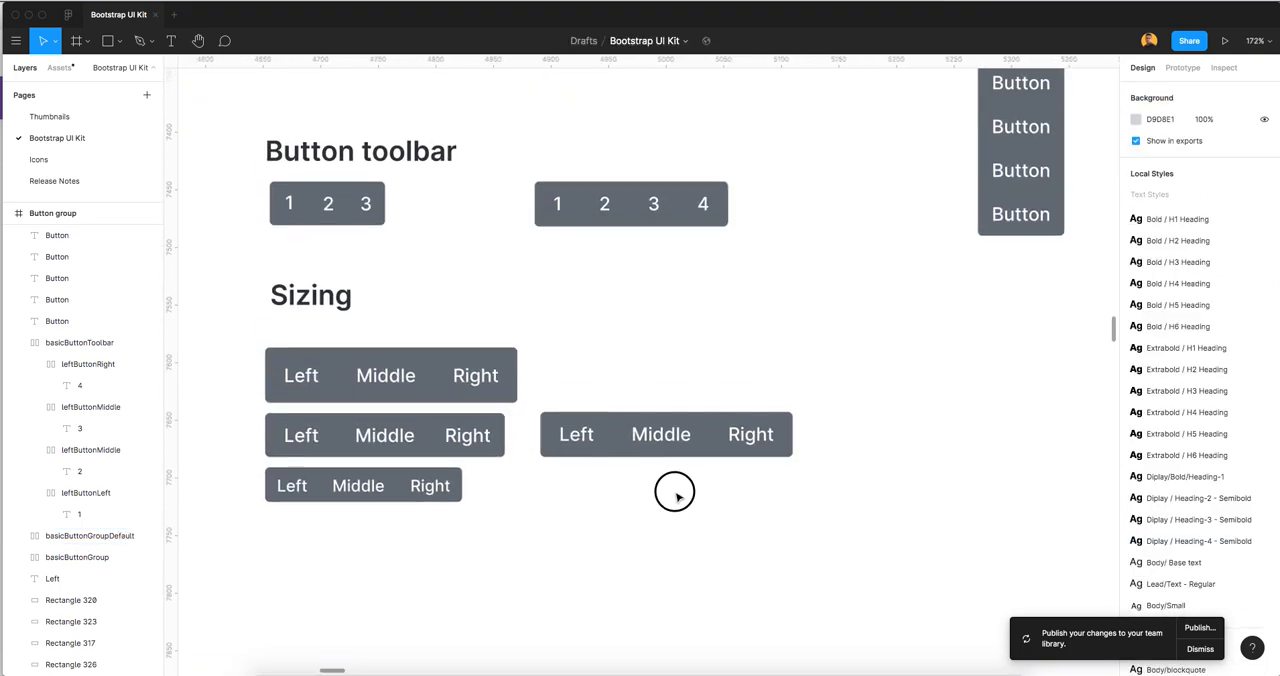
pyautogui.moveTo(667, 446); pyautogui.dragTo(658, 508)
pyautogui.press('super+r')
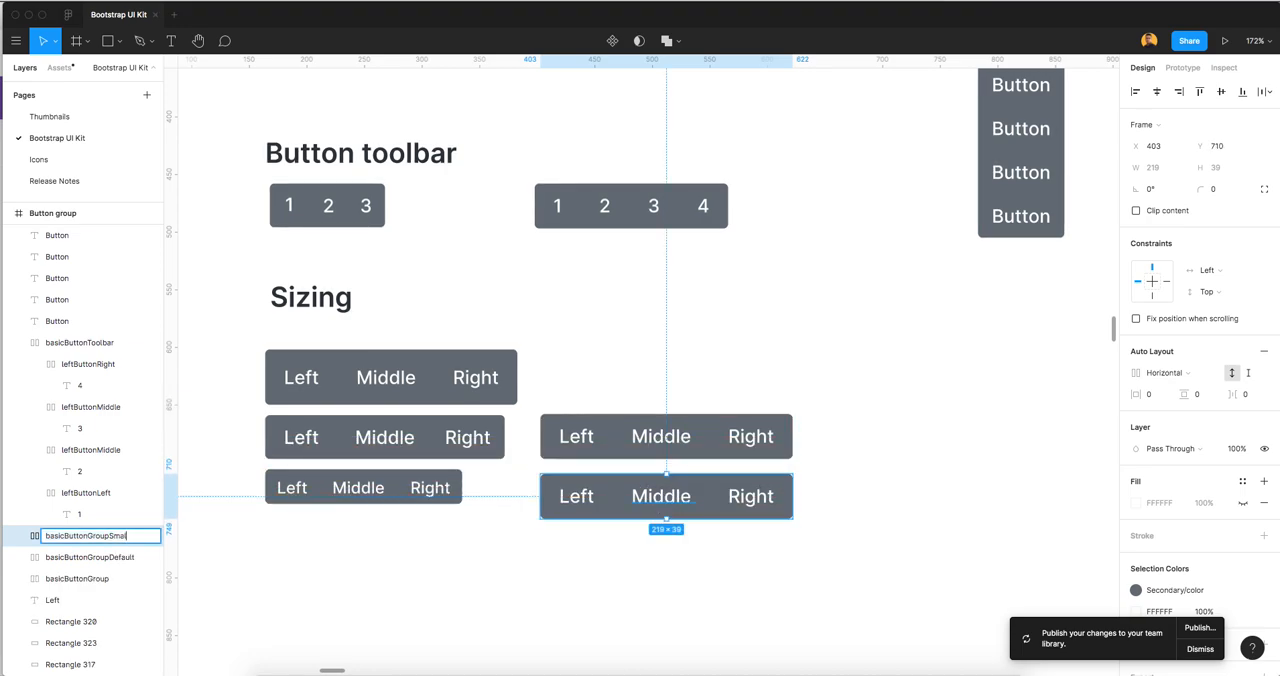
pyautogui.click(704, 375)
pyautogui.scroll(1, 717, 466)
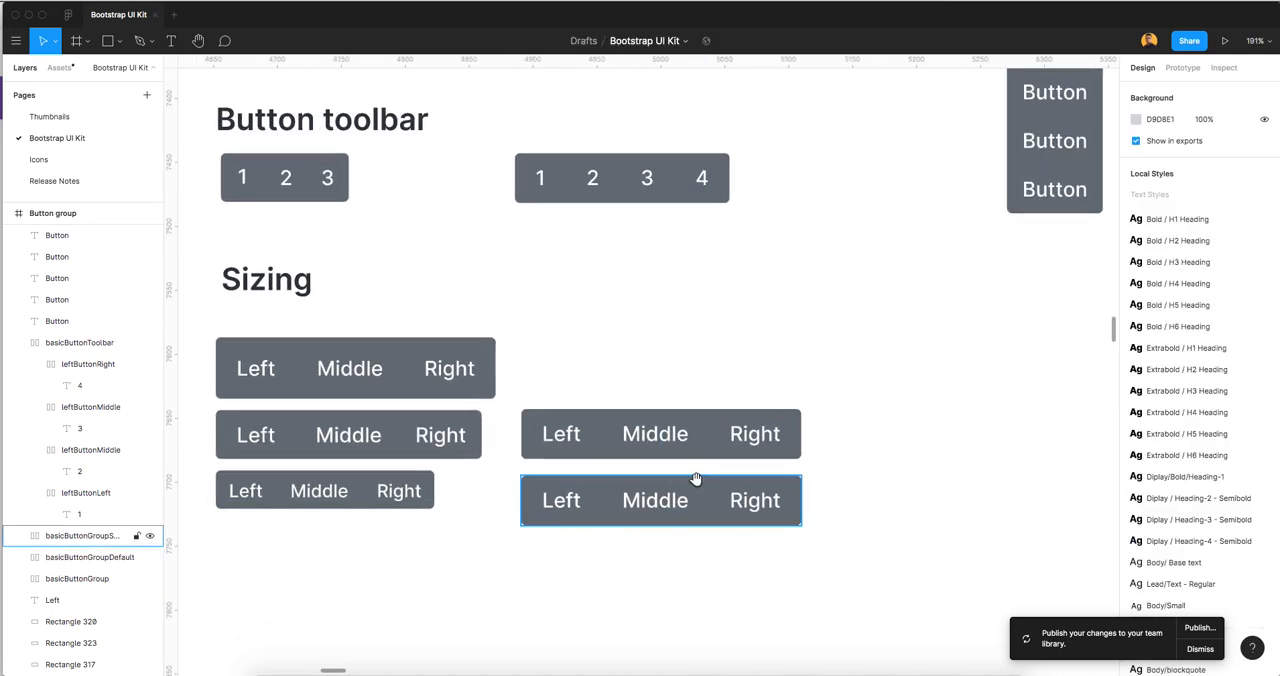
# Measure the spacing around the Right label in the original small Sizing button group
pyautogui.hscroll(1, 694, 483)
pyautogui.scroll(1, 396, 500)
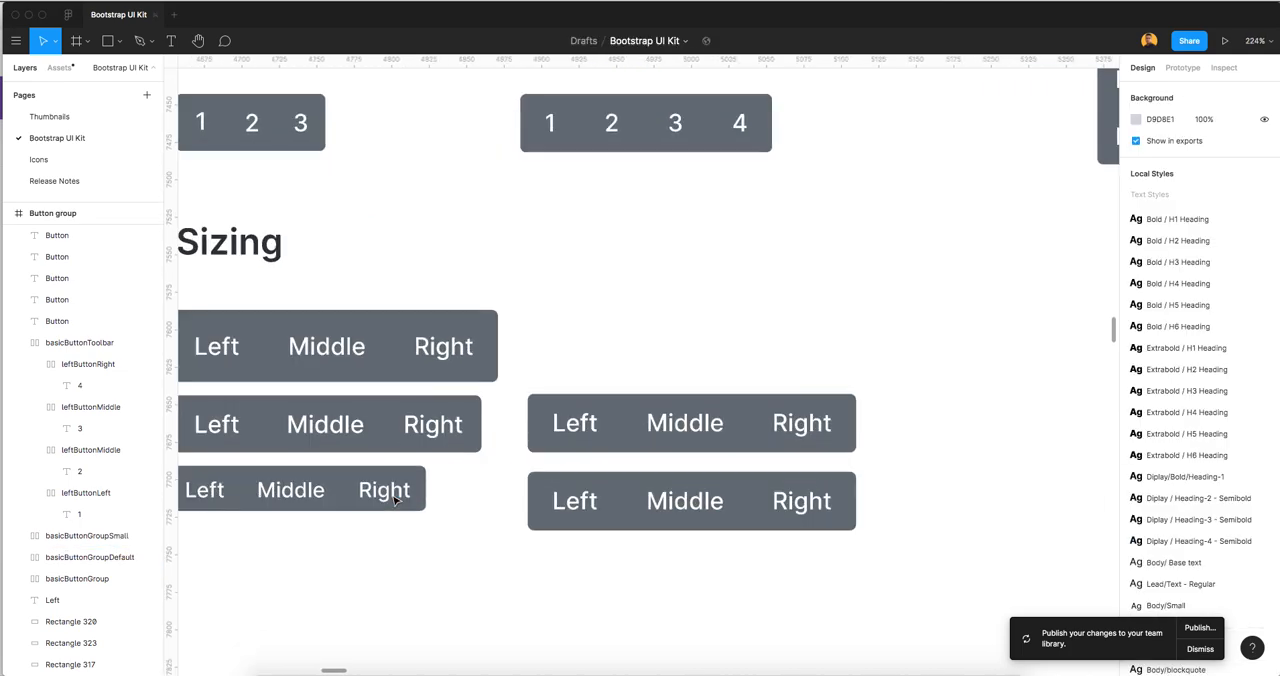
pyautogui.keyDown('super'); pyautogui.click(396, 500); pyautogui.keyUp('super')
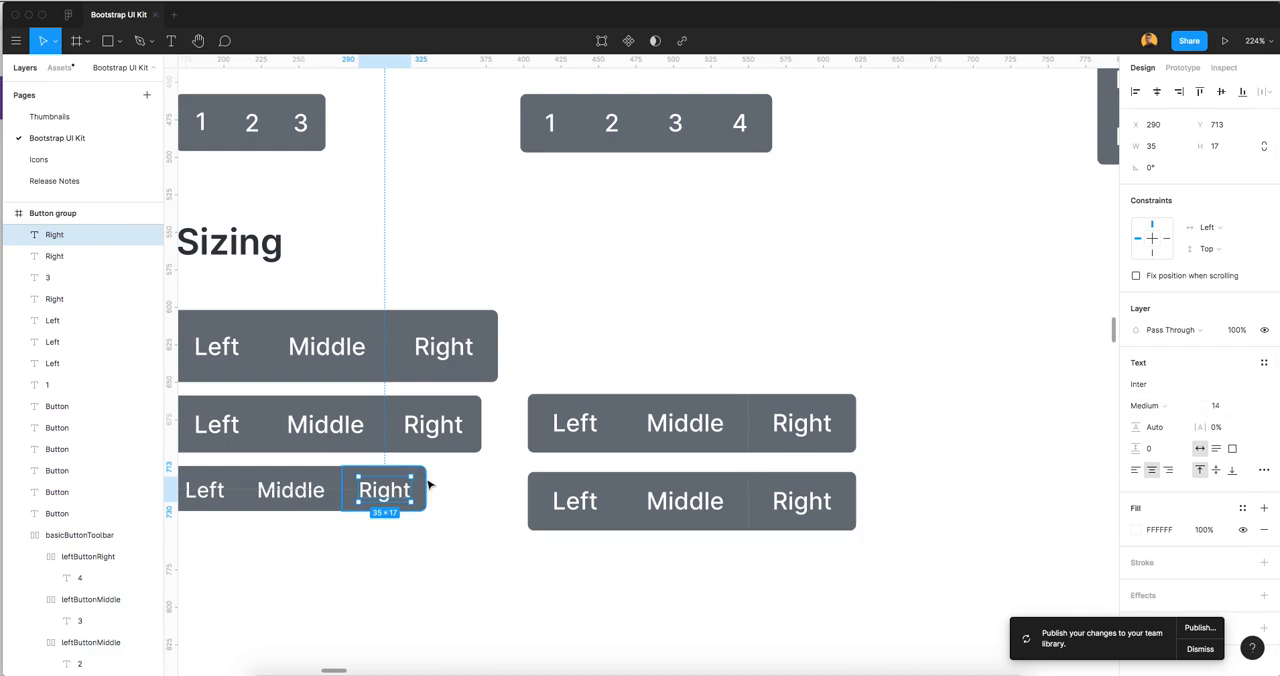
pyautogui.press('alt')
pyautogui.click(443, 481)
# Set leftButtonLeft's padding in basicButtonGroupSmall to 8 vertically and 12 horizontally
pyautogui.click(589, 513)
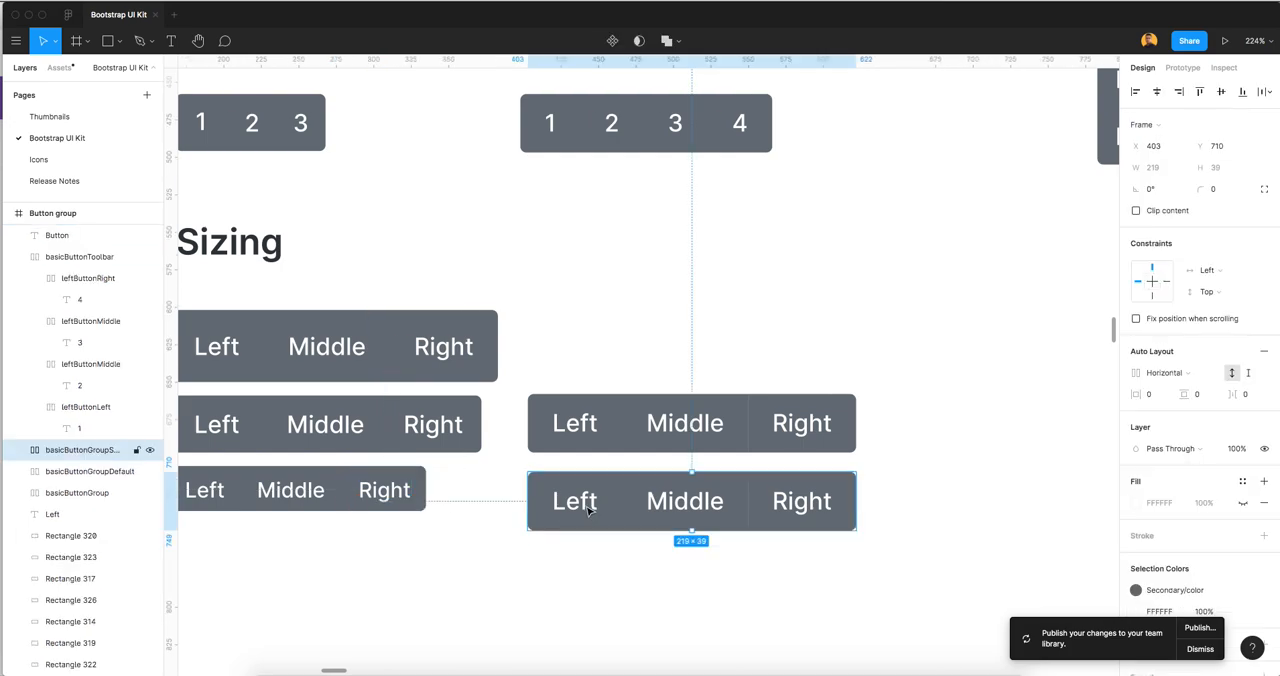
pyautogui.doubleClick(589, 510)
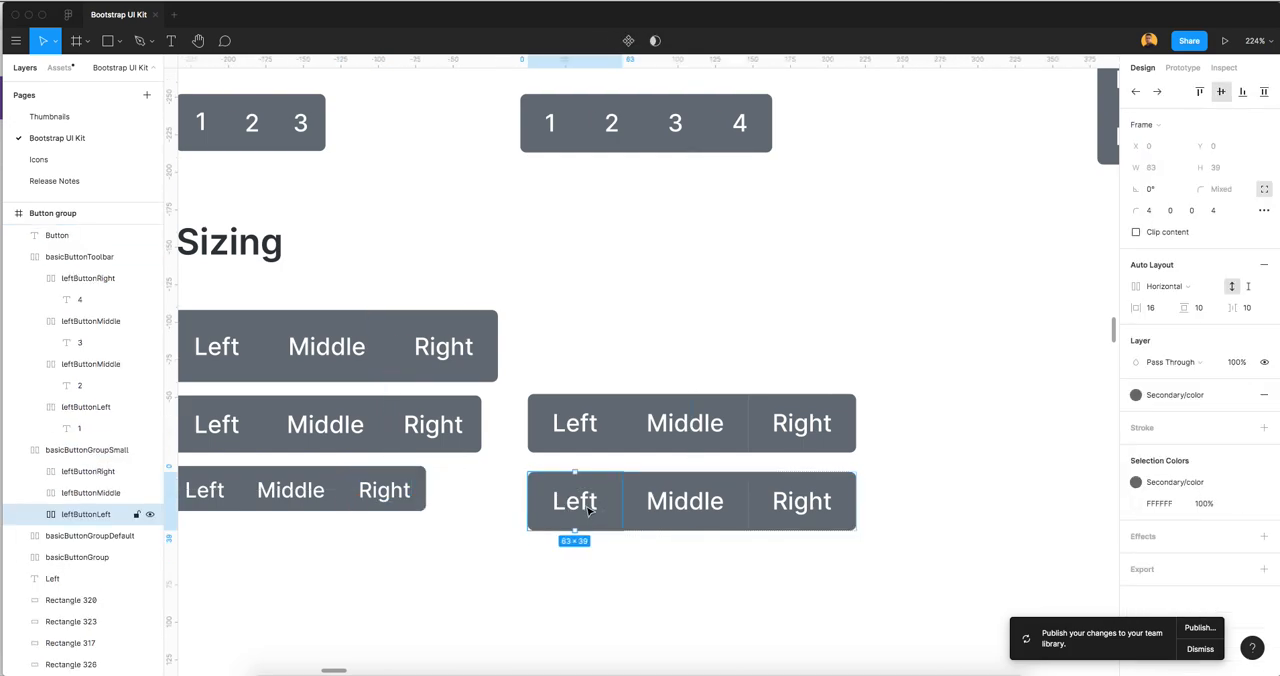
pyautogui.click(1204, 311)
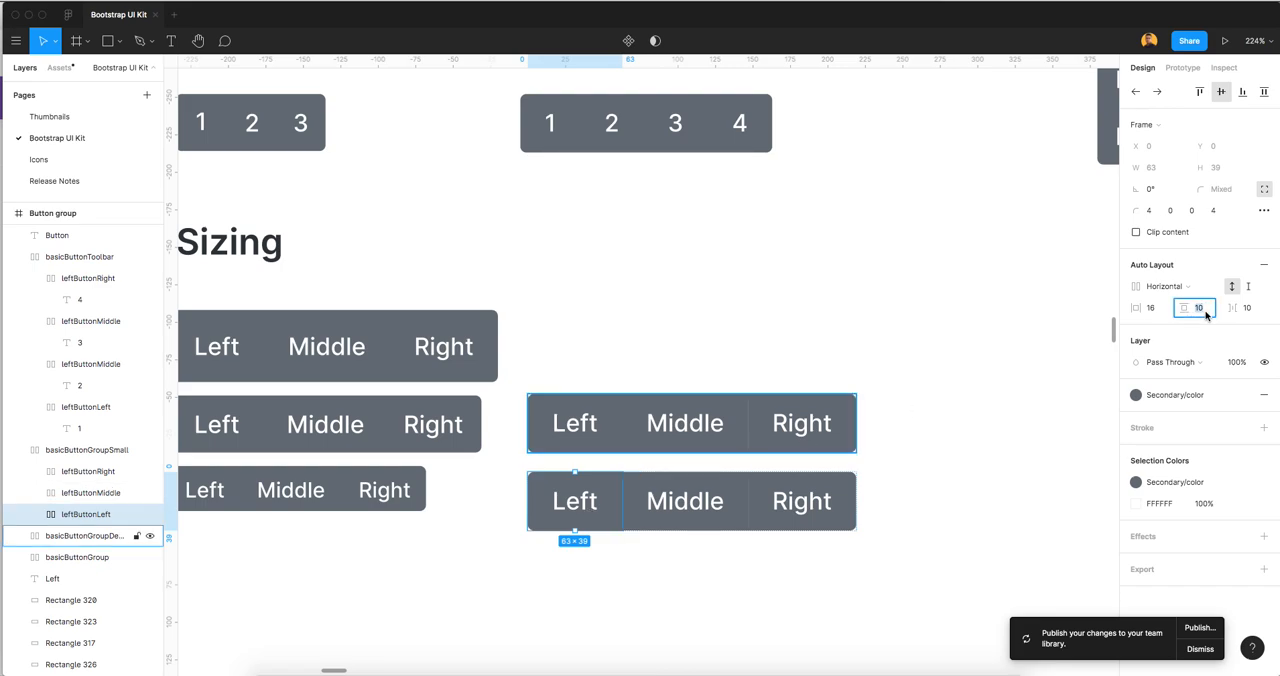
pyautogui.write('8')
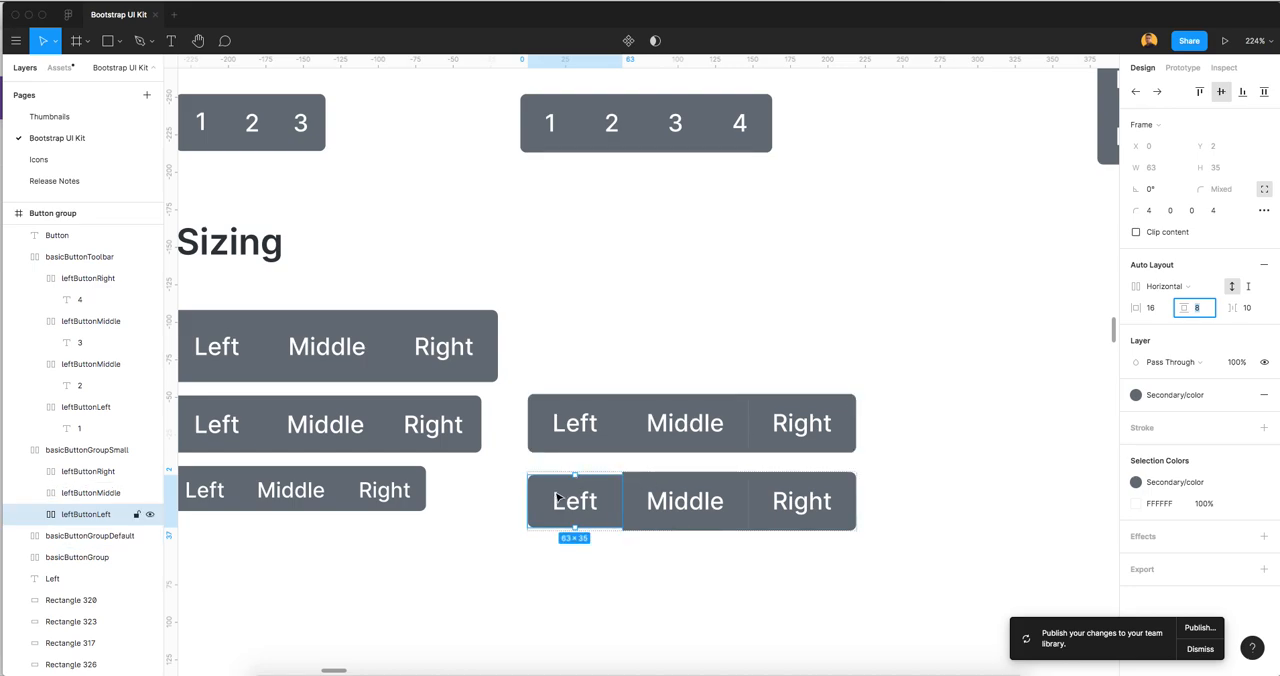
pyautogui.hotkey('shift', 'Tab')
pyautogui.press('Down')
pyautogui.press('Down')
pyautogui.press('Down')
pyautogui.press('Down')
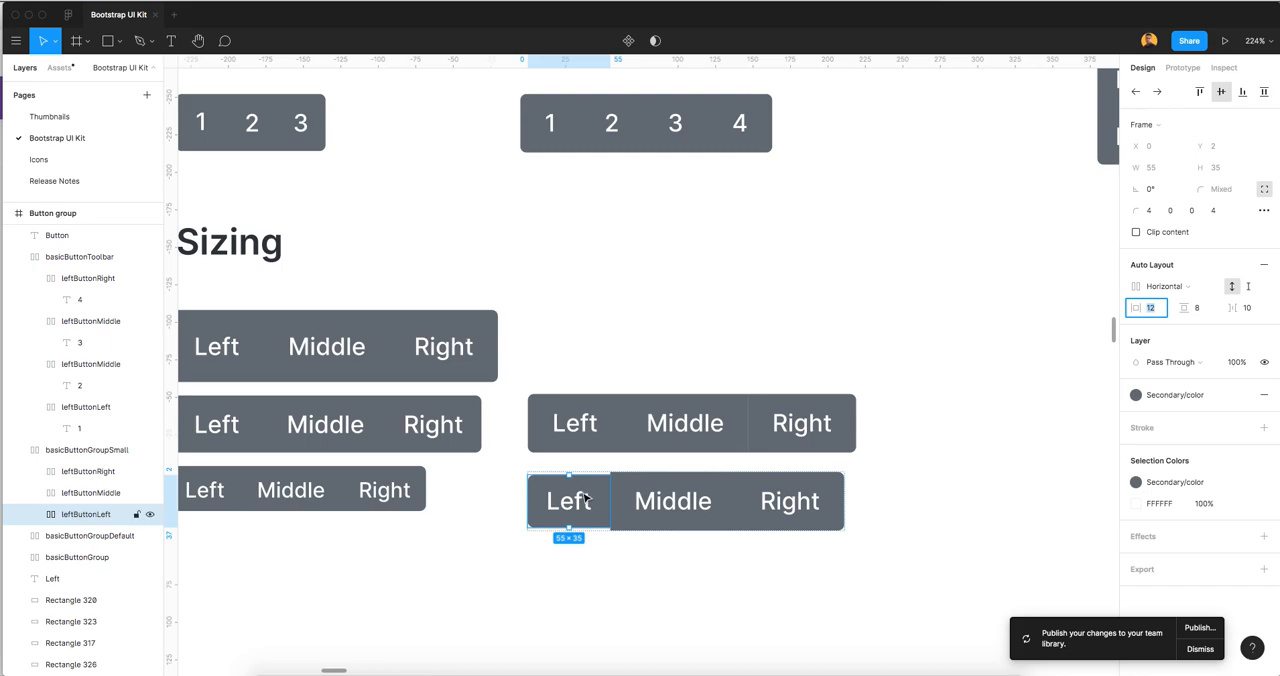
# Set the Left label's font size in basicButtonGroupSmall to 14
pyautogui.doubleClick(587, 499)
pyautogui.click(1249, 300)
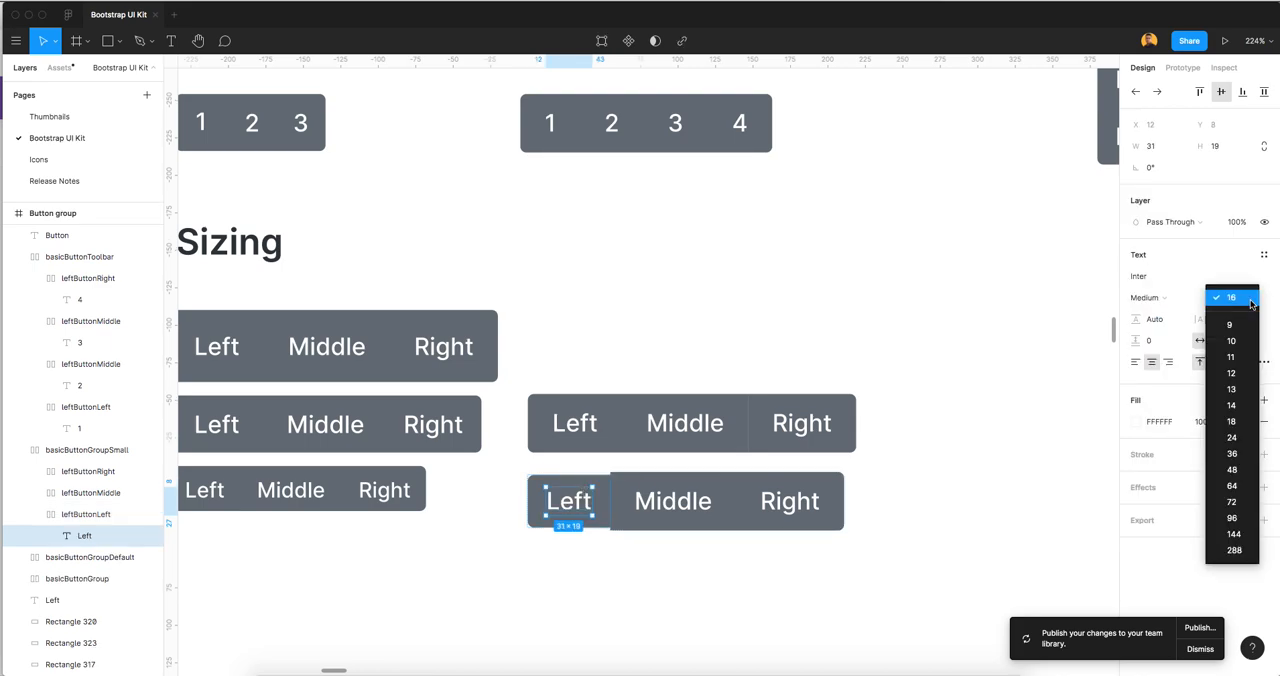
pyautogui.click(1234, 406)
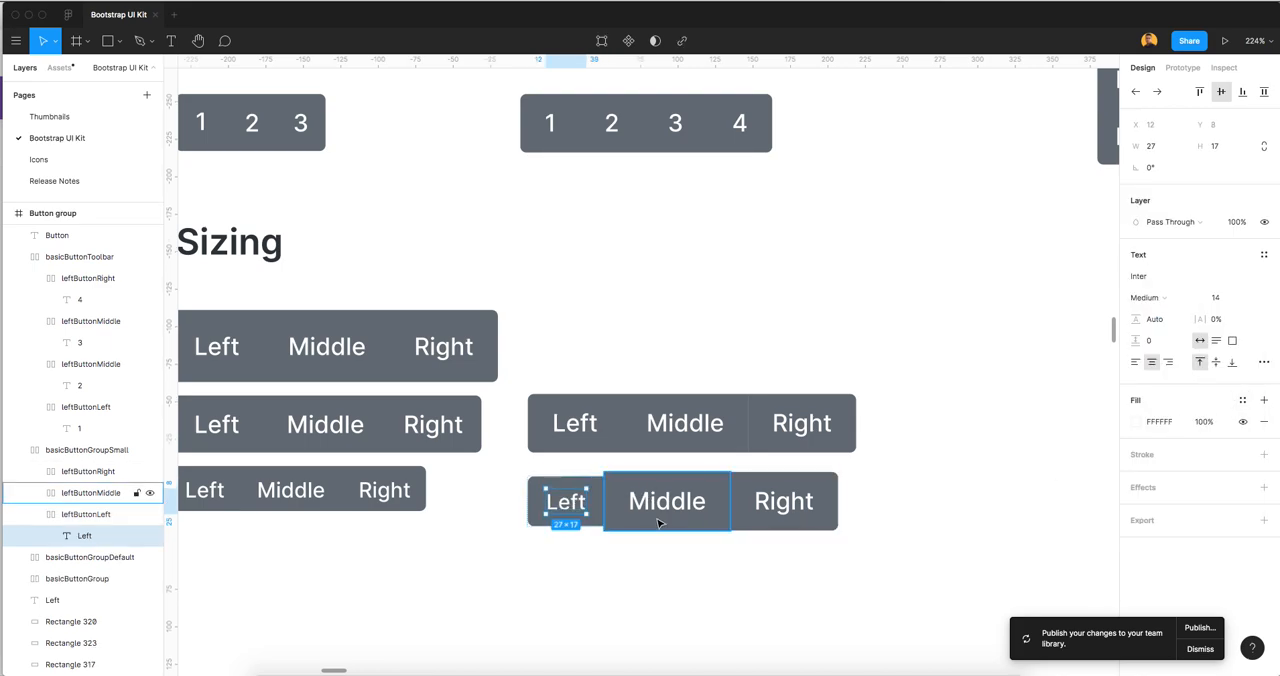
# Set the Middle label's font size in basicButtonGroupSmall to 14
pyautogui.click(589, 515)
pyautogui.scroll(6, 657, 517)
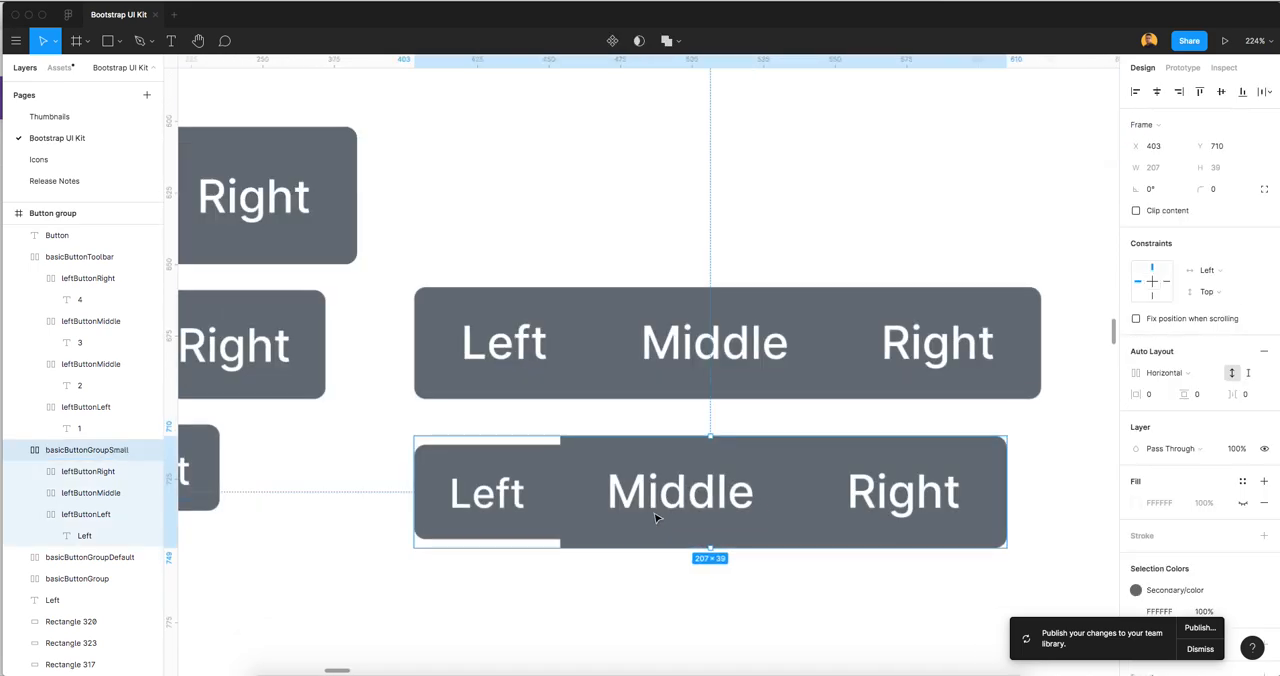
pyautogui.doubleClick(678, 497)
pyautogui.doubleClick(678, 497)
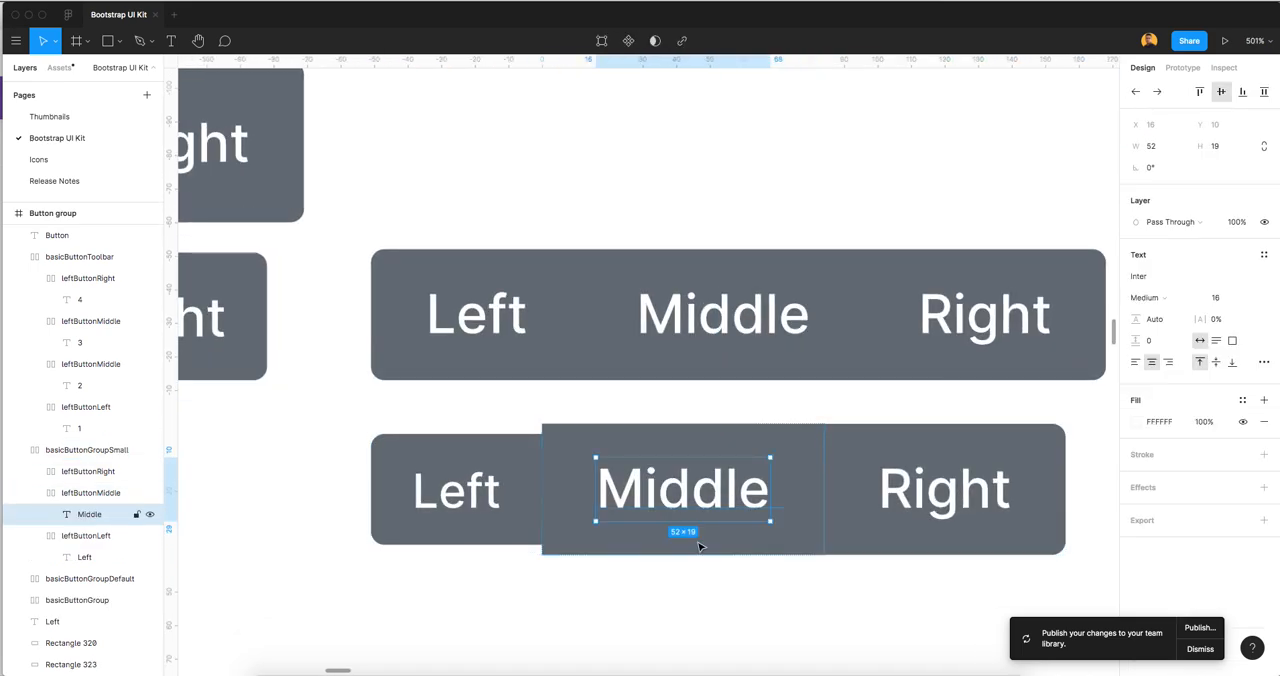
pyautogui.click(1226, 297)
pyautogui.write('15')
pyautogui.press('Return')
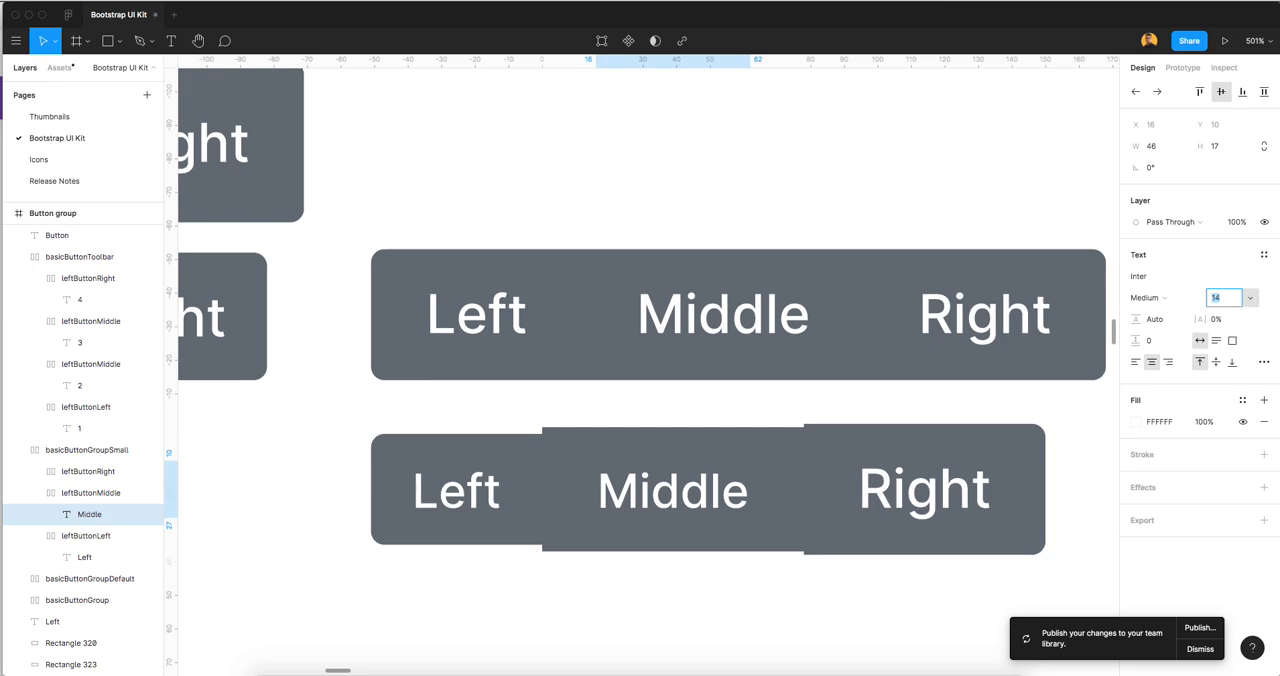
# Set leftButtonMiddle's padding in basicButtonGroupSmall to 8 vertically and 12 horizontally
pyautogui.click(731, 443)
pyautogui.click(1200, 307)
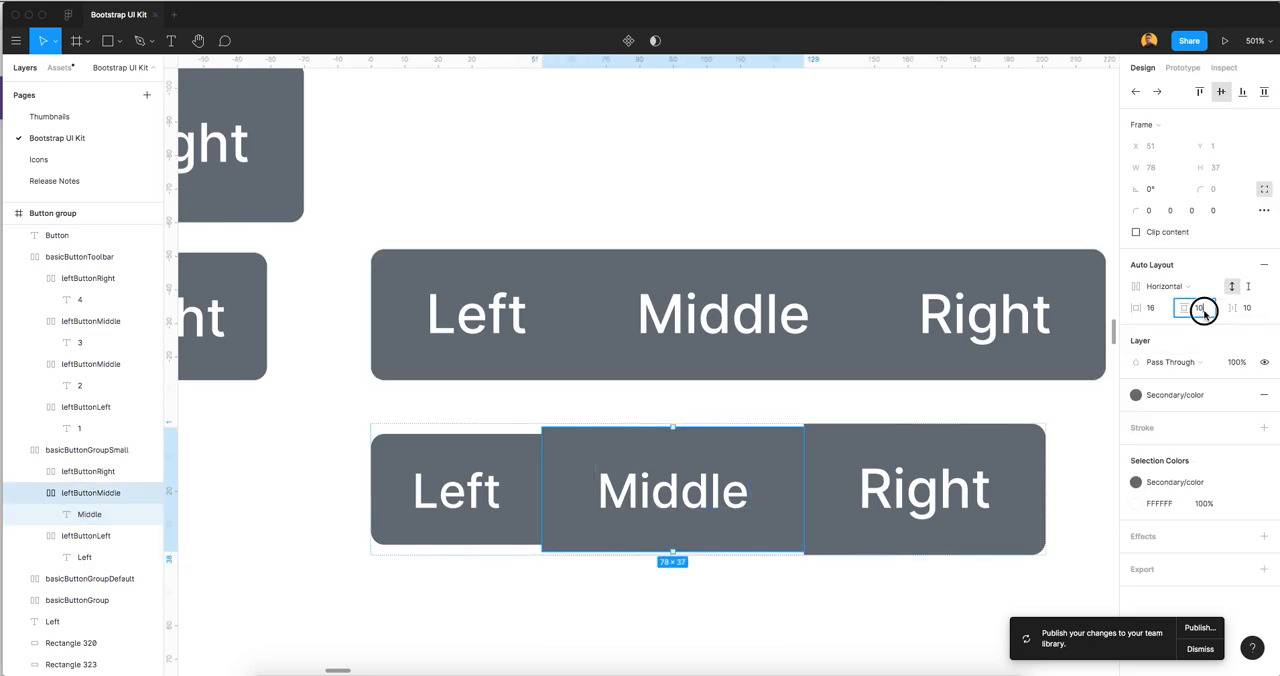
pyautogui.press('Down')
pyautogui.press('Down')
pyautogui.click(1160, 307)
pyautogui.press('Down')
pyautogui.press('Down')
pyautogui.press('Down')
pyautogui.press('Down')
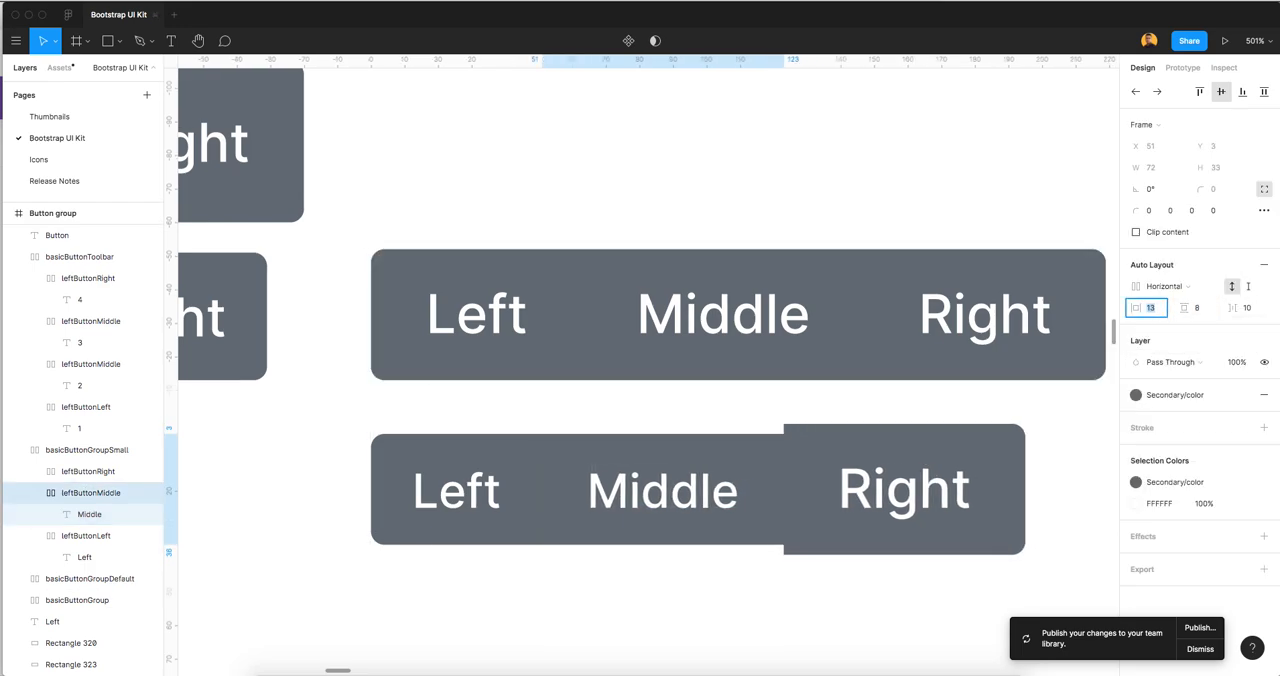
# Set the Right label's font size in basicButtonGroupSmall to 14
pyautogui.doubleClick(885, 470)
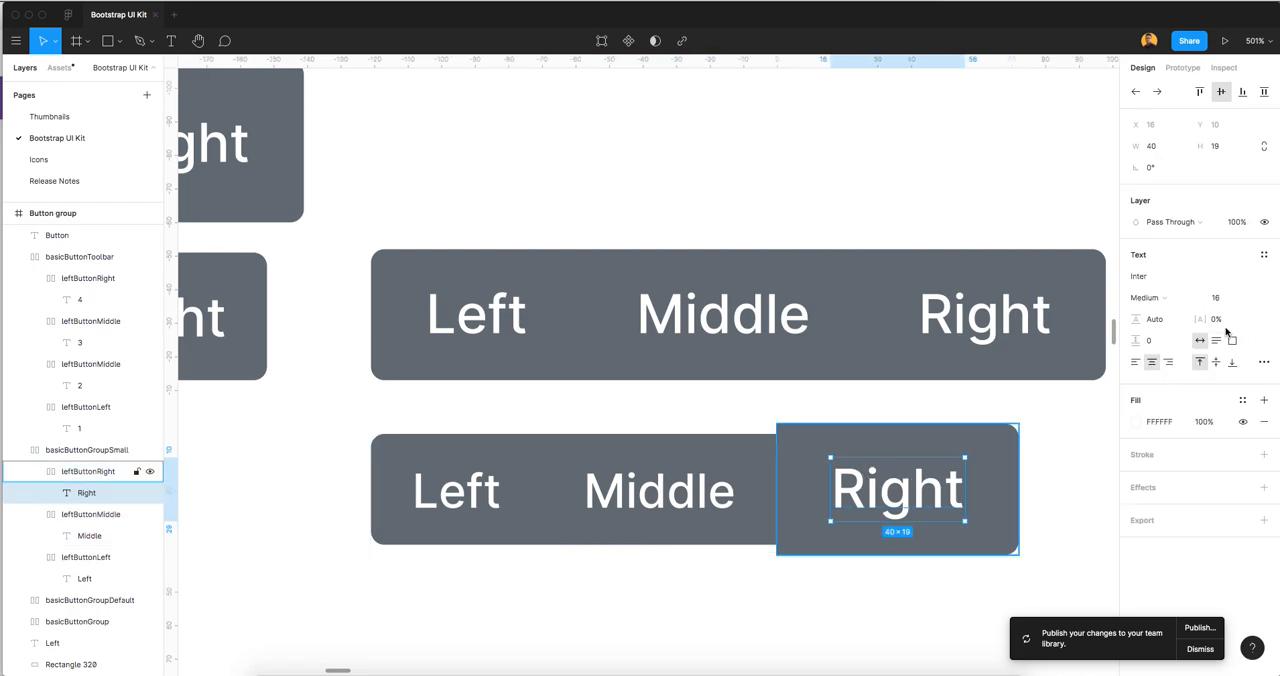
pyautogui.click(1214, 297)
pyautogui.press('Down')
pyautogui.press('Down')
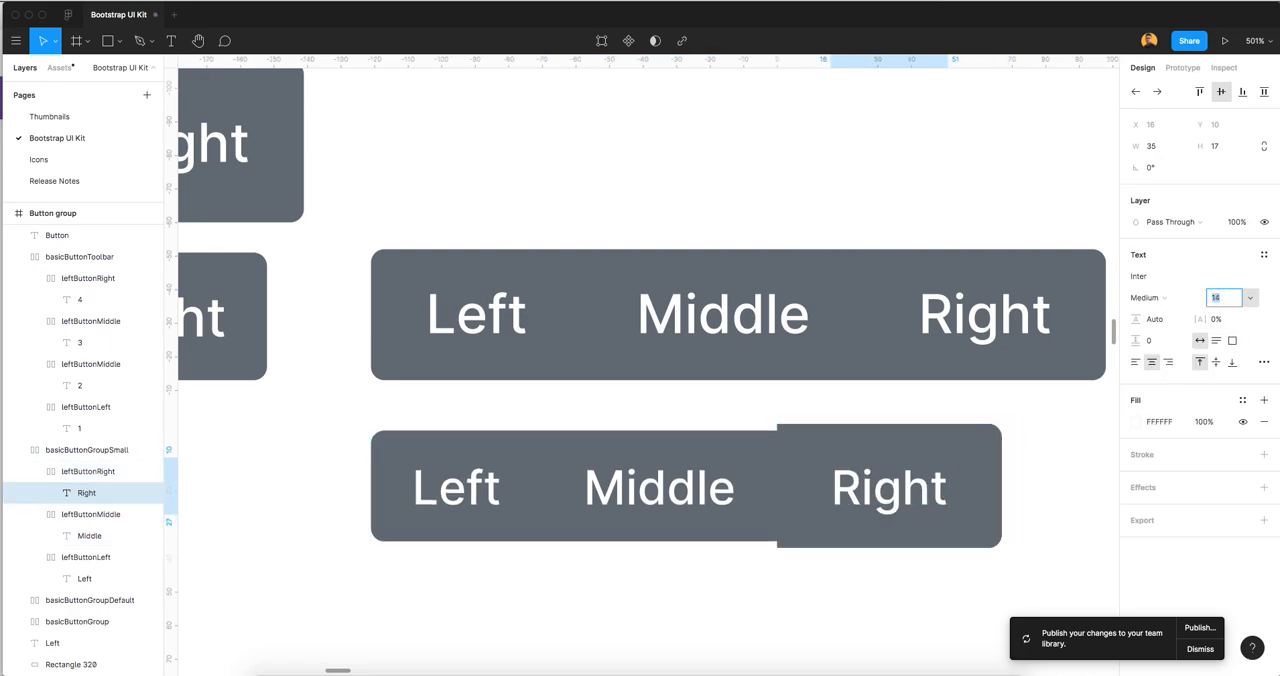
# Set leftButtonRight's padding in basicButtonGroupSmall to 8 vertically and 12 horizontally
pyautogui.click(938, 440)
pyautogui.click(1199, 308)
pyautogui.press('Down')
pyautogui.press('Down')
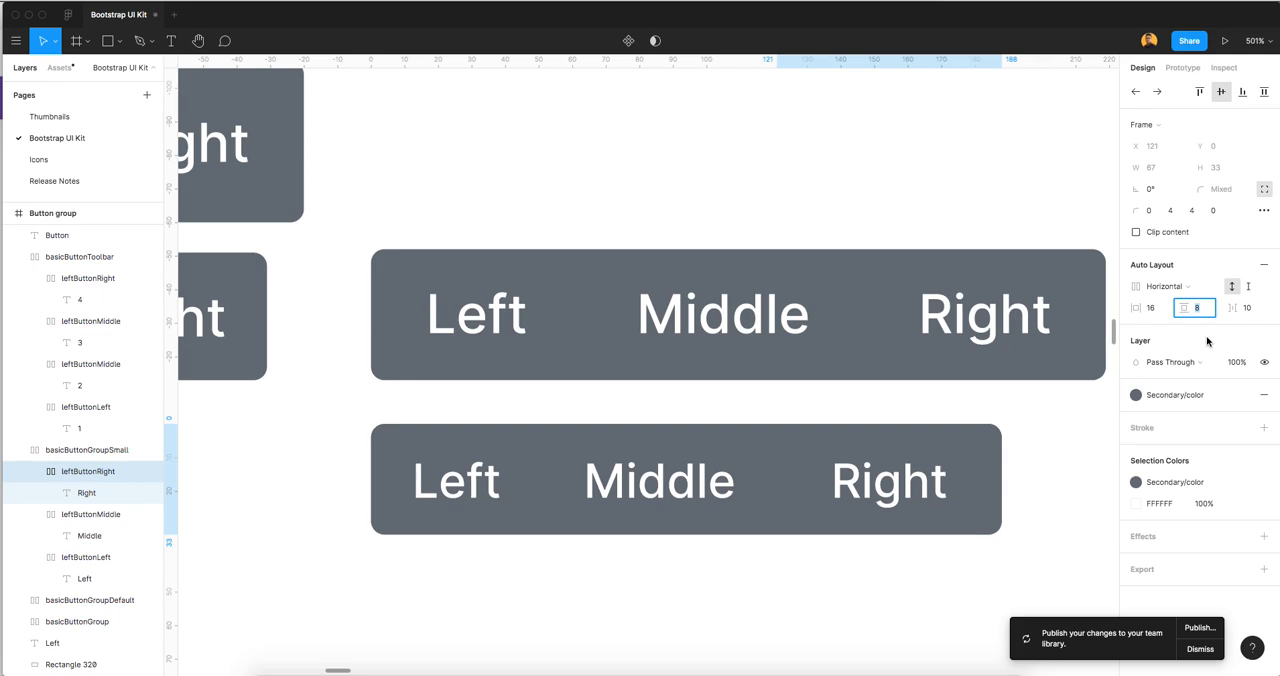
pyautogui.click(1149, 307)
pyautogui.press('Down')
pyautogui.press('Down')
pyautogui.press('Down')
pyautogui.press('Down')
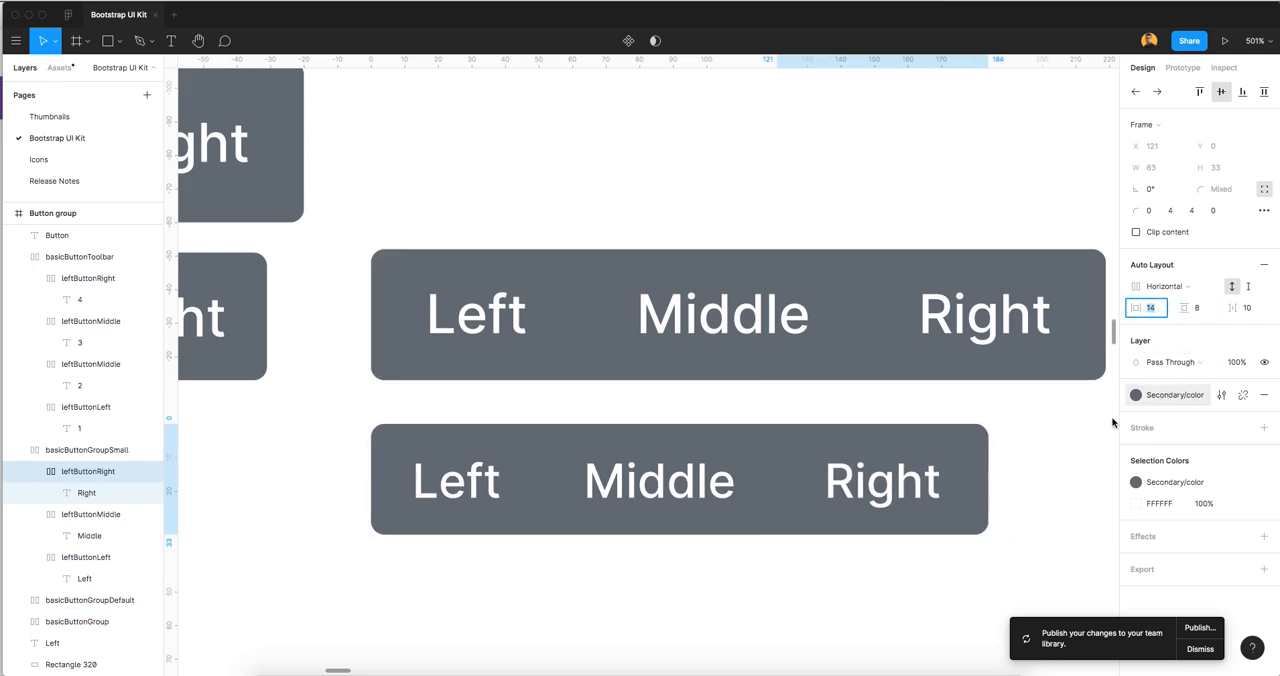
pyautogui.click(1078, 435)
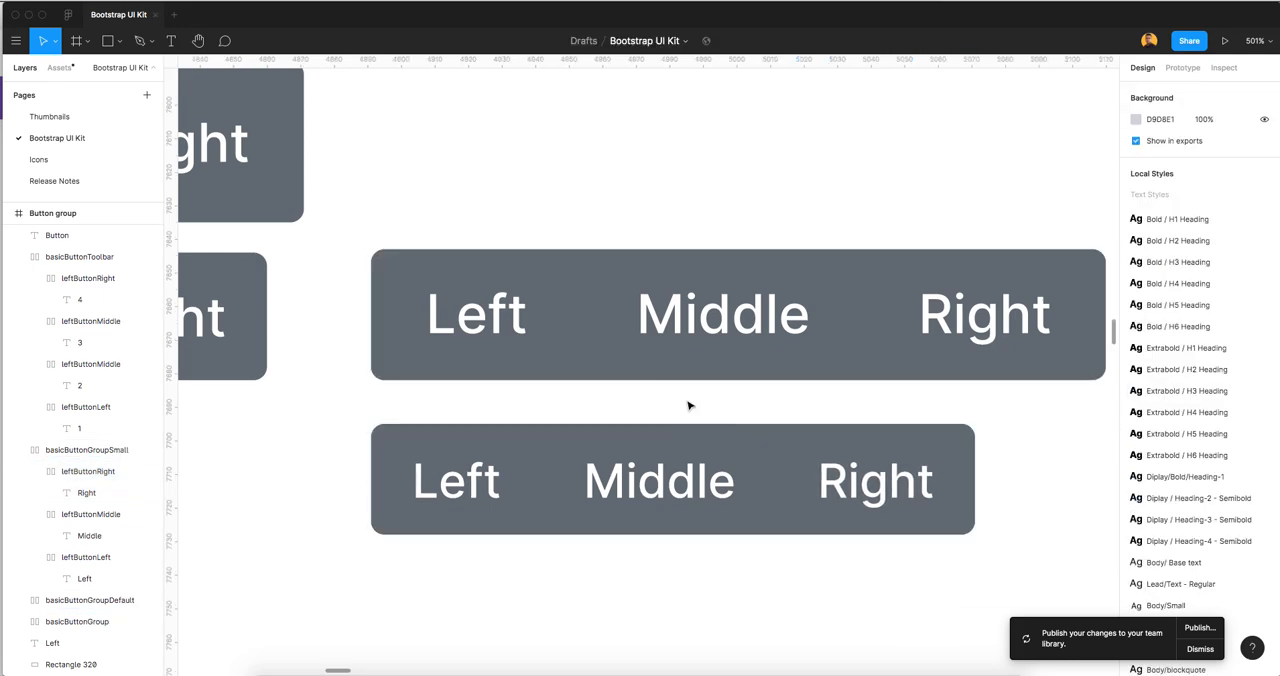
# Copy basicButtonGroupDefault directly above itself, beside the original large Sizing group, and rename the copy basicButtonGroupLarge
pyautogui.scroll(-1, 706, 515)
pyautogui.scroll(-6, 706, 517)
pyautogui.moveTo(749, 494); pyautogui.dragTo(660, 516)
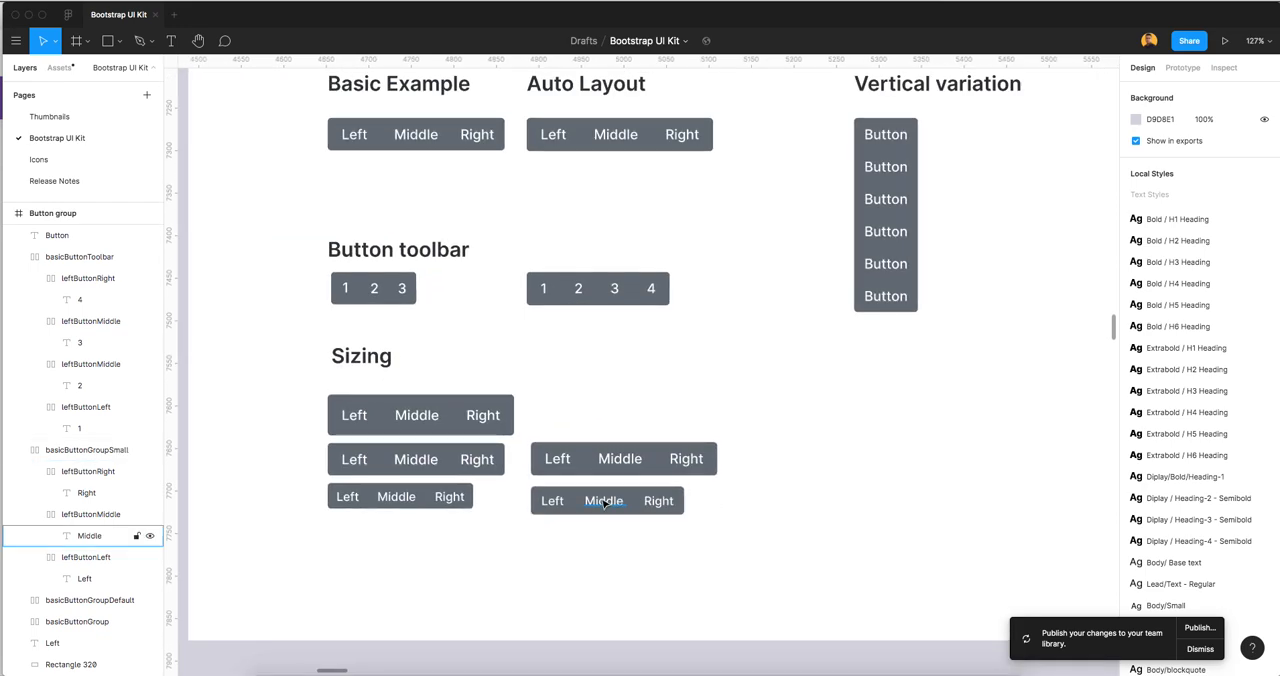
pyautogui.scroll(5, 737, 488)
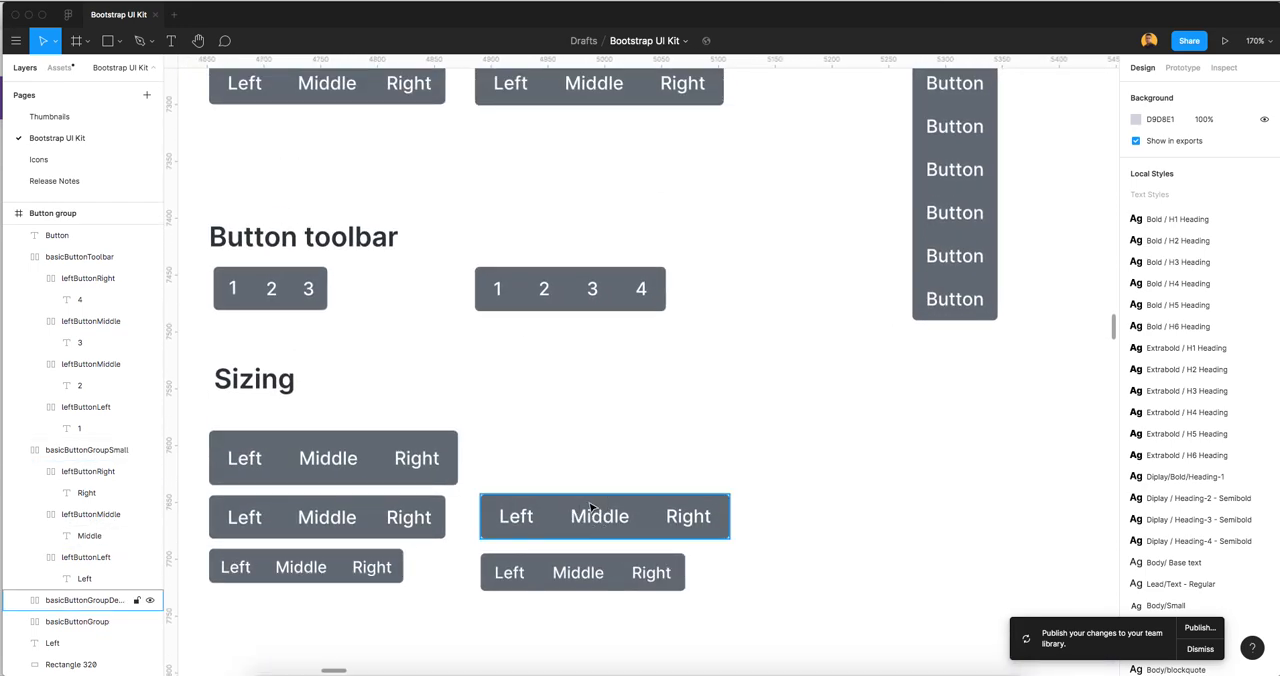
pyautogui.click(590, 508)
pyautogui.moveTo(588, 508); pyautogui.dragTo(590, 448)
pyautogui.scroll(4, 543, 463)
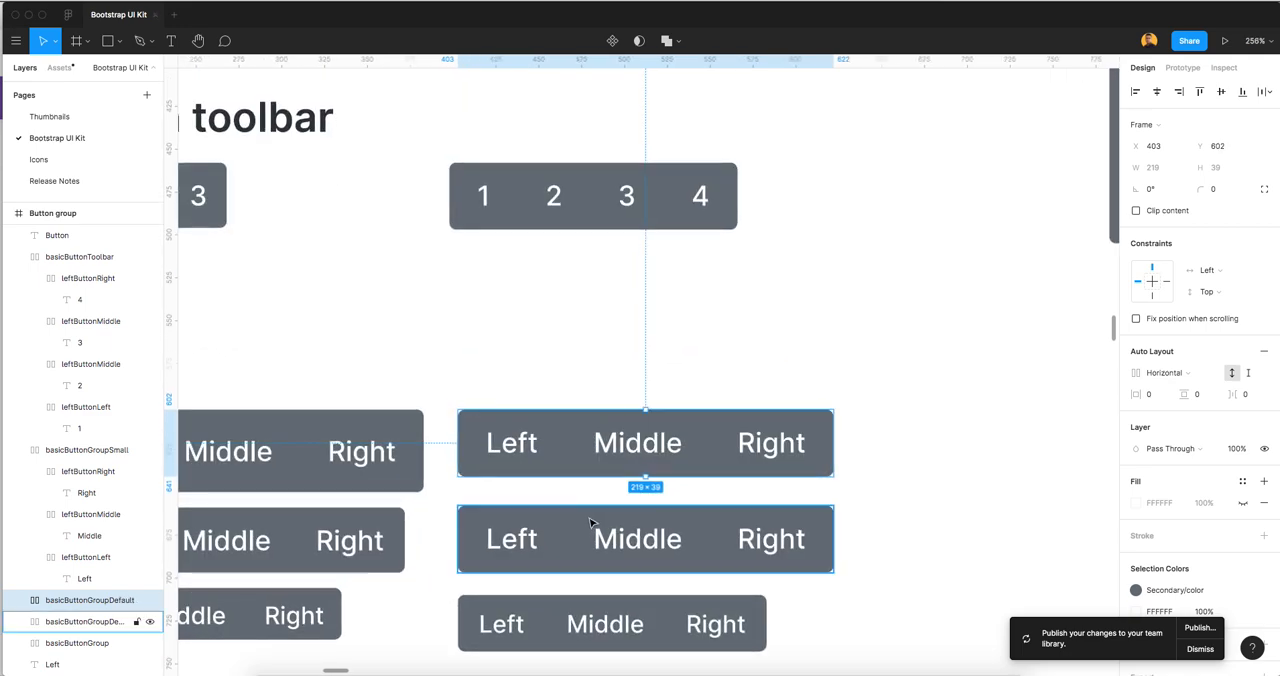
pyautogui.press('super+r')
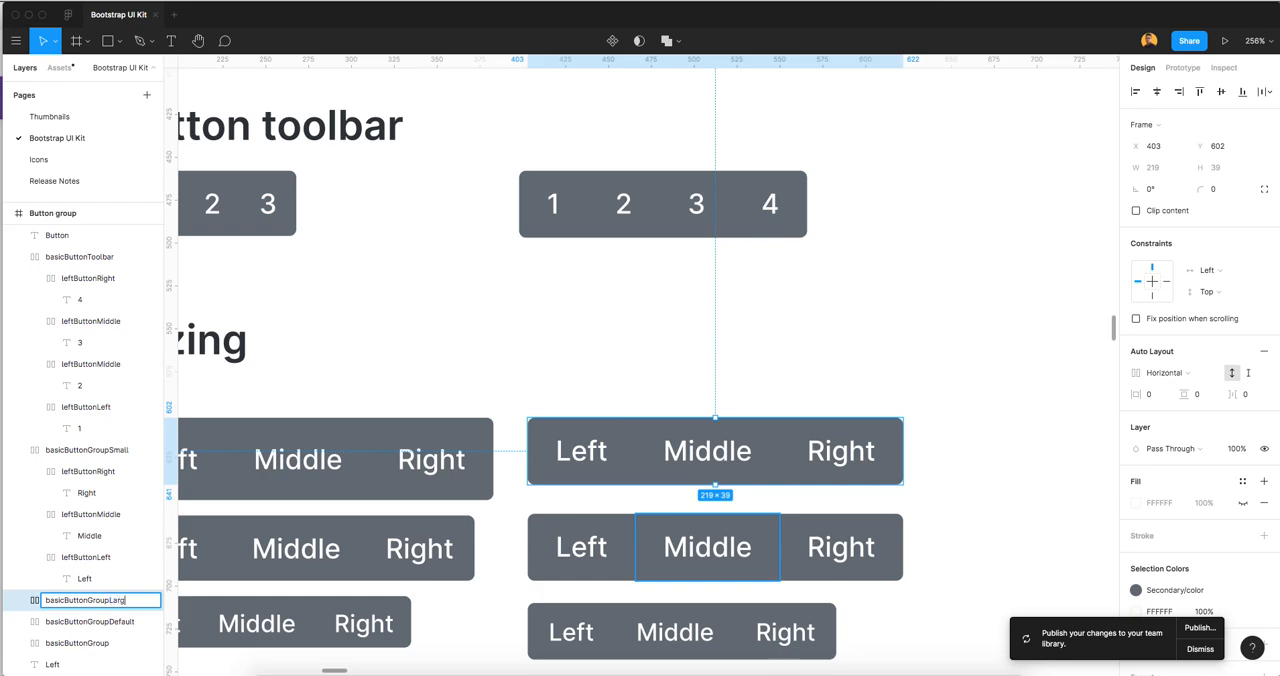
pyautogui.press('Return')
pyautogui.click(669, 360)
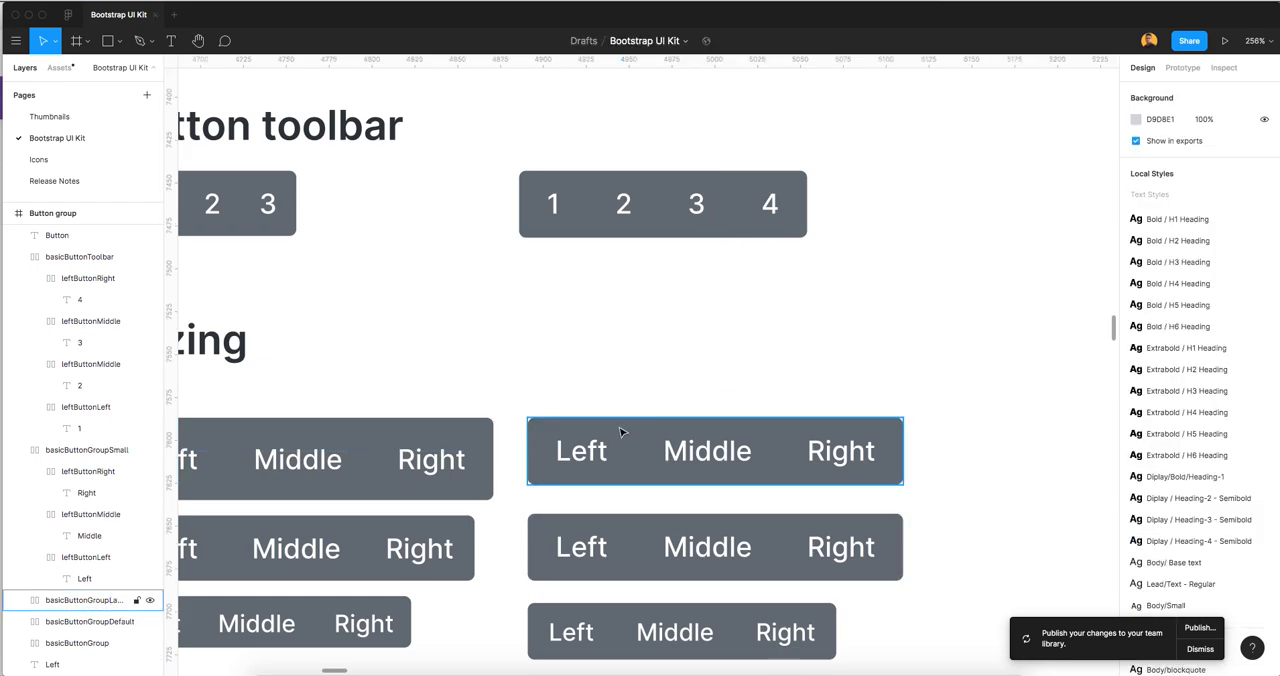
# Check leftButtonLeft's padding in basicButtonGroupLarge and measure the spacing around the Right label in the original large Sizing group
pyautogui.doubleClick(618, 432)
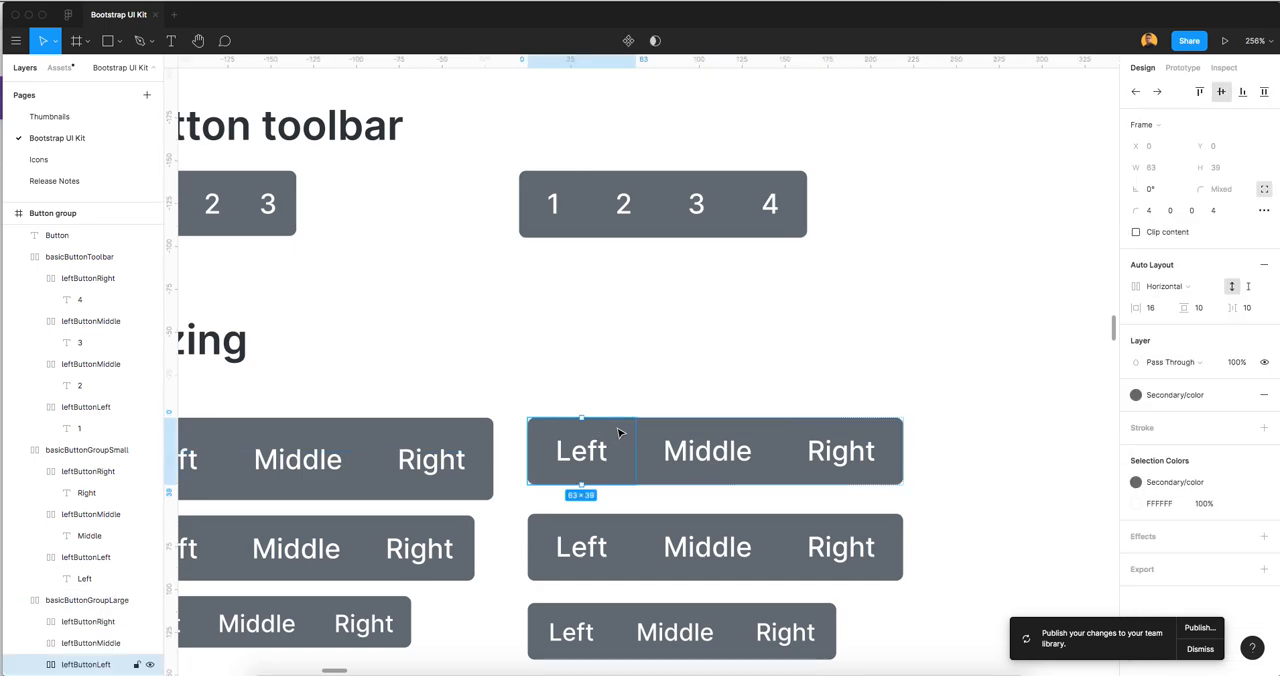
pyautogui.click(1159, 310)
pyautogui.click(1205, 311)
pyautogui.keyDown('super'); pyautogui.click(432, 458); pyautogui.keyUp('super')
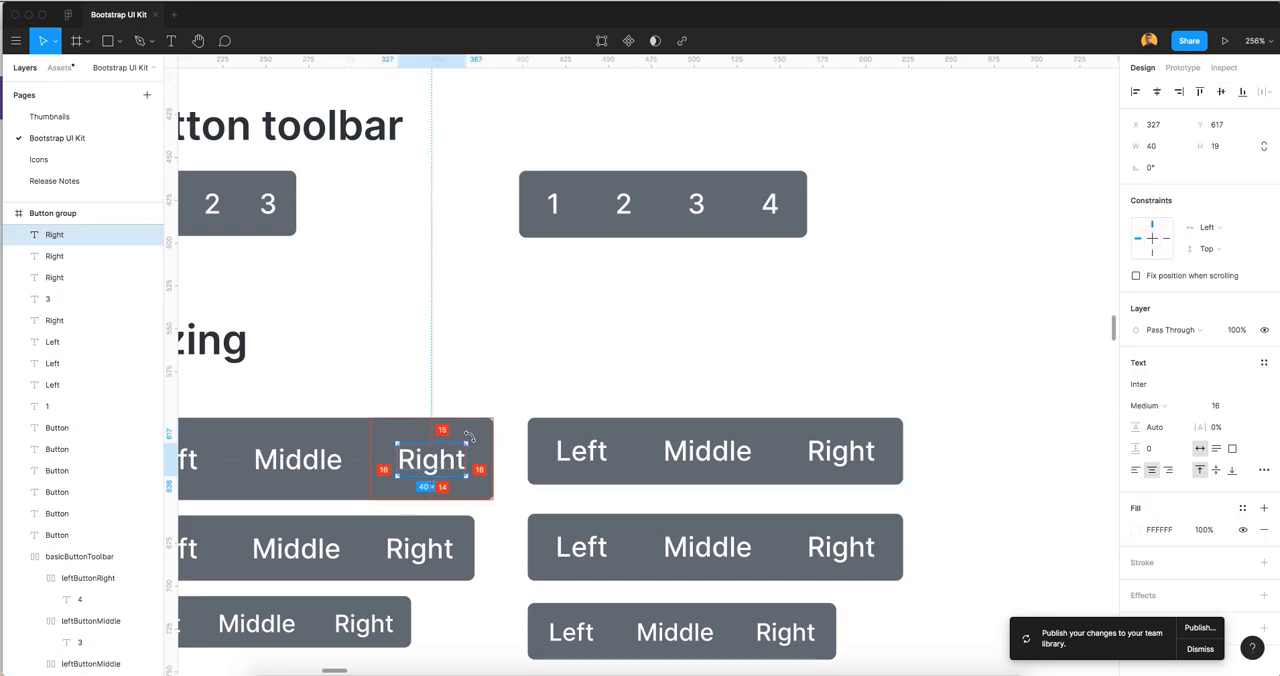
# Set leftButtonLeft's vertical padding in basicButtonGroupLarge to 14
pyautogui.click(582, 459)
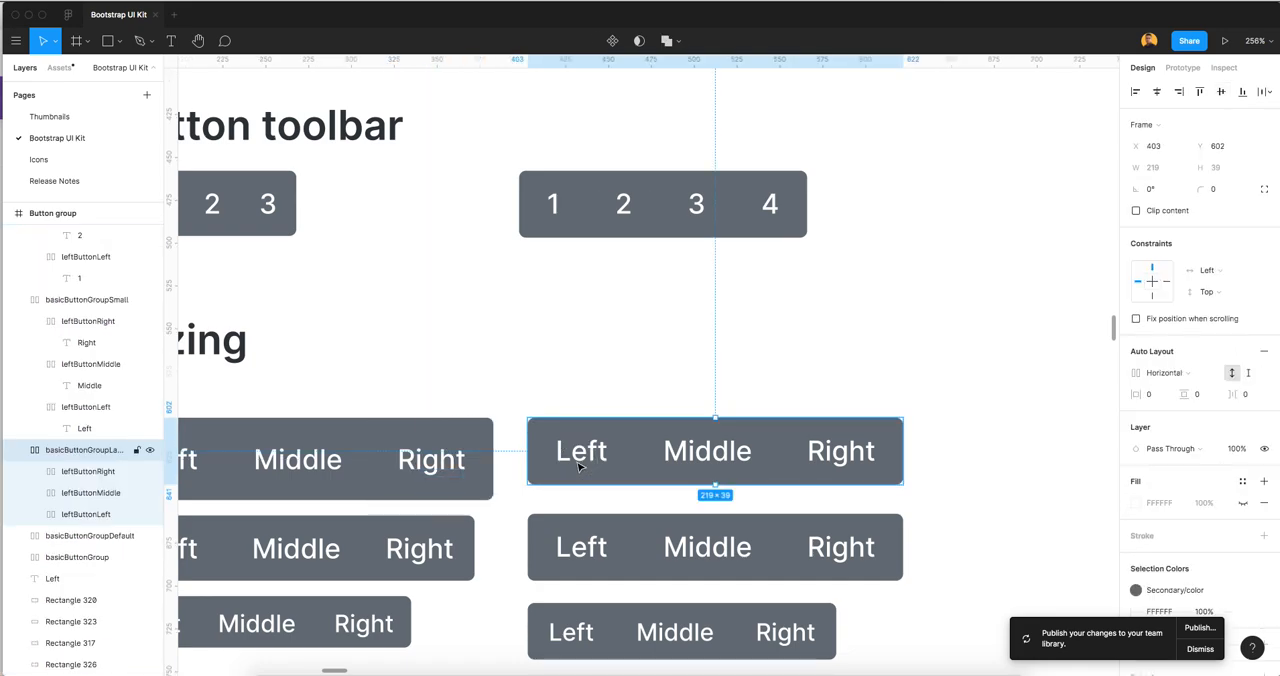
pyautogui.click(584, 460)
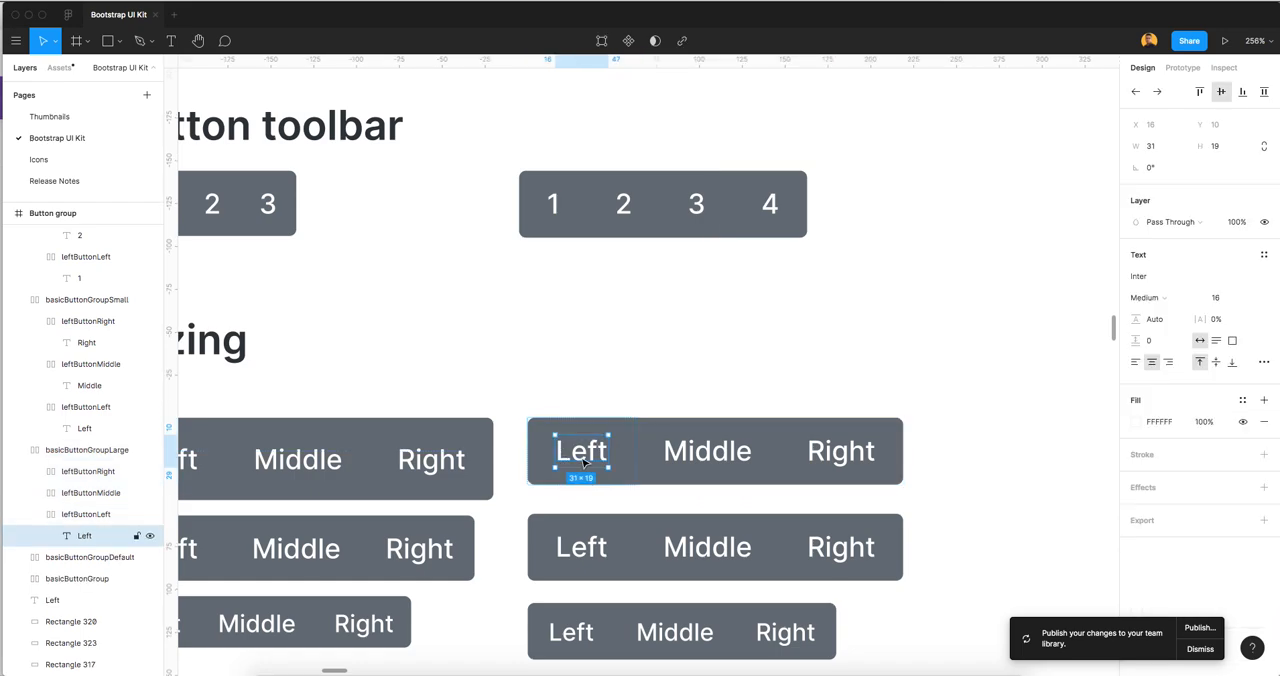
pyautogui.click(86, 515)
pyautogui.click(1210, 310)
pyautogui.press('Up')
pyautogui.press('Up')
pyautogui.press('Up')
pyautogui.press('Up')
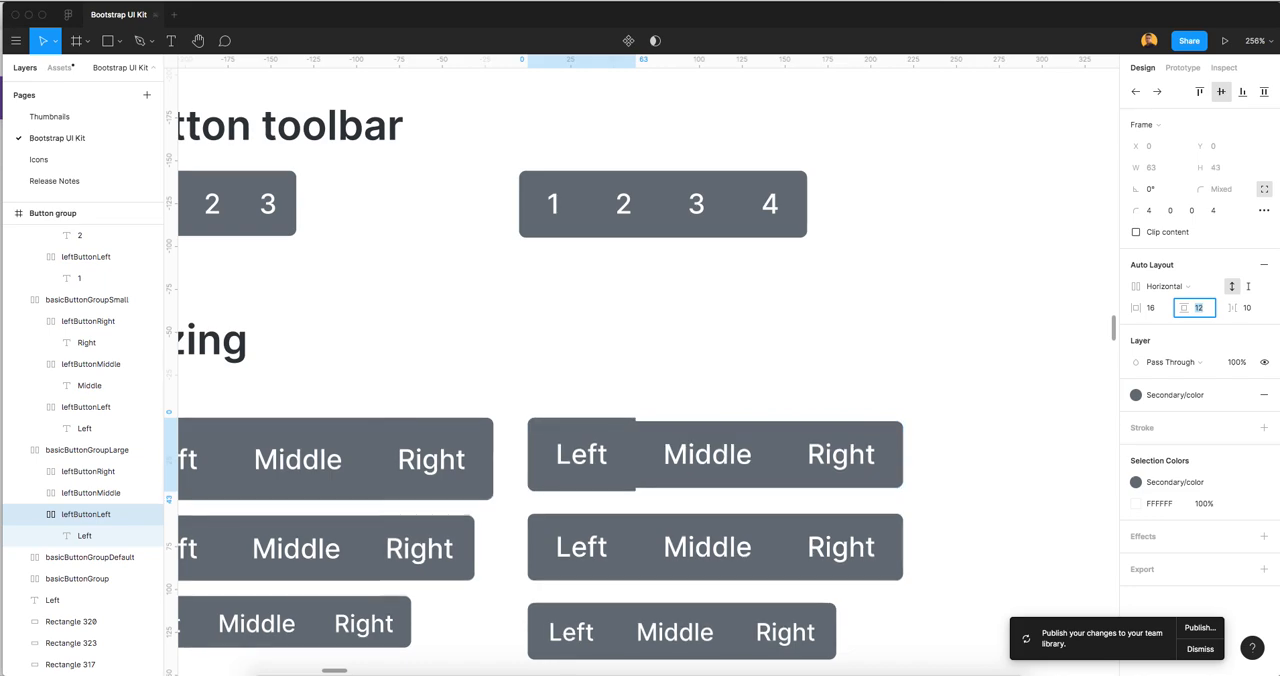
pyautogui.click(578, 357)
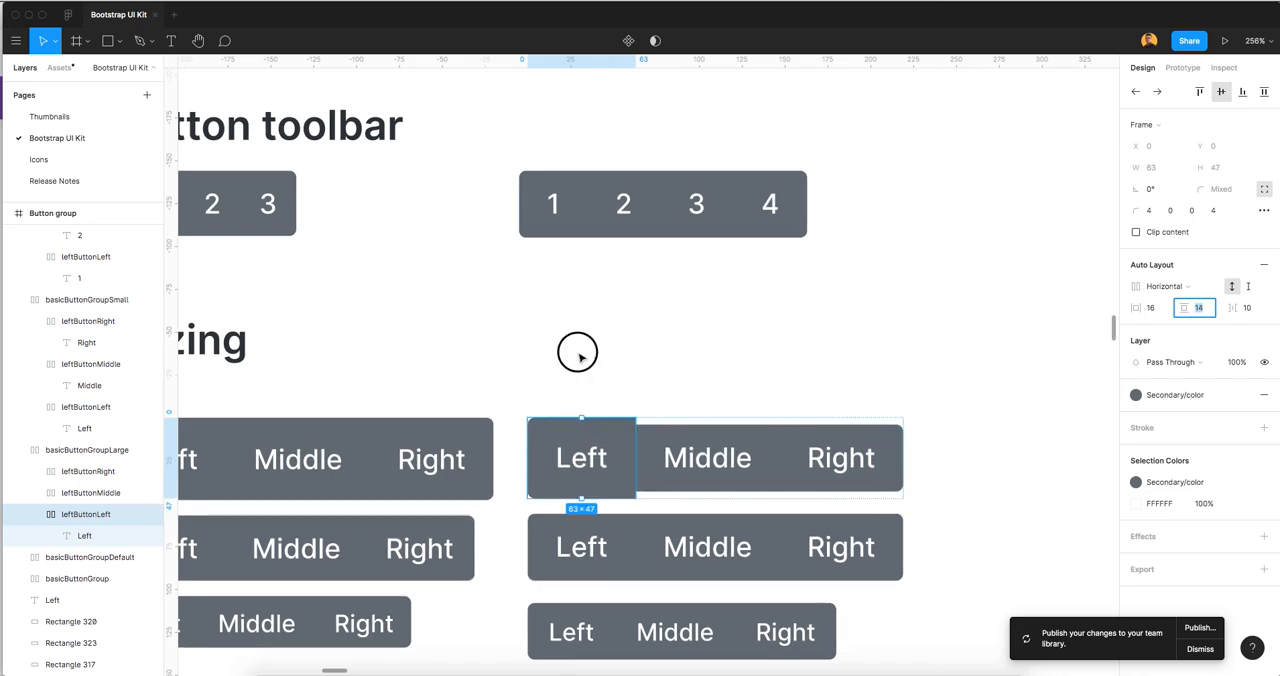
# Set leftButtonMiddle's vertical padding in basicButtonGroupLarge to 14
pyautogui.click(738, 472)
pyautogui.click(1200, 308)
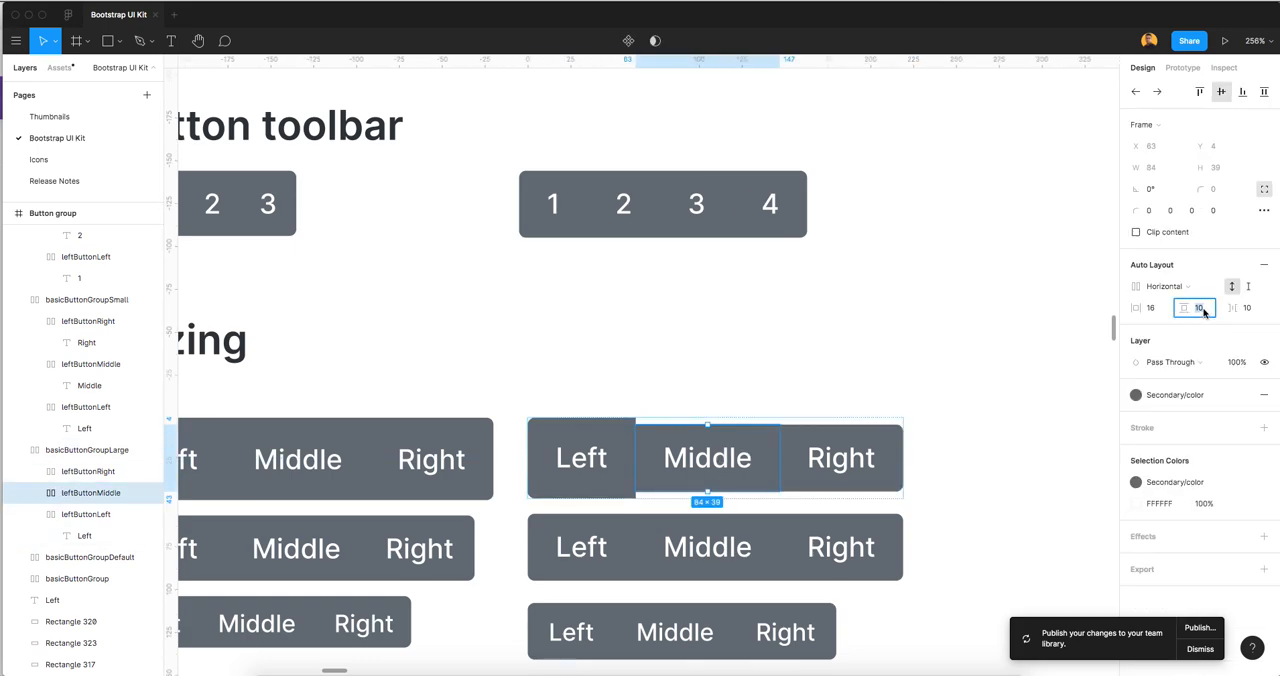
pyautogui.press('Up')
pyautogui.press('Up')
pyautogui.press('Up')
pyautogui.press('Up')
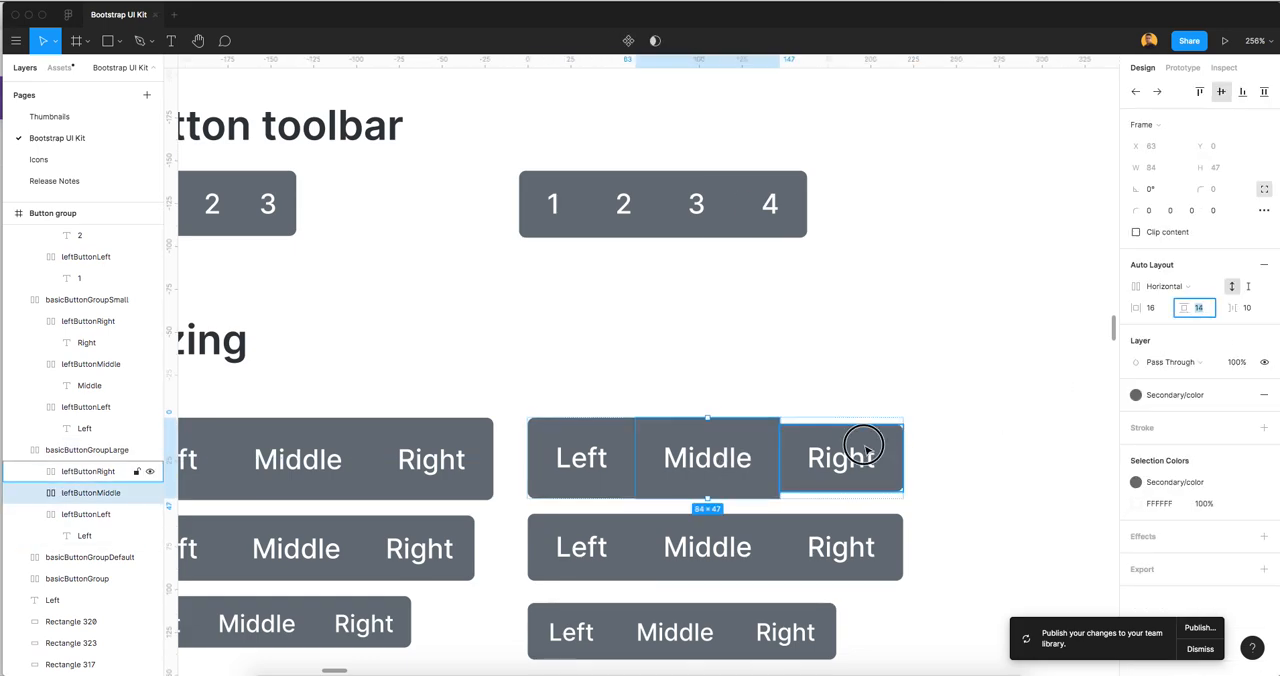
# Set leftButtonRight's vertical padding in basicButtonGroupLarge to 14
pyautogui.doubleClick(857, 457)
pyautogui.click(894, 434)
pyautogui.click(1196, 308)
pyautogui.press('Up')
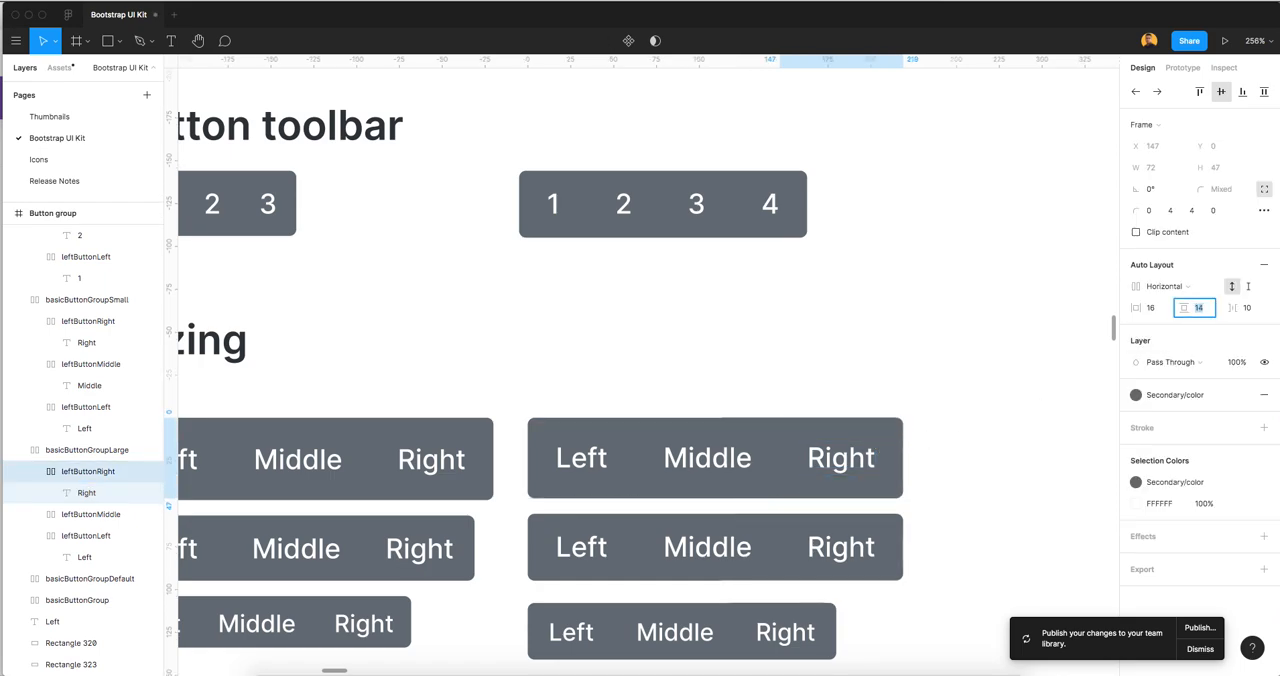
pyautogui.click(707, 345)
pyautogui.scroll(-10, 703, 415)
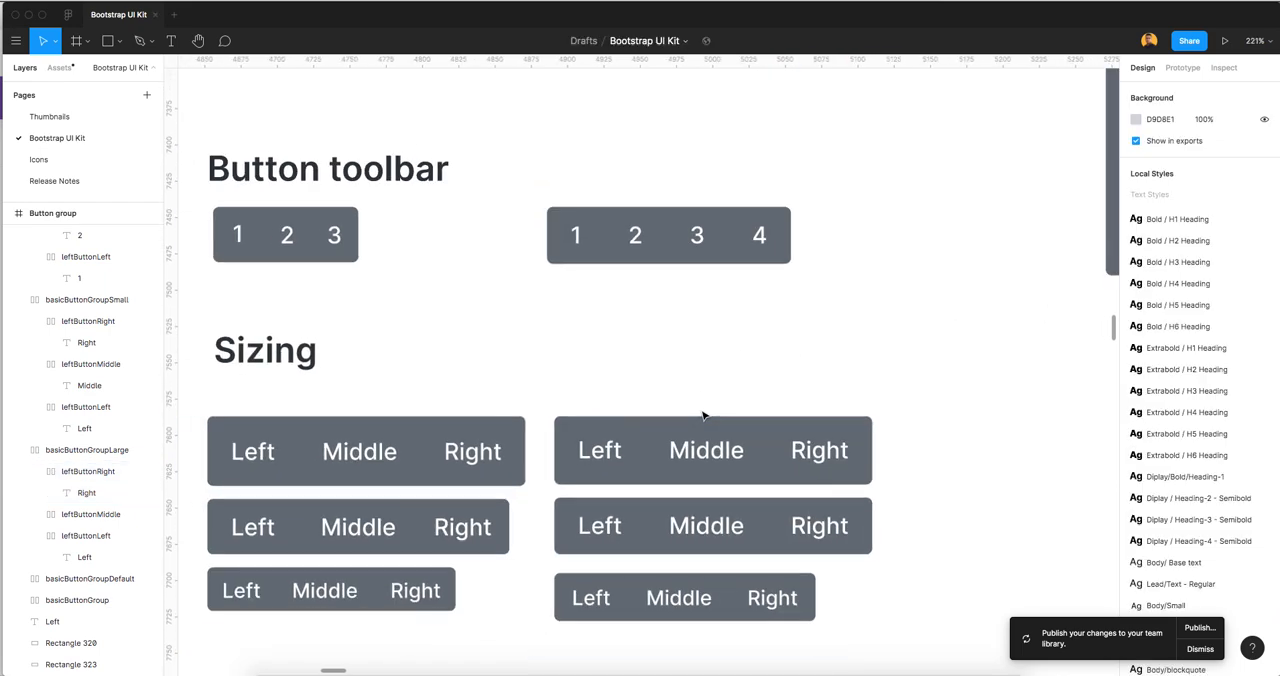
pyautogui.hscroll(2, 800, 392)
pyautogui.hscroll(1, 800, 392)
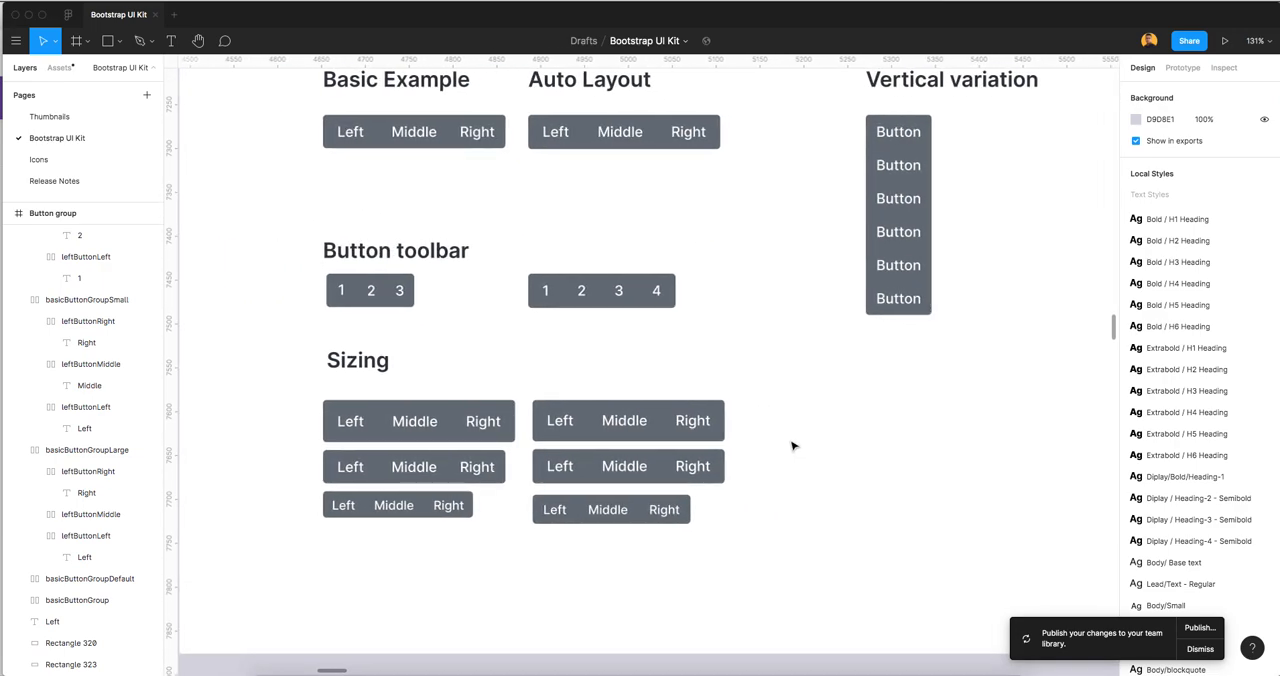
# Copy basicButtonGroupLarge to the empty area below the auto layout Sizing groups
pyautogui.click(665, 430)
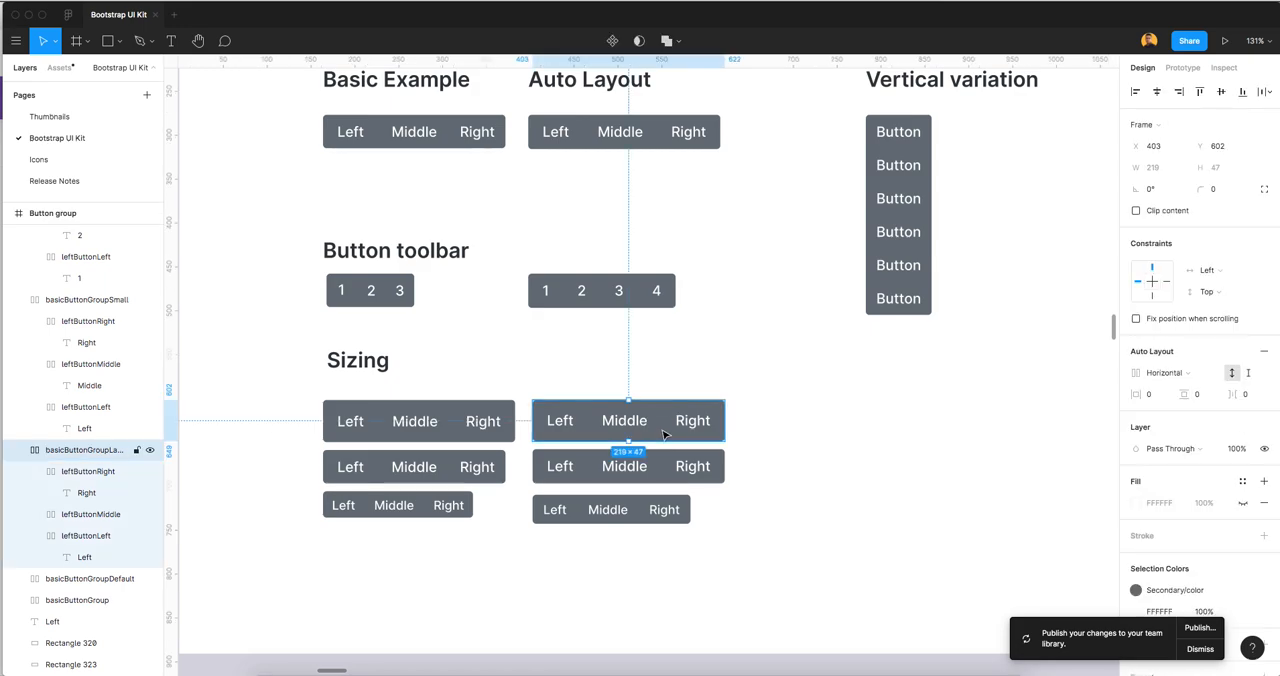
pyautogui.moveTo(650, 434); pyautogui.dragTo(808, 576)
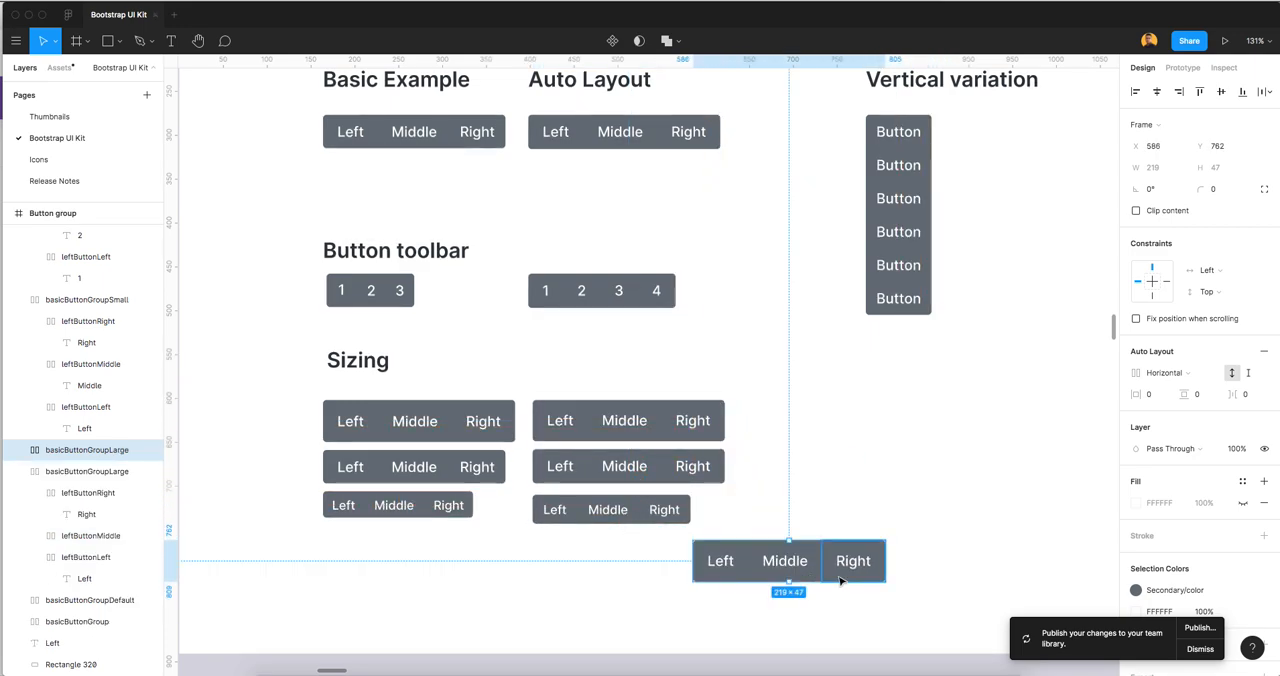
pyautogui.scroll(2, 838, 581)
# Duplicate the Middle button in the copied large button group three times
pyautogui.doubleClick(791, 569)
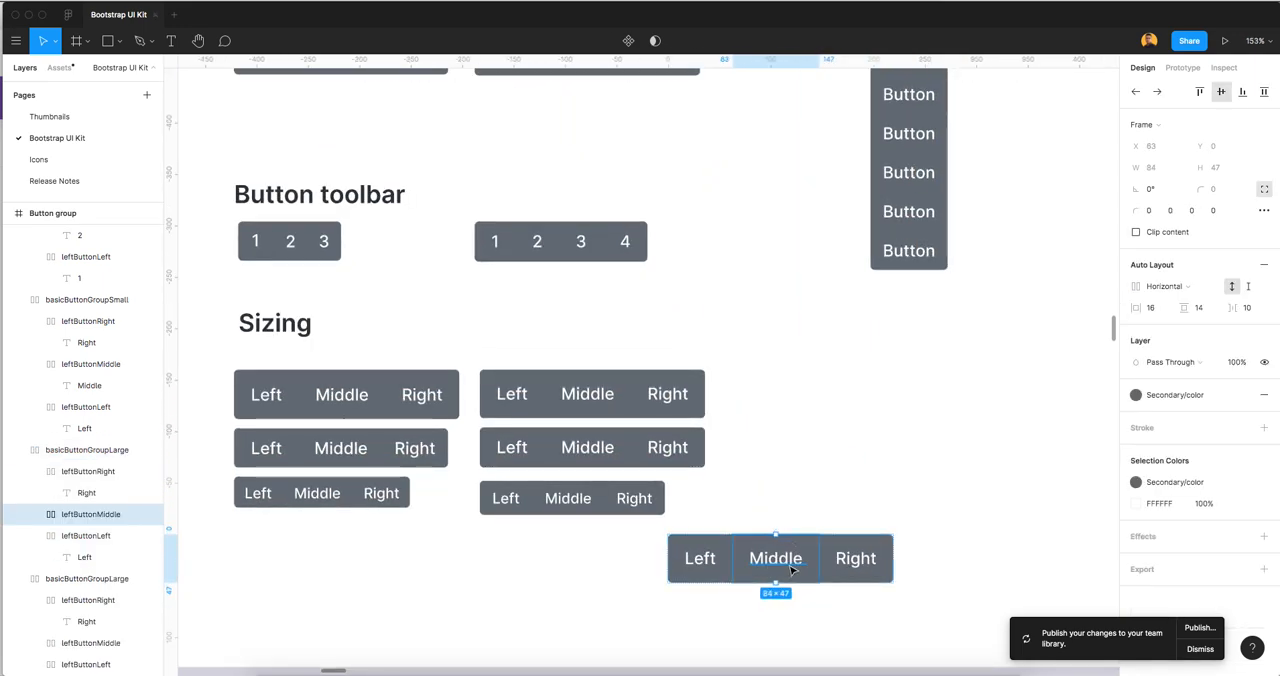
pyautogui.press('super+d')
pyautogui.press('super+d')
pyautogui.press('super+d')
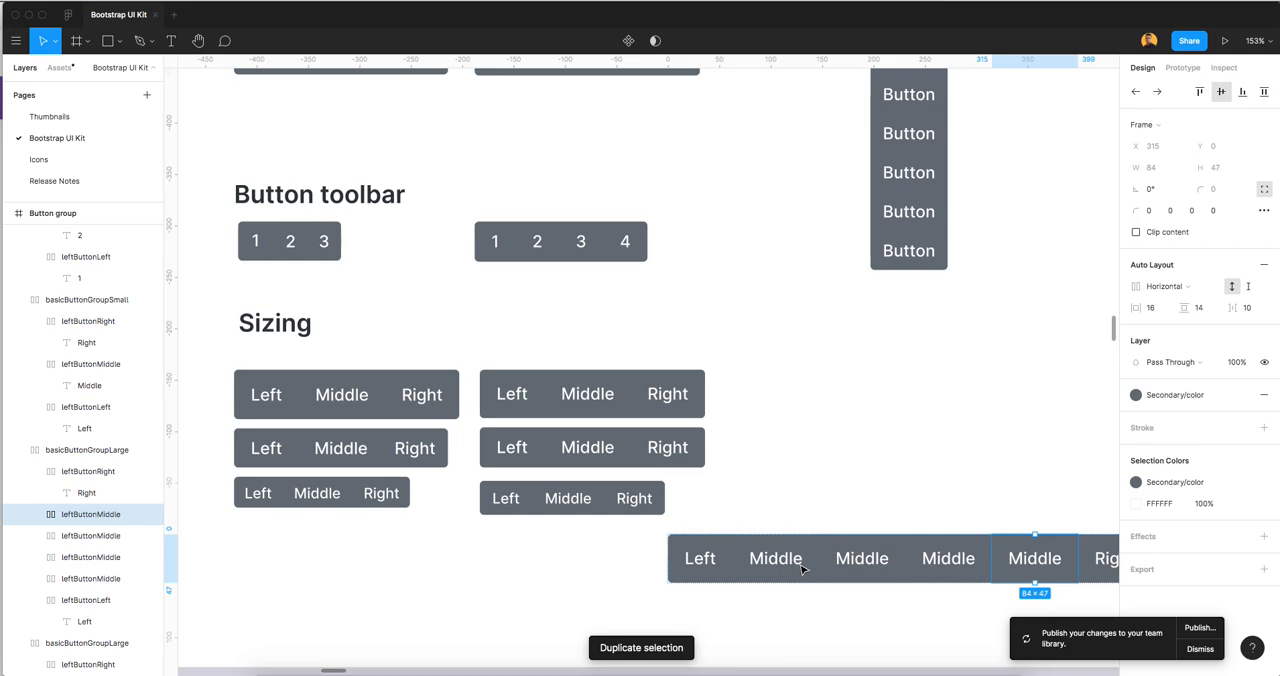
# Undo the three Middle button duplications in the copied large group and deselect it
pyautogui.press('super+z')
pyautogui.press('super+z')
pyautogui.press('super+z')
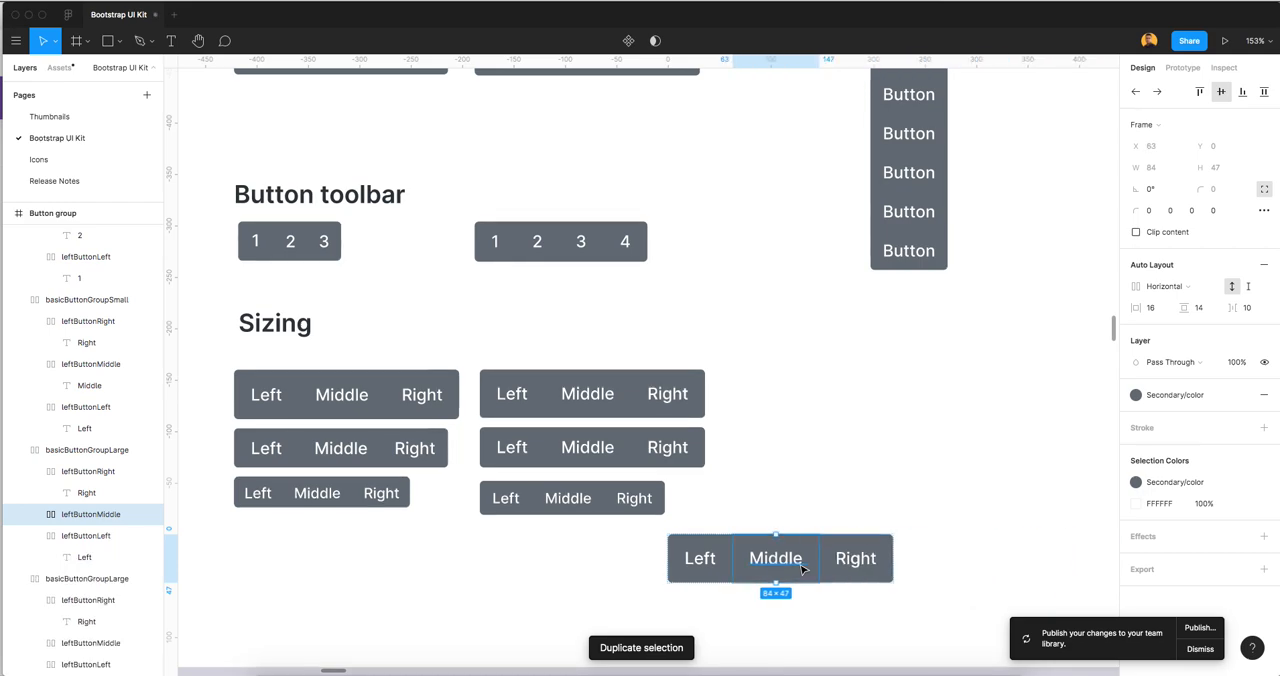
pyautogui.click(828, 476)
pyautogui.scroll(-1, 815, 485)
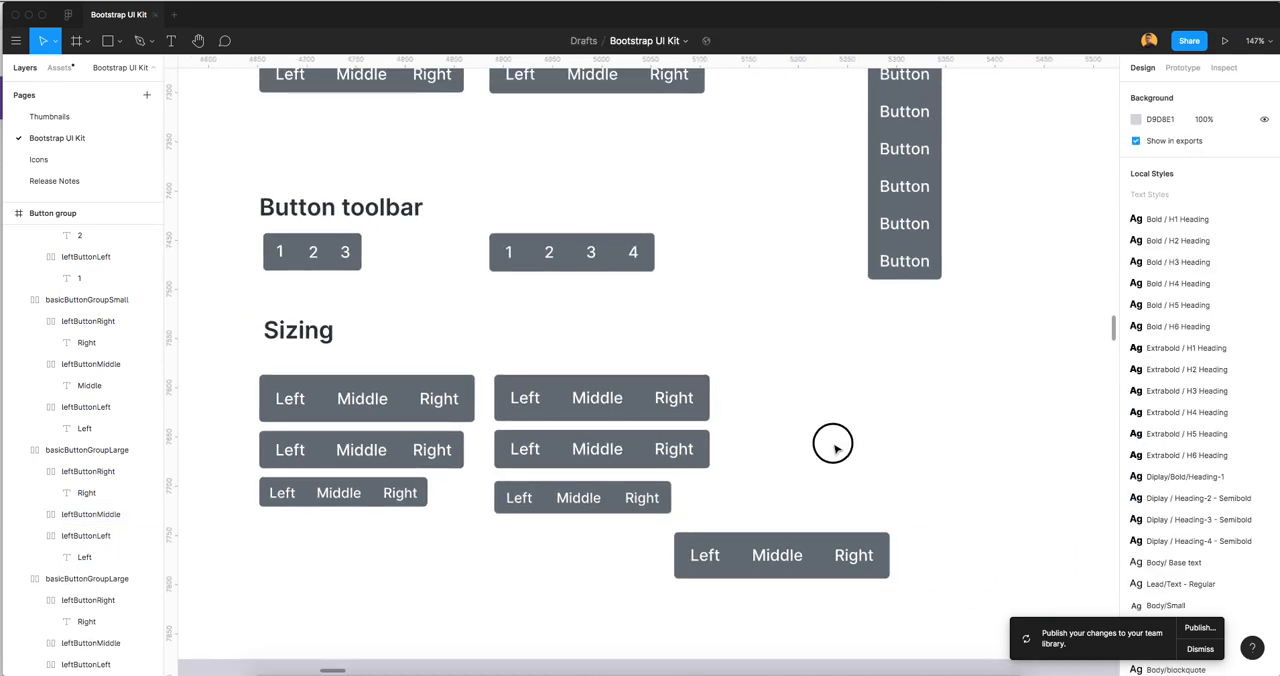
# Delete the copied large button group below the Sizing groups
pyautogui.hscroll(2, 833, 445)
pyautogui.click(716, 546)
pyautogui.press('Delete')
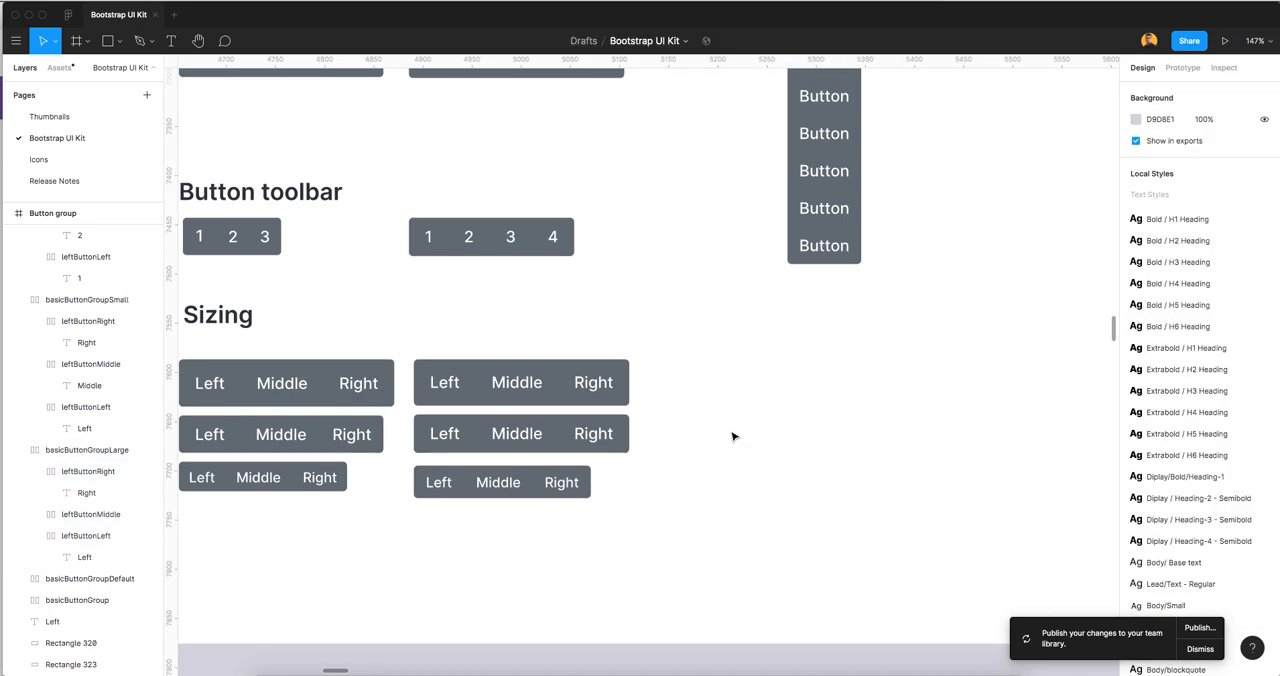
# Try to pull the top button's background and label out of the Vertical variation stack
pyautogui.scroll(-3, 777, 407)
pyautogui.hscroll(1, 750, 392)
pyautogui.click(727, 378)
pyautogui.scroll(2, 700, 376)
pyautogui.hscroll(2, 700, 376)
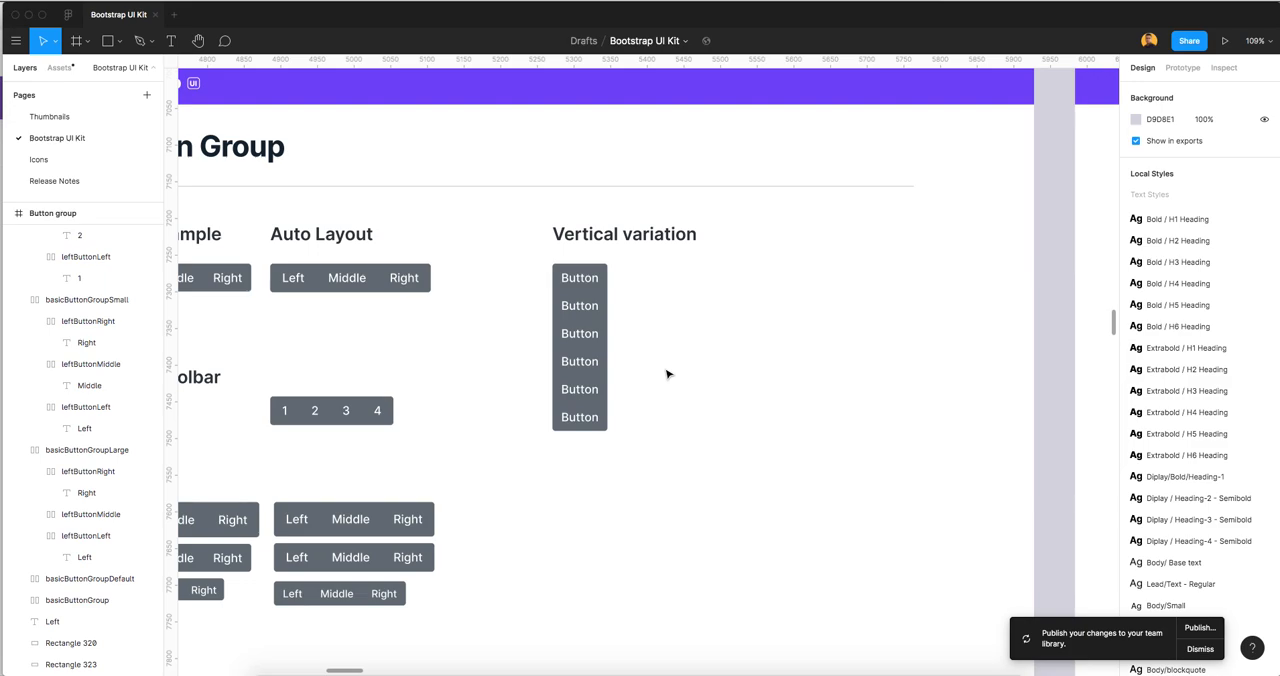
pyautogui.scroll(5, 632, 357)
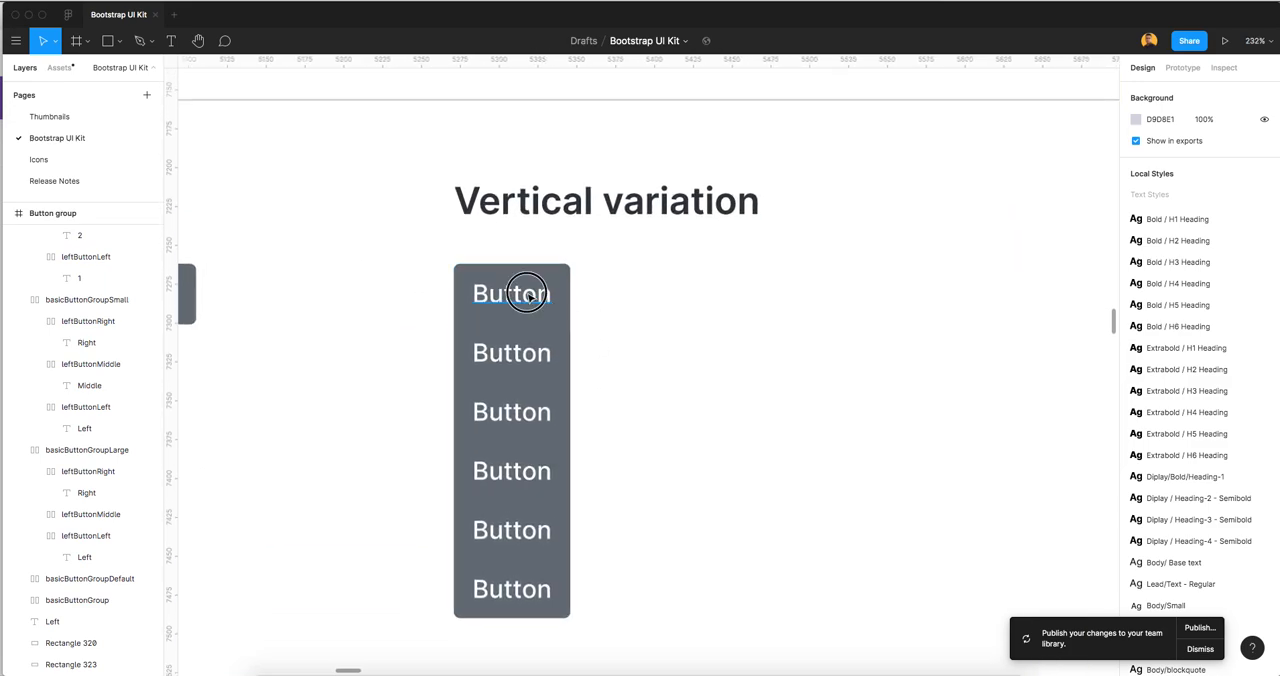
pyautogui.click(562, 281)
pyautogui.keyDown('shift'); pyautogui.click(568, 279); pyautogui.keyUp('shift')
pyautogui.moveTo(506, 293); pyautogui.dragTo(703, 334)
pyautogui.click(863, 437)
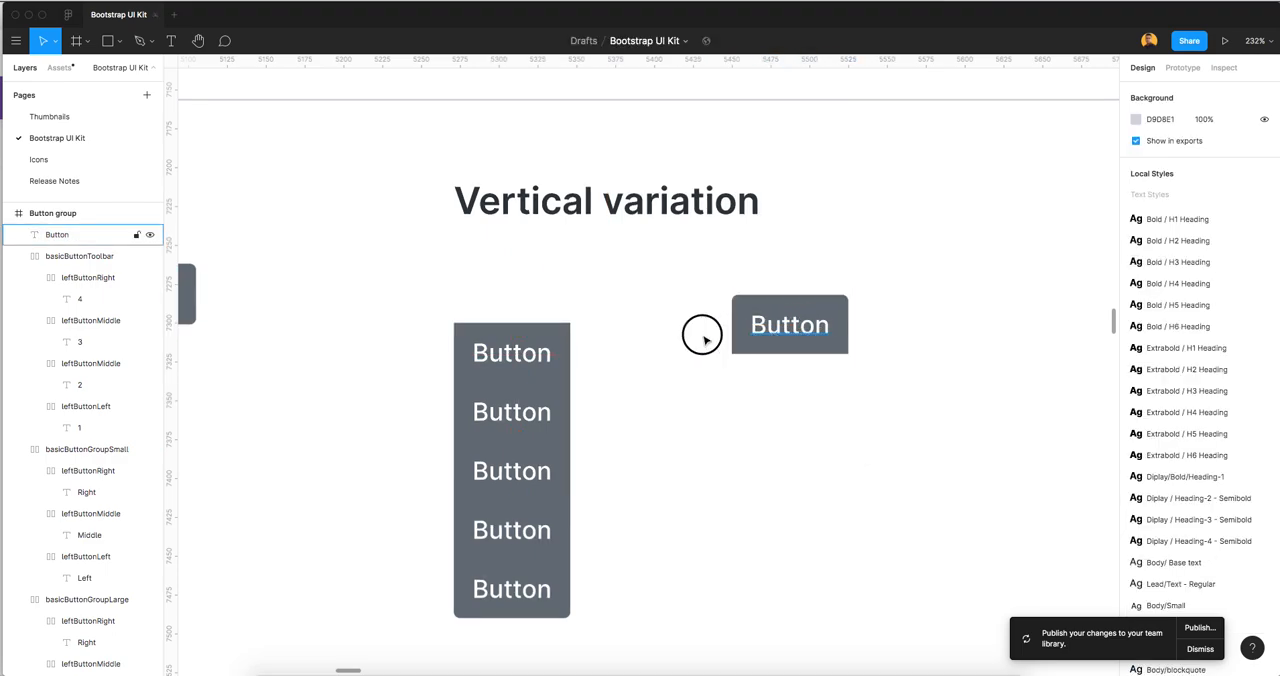
# Undo the move and return the top button to its place in the Vertical variation stack
pyautogui.press('super+z')
pyautogui.moveTo(843, 309); pyautogui.dragTo(928, 301)
pyautogui.press('super+z')
pyautogui.keyDown('shift'); pyautogui.click(790, 325); pyautogui.keyUp('shift')
pyautogui.moveTo(790, 325); pyautogui.dragTo(514, 295)
# Move the topmost Button label out beside the Vertical variation stack and set its fill to 000000
pyautogui.click(636, 337)
pyautogui.scroll(2, 640, 338)
pyautogui.hscroll(1, 644, 340)
pyautogui.click(641, 335)
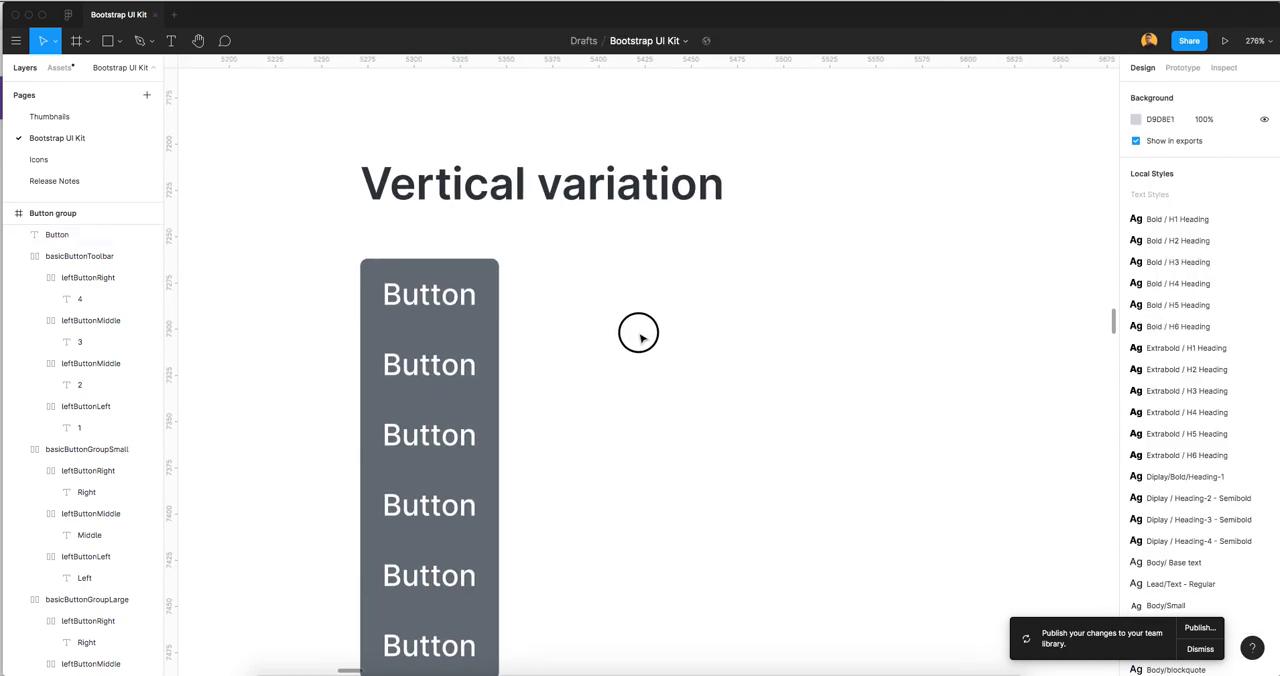
pyautogui.moveTo(407, 296); pyautogui.dragTo(603, 349)
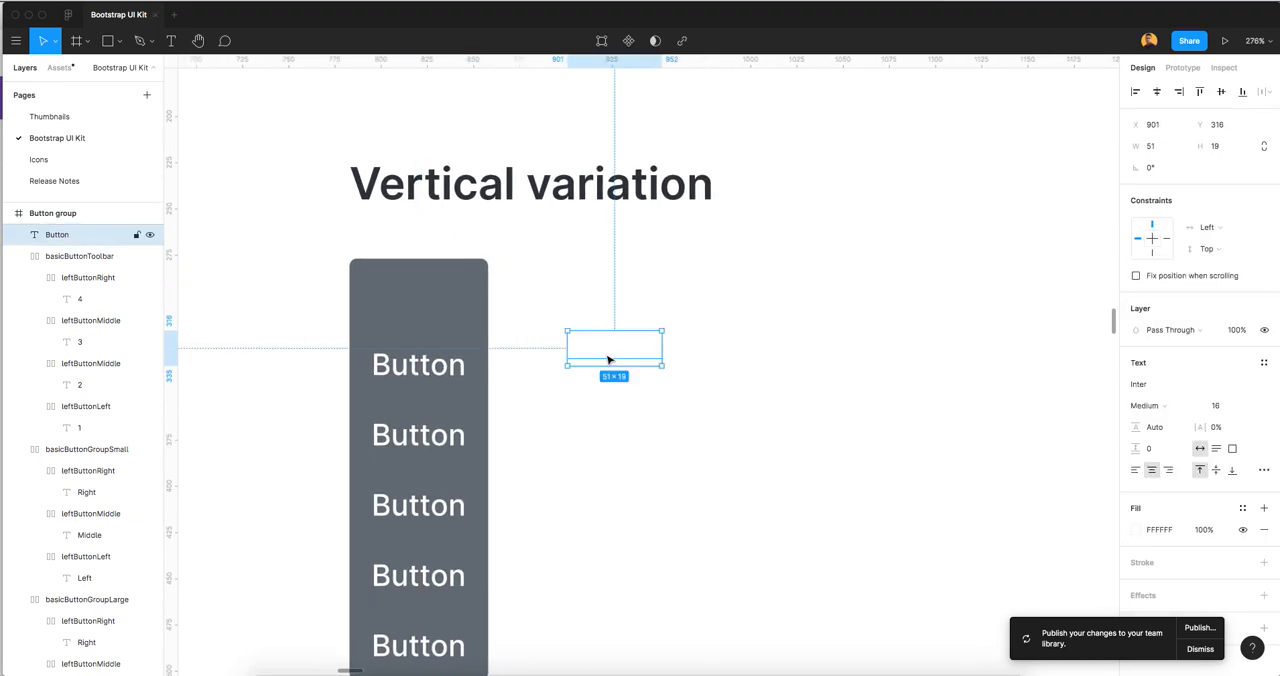
pyautogui.click(1172, 534)
pyautogui.write('000')
pyautogui.press('Tab')
pyautogui.click(751, 424)
# Wrap the detached Button label in a frame and apply auto layout to it
pyautogui.click(612, 352)
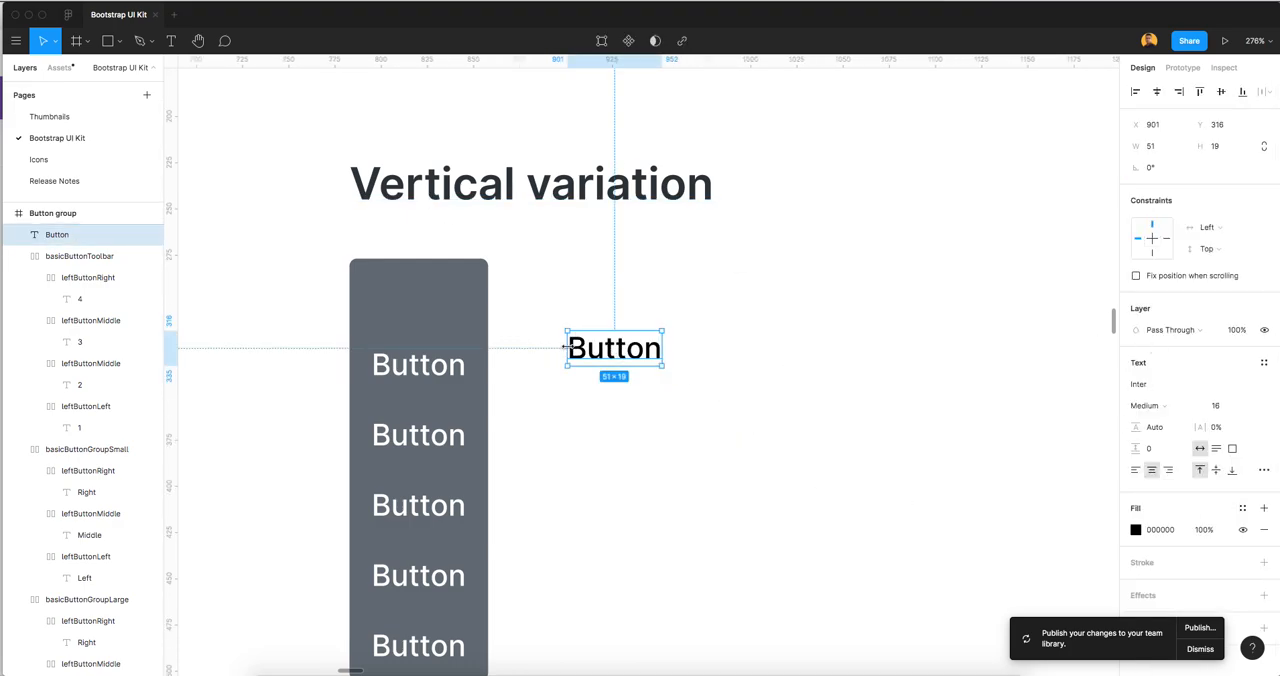
pyautogui.rightClick(590, 350)
pyautogui.click(645, 434)
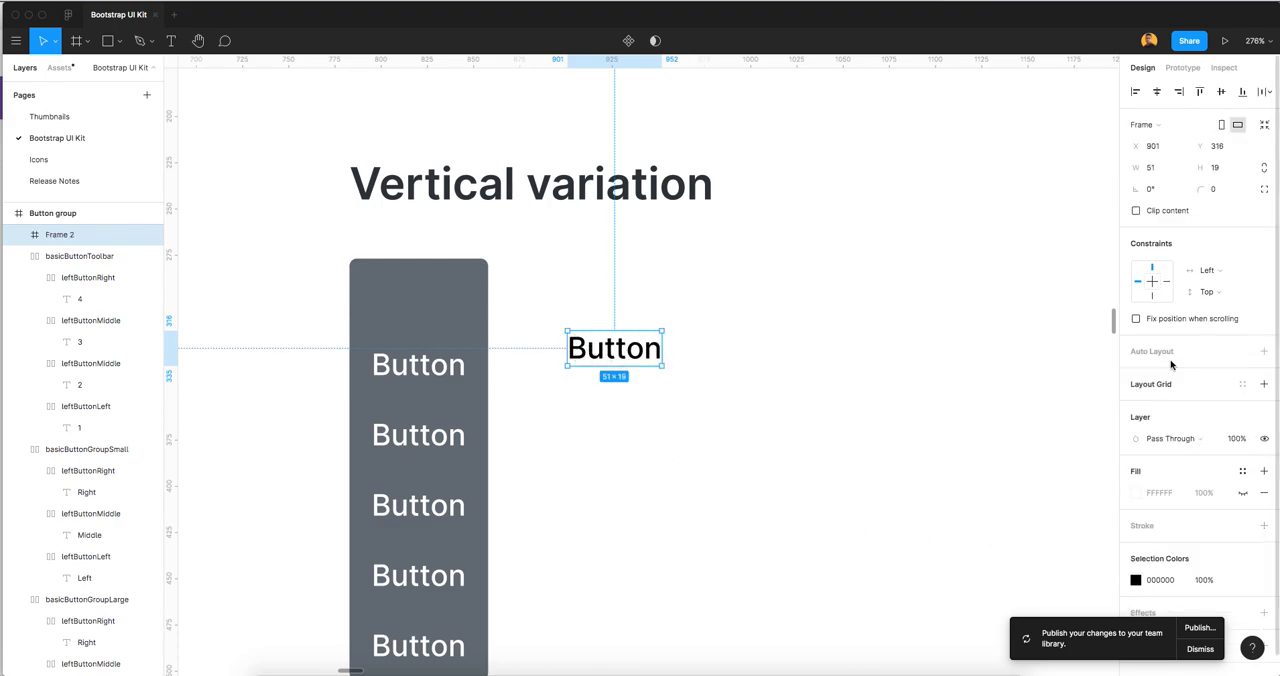
pyautogui.hotkey('shift', 'a')
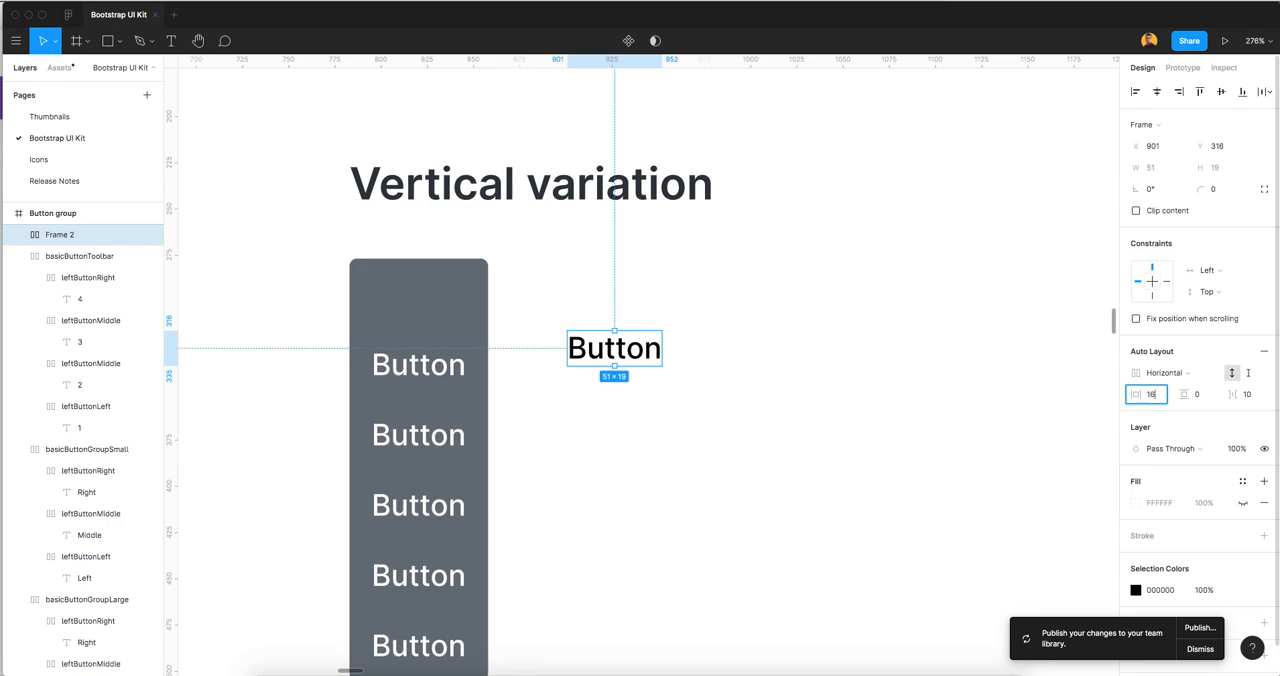
# Set the Button frame's auto layout padding to 16 horizontally and 10 vertically
pyautogui.press('Tab')
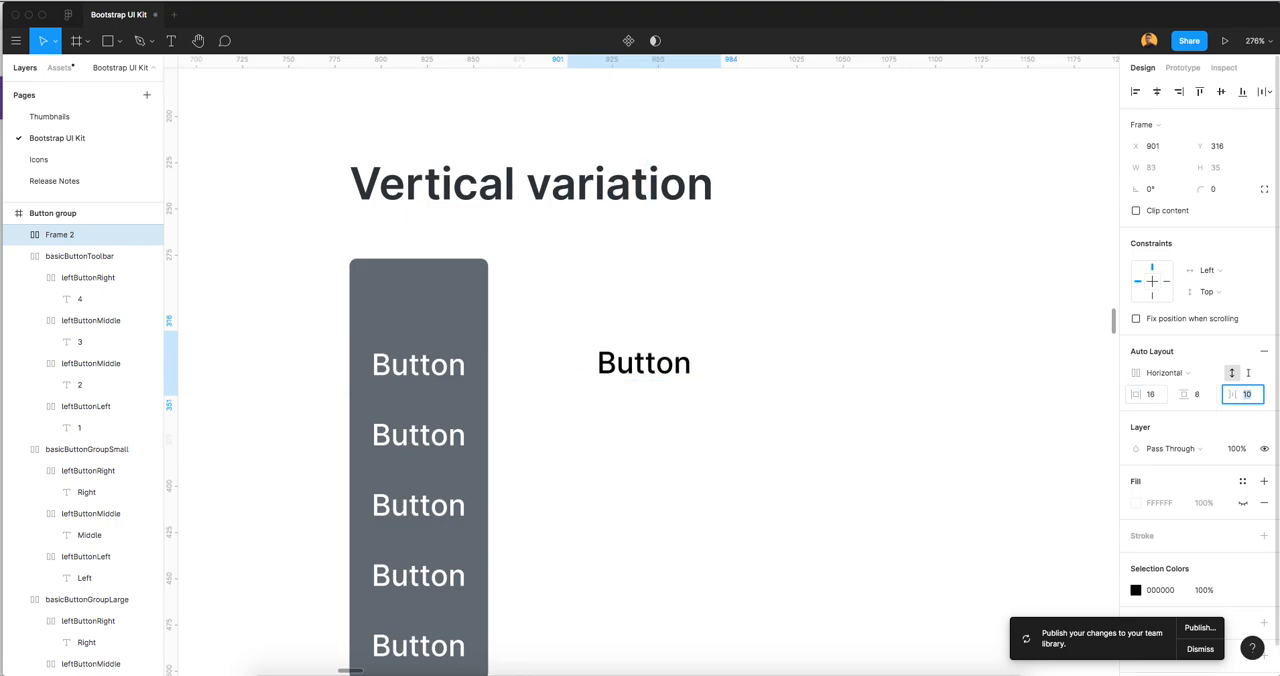
pyautogui.write('8')
pyautogui.press('Tab')
pyautogui.press('Escape')
pyautogui.click(1197, 394)
pyautogui.write('10')
pyautogui.press('Tab')
# Move the framed Button beside the top of the vertical stack and check basicButtonGroup's size for comparison
pyautogui.moveTo(660, 373); pyautogui.dragTo(624, 298)
pyautogui.scroll(-5, 666, 380)
pyautogui.click(371, 373)
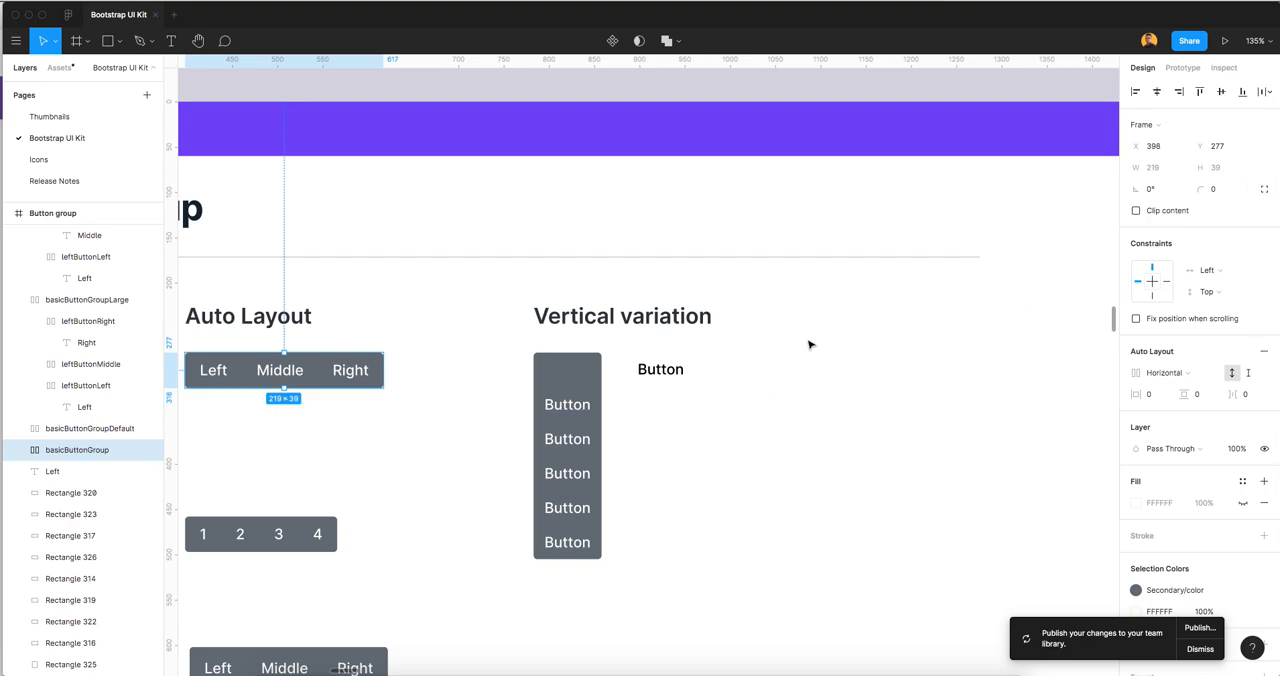
# Apply the Secondary/color style as the fill of the framed Button
pyautogui.click(690, 368)
pyautogui.scroll(5, 690, 370)
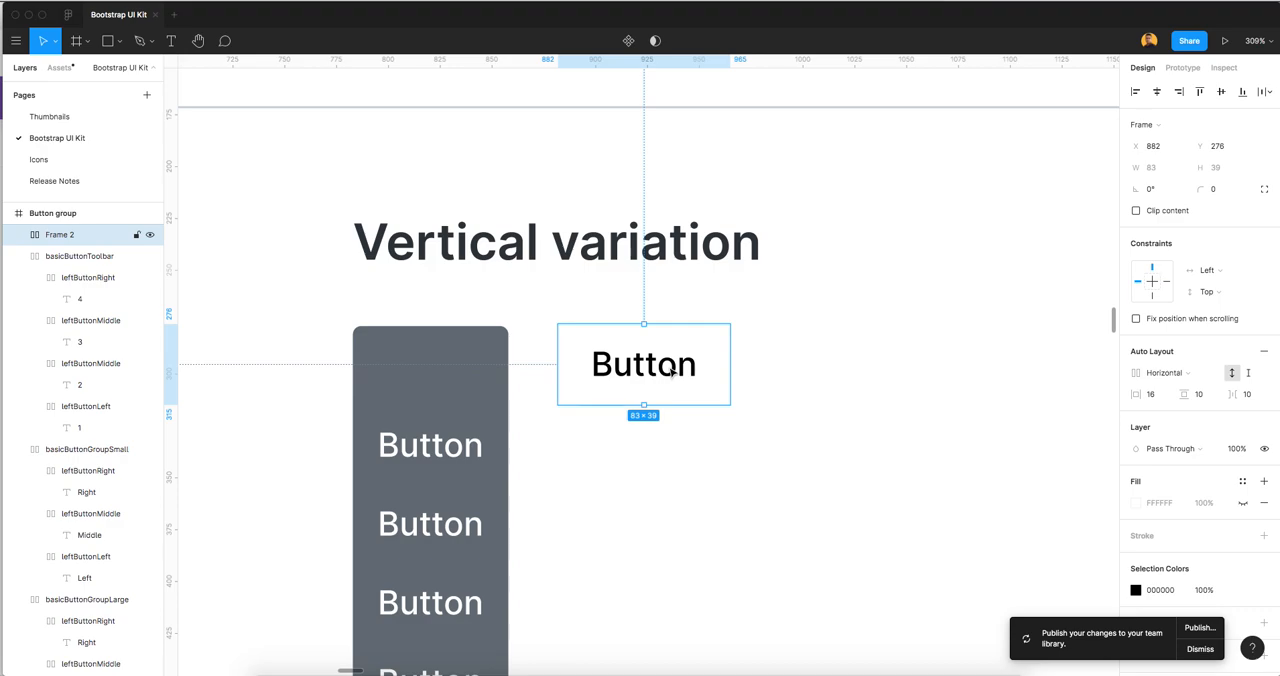
pyautogui.scroll(-1, 1200, 500)
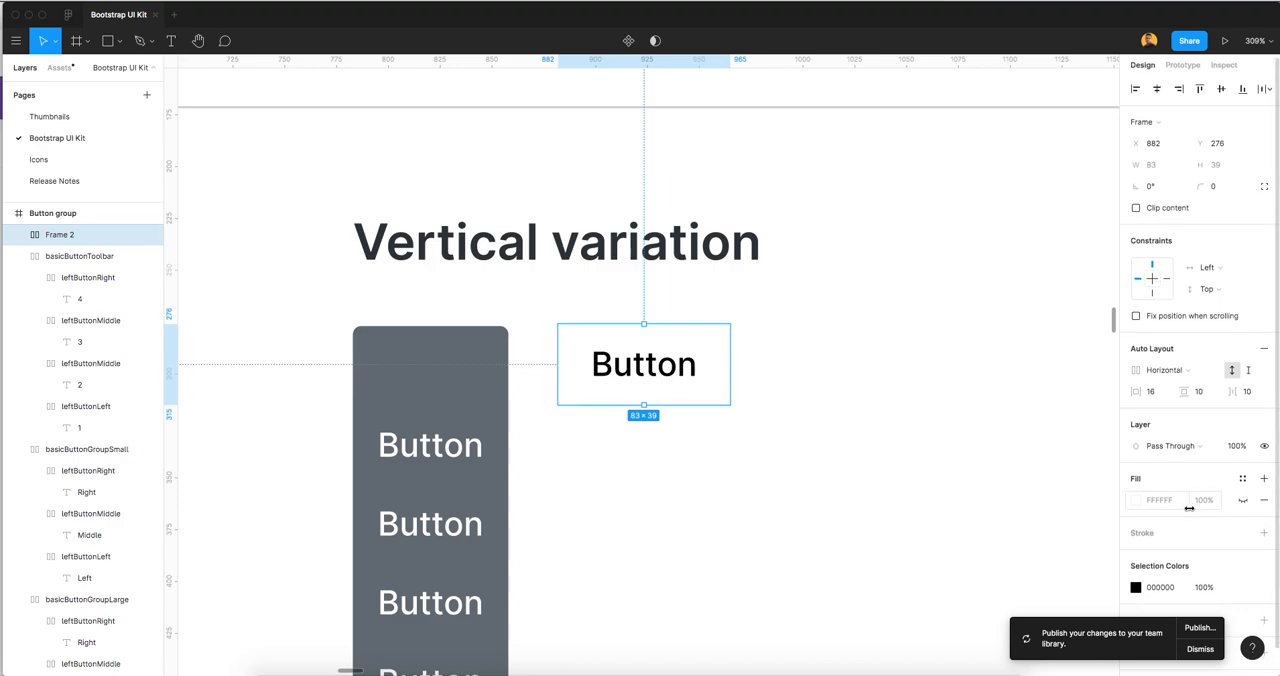
pyautogui.click(1243, 478)
pyautogui.click(1147, 600)
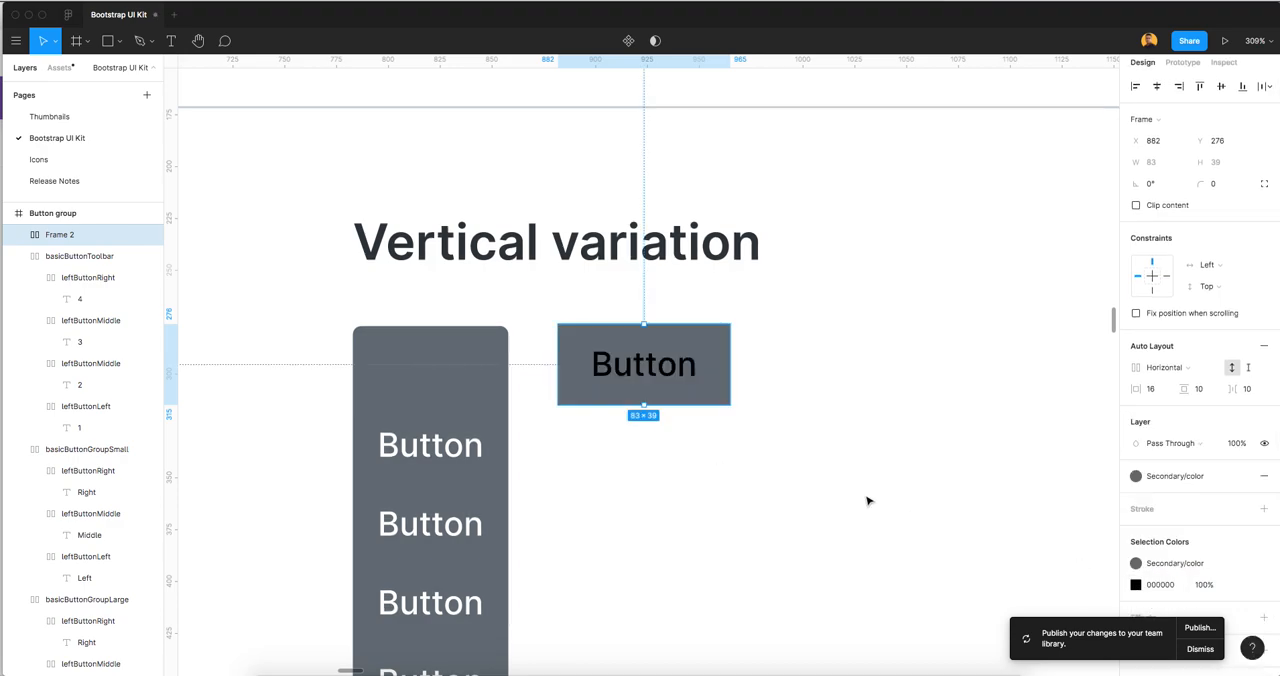
# Set the Button label's color to FFFFFF and clear the selection
pyautogui.click(1157, 421)
pyautogui.write('fff')
pyautogui.press('Return')
pyautogui.press('Escape')
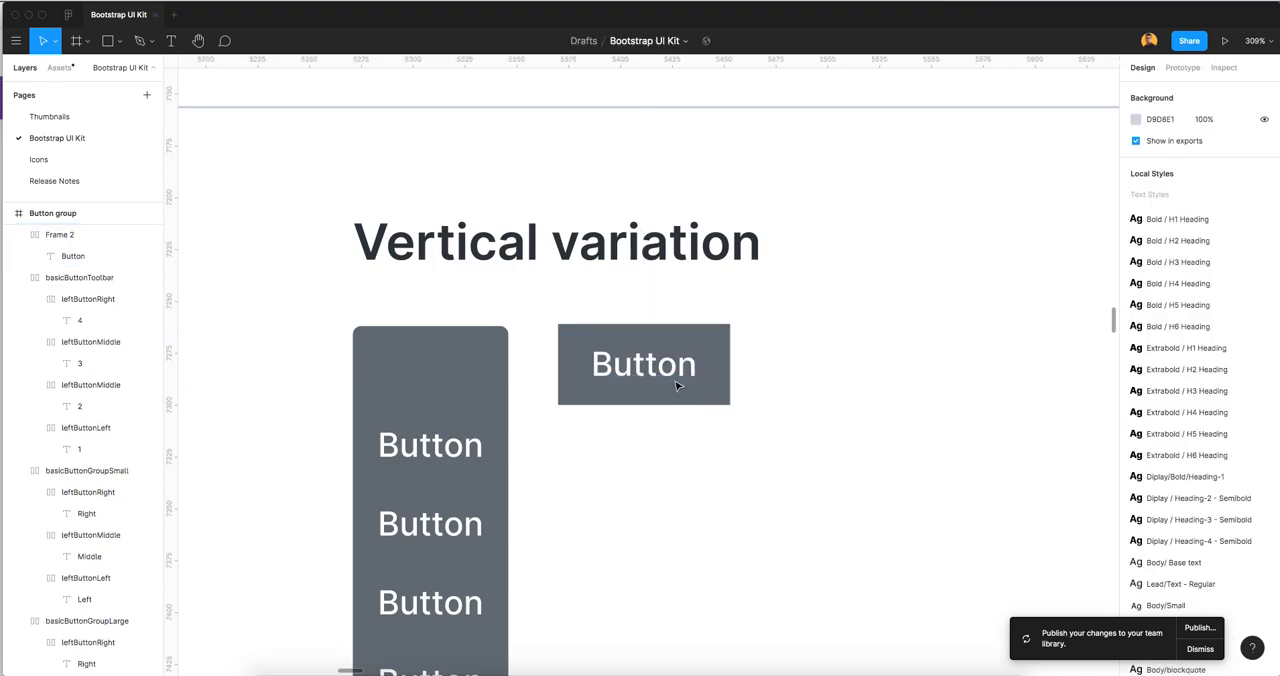
# Set the framed Button's two top corner radii to 4, keeping the bottom corners square
pyautogui.click(726, 352)
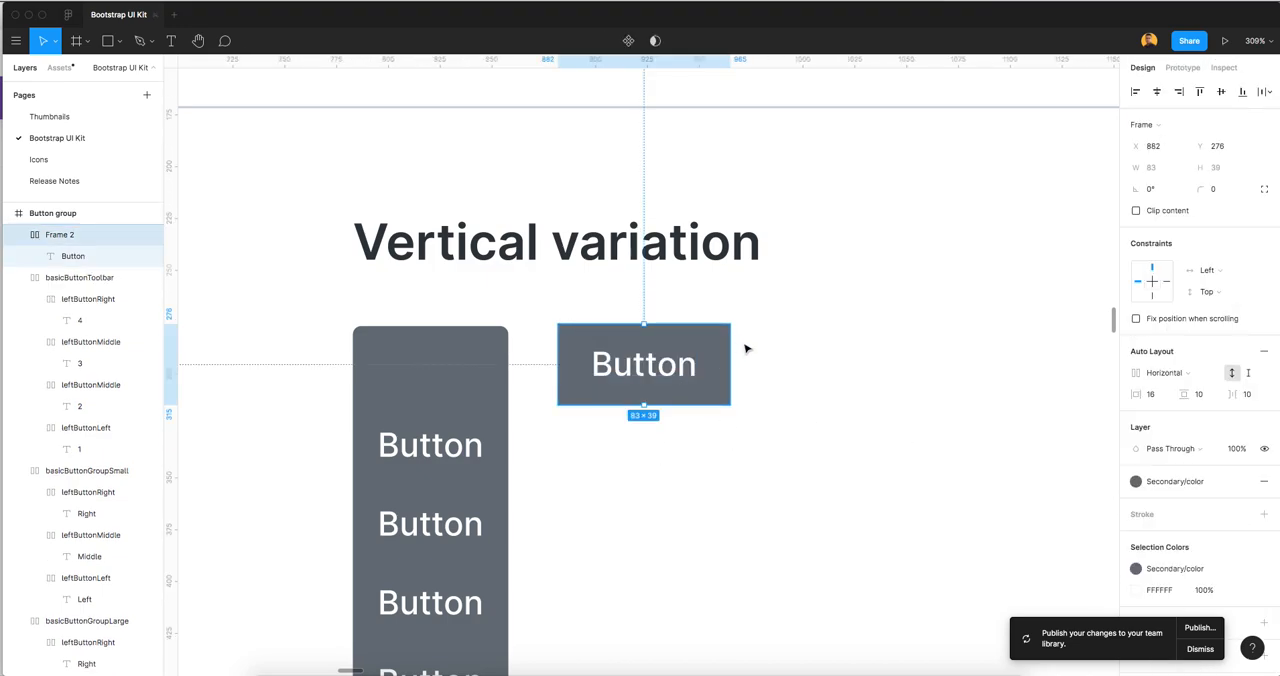
pyautogui.click(1264, 189)
pyautogui.click(1147, 211)
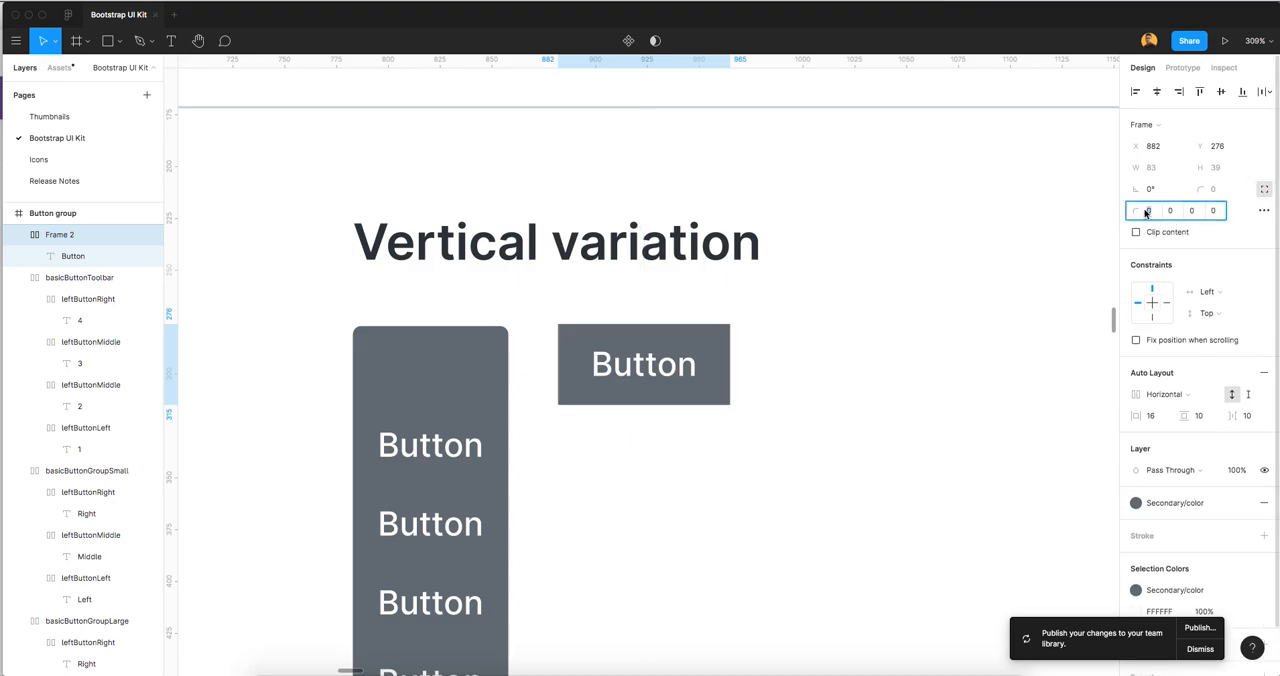
pyautogui.write('4')
pyautogui.press('Tab')
pyautogui.click(770, 434)
pyautogui.scroll(-5, 769, 433)
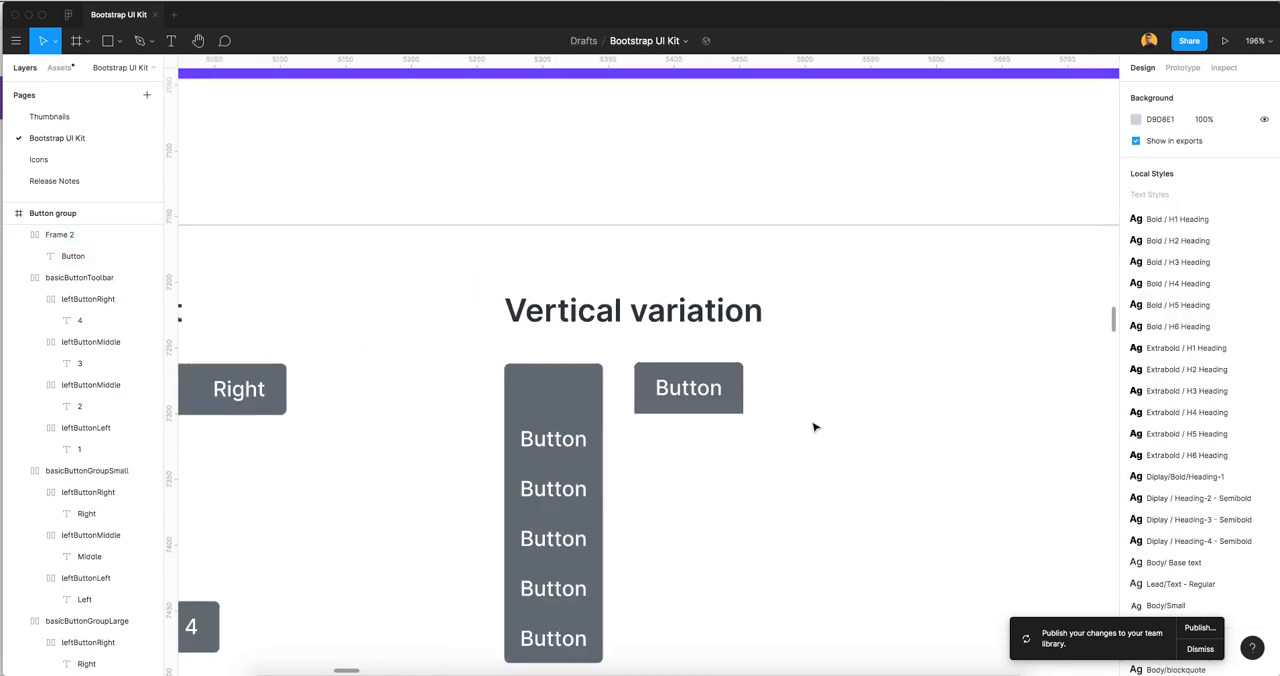
# Rename the Button frame as VerticalButtonGroup
pyautogui.moveTo(829, 422); pyautogui.dragTo(695, 379)
pyautogui.click(573, 334)
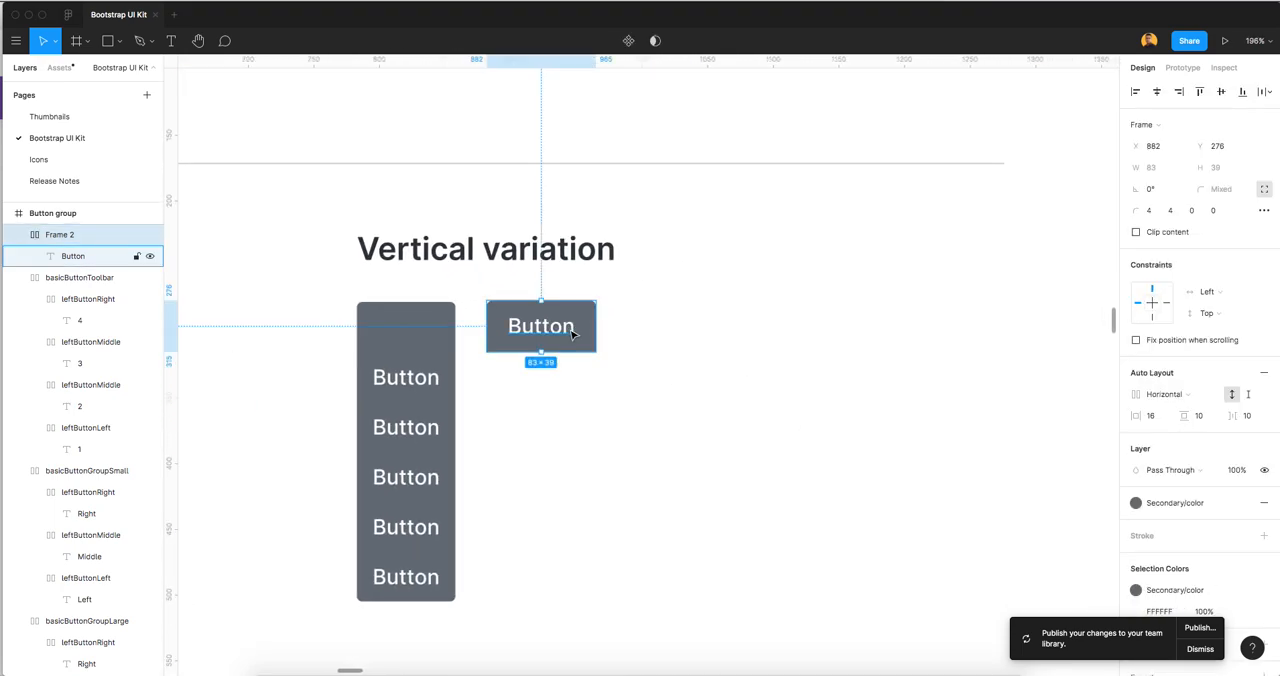
pyautogui.press('super+r')
pyautogui.write('V')
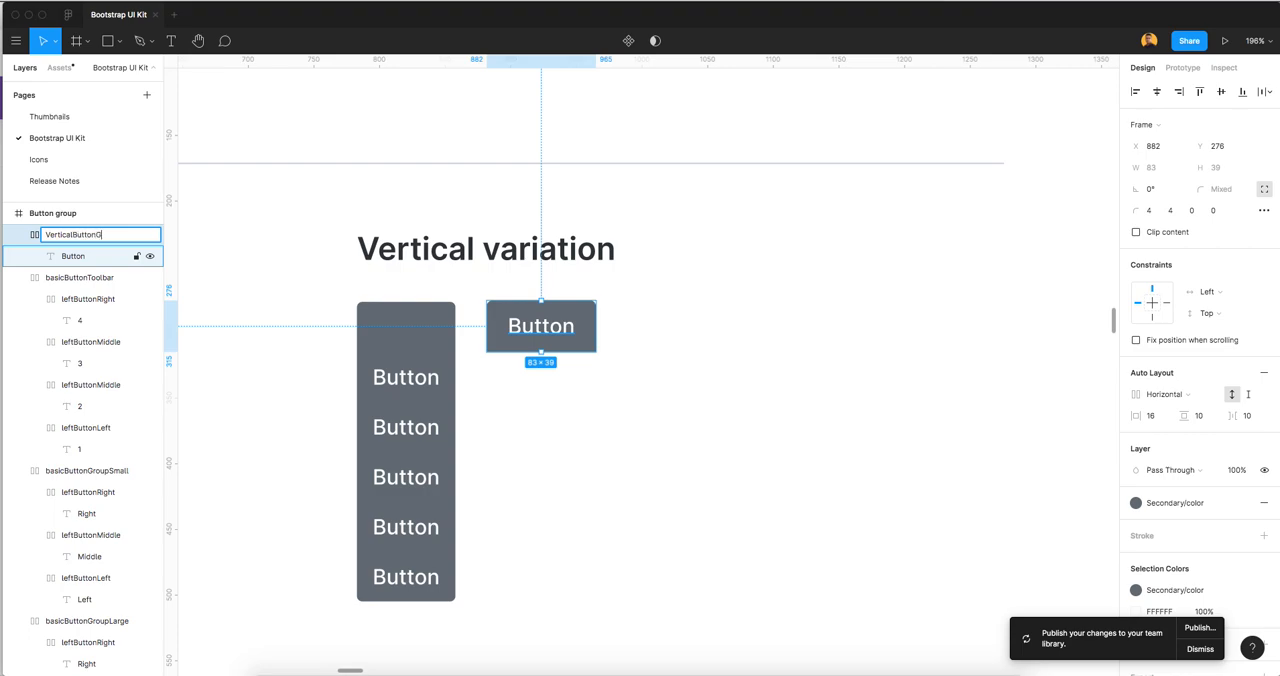
pyautogui.press('Return')
# Duplicate the VerticalButtonGroup button straight below the original at Y 377
pyautogui.click(582, 366)
pyautogui.click(562, 339)
pyautogui.moveTo(562, 339); pyautogui.dragTo(563, 471)
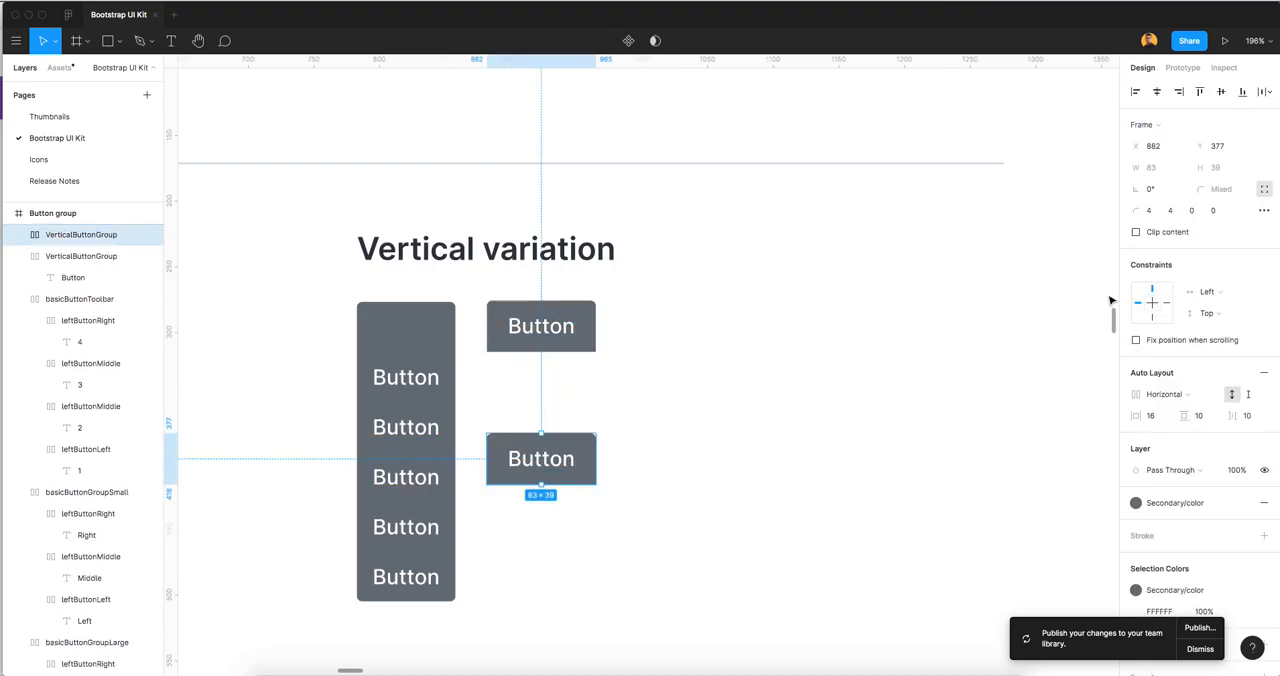
# Set the lower copy's top corner radii to 0 and bottom ones to 4, and move it down to Y 404
pyautogui.click(1150, 210)
pyautogui.write('0')
pyautogui.press('Tab')
pyautogui.write('0')
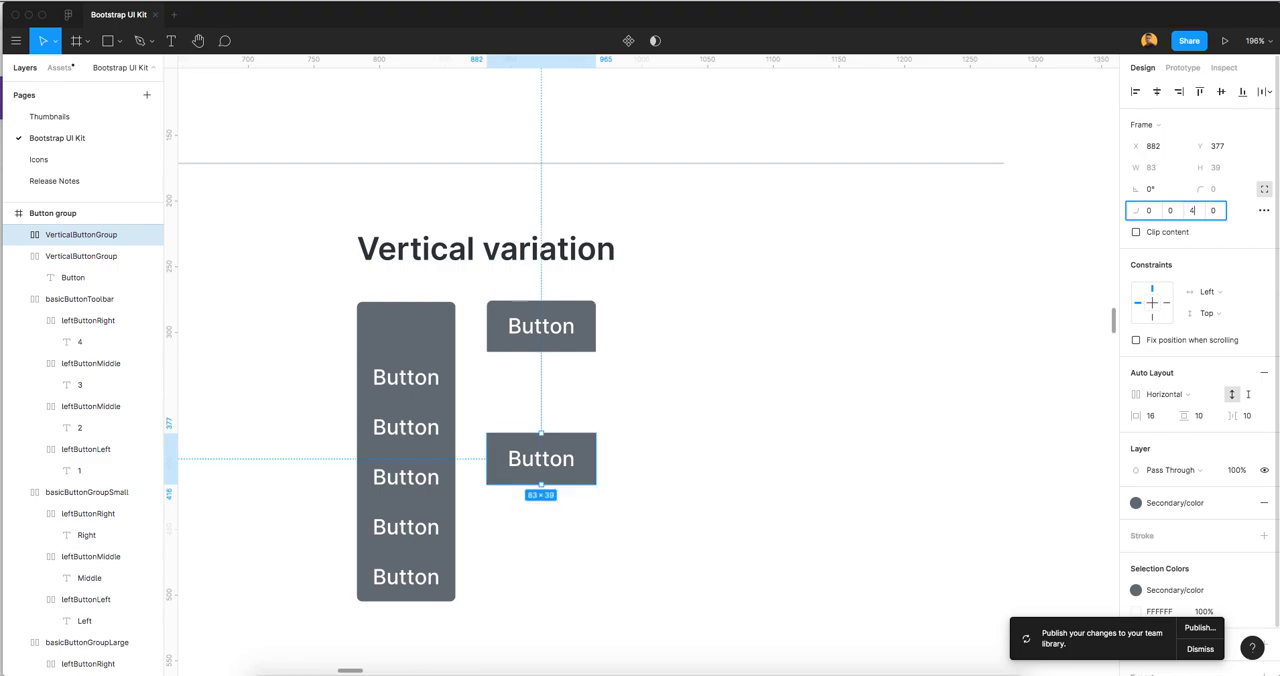
pyautogui.press('Tab')
pyautogui.write('4')
pyautogui.press('Return')
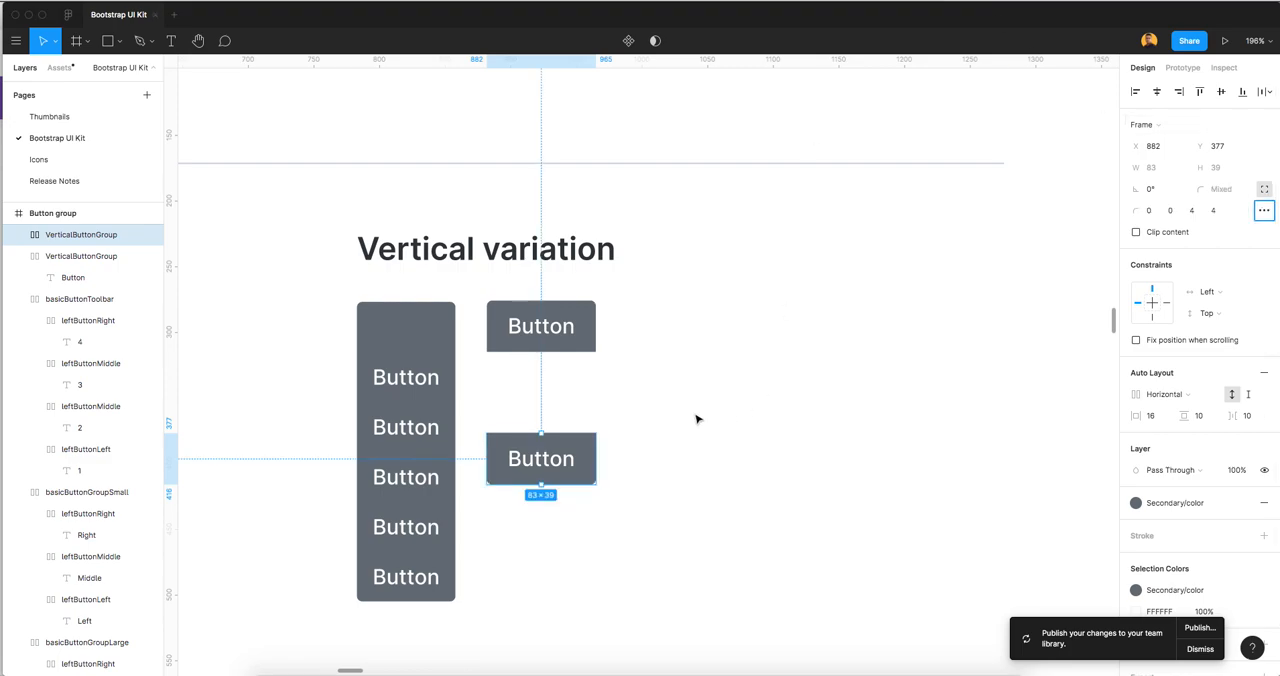
pyautogui.moveTo(543, 452); pyautogui.dragTo(548, 494)
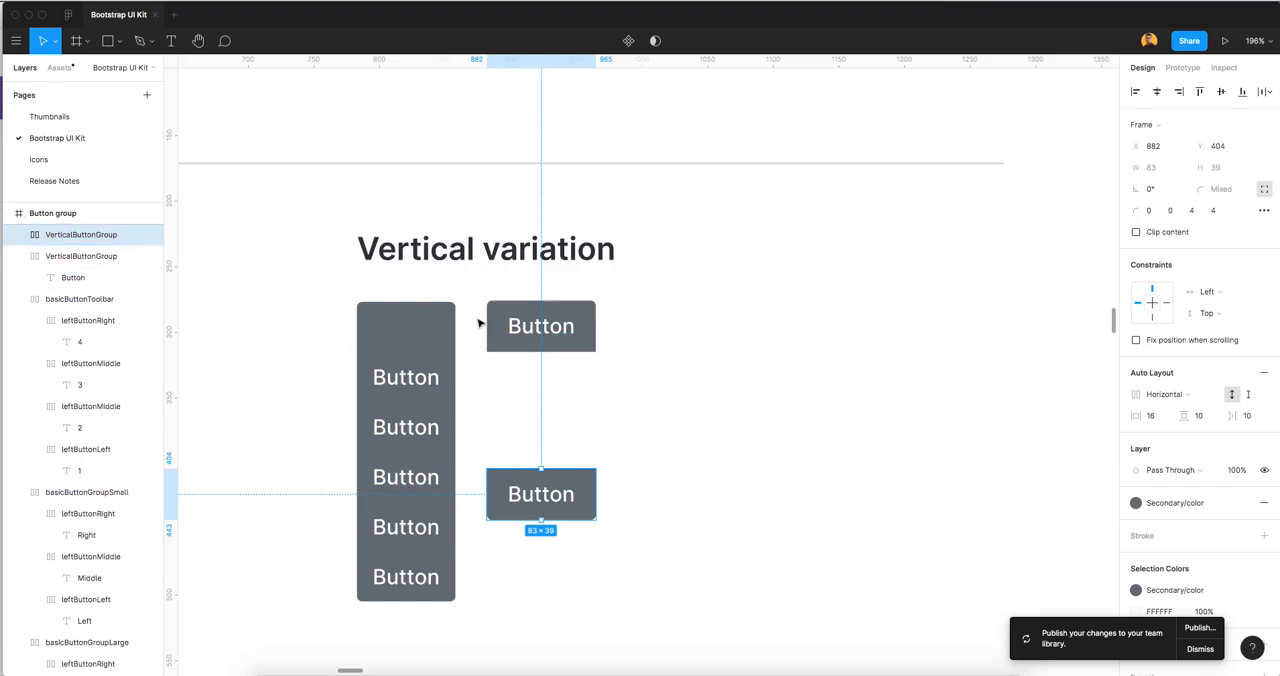
# Rename the upper button's frame as VerticalButtonGroupTop
pyautogui.click(524, 337)
pyautogui.doubleClick(135, 262)
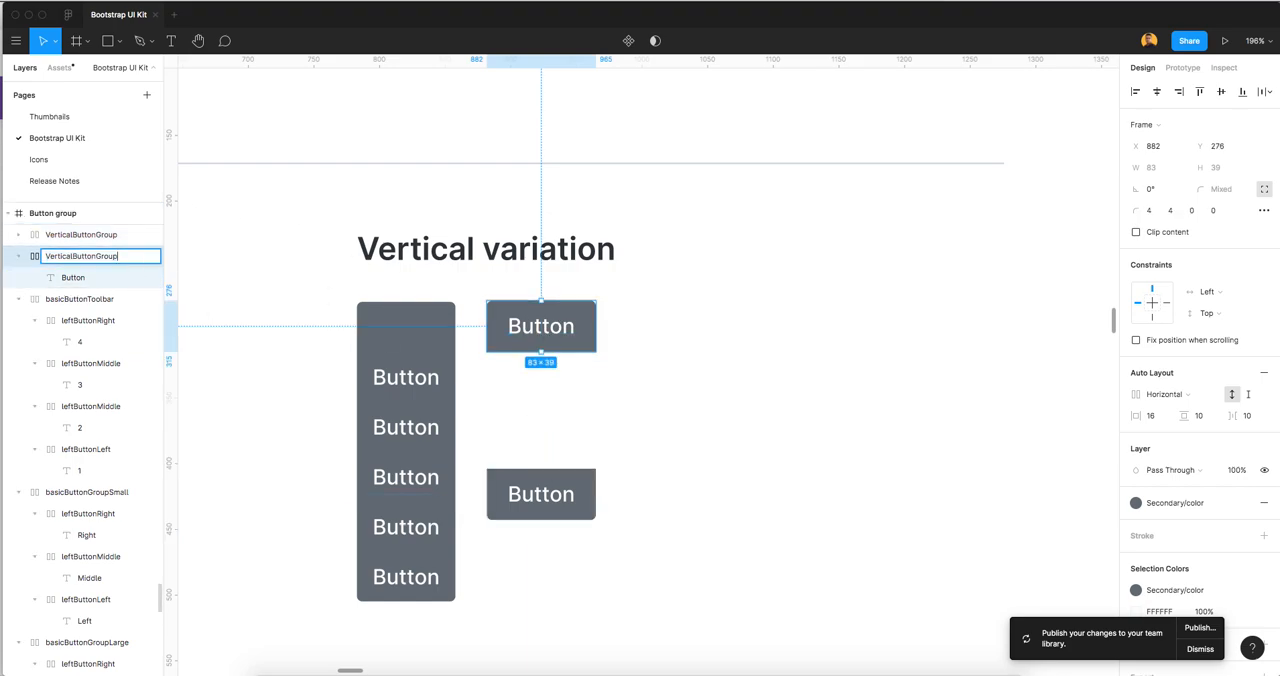
pyautogui.press('Return')
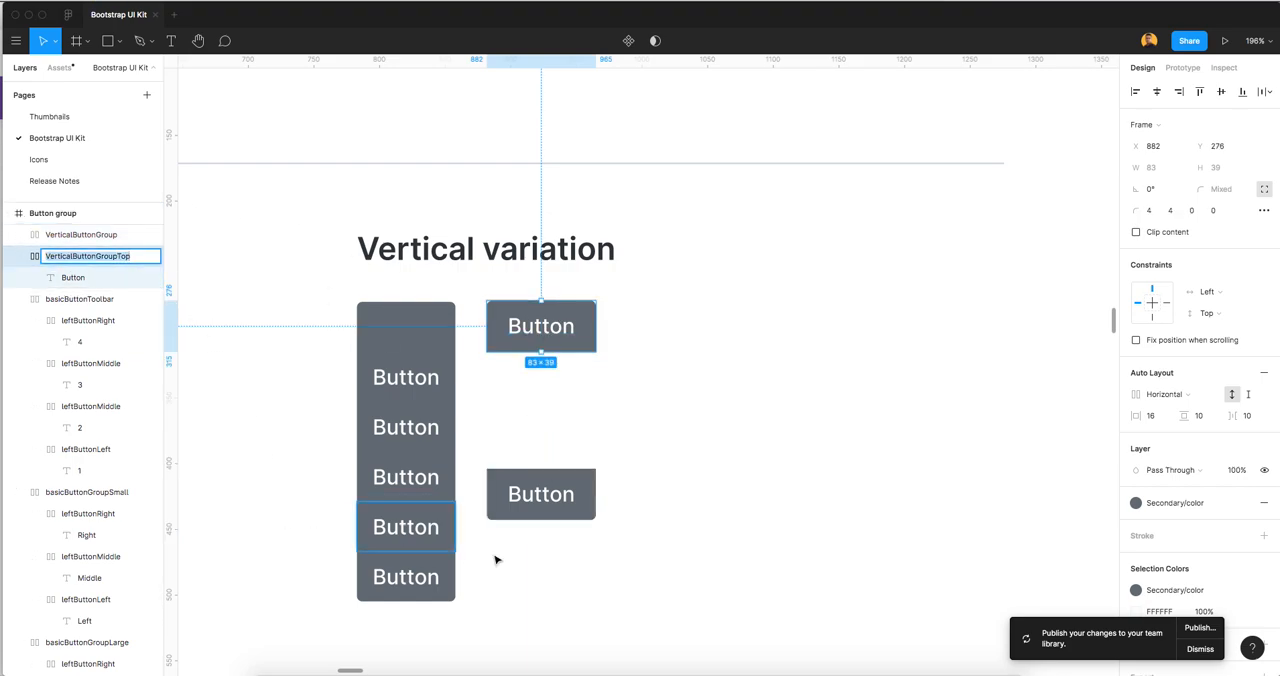
# Rename the lower button's frame as VerticalButtonGroupBottom and move it slightly further down
pyautogui.click(578, 484)
pyautogui.doubleClick(127, 236)
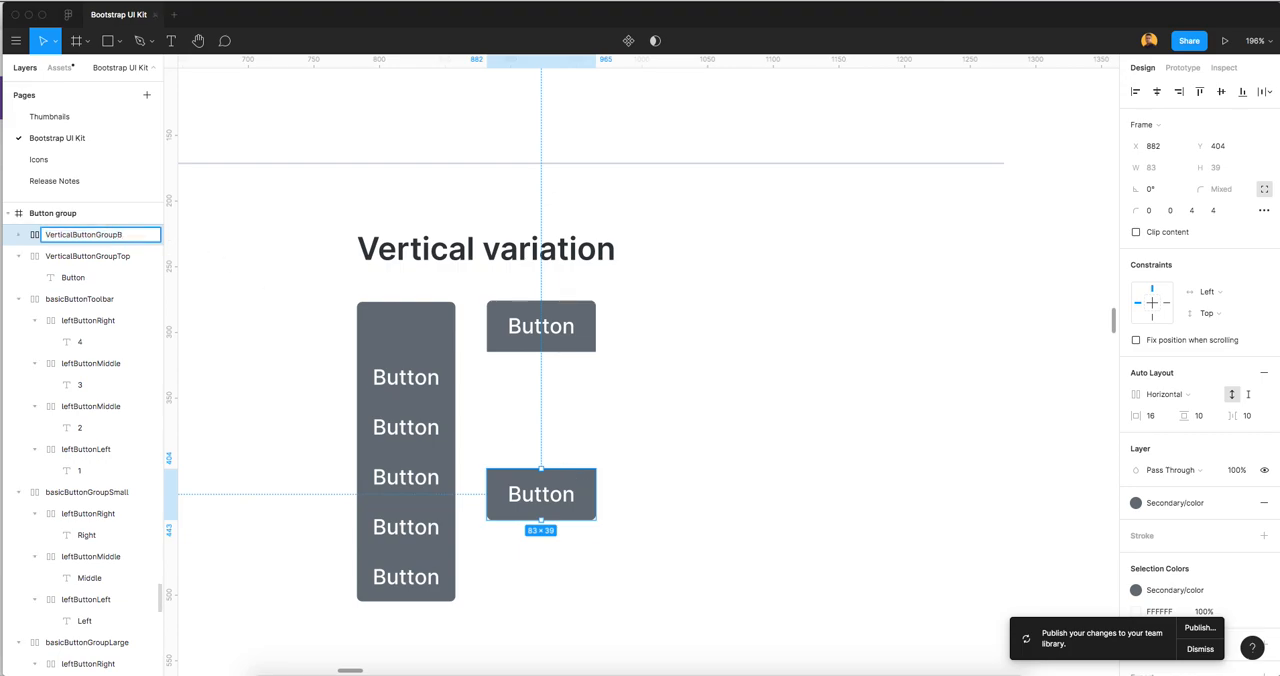
pyautogui.press('Return')
pyautogui.click(701, 453)
pyautogui.moveTo(581, 482); pyautogui.dragTo(581, 515)
# Duplicate the VerticalButtonGroupTop button below the original at Y 335 and set all its corner radii to 0
pyautogui.click(583, 328)
pyautogui.keyDown('alt'); pyautogui.moveTo(583, 328); pyautogui.dragTo(583, 406); pyautogui.keyUp('alt')
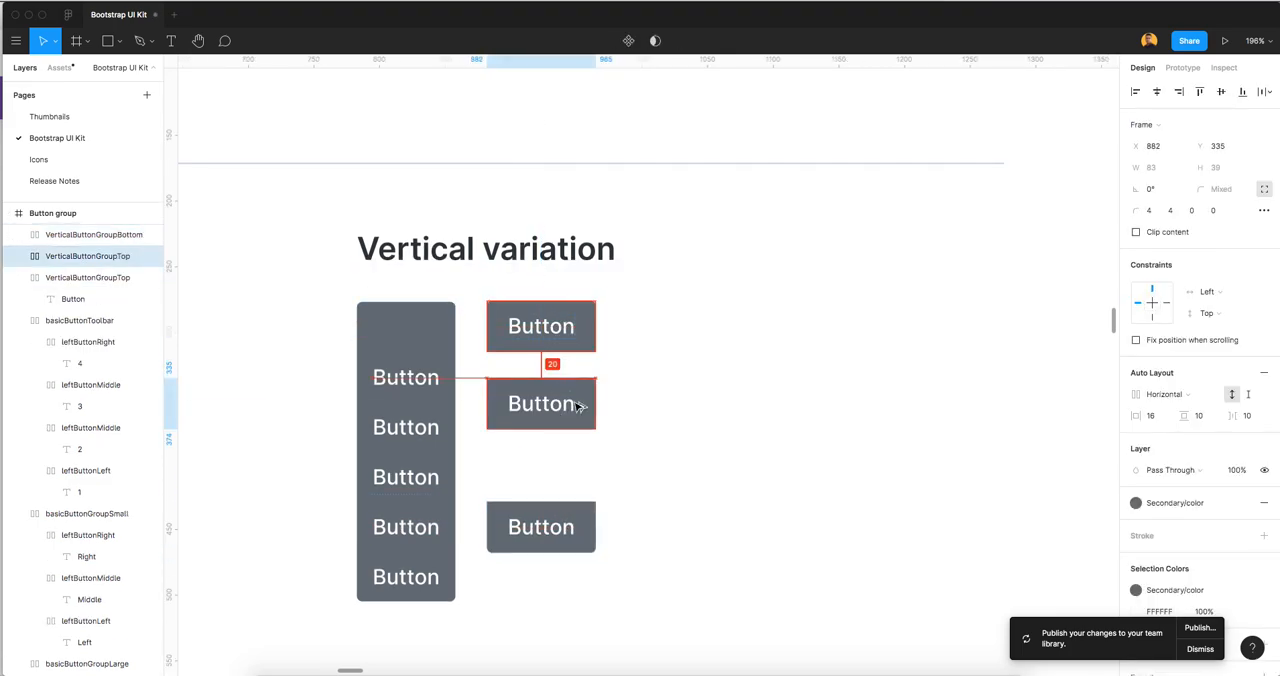
pyautogui.click(1155, 213)
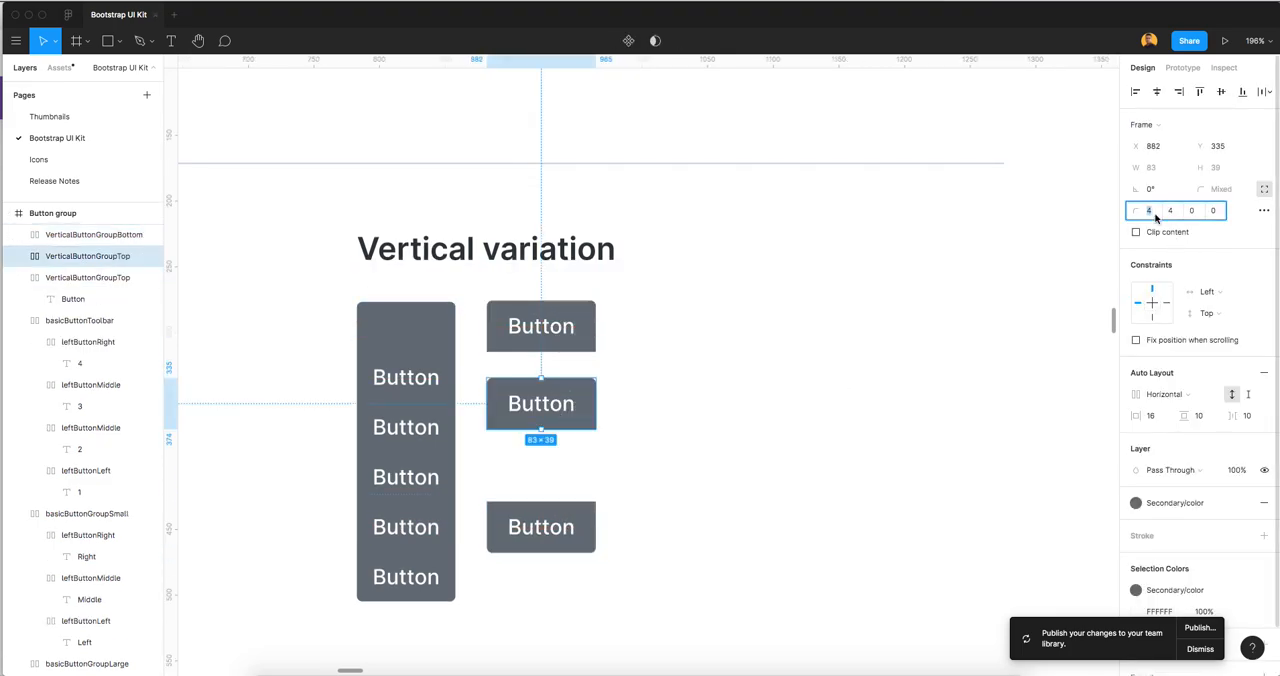
pyautogui.write('0')
pyautogui.press('Tab')
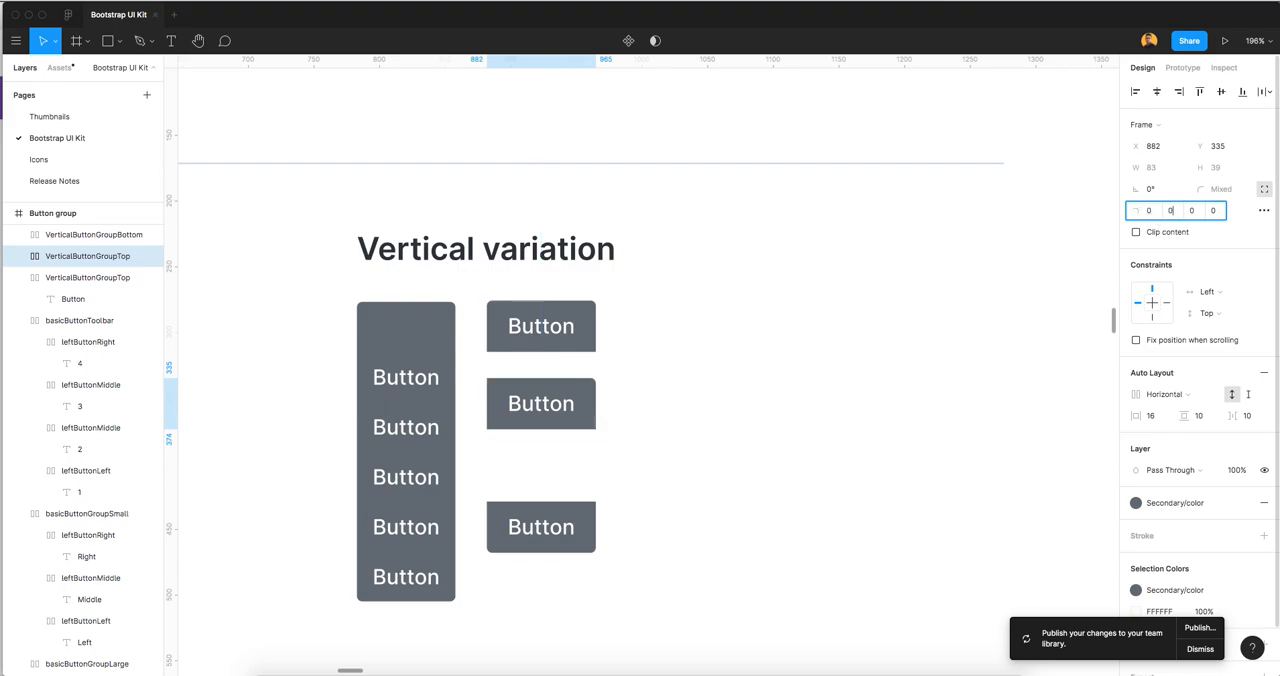
pyautogui.press('Return')
pyautogui.click(646, 391)
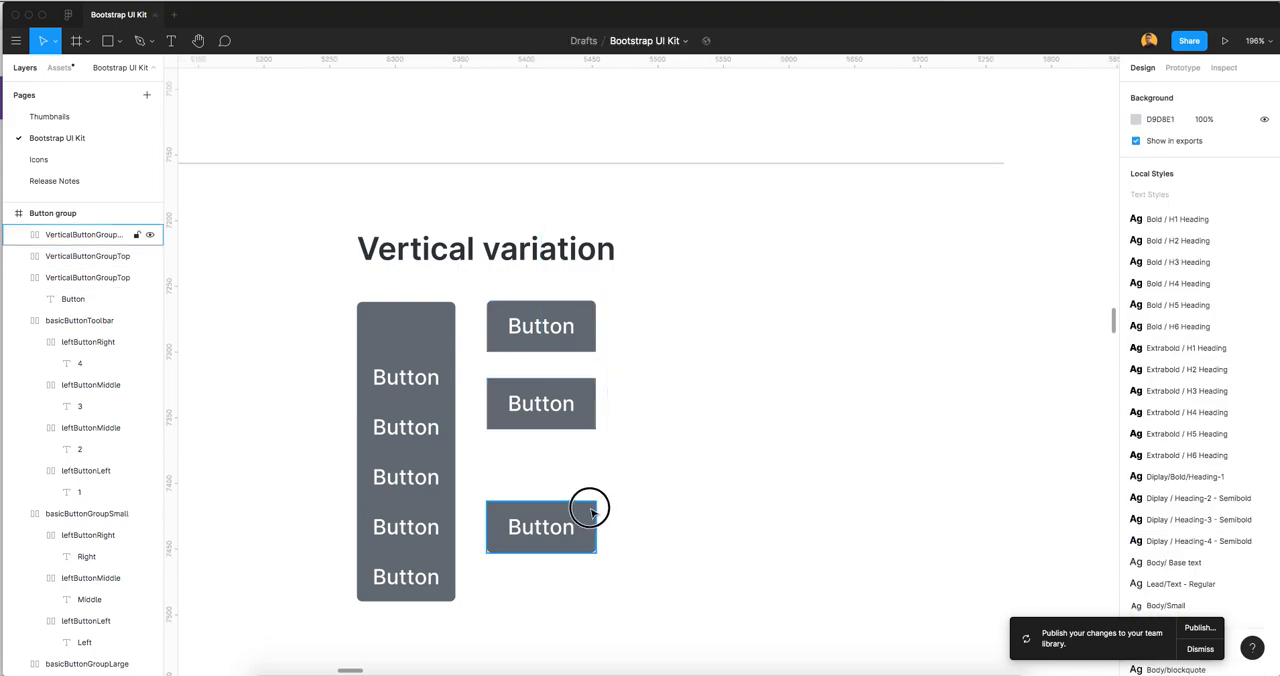
# Move the VerticalButtonGroupBottom button up to Y 396, close beneath the middle button
pyautogui.moveTo(590, 512); pyautogui.dragTo(597, 486)
pyautogui.click(643, 425)
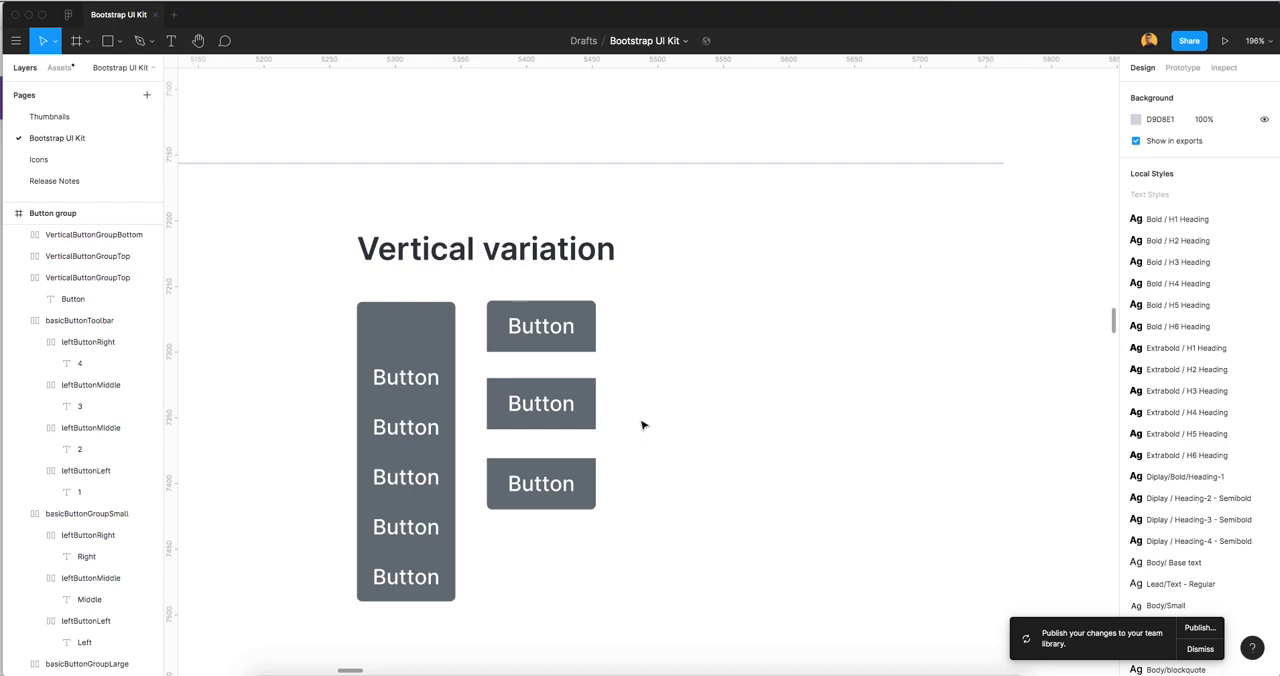
pyautogui.click(571, 328)
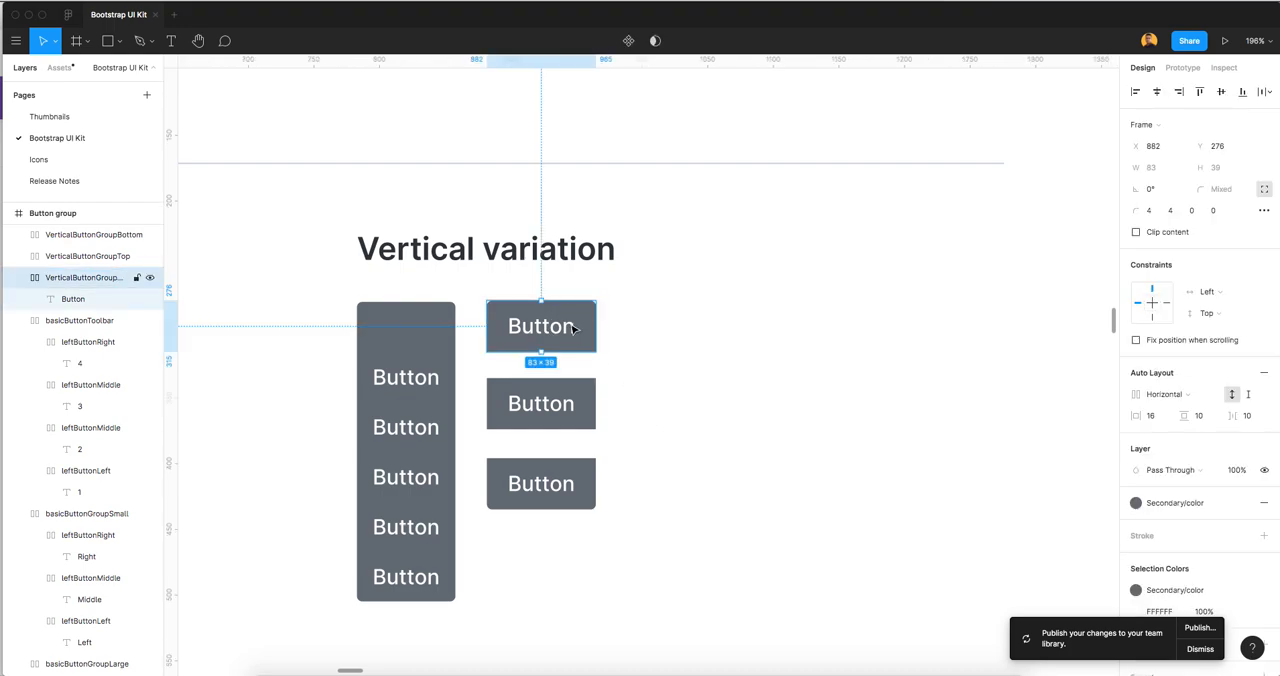
pyautogui.click(570, 503)
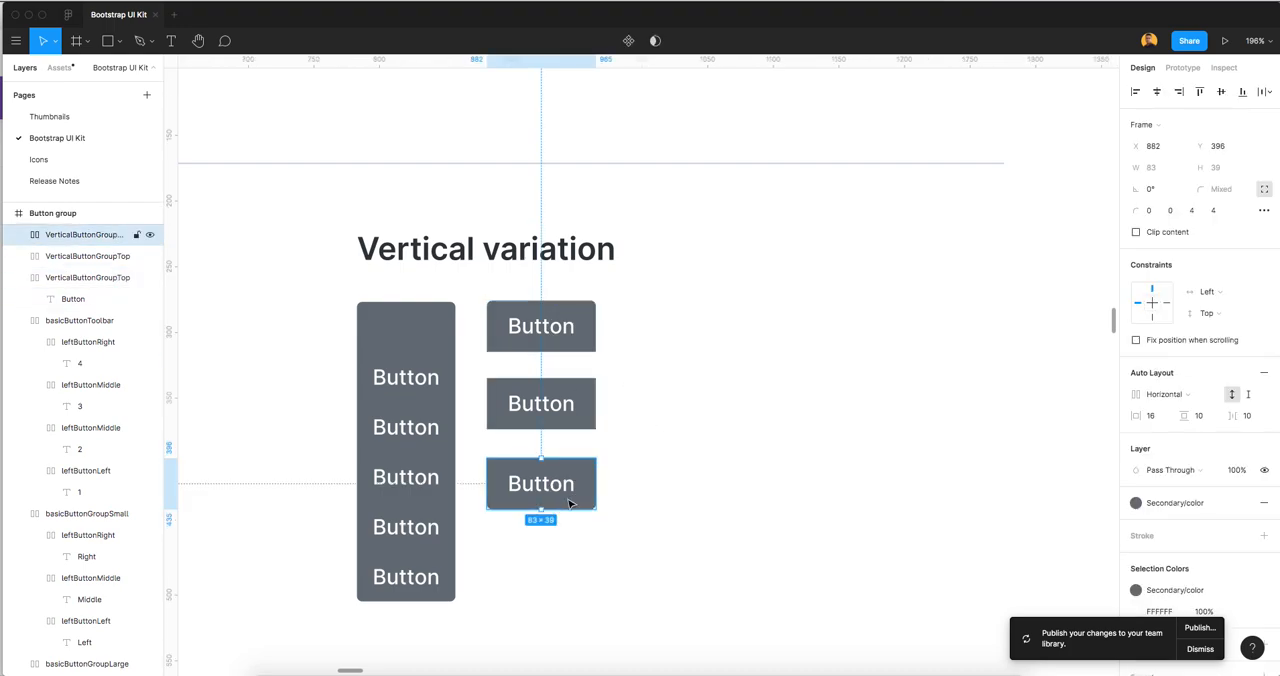
pyautogui.click(573, 411)
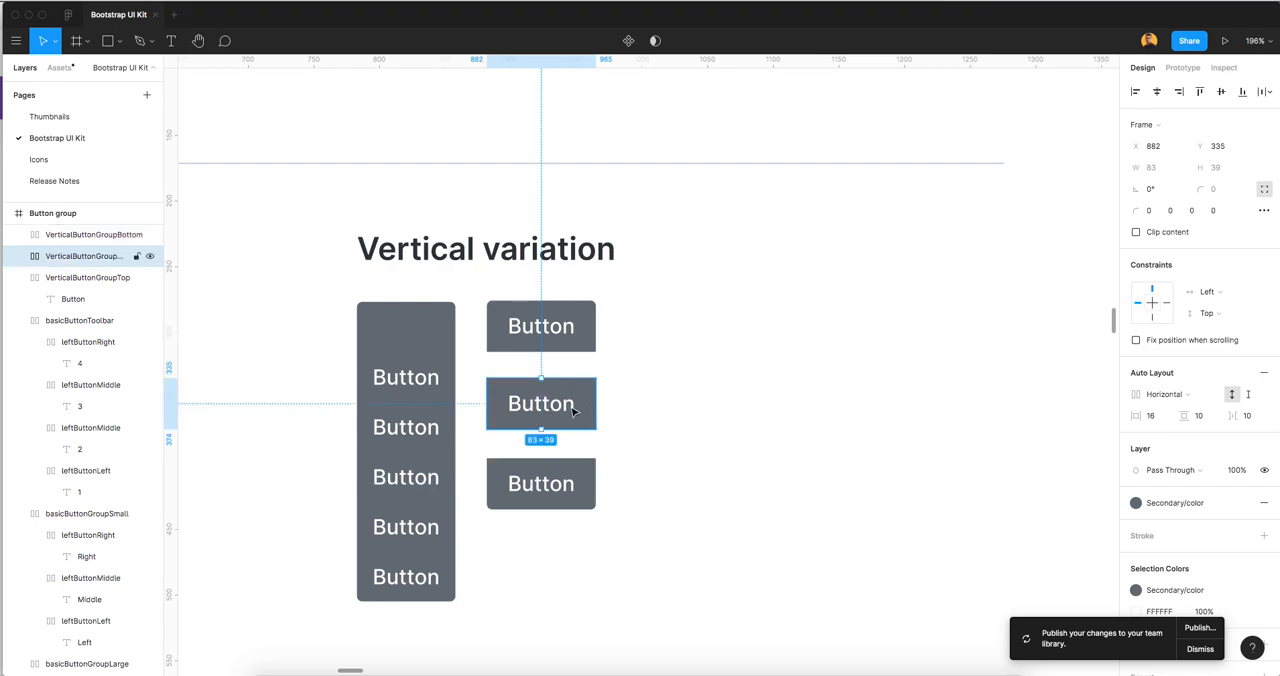
pyautogui.click(638, 345)
# Wrap the three new vertical buttons in a frame and name it verticalVariation
pyautogui.moveTo(626, 312); pyautogui.dragTo(520, 545)
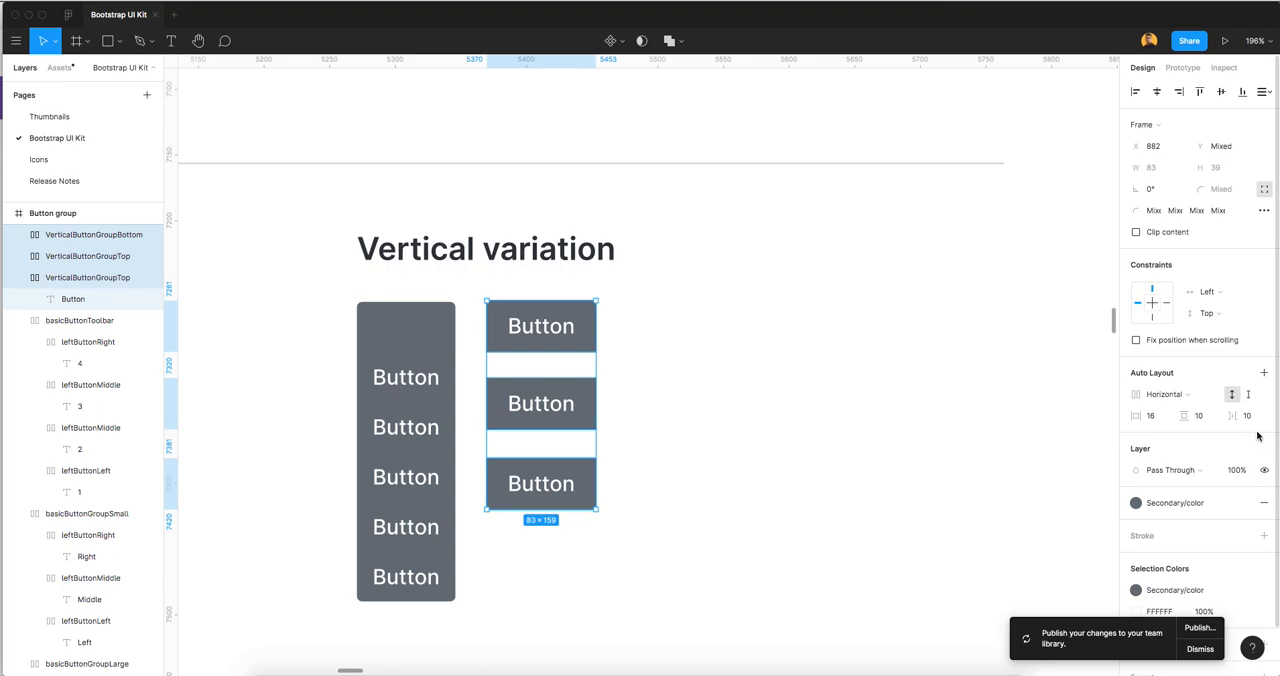
pyautogui.rightClick(131, 258)
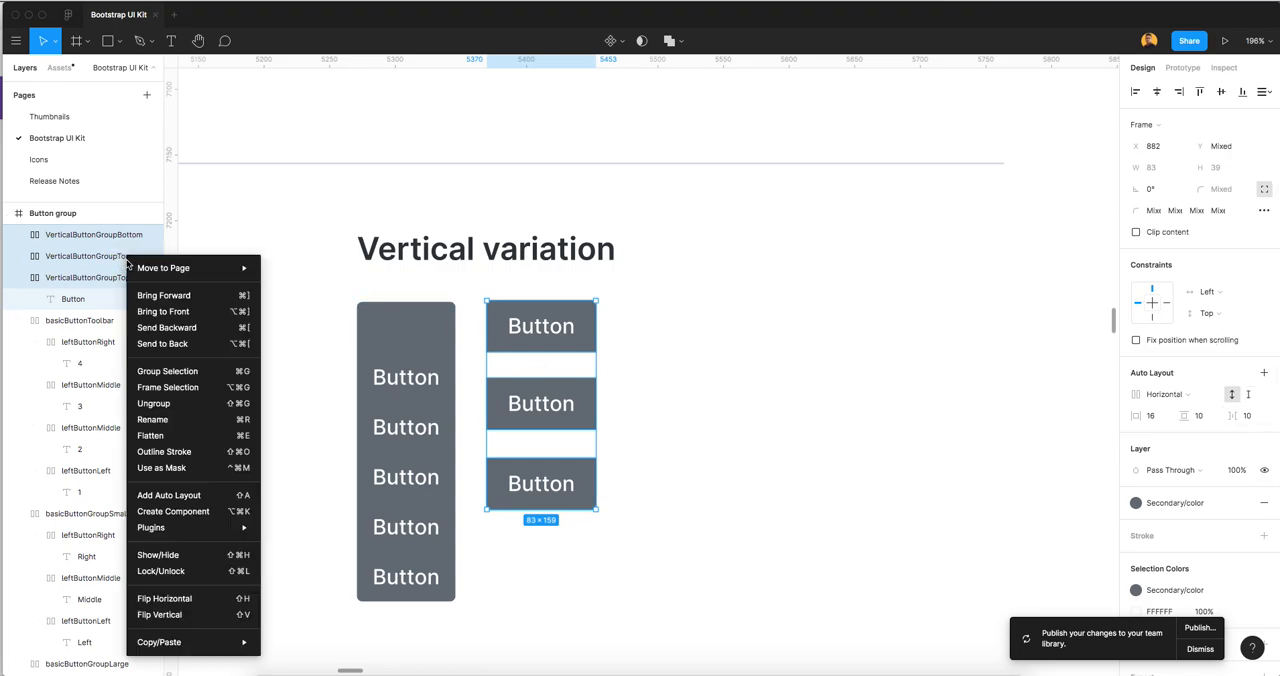
pyautogui.click(158, 391)
pyautogui.press('super+r')
pyautogui.write('Ver')
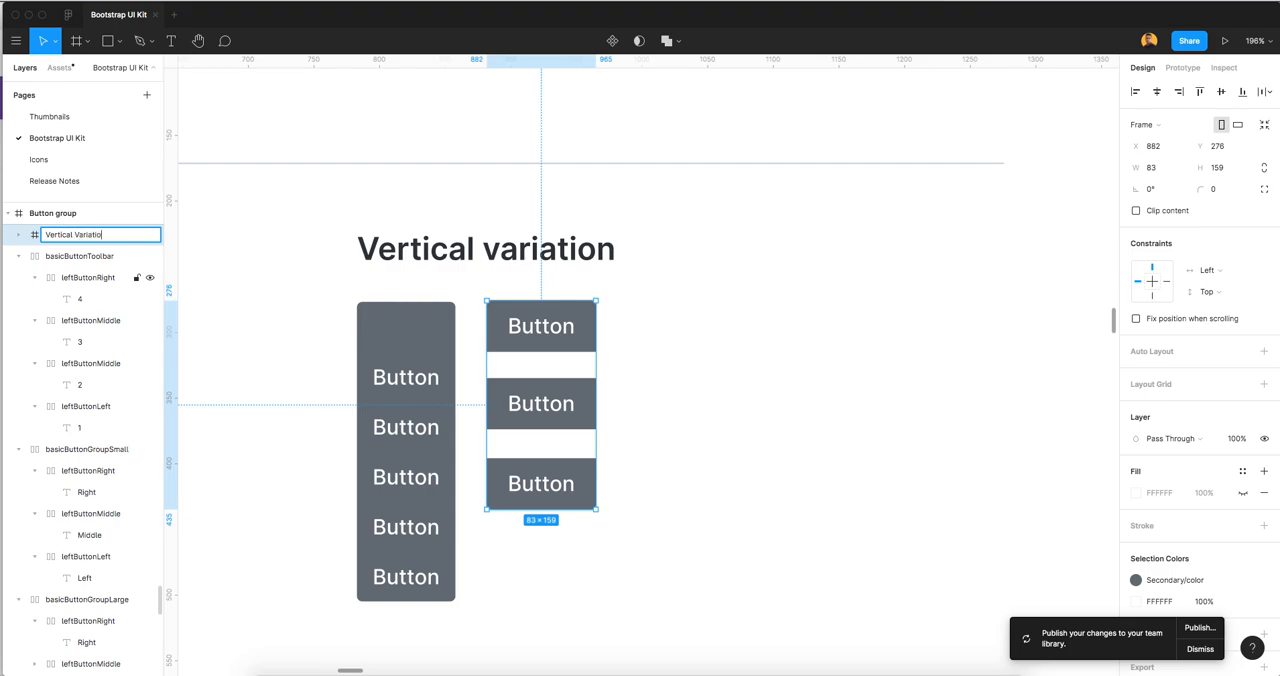
pyautogui.press('super+a')
pyautogui.press('Left')
pyautogui.press('Delete')
pyautogui.press('Delete')
pyautogui.write('v')
pyautogui.press('Return')
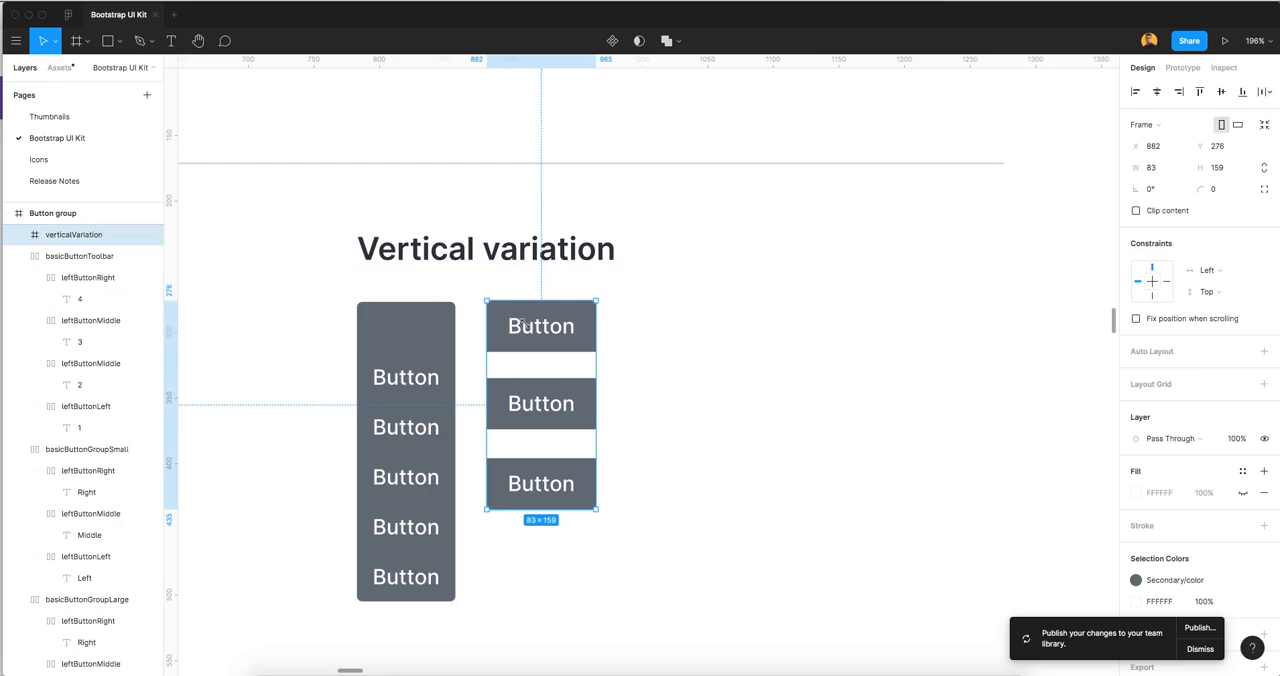
# Add vertical auto layout to the verticalVariation frame and set the spacing between items to 0
pyautogui.click(677, 362)
pyautogui.click(75, 234)
pyautogui.scroll(1, 90, 275)
pyautogui.click(1158, 355)
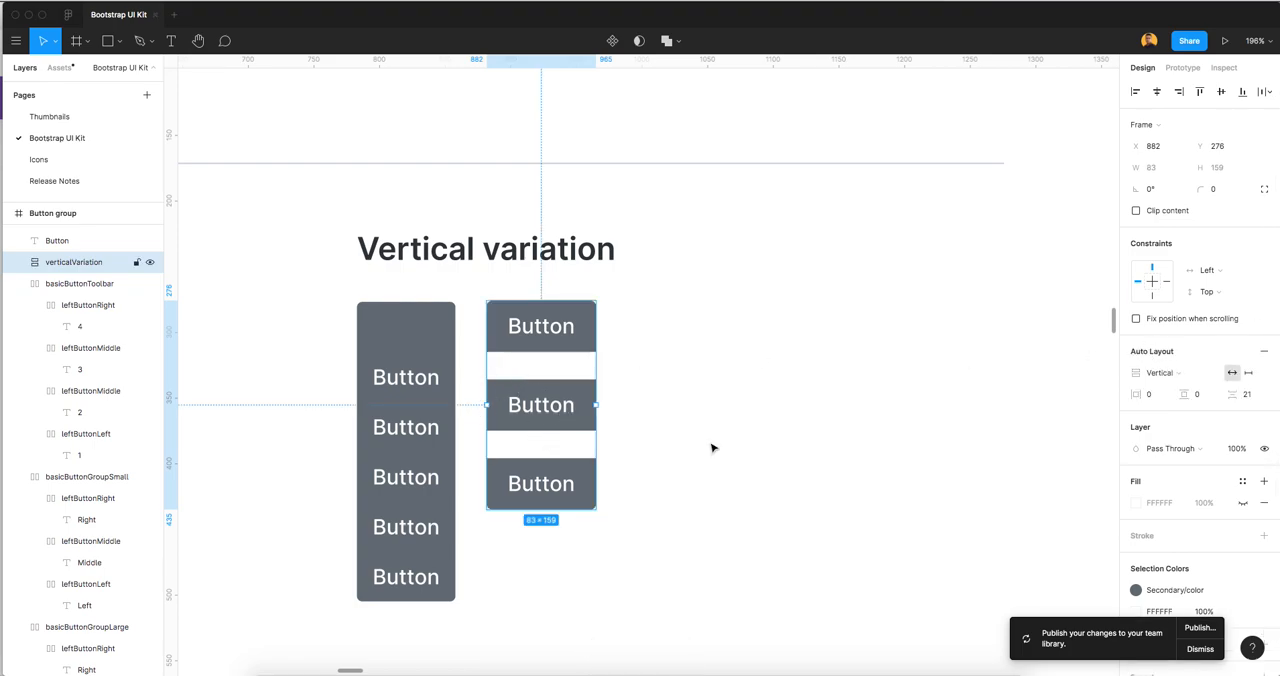
pyautogui.click(1249, 397)
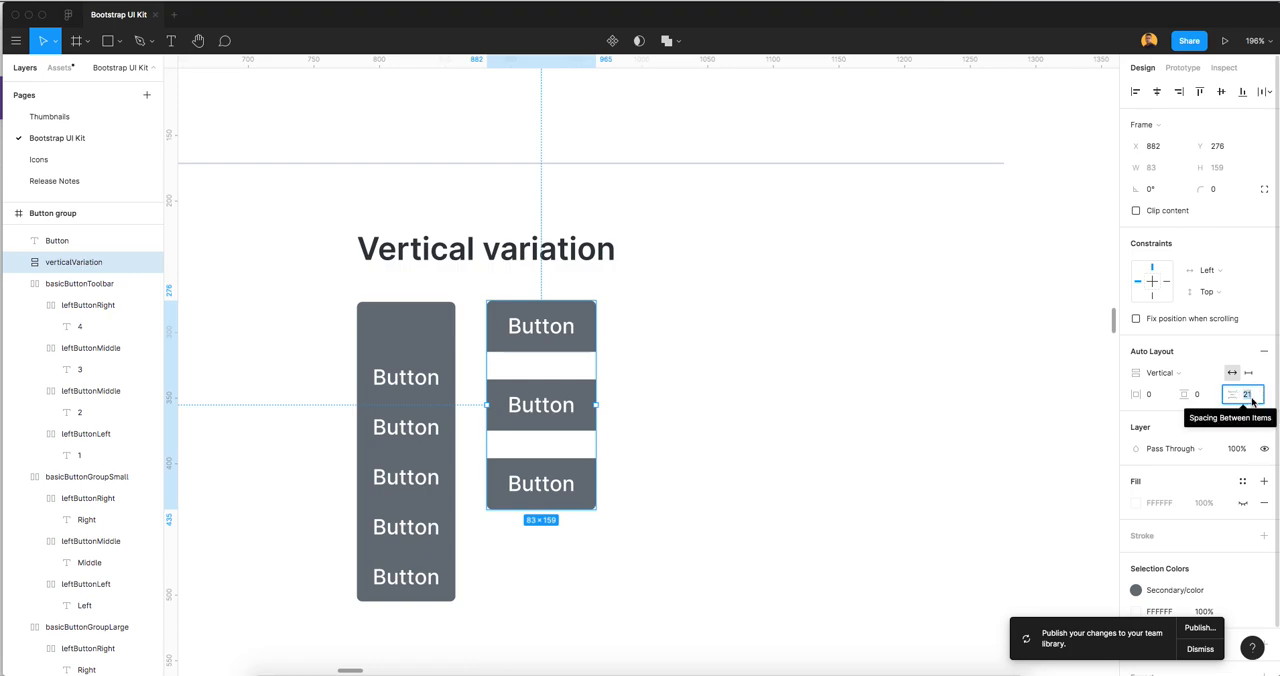
pyautogui.write('0')
pyautogui.press('Return')
pyautogui.click(740, 411)
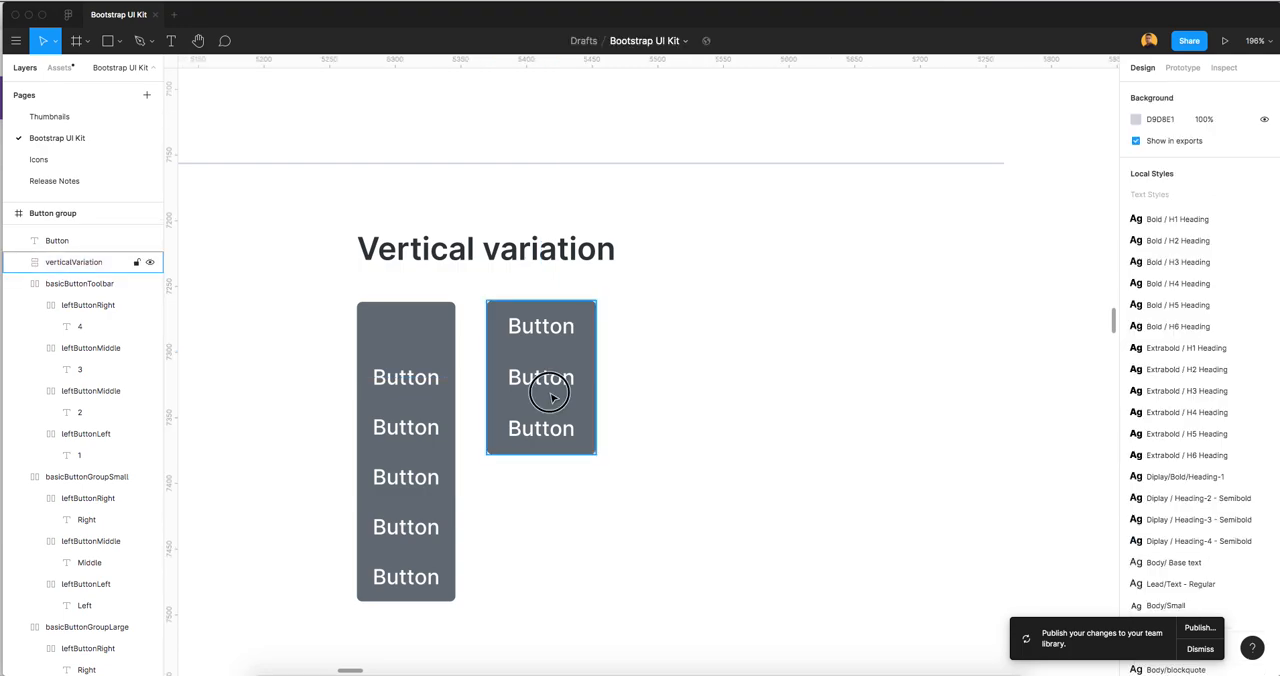
# Duplicate the middle button inside verticalVariation until the stack has six buttons
pyautogui.doubleClick(551, 398)
pyautogui.press('super+d')
pyautogui.press('super+d')
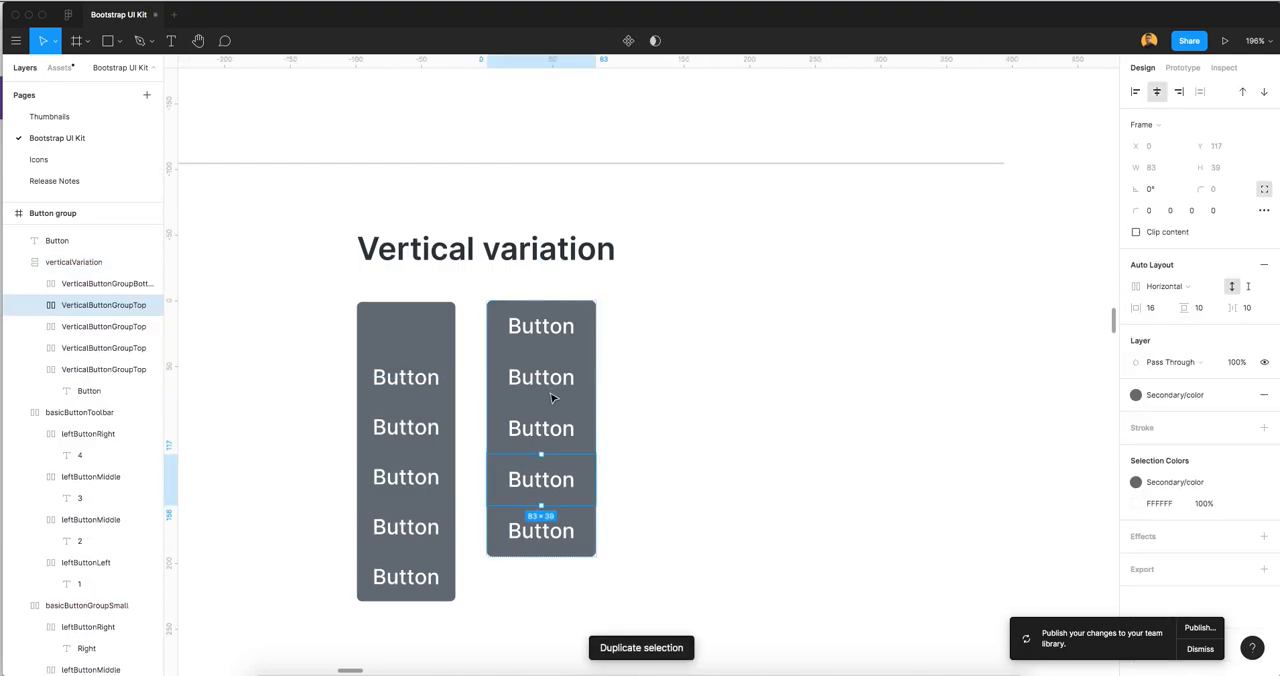
pyautogui.click(703, 443)
pyautogui.scroll(-3, 700, 449)
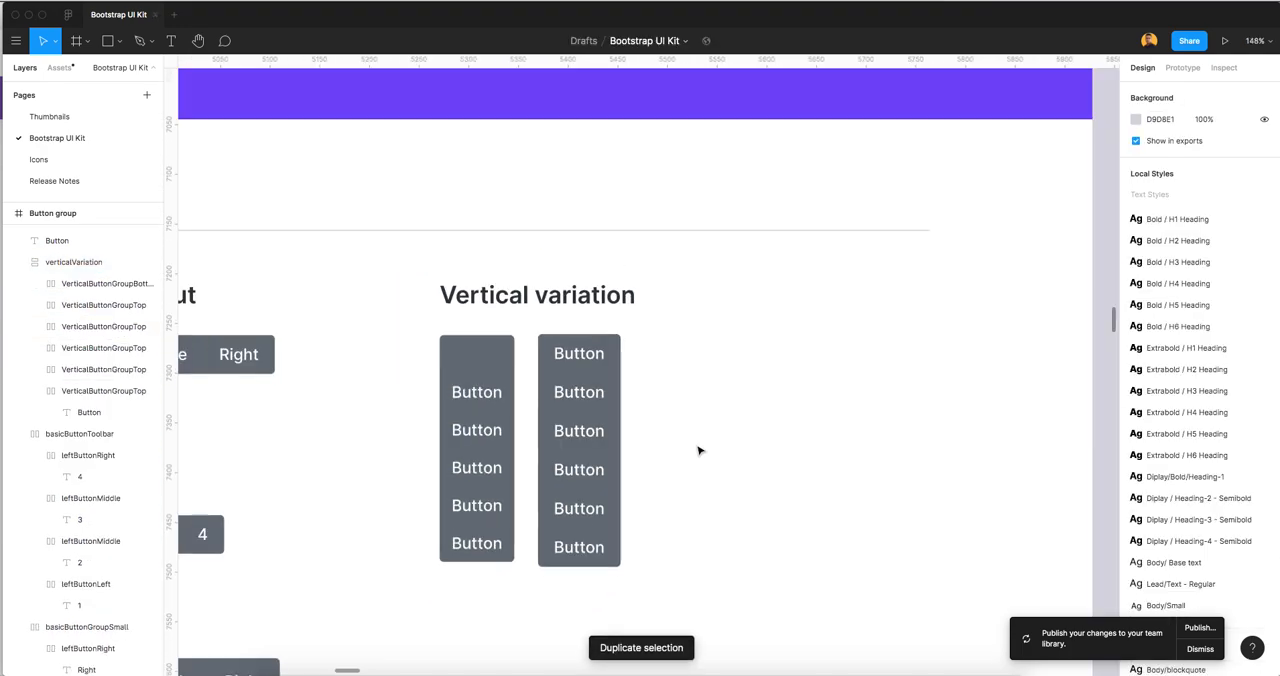
# Duplicate a middle button of verticalVariation twice more to extend the stack to eight buttons
pyautogui.hscroll(2, 757, 433)
pyautogui.click(532, 442)
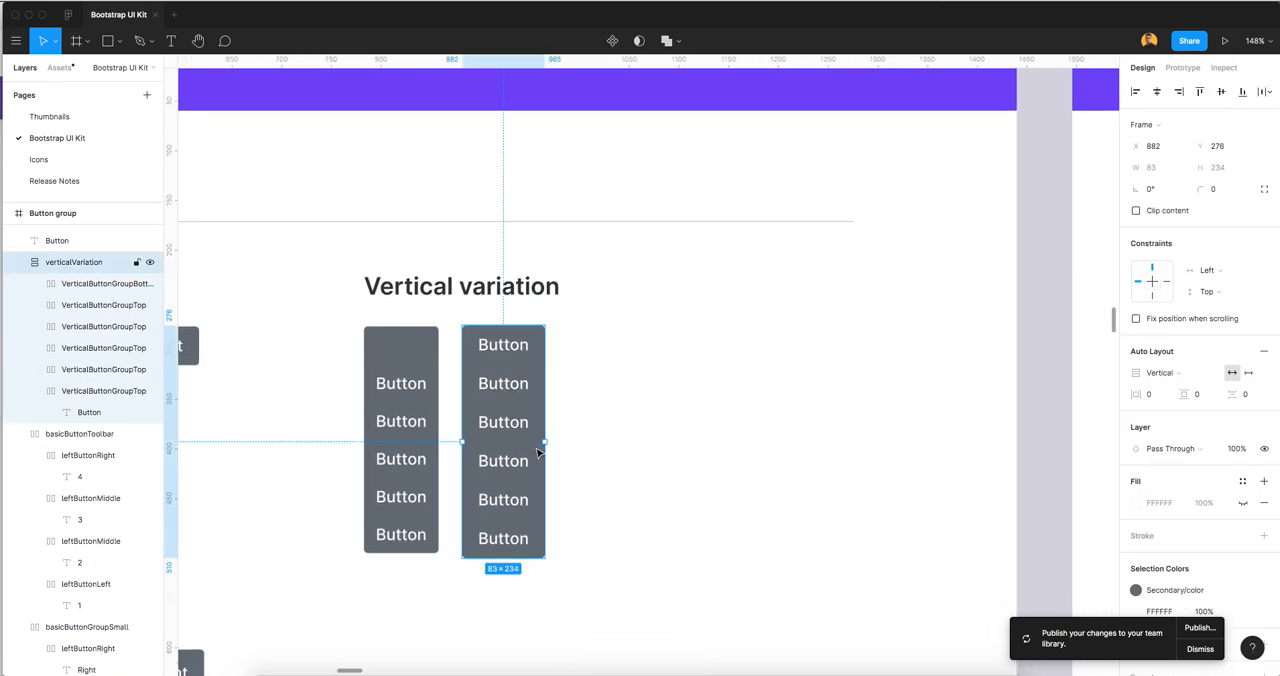
pyautogui.doubleClick(519, 430)
pyautogui.press('super+d')
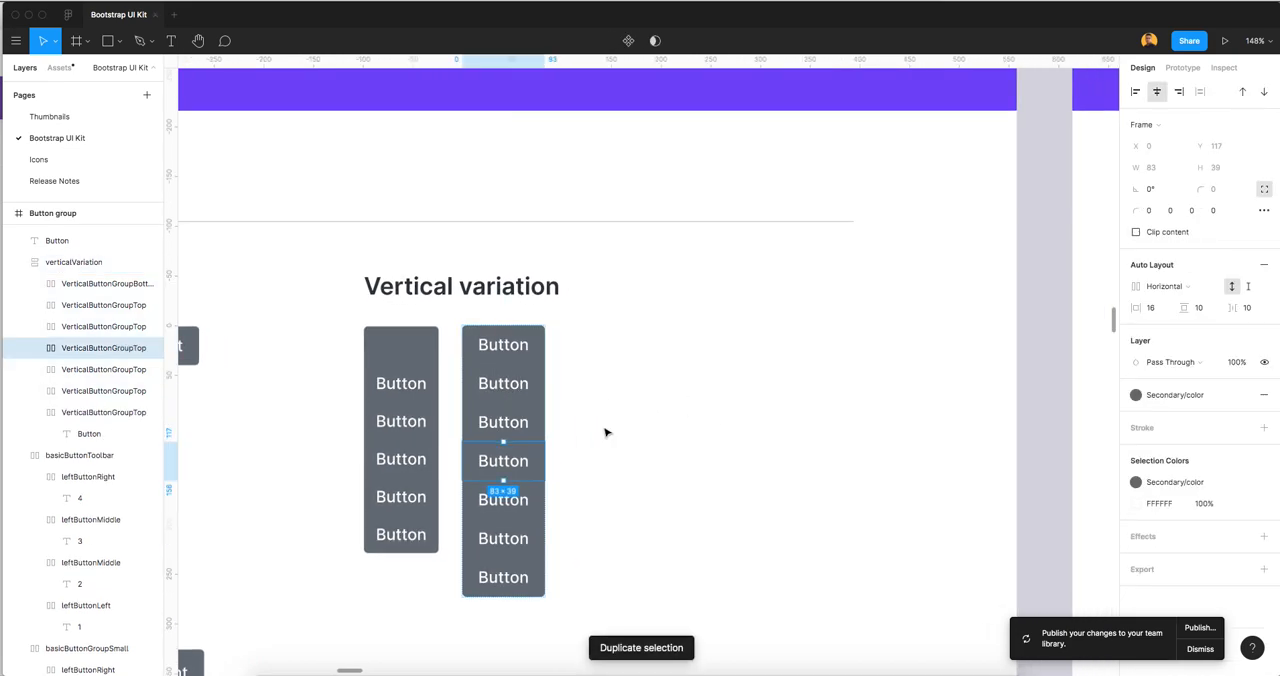
pyautogui.press('super+d')
pyautogui.click(667, 462)
pyautogui.scroll(-5, 686, 447)
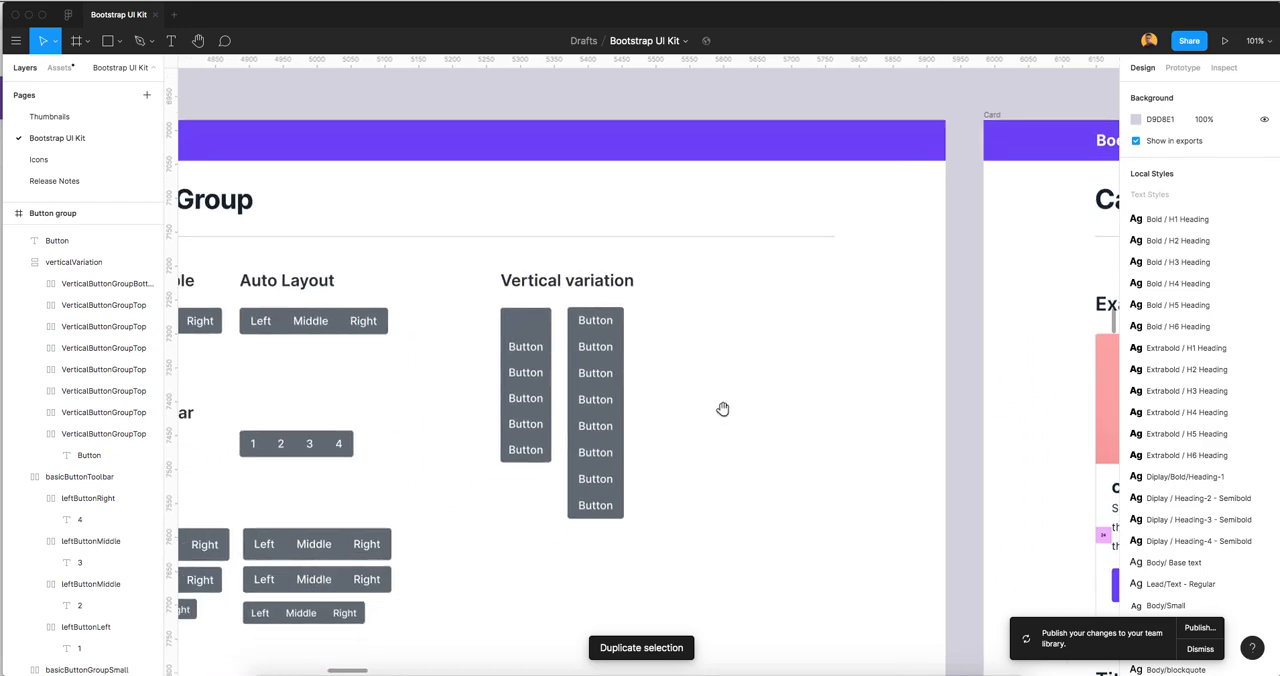
# Compare the auto layout button groups with the original ones across the Button Group page
pyautogui.moveTo(736, 434); pyautogui.dragTo(811, 414)
pyautogui.scroll(-1, 821, 432)
pyautogui.moveTo(814, 308); pyautogui.dragTo(791, 359)
pyautogui.scroll(2, 791, 359)
pyautogui.click(752, 333)
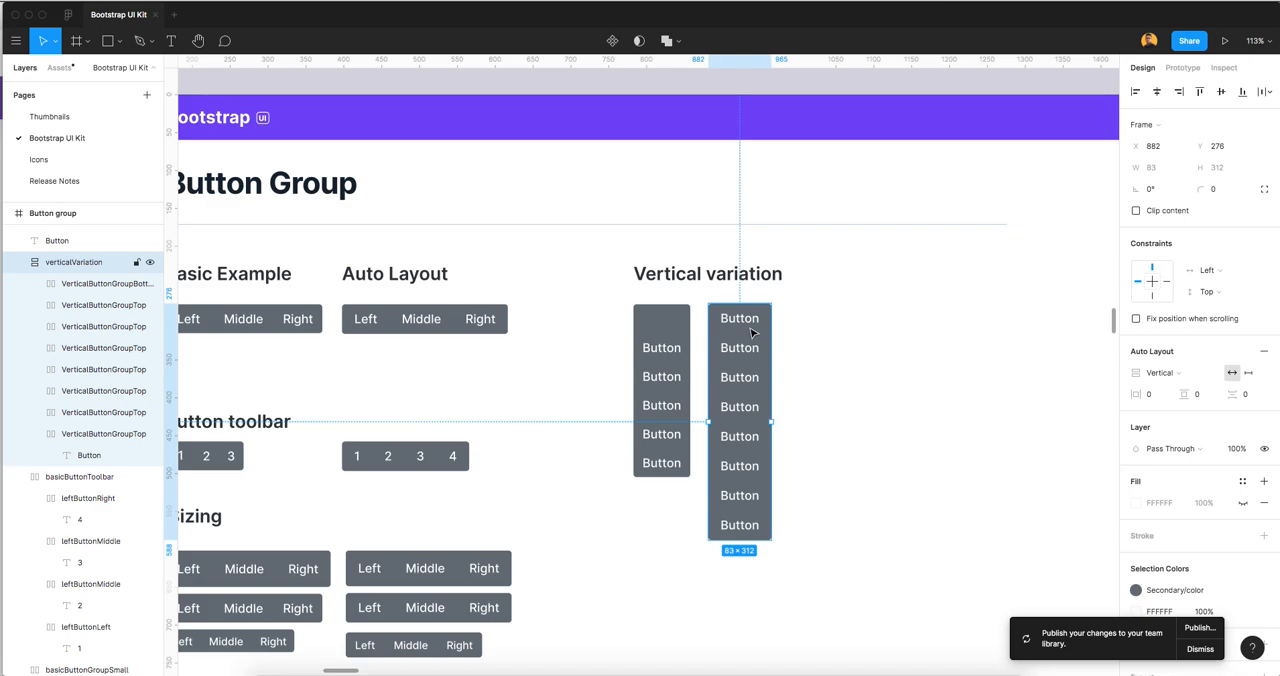
pyautogui.click(509, 379)
pyautogui.scroll(1, 583, 387)
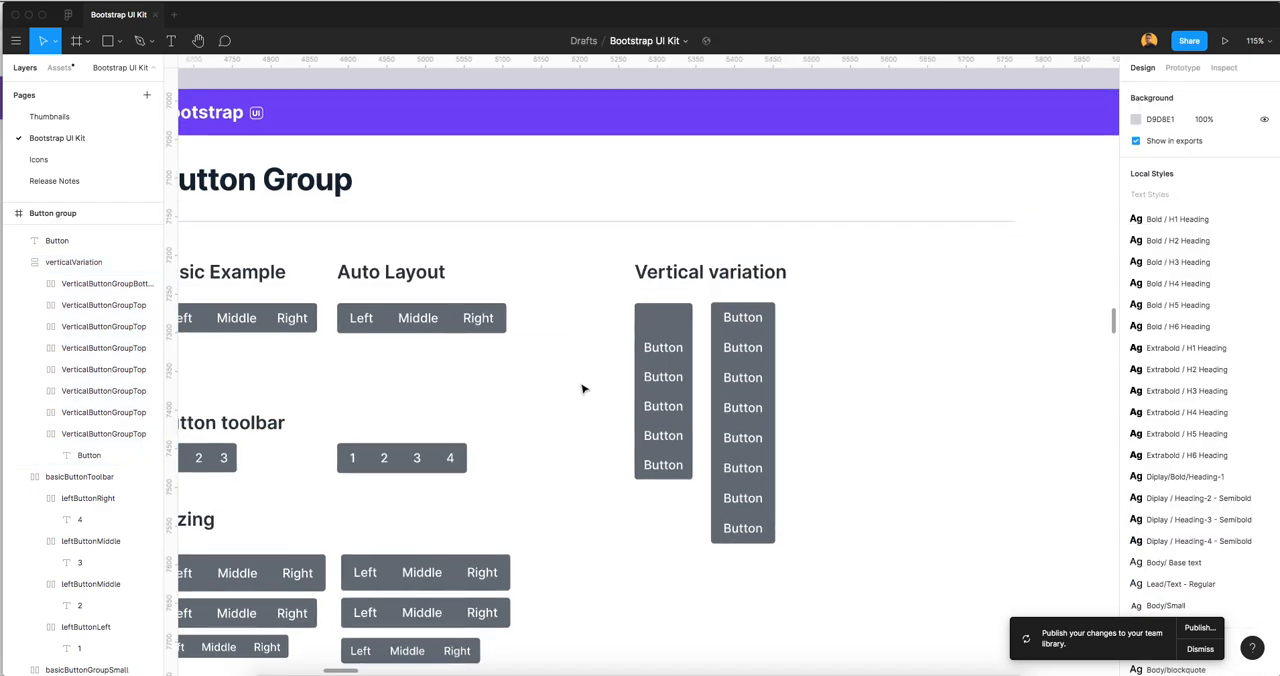
pyautogui.moveTo(487, 384); pyautogui.dragTo(565, 394)
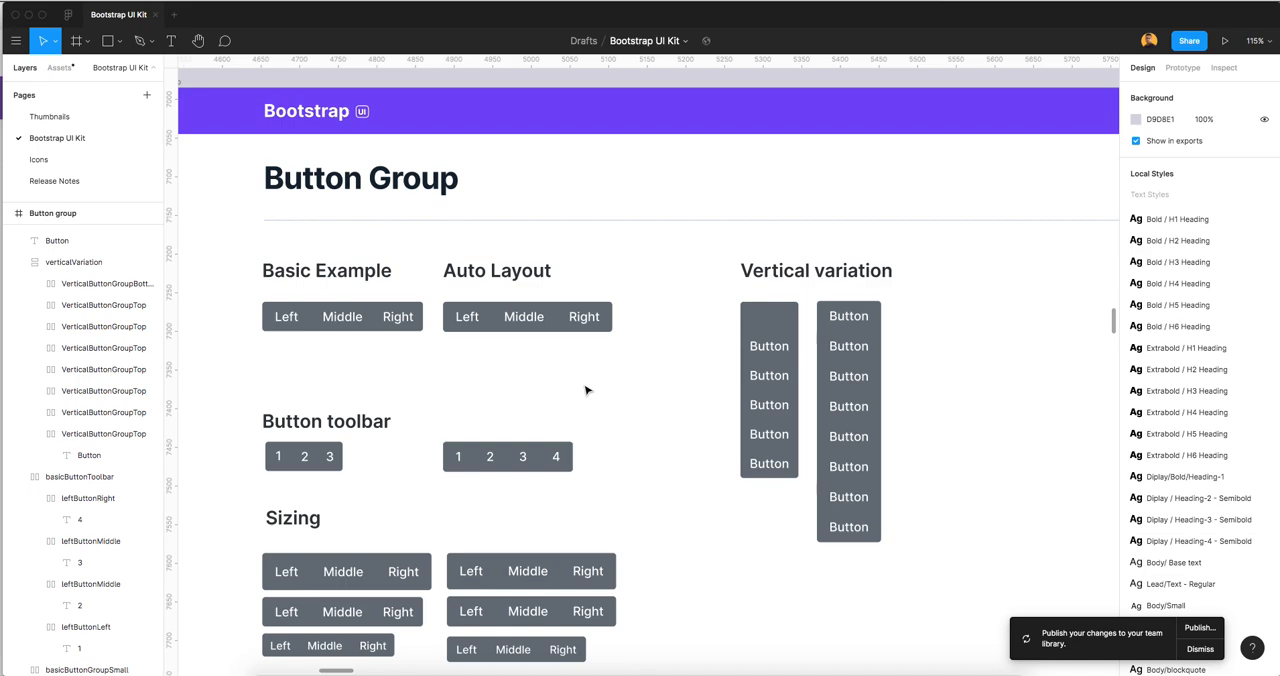
pyautogui.click(540, 328)
pyautogui.scroll(5, 551, 369)
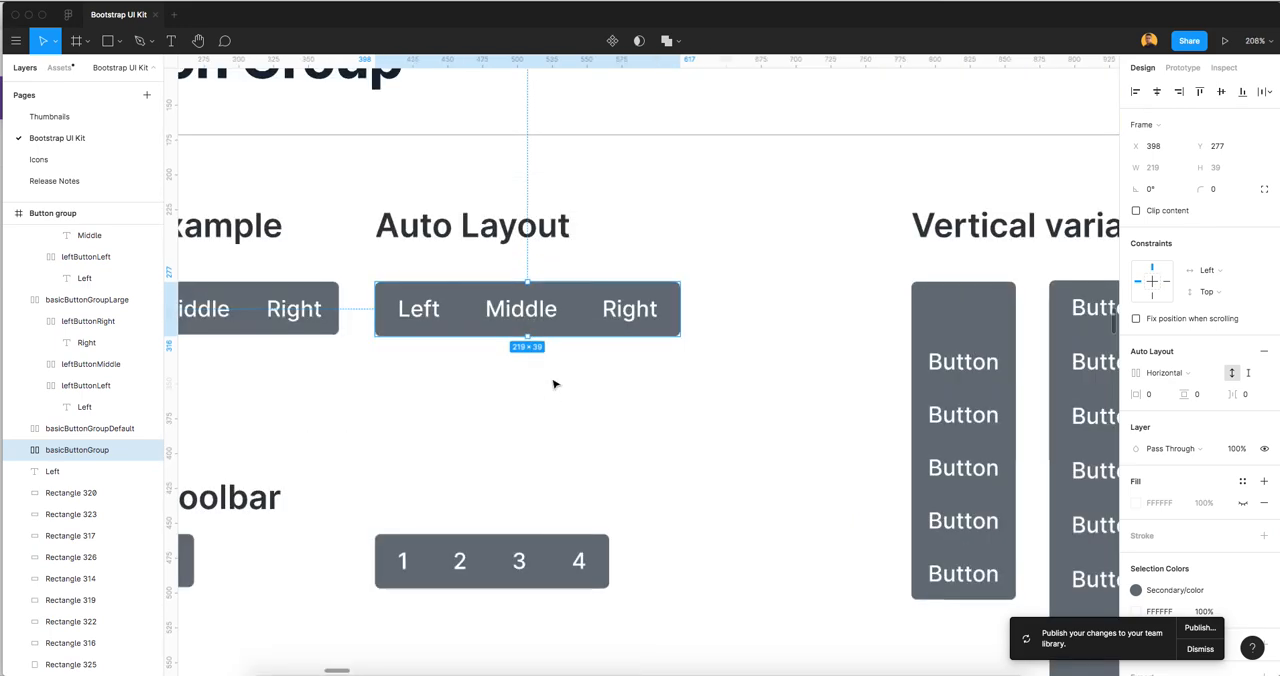
pyautogui.click(706, 403)
pyautogui.click(686, 317)
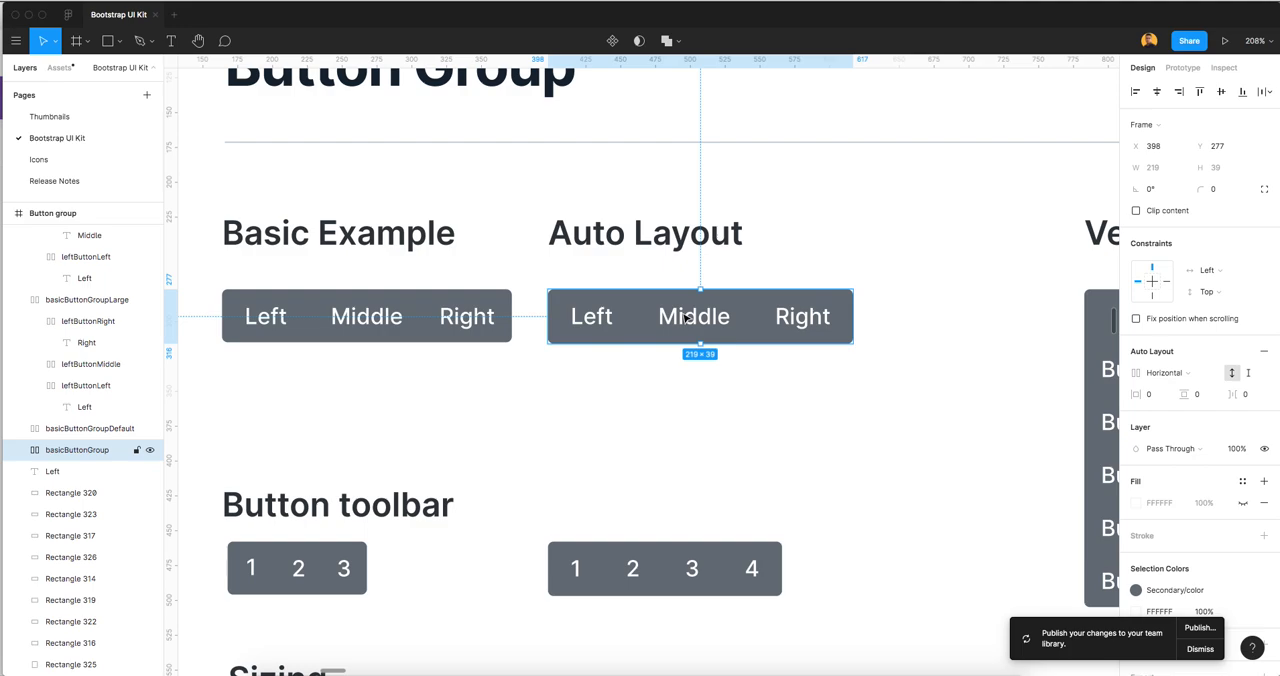
# Copy the Basic Example group's Right button with its label and place the copy just below that group
pyautogui.click(440, 379)
pyautogui.moveTo(453, 371); pyautogui.dragTo(514, 434)
pyautogui.click(620, 432)
pyautogui.scroll(2, 627, 430)
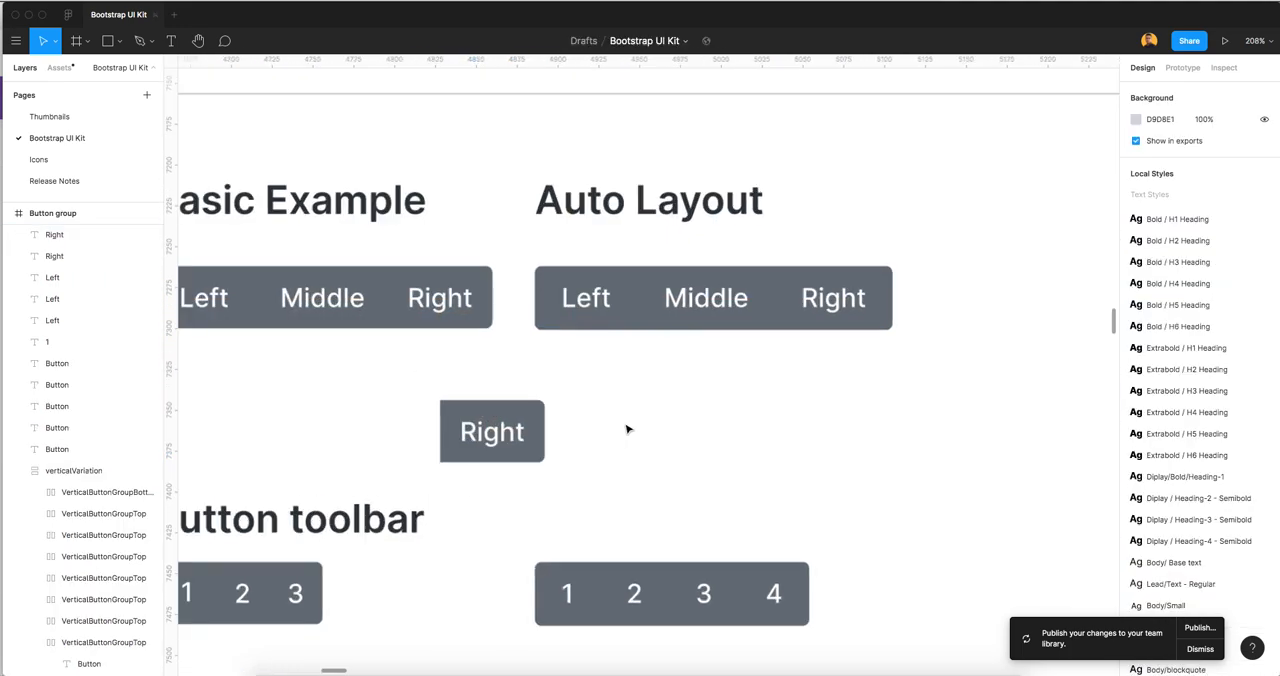
pyautogui.scroll(2, 627, 430)
pyautogui.click(420, 429)
pyautogui.scroll(-1, 418, 397)
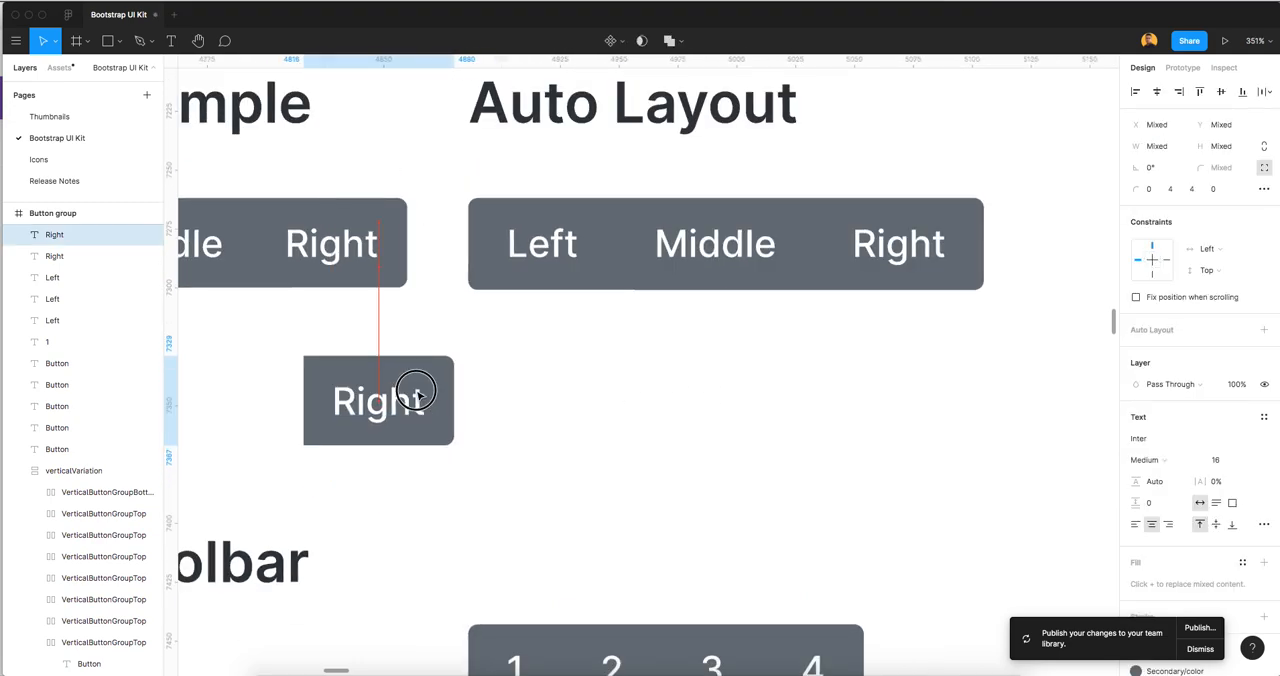
pyautogui.click(600, 397)
pyautogui.scroll(-2, 877, 391)
# Apply the Secondary/Dark Color style to the Right button's fill in the Auto Layout group
pyautogui.click(865, 262)
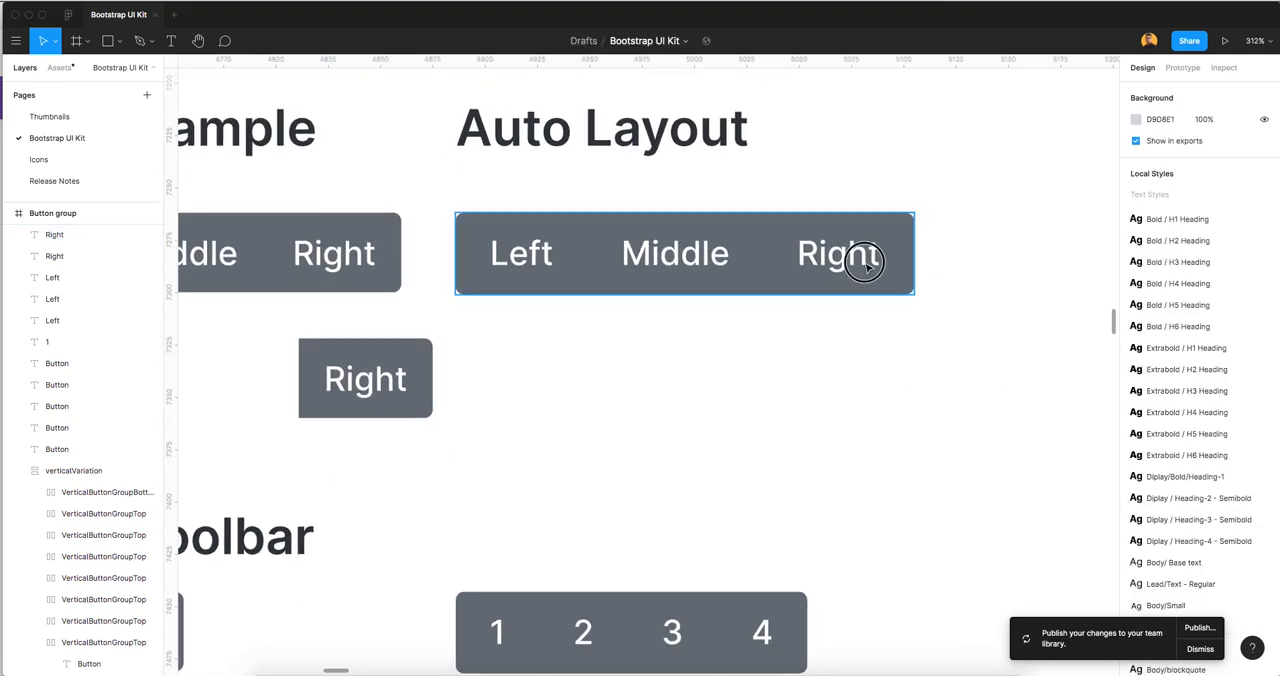
pyautogui.click(865, 262)
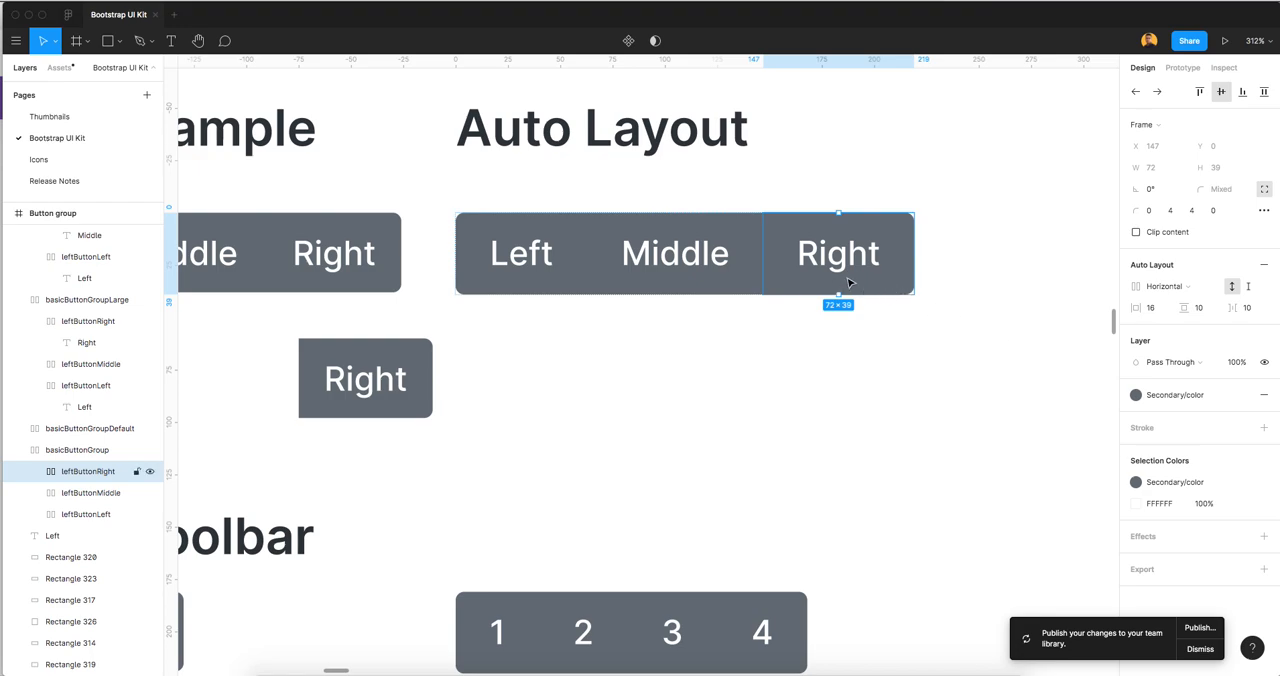
pyautogui.click(1160, 396)
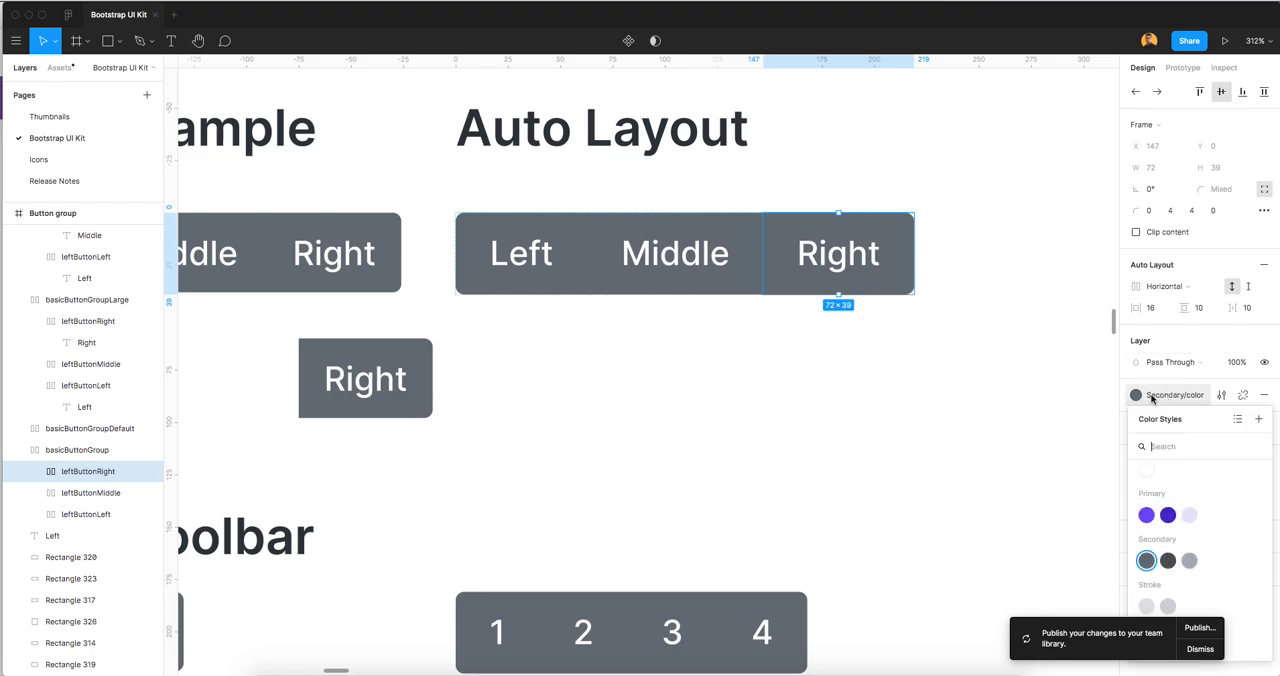
pyautogui.click(1167, 564)
pyautogui.click(766, 391)
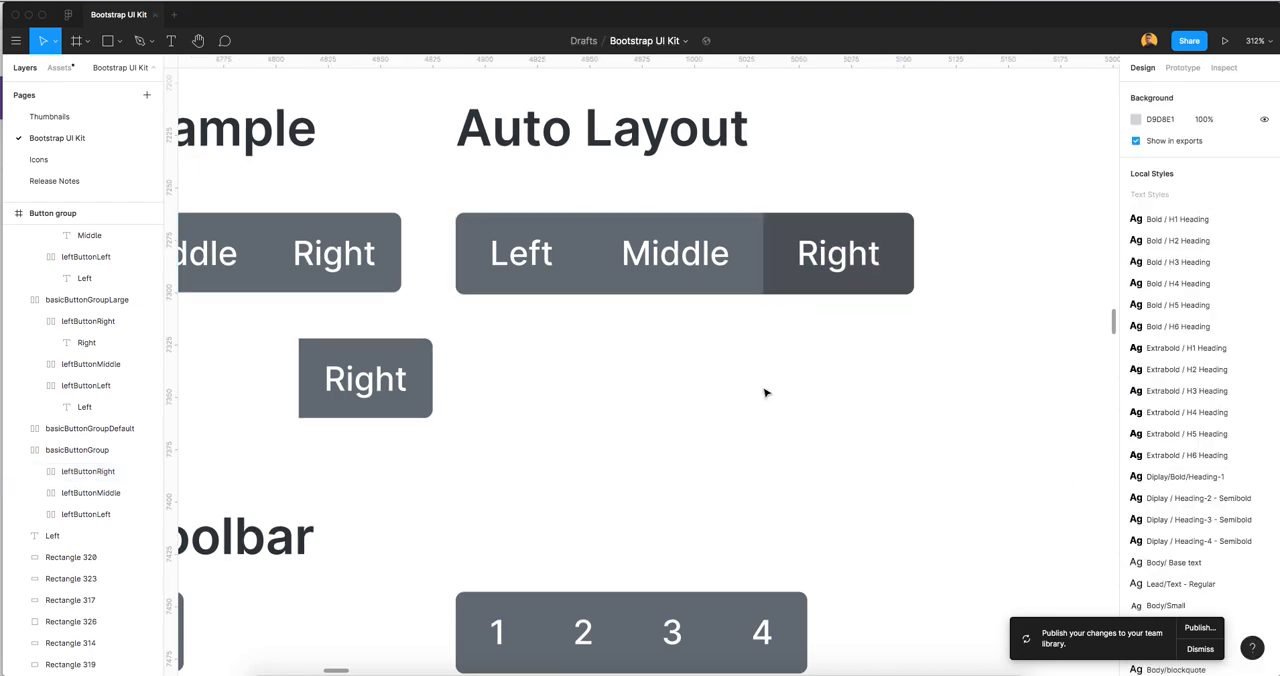
pyautogui.scroll(-2, 765, 393)
pyautogui.moveTo(860, 364); pyautogui.dragTo(760, 360)
pyautogui.click(738, 315)
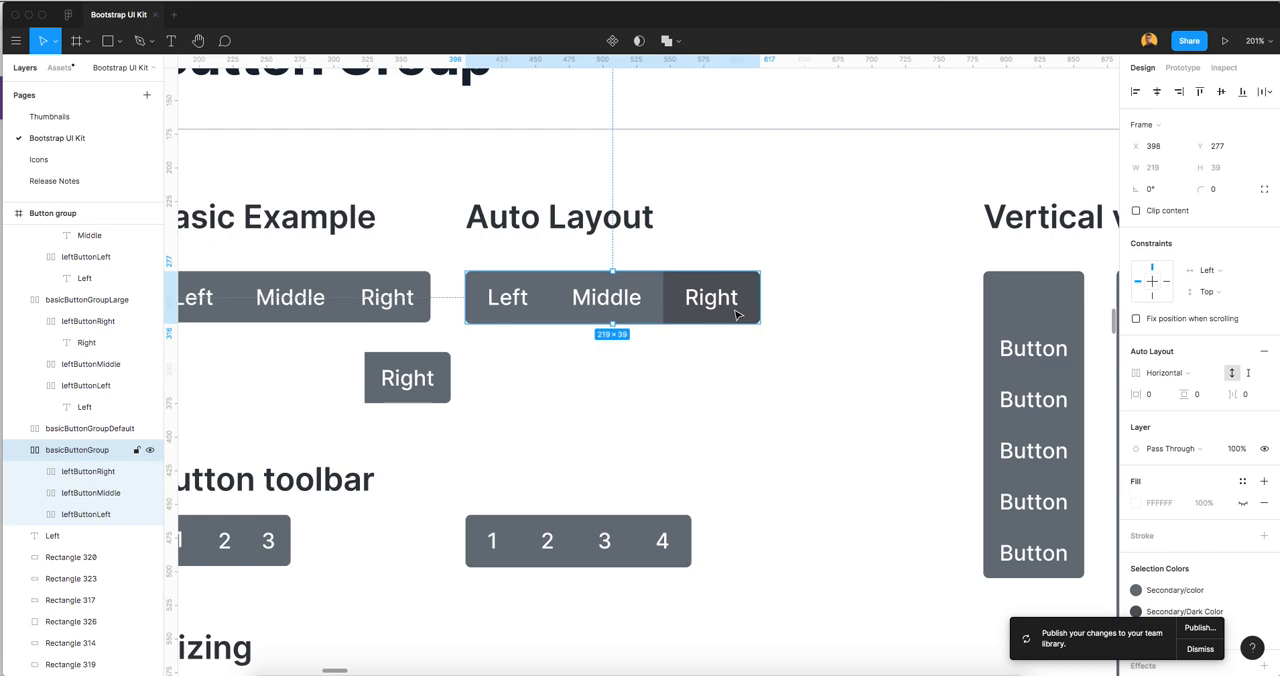
# Apply the Secondary/Dark Color style to the fill of button 2 in the auto layout button toolbar
pyautogui.click(740, 498)
pyautogui.scroll(-3, 590, 540)
pyautogui.doubleClick(553, 440)
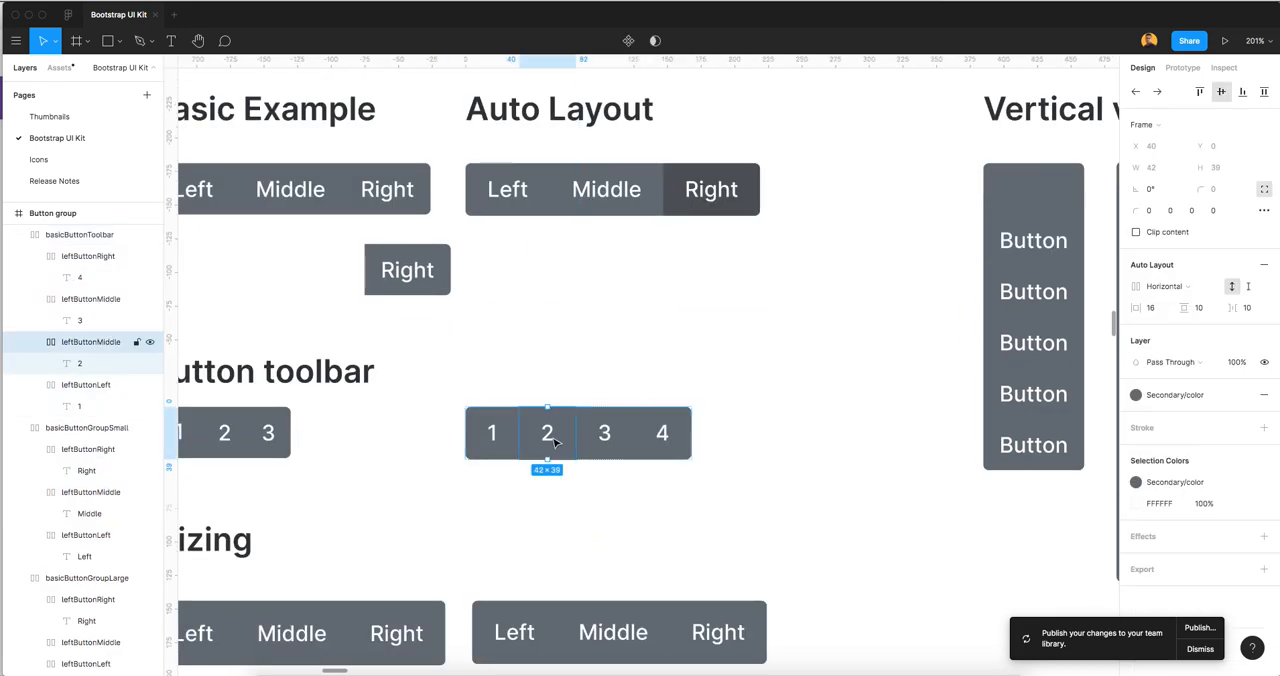
pyautogui.click(1138, 396)
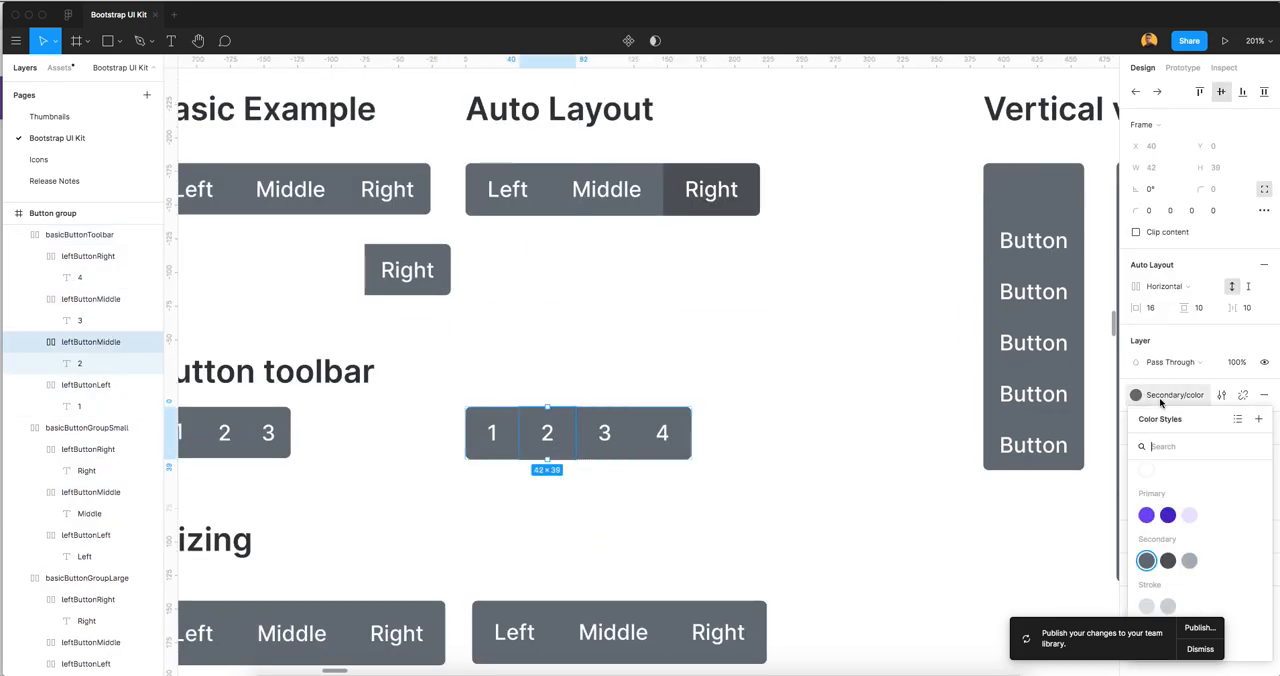
pyautogui.click(1168, 560)
pyautogui.click(751, 363)
pyautogui.scroll(-2, 706, 360)
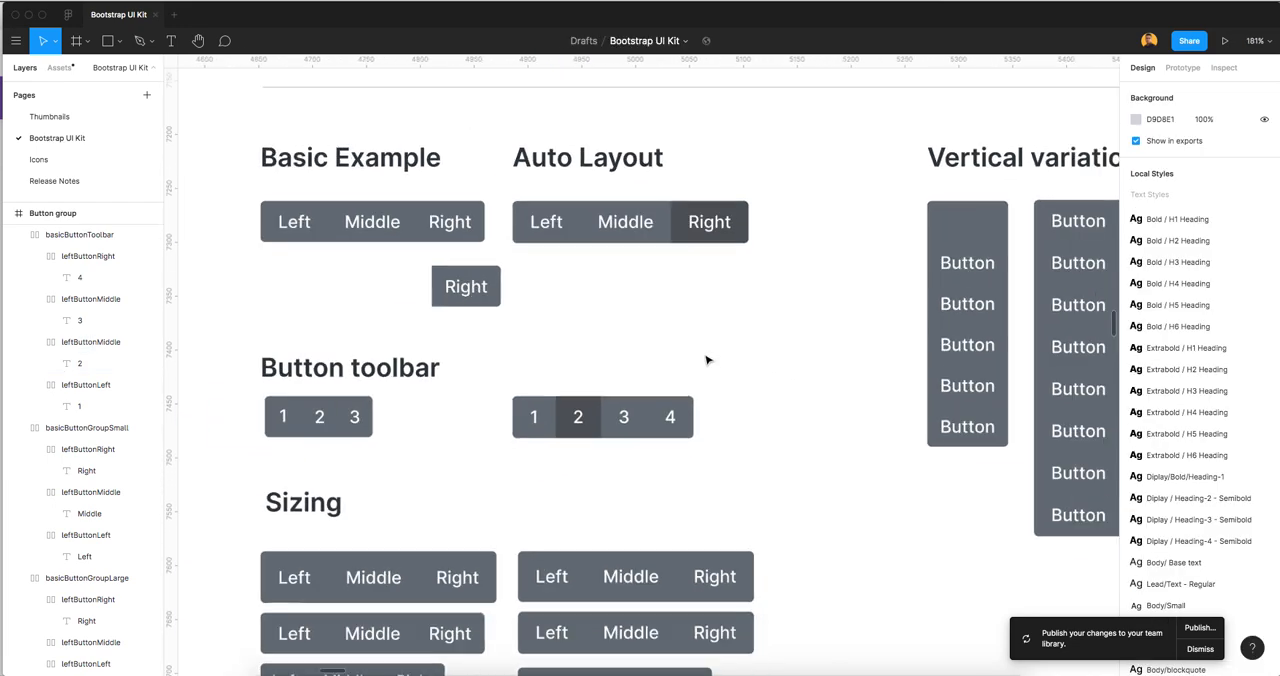
# Apply the Secondary/Dark Color style to the second button of the auto layout vertical variation group
pyautogui.scroll(-2, 706, 360)
pyautogui.doubleClick(960, 264)
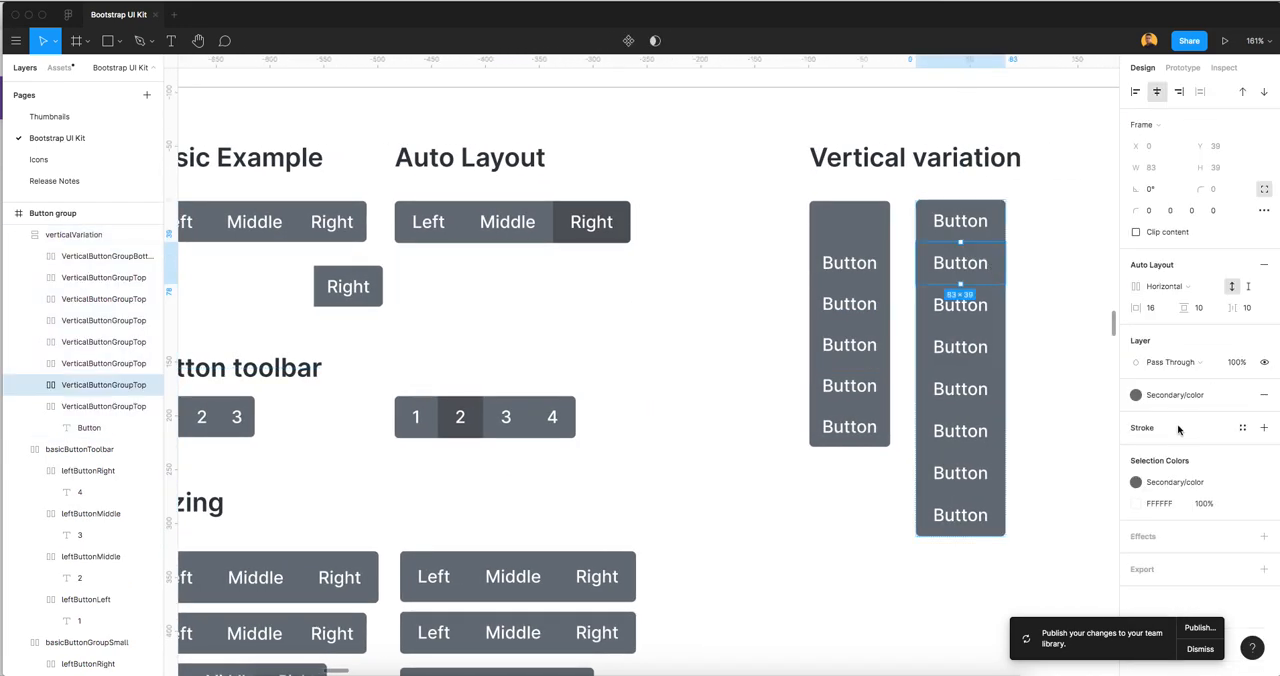
pyautogui.click(1164, 483)
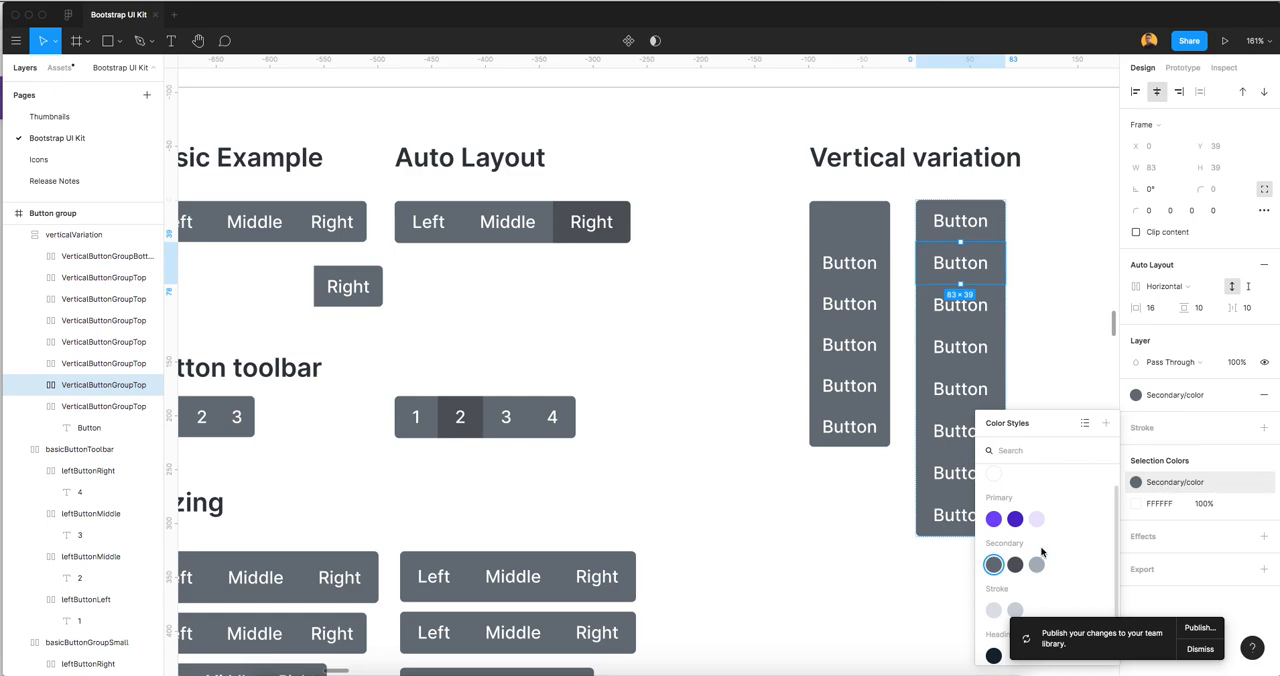
pyautogui.click(1015, 564)
pyautogui.click(645, 325)
pyautogui.scroll(-2, 643, 325)
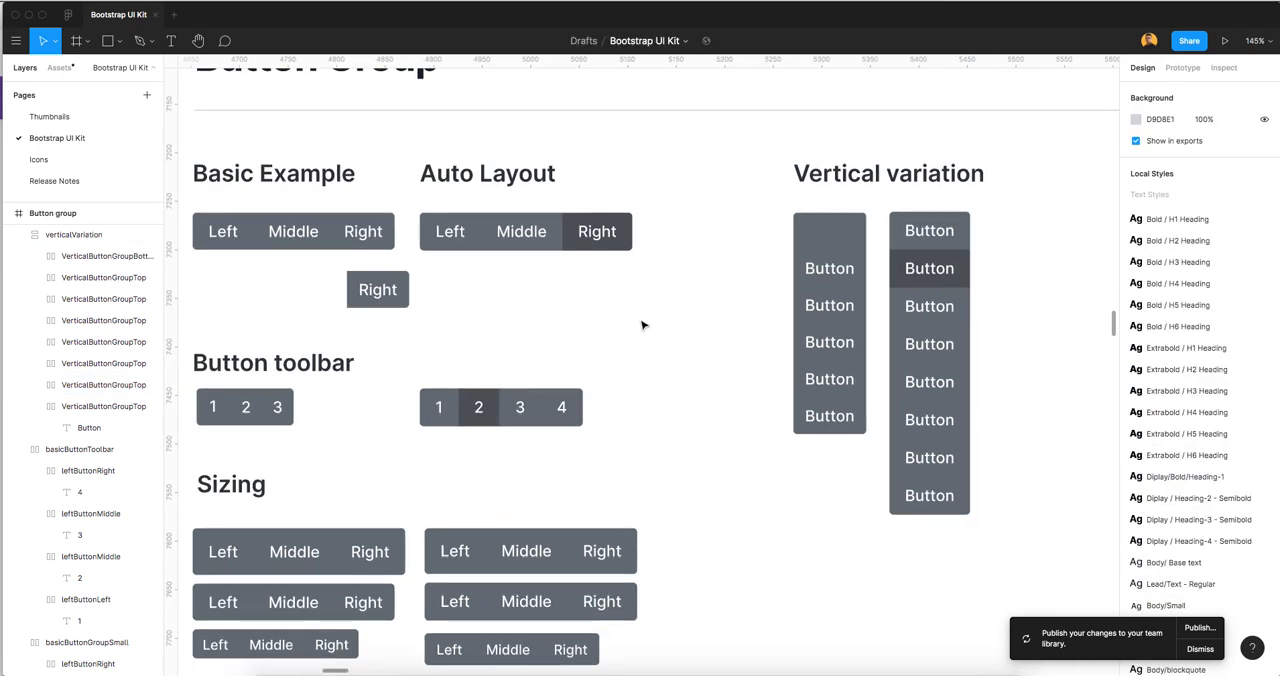
# Collapse the verticalVariation, basicButtonToolbar, basicButtonGroupSmall and basicButtonGroupLarge frames in the layer list
pyautogui.hscroll(-3, 643, 330)
pyautogui.scroll(1, 643, 330)
pyautogui.scroll(1, 20, 270)
pyautogui.click(18, 262)
pyautogui.click(18, 284)
pyautogui.click(18, 305)
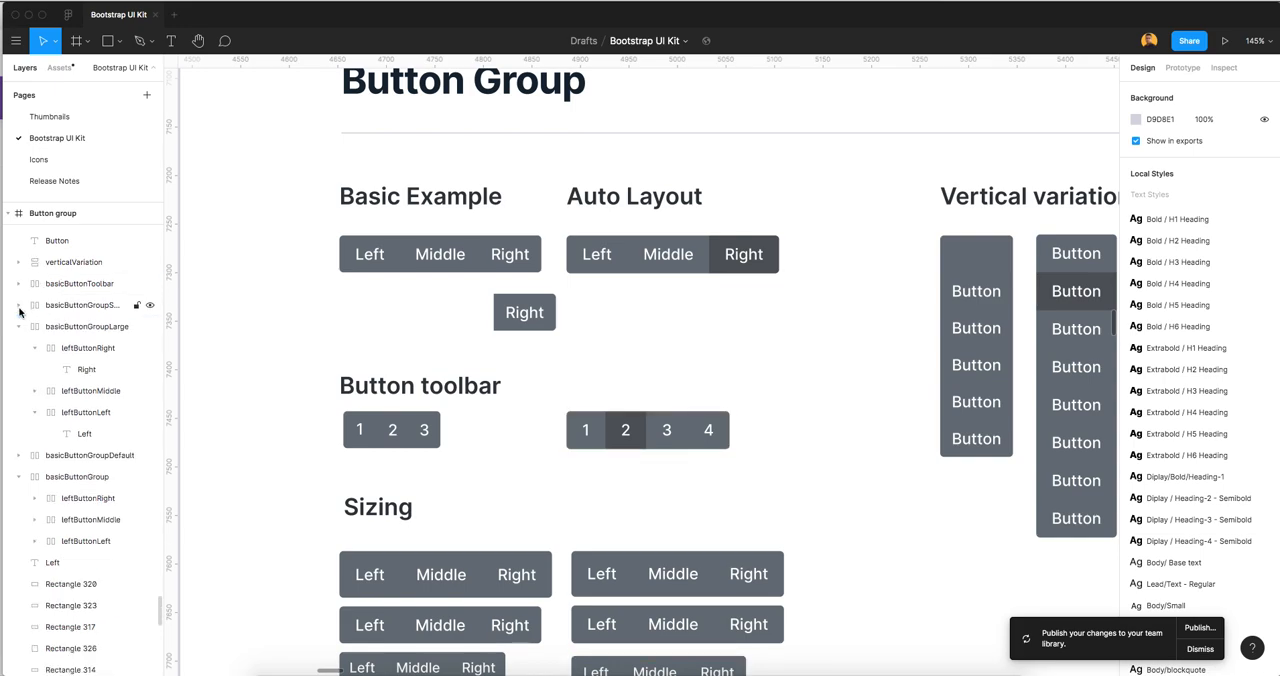
pyautogui.click(19, 327)
pyautogui.scroll(4, 22, 332)
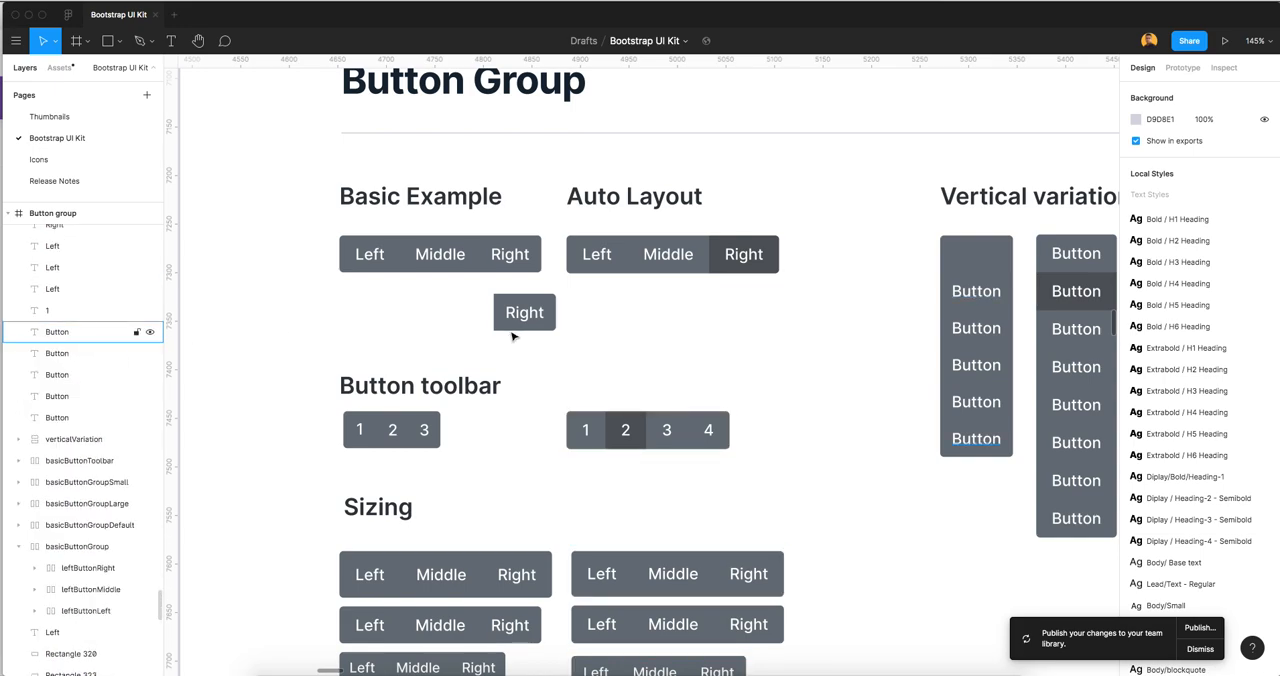
# Apply the Secondary/color style to the fill of the Right button in the Auto Layout group
pyautogui.click(698, 273)
pyautogui.scroll(6, 740, 290)
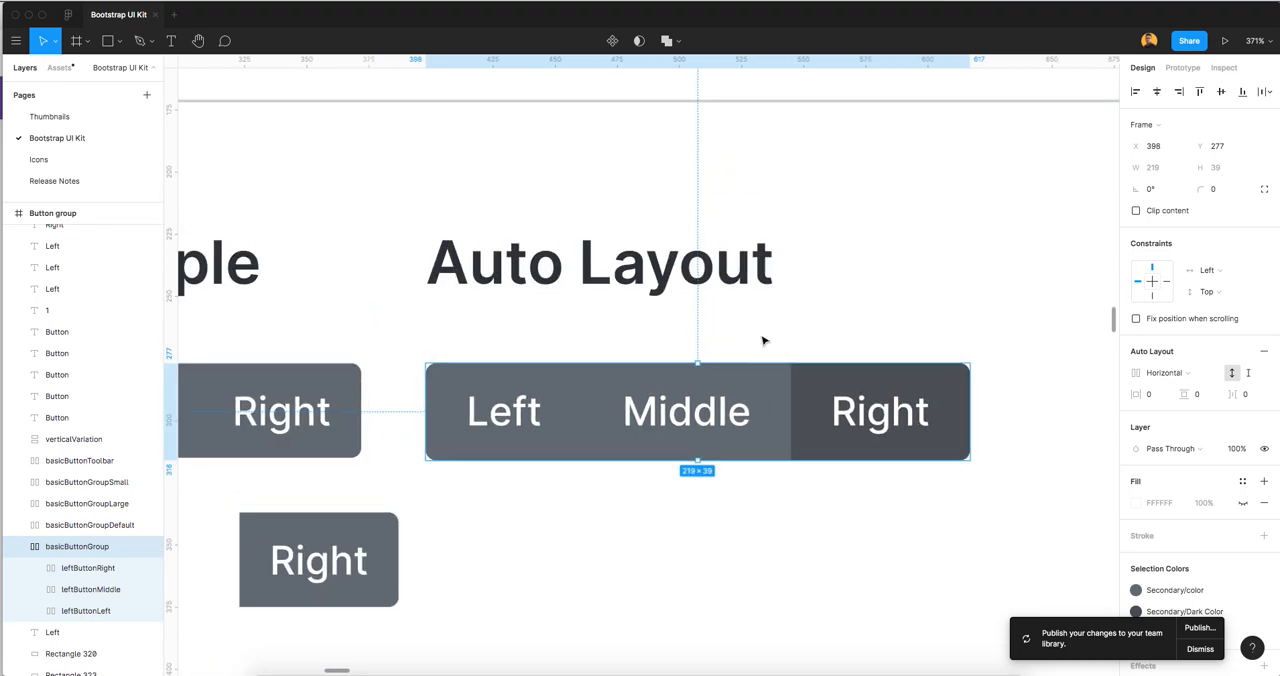
pyautogui.click(762, 341)
pyautogui.doubleClick(900, 434)
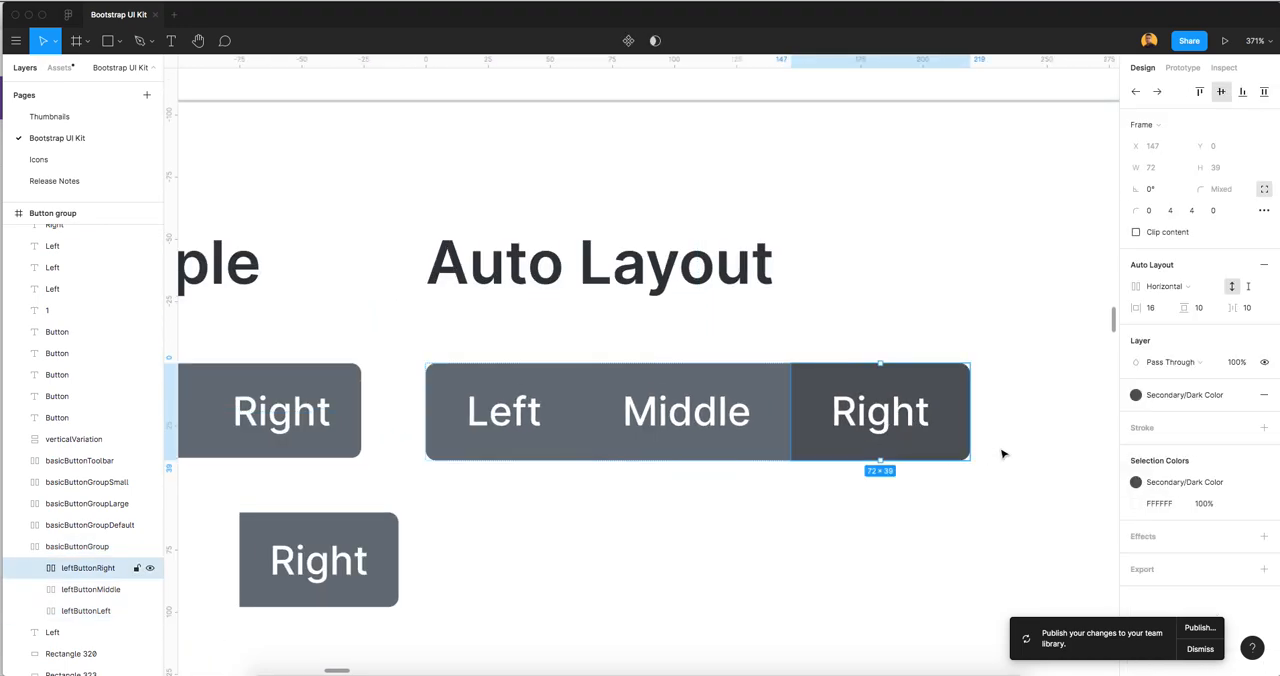
pyautogui.click(1165, 397)
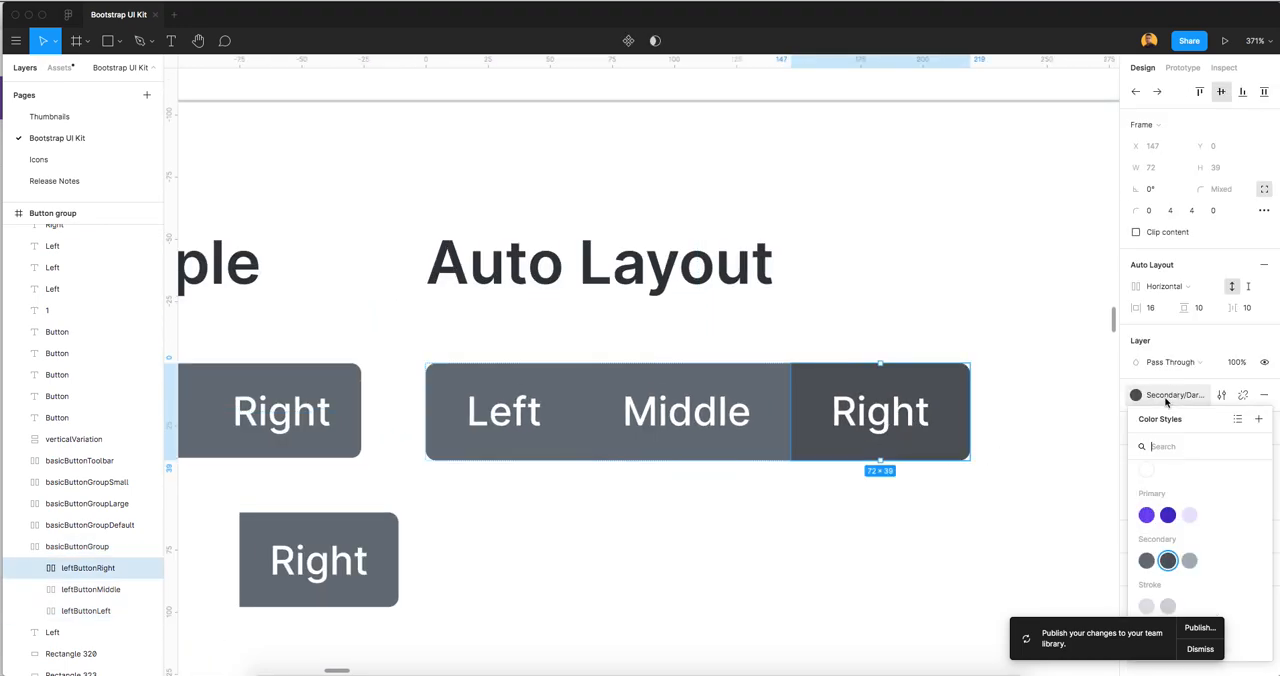
pyautogui.click(1147, 562)
pyautogui.click(794, 491)
pyautogui.scroll(-4, 775, 488)
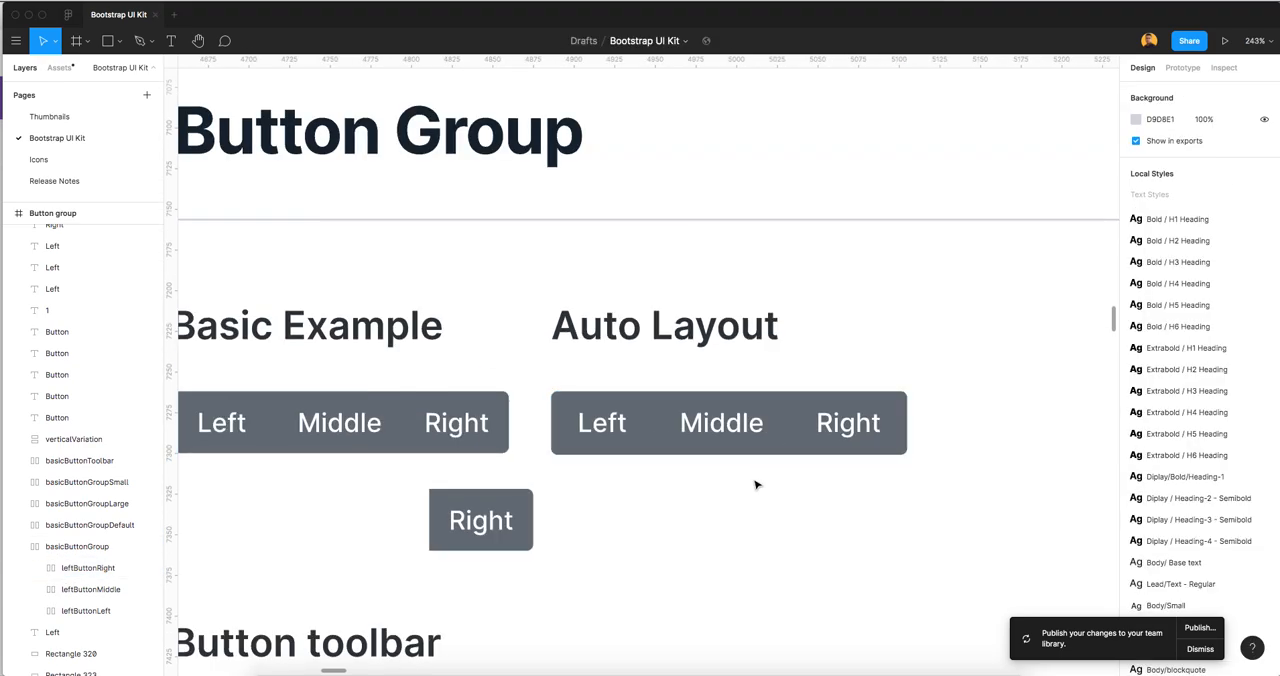
# Move the loose Right button copy up and left, closer beneath the Basic Example button group
pyautogui.scroll(-3, 755, 485)
pyautogui.moveTo(403, 426); pyautogui.dragTo(309, 382)
pyautogui.click(815, 410)
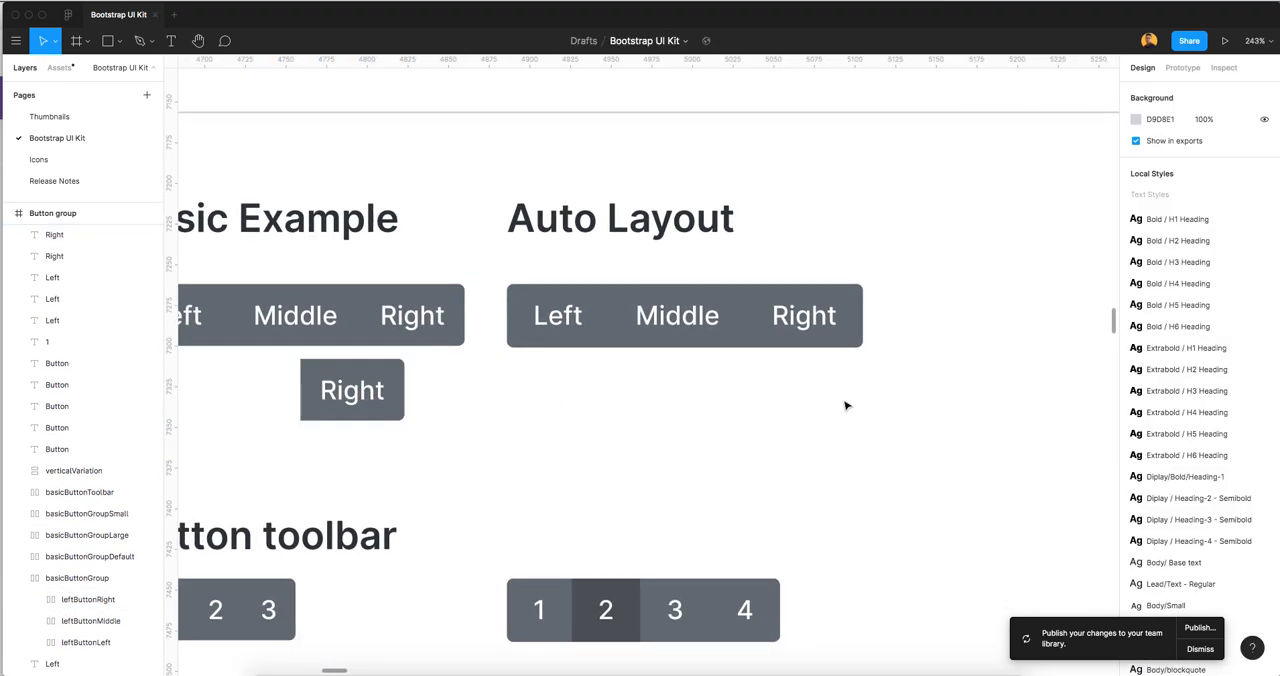
# Copy the Auto Layout basicButtonGroup frame straight down to Y 352, just above the button toolbar
pyautogui.click(533, 310)
pyautogui.moveTo(668, 327); pyautogui.dragTo(662, 437)
pyautogui.click(719, 380)
pyautogui.scroll(-3, 815, 446)
pyautogui.click(874, 391)
pyautogui.hscroll(2, 874, 391)
# Create a component from the copied basicButtonGroup frame
pyautogui.click(663, 434)
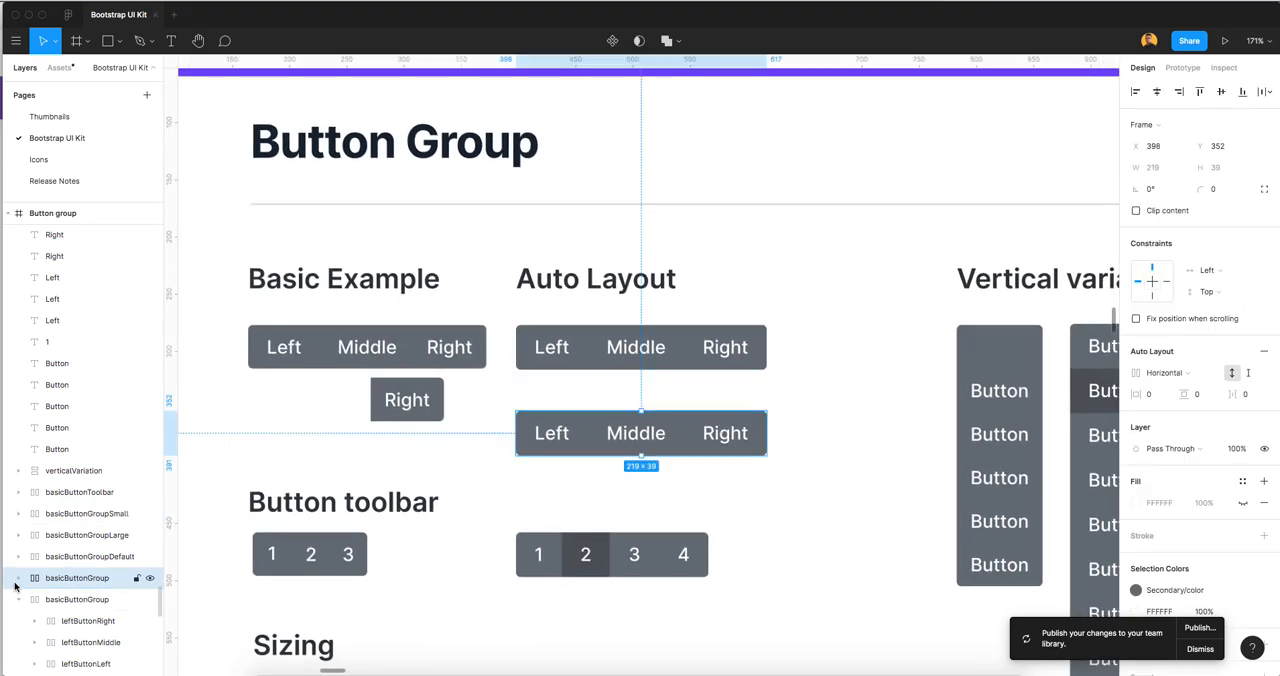
pyautogui.rightClick(708, 434)
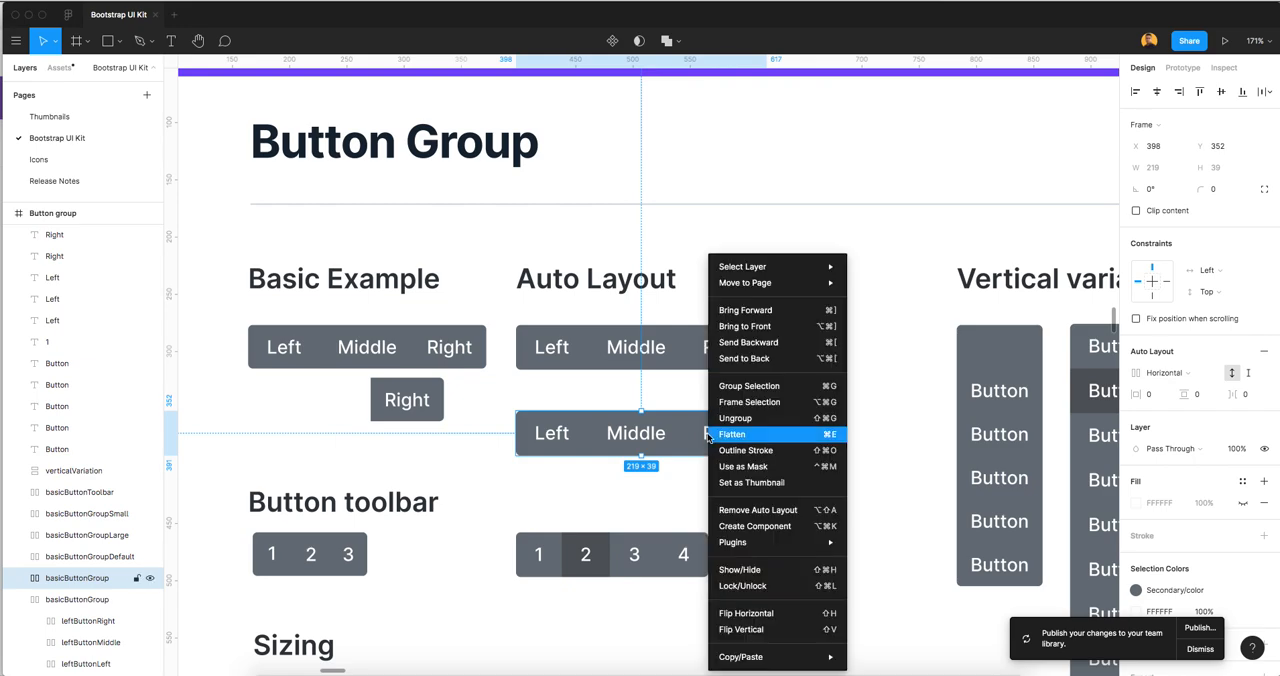
pyautogui.click(754, 526)
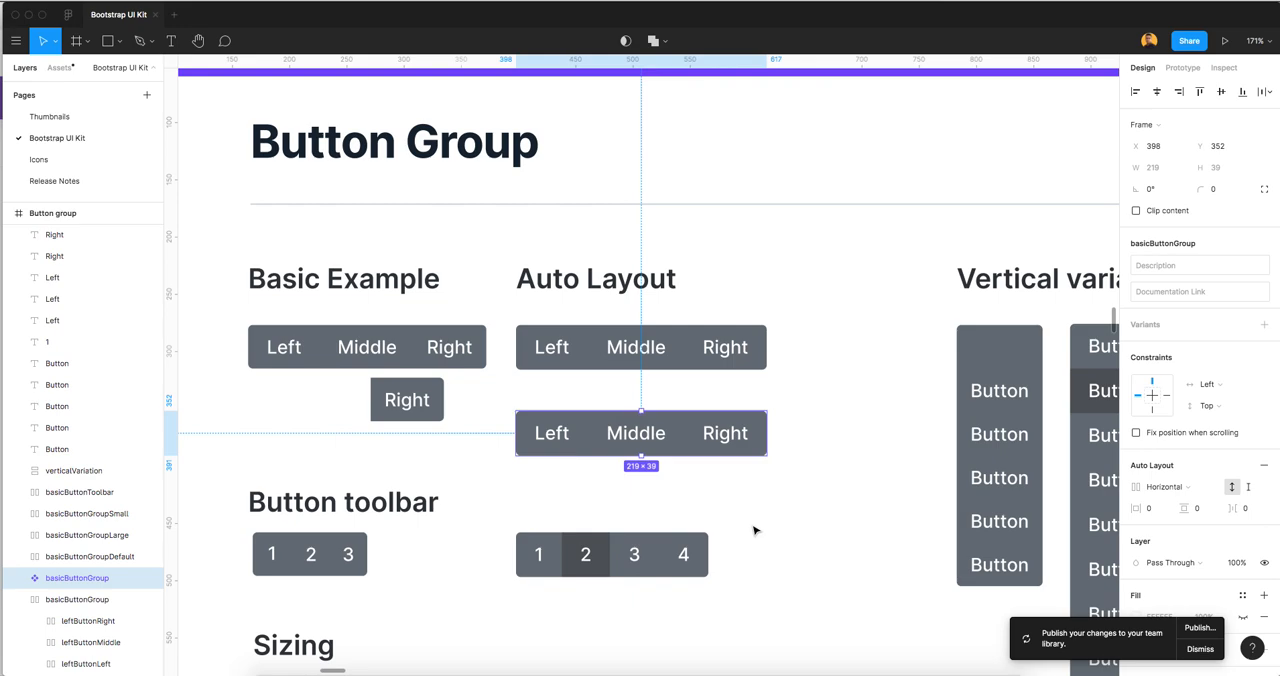
# View the components of the Button group category among the file's local assets
pyautogui.click(62, 68)
pyautogui.click(69, 367)
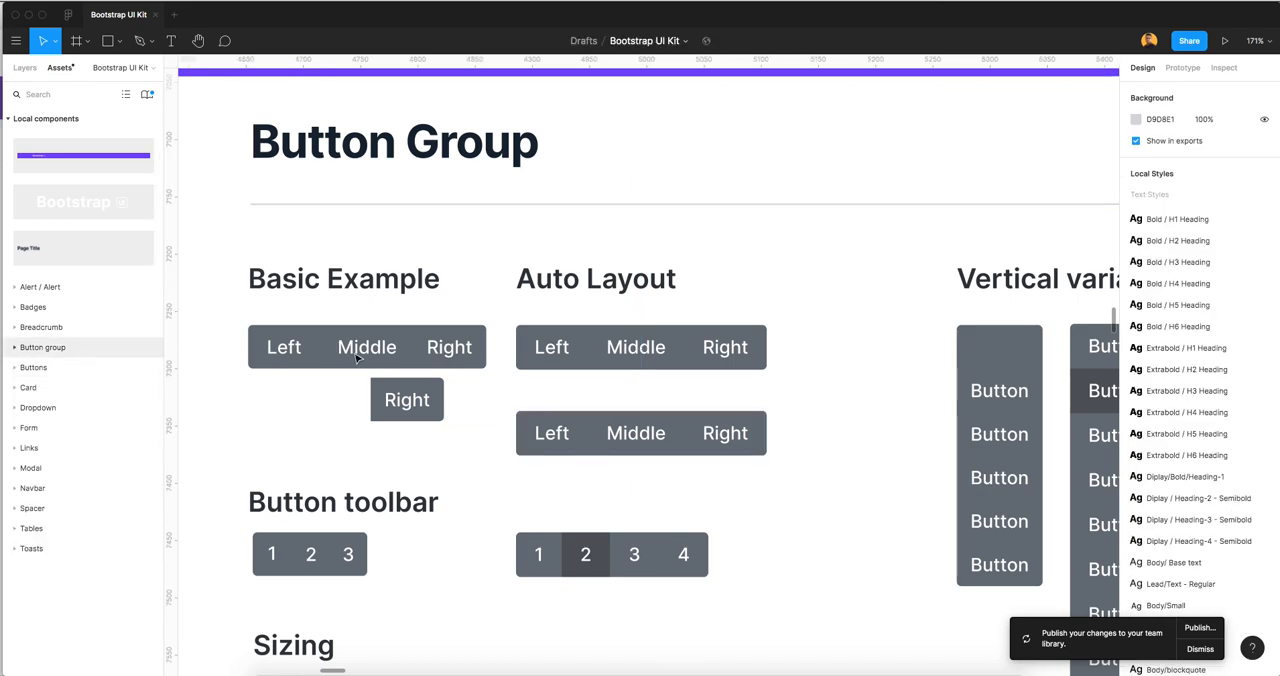
pyautogui.scroll(-2, 594, 437)
pyautogui.scroll(-1, 606, 391)
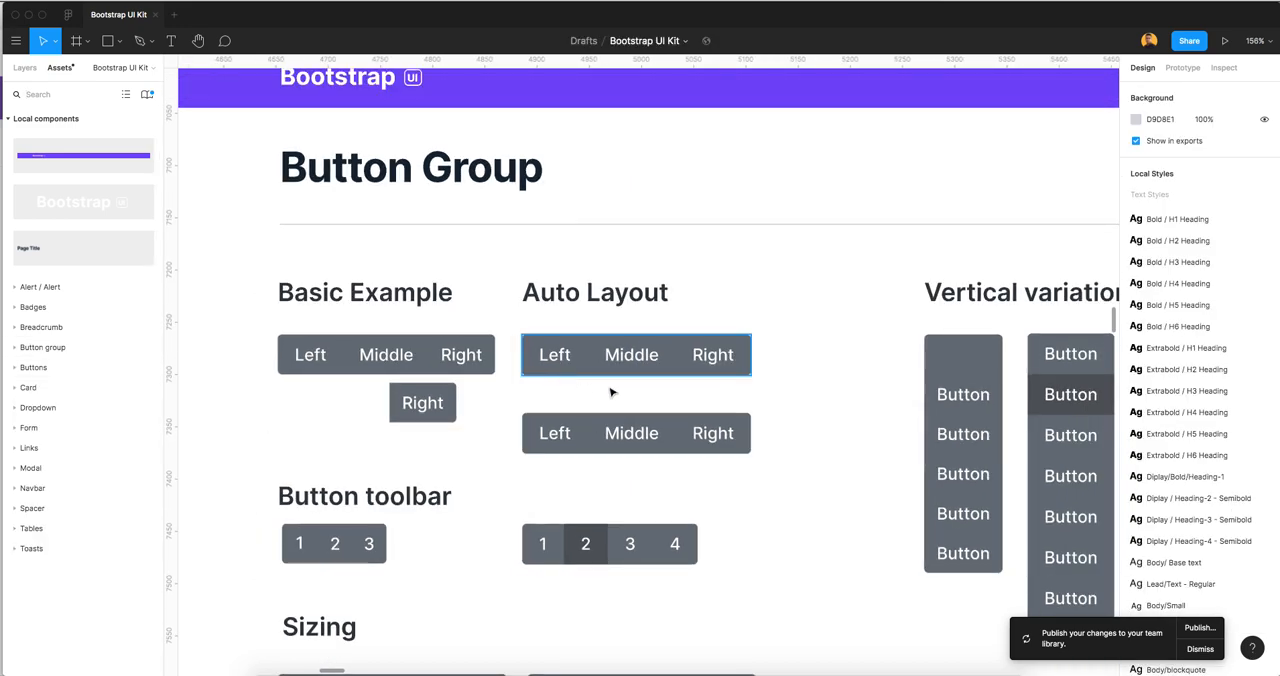
pyautogui.scroll(3, 543, 337)
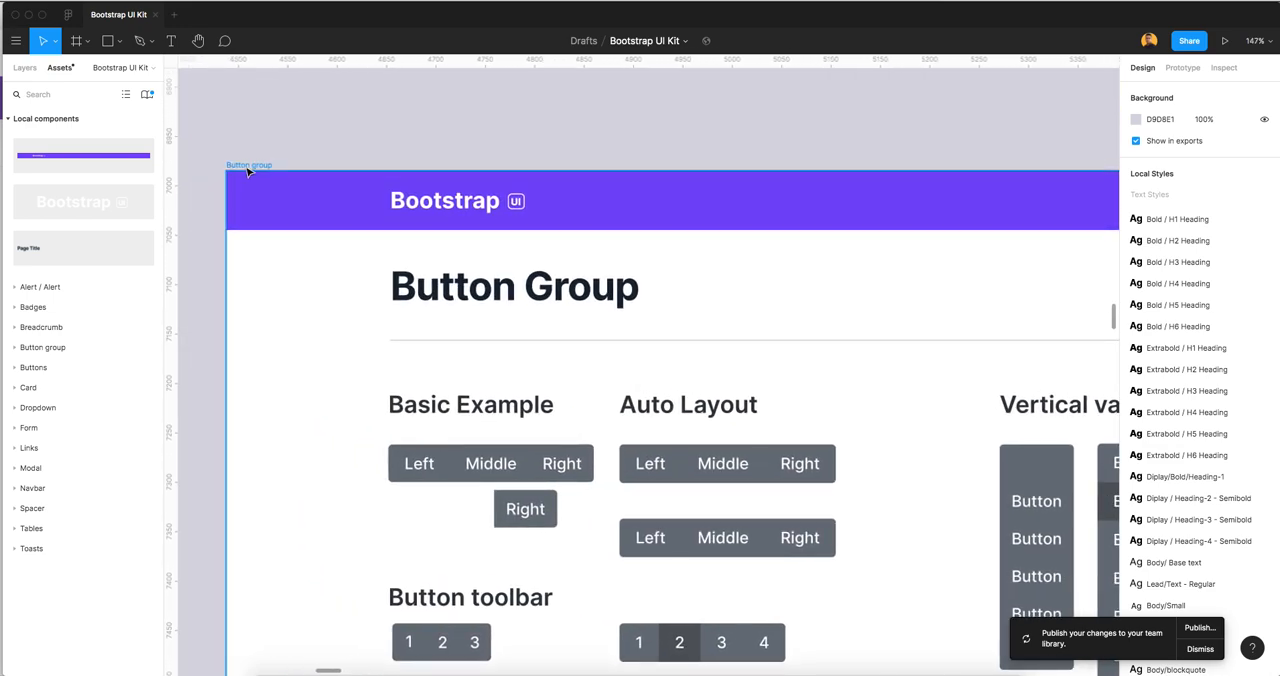
pyautogui.click(39, 348)
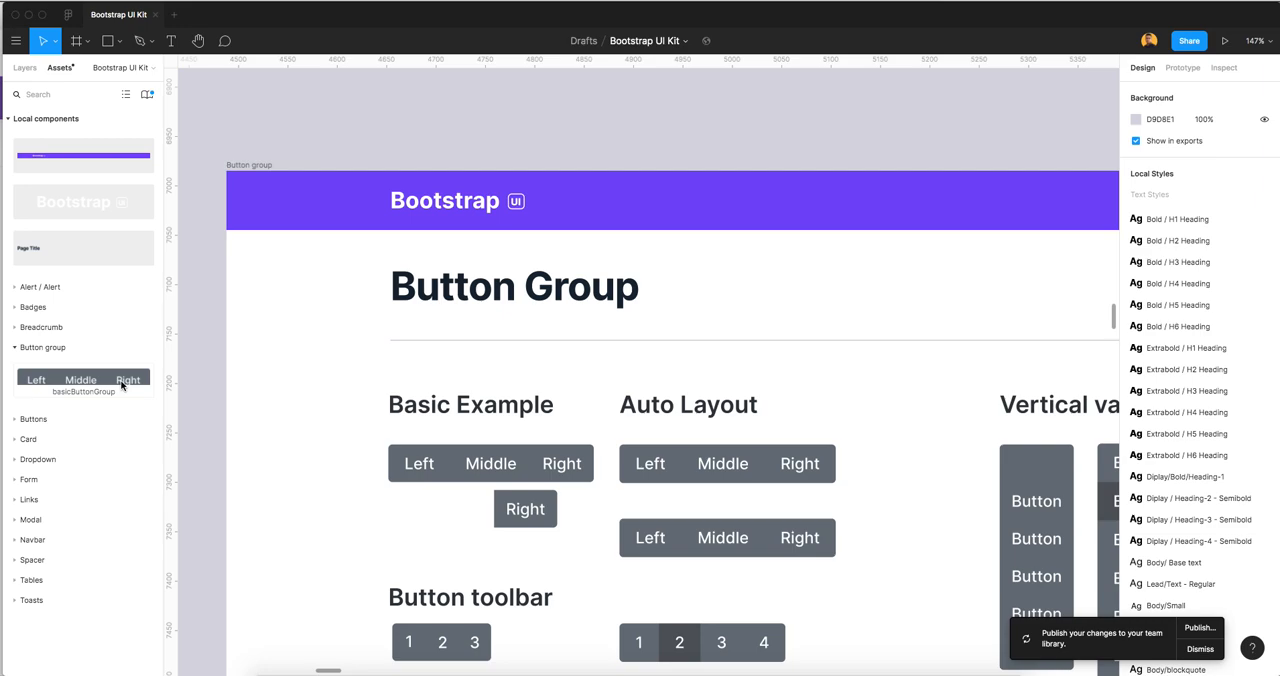
pyautogui.scroll(-5, 705, 403)
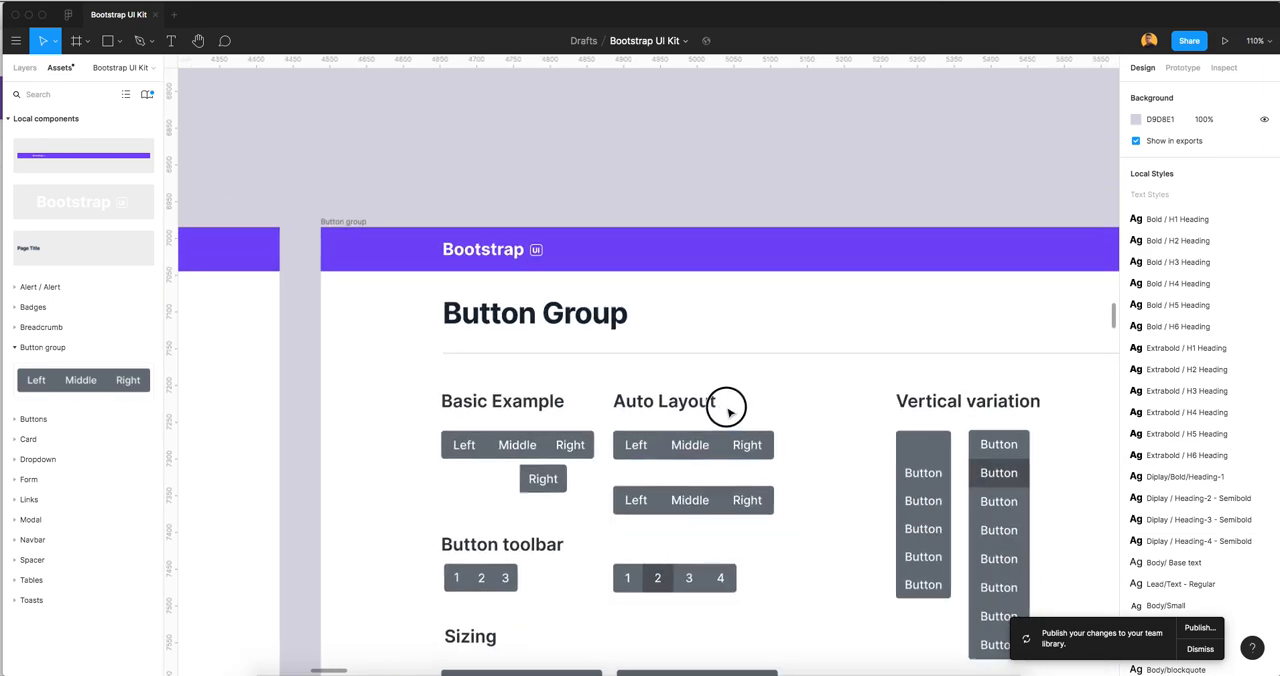
# Place two trial instances of the basicButtonGroup component near the button toolbar and delete both
pyautogui.moveTo(140, 380); pyautogui.dragTo(649, 529)
pyautogui.scroll(3, 612, 503)
pyautogui.moveTo(83, 380); pyautogui.dragTo(741, 512)
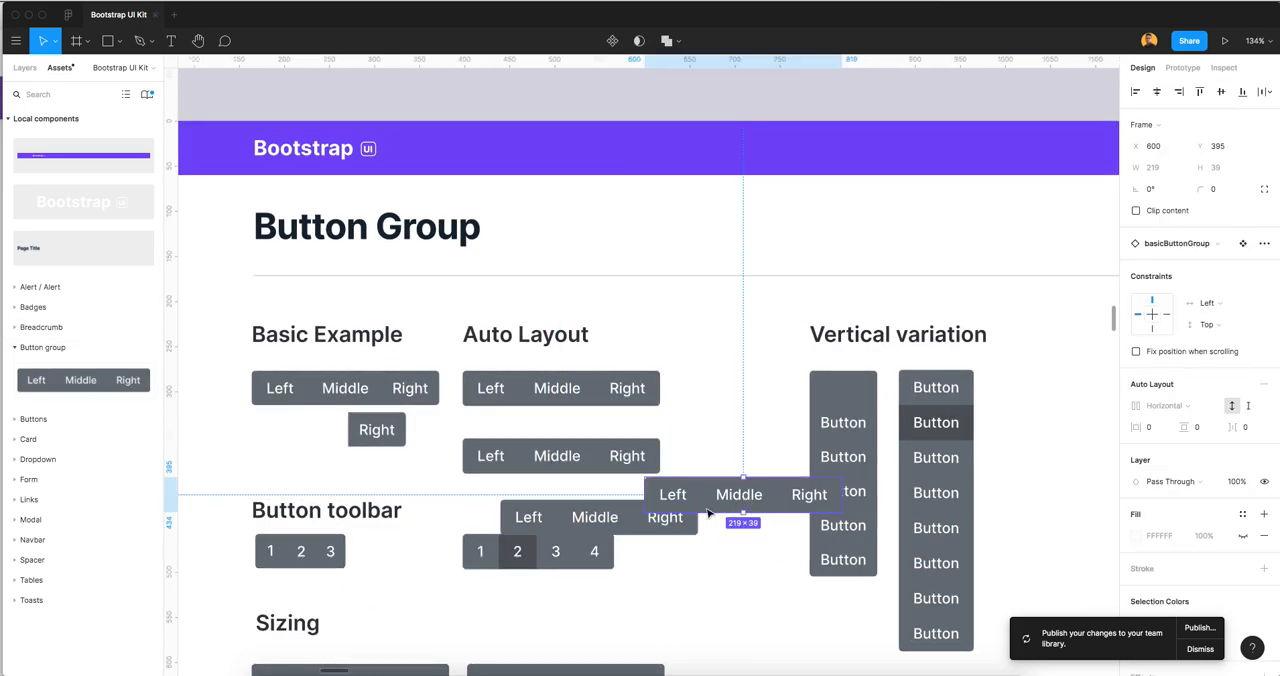
pyautogui.press('Delete')
pyautogui.click(670, 530)
pyautogui.press('Delete')
# Find the basicButtonGroup component in the layer list and collapse the original basicButtonGroup frame beneath it
pyautogui.click(629, 470)
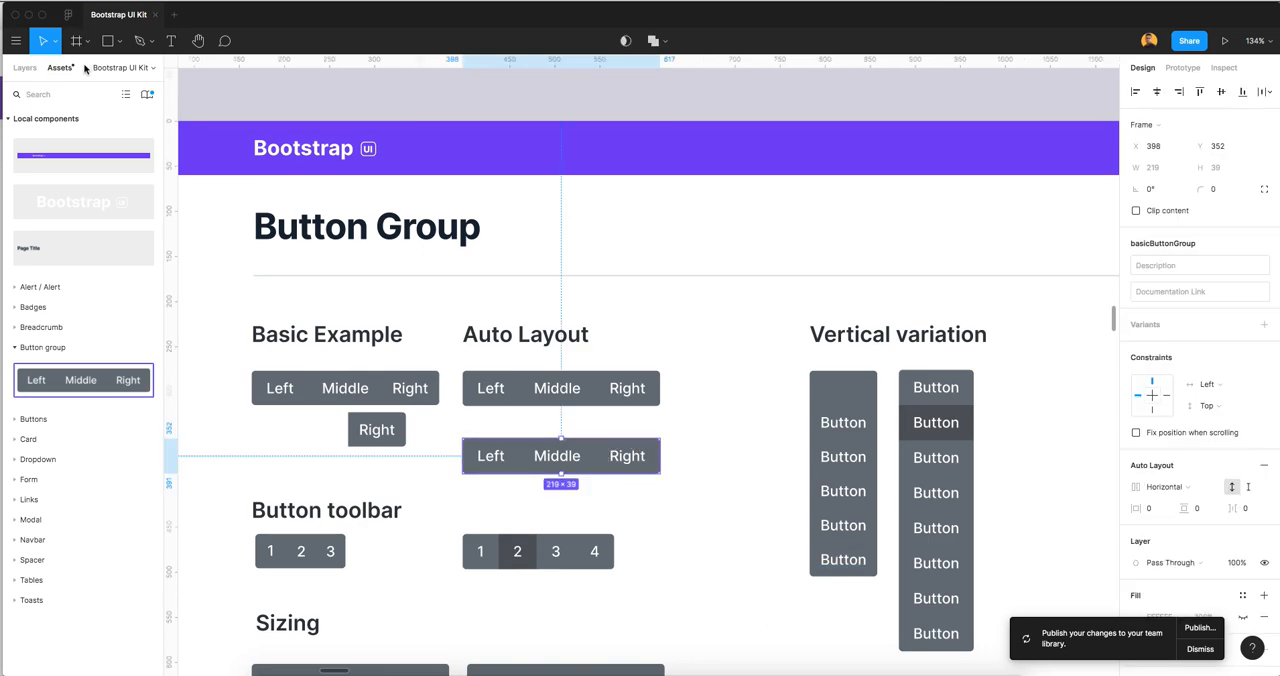
pyautogui.click(25, 70)
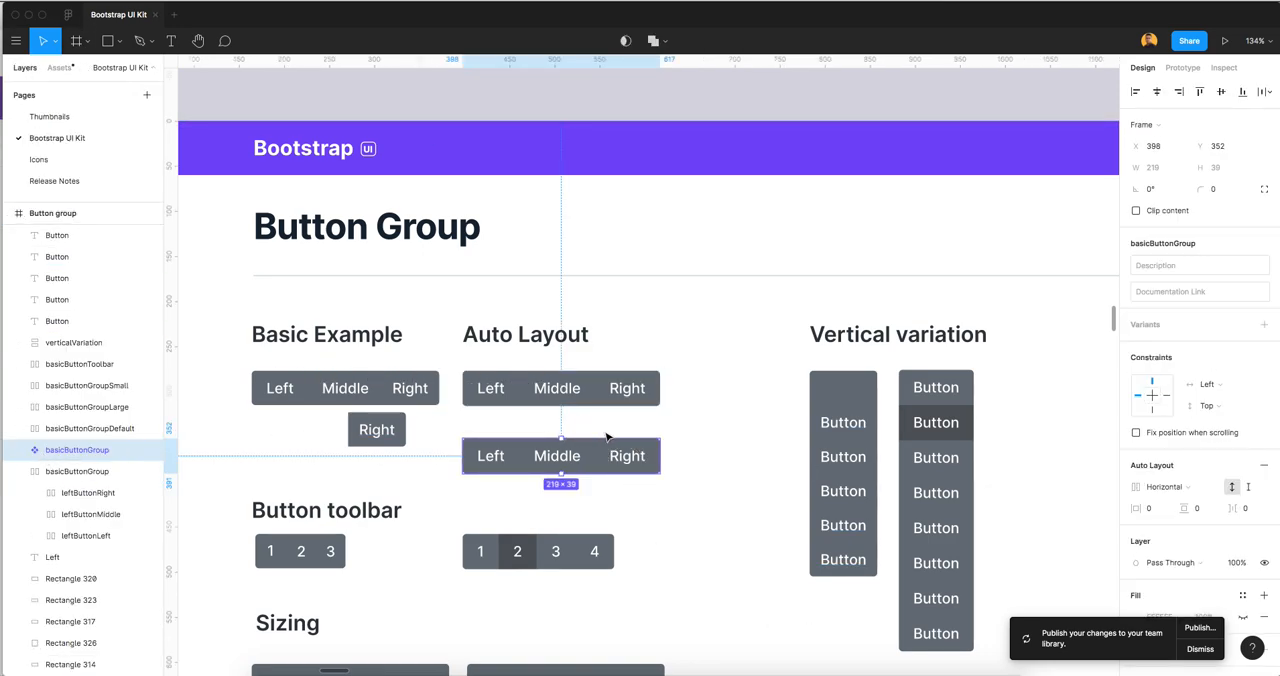
pyautogui.scroll(5, 608, 438)
pyautogui.scroll(-2, 612, 438)
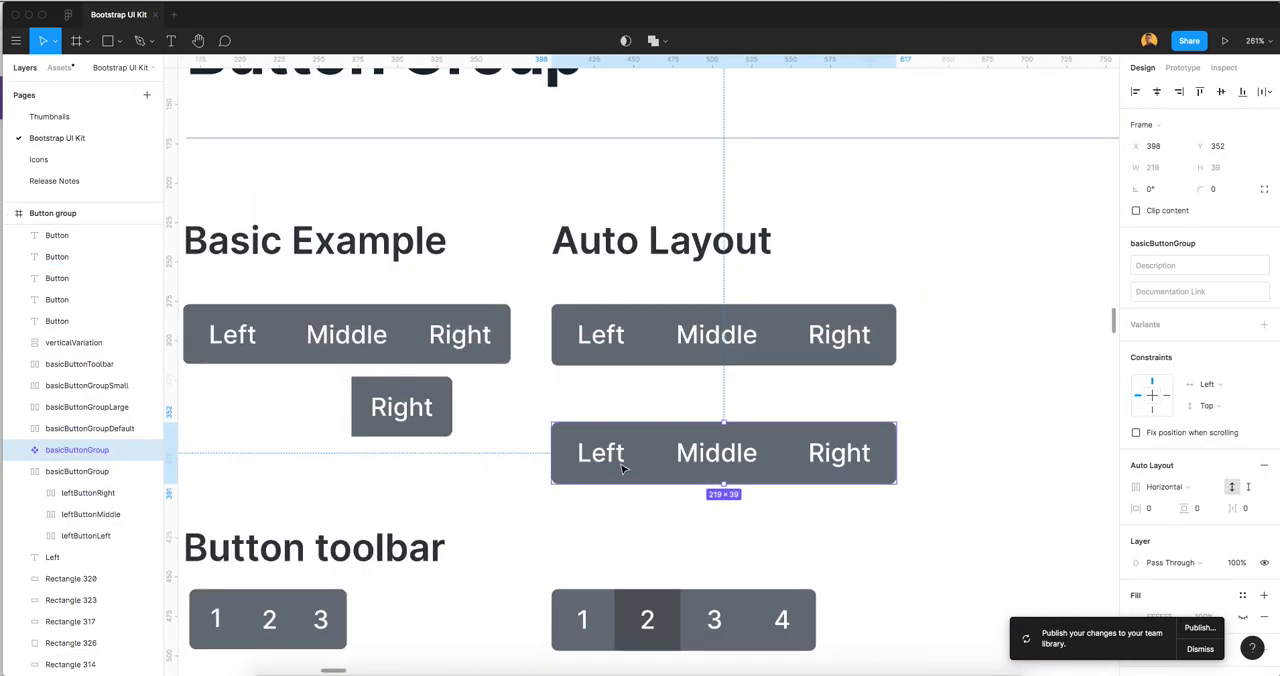
pyautogui.scroll(-2, 623, 463)
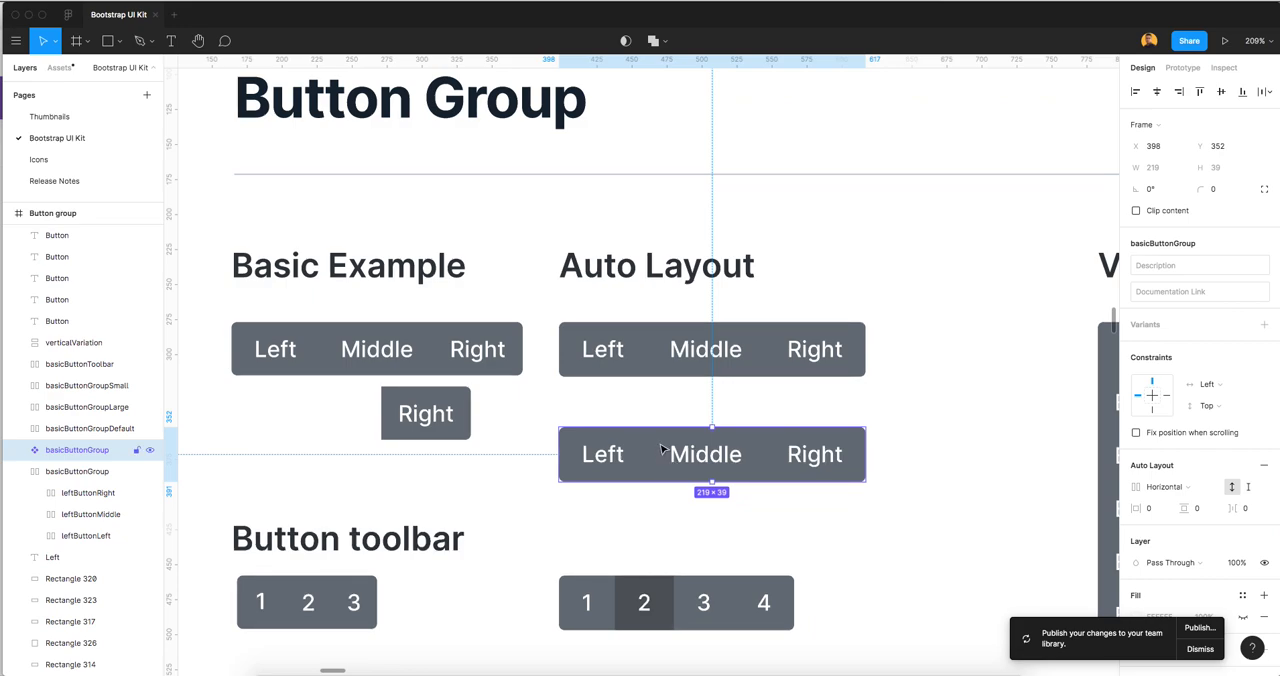
pyautogui.click(826, 350)
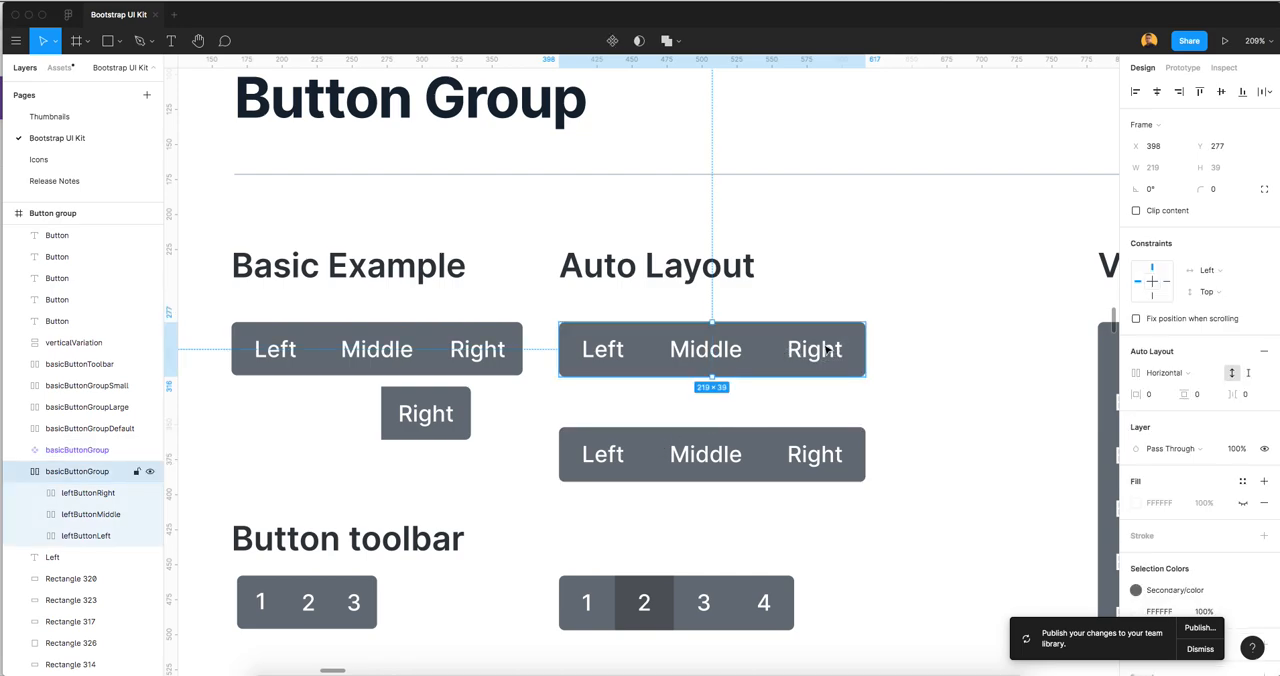
pyautogui.click(23, 473)
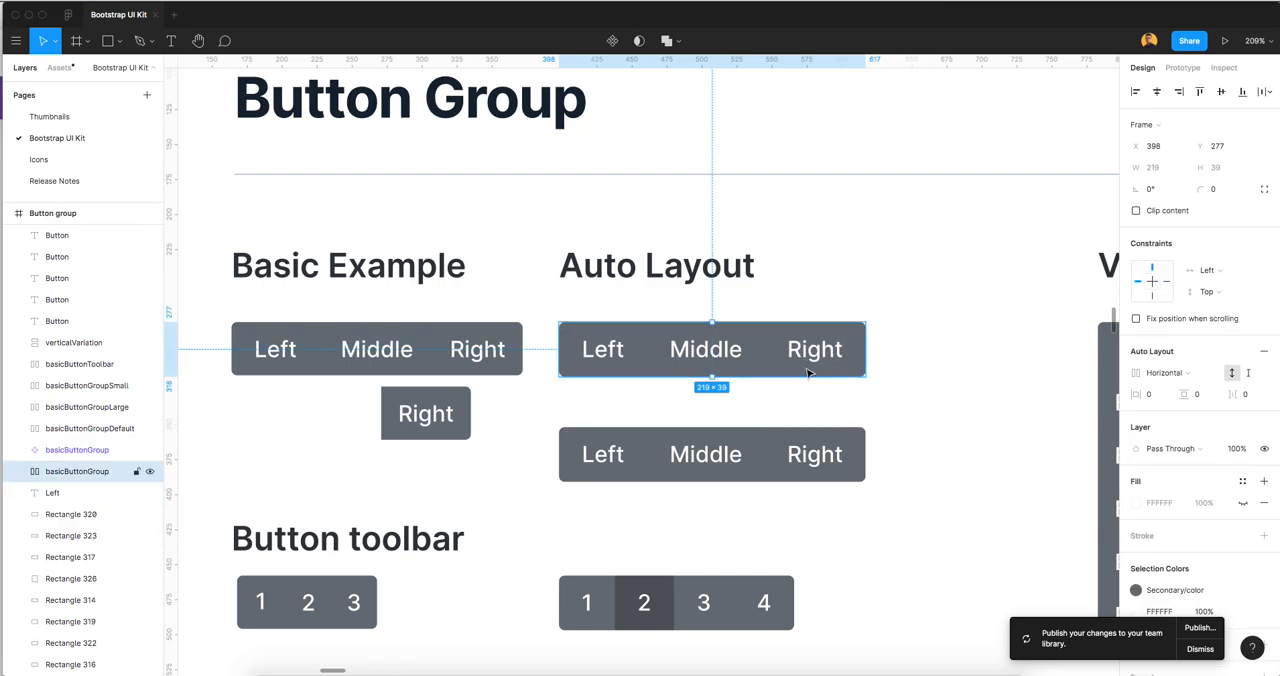
# Duplicate the Middle button inside the basicButtonGroup component, undo the duplication, and collapse the component's layers
pyautogui.click(747, 456)
pyautogui.click(747, 456)
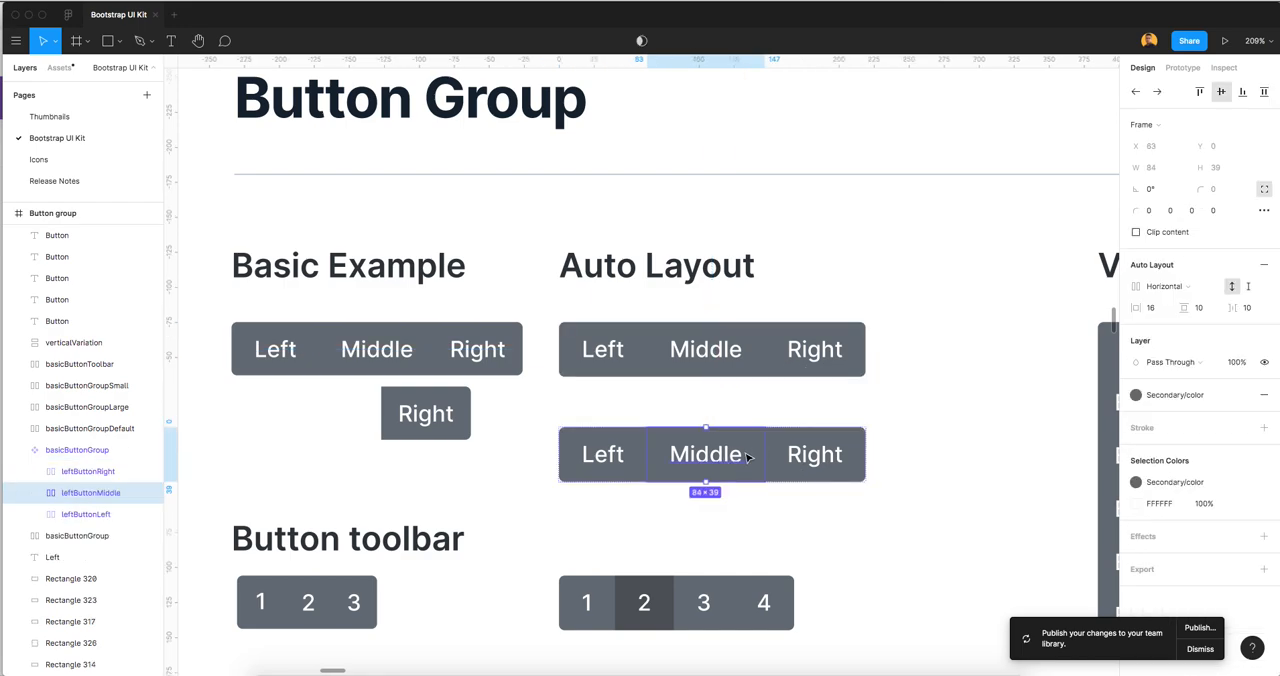
pyautogui.press('super+d')
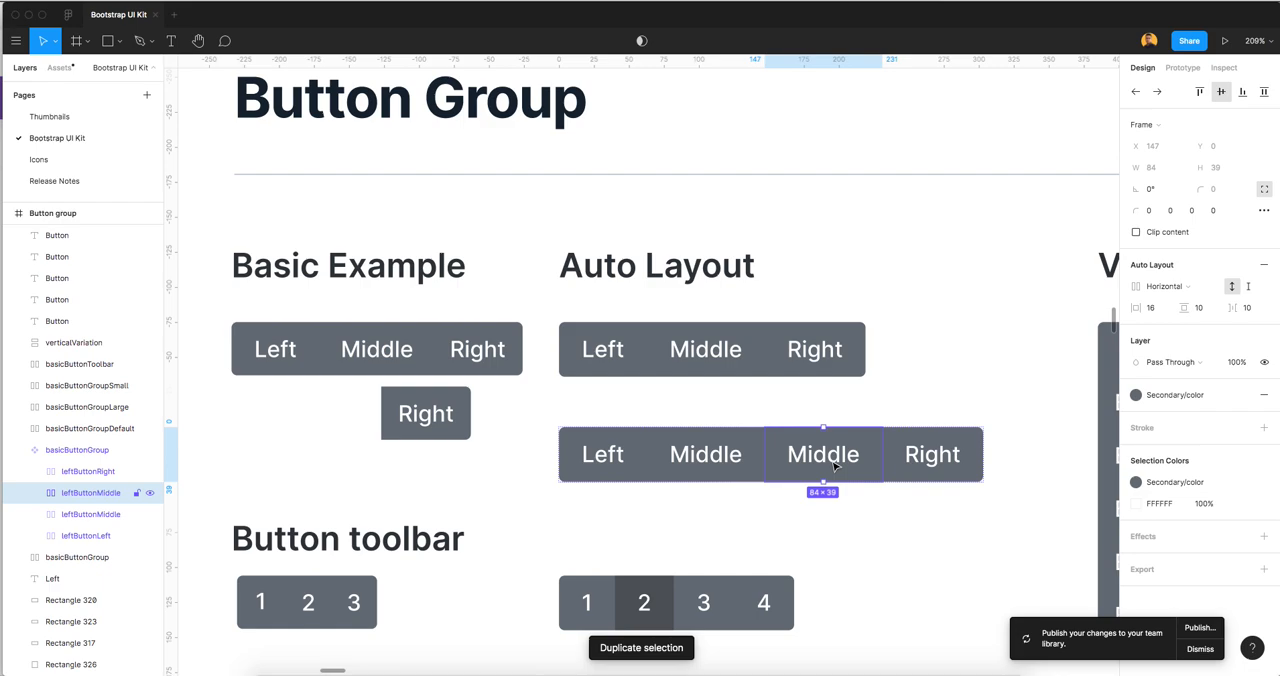
pyautogui.press('super+z')
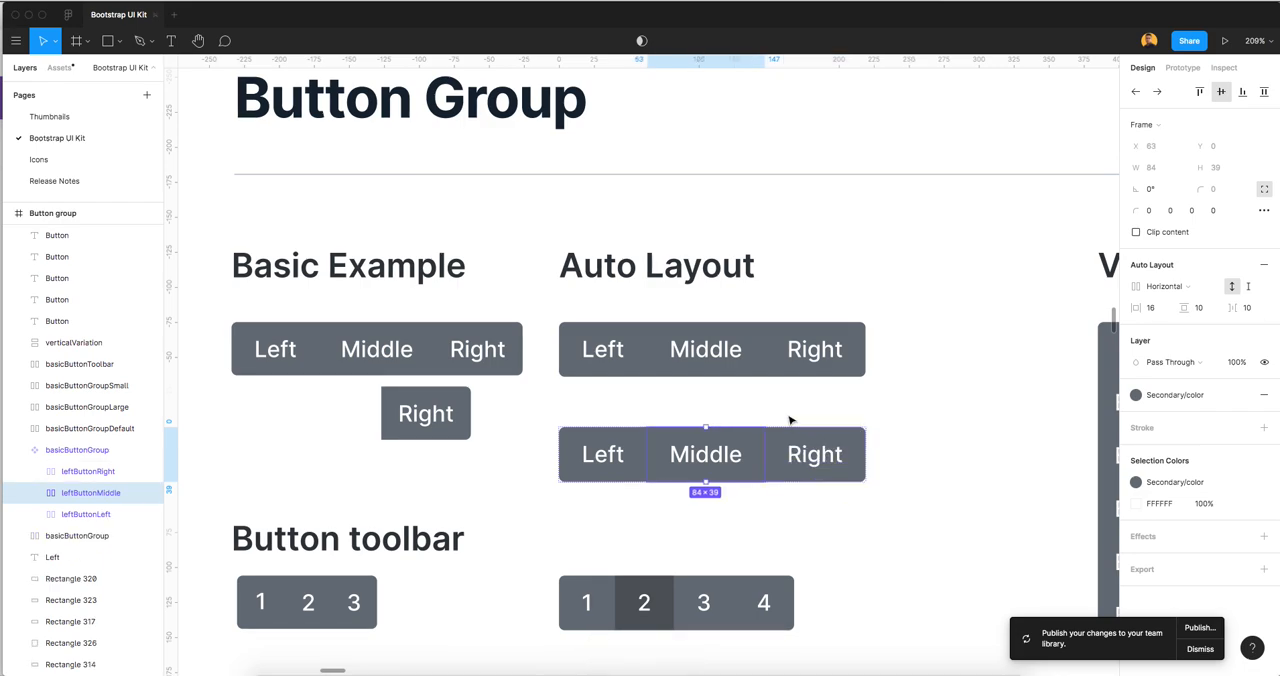
pyautogui.press('Escape')
pyautogui.click(20, 452)
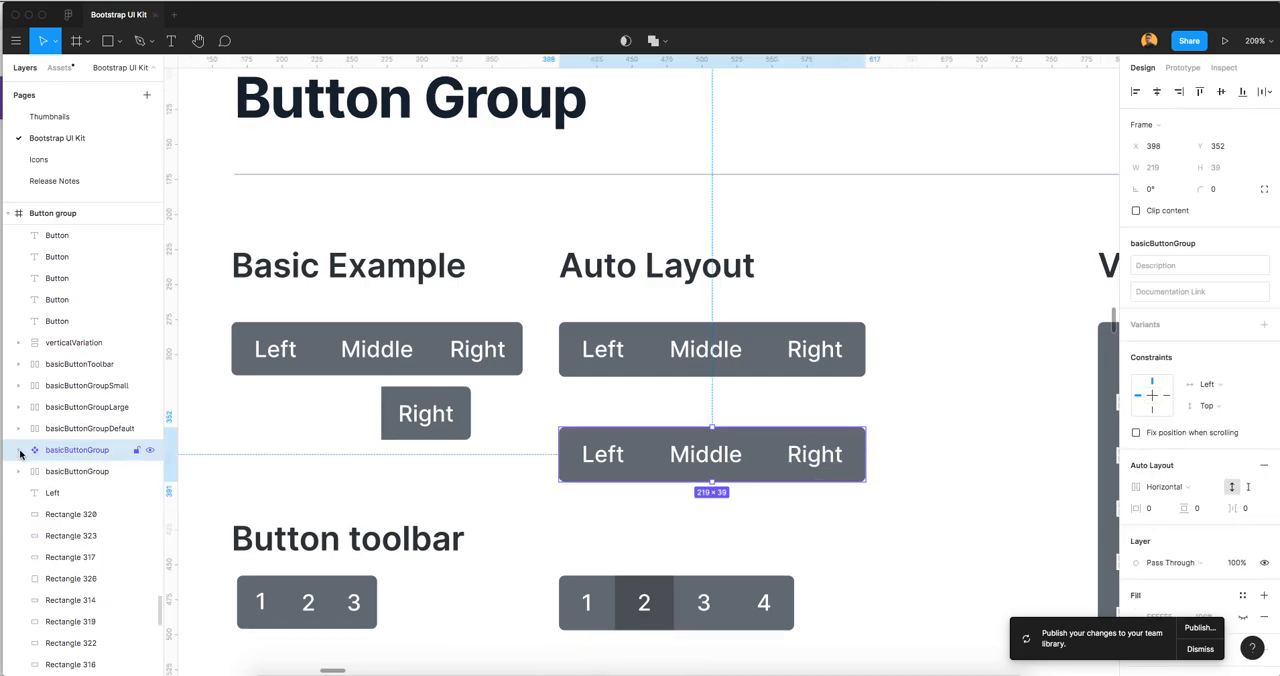
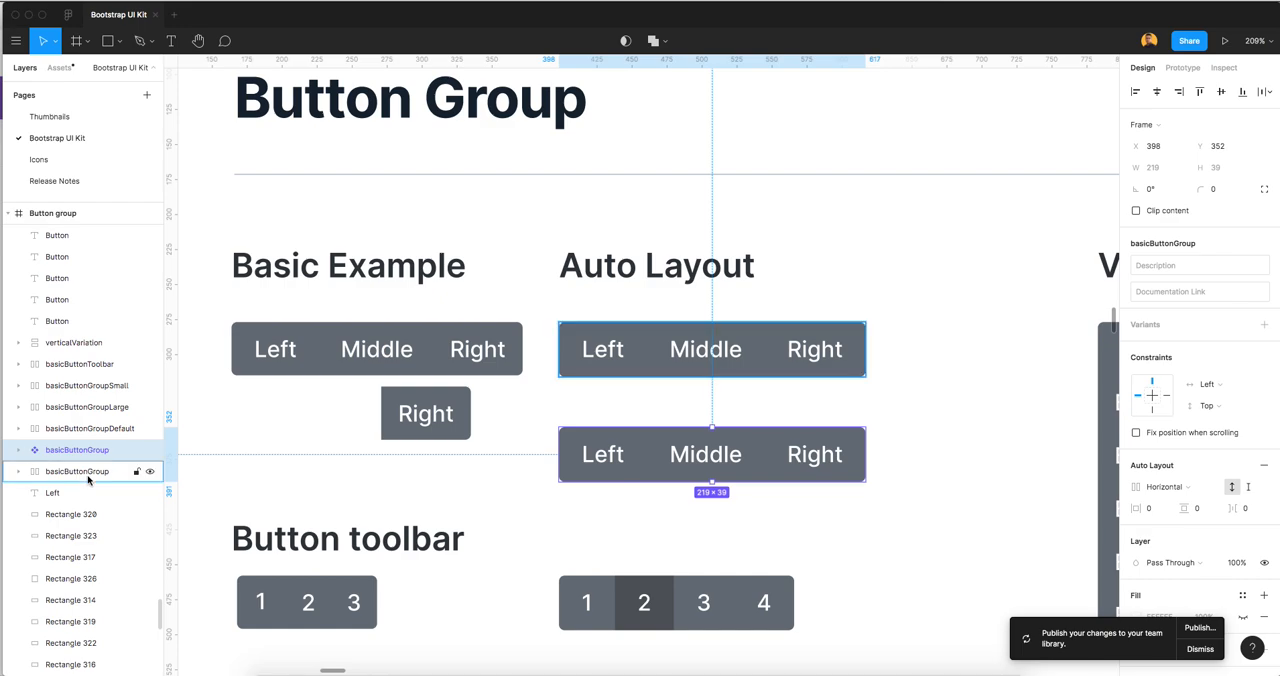
# Change the fill of button 2 in the auto layout button toolbar to the Secondary/color style
pyautogui.click(776, 406)
pyautogui.scroll(-3, 823, 397)
pyautogui.scroll(-3, 711, 394)
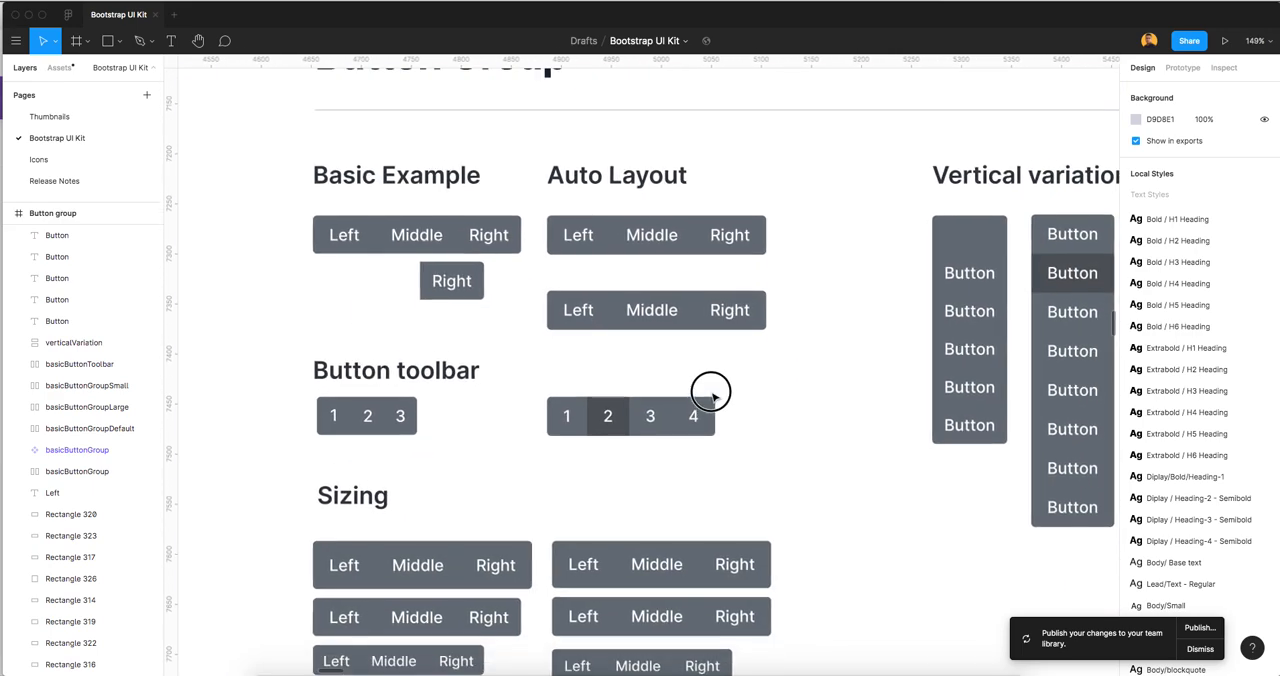
pyautogui.scroll(2, 526, 365)
pyautogui.moveTo(520, 361); pyautogui.dragTo(756, 466)
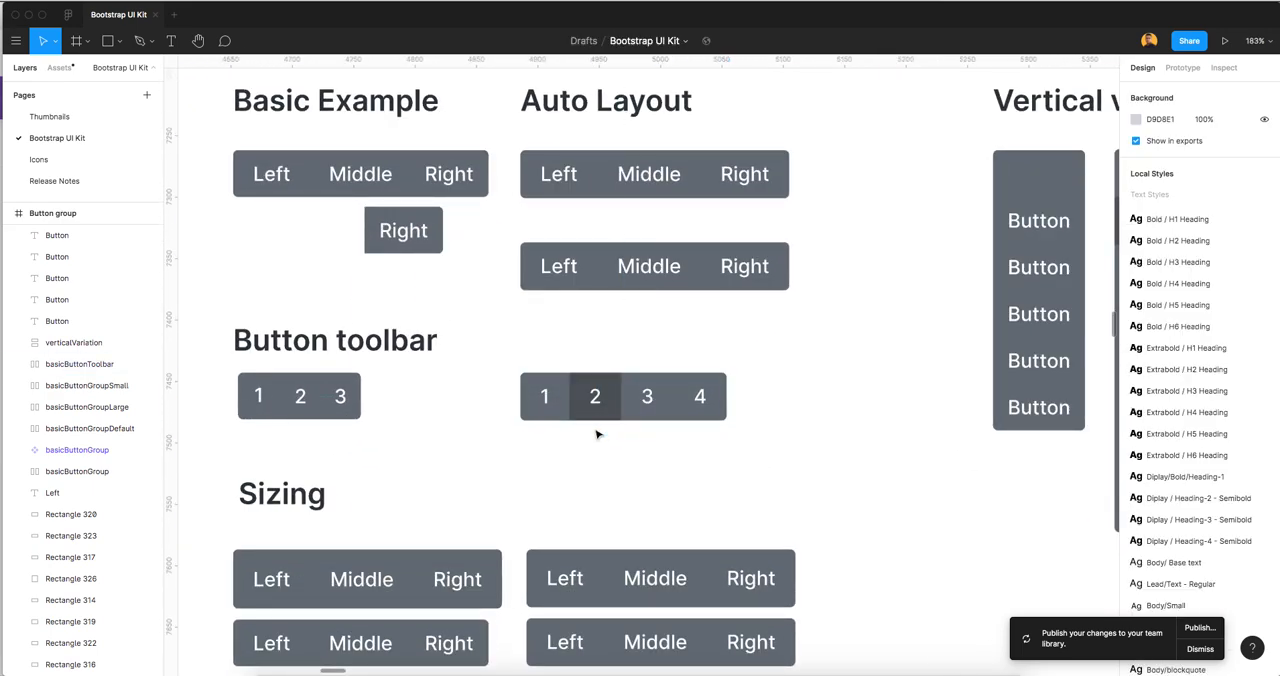
pyautogui.scroll(2, 597, 434)
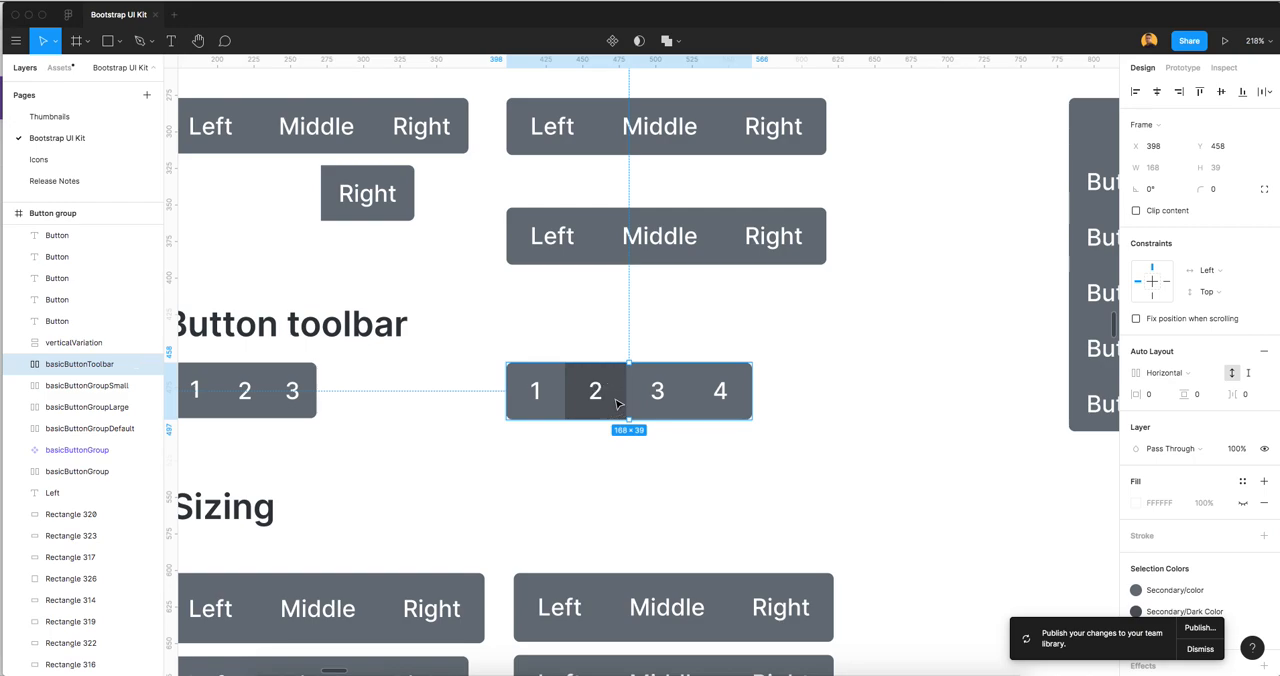
pyautogui.click(615, 402)
pyautogui.click(1184, 480)
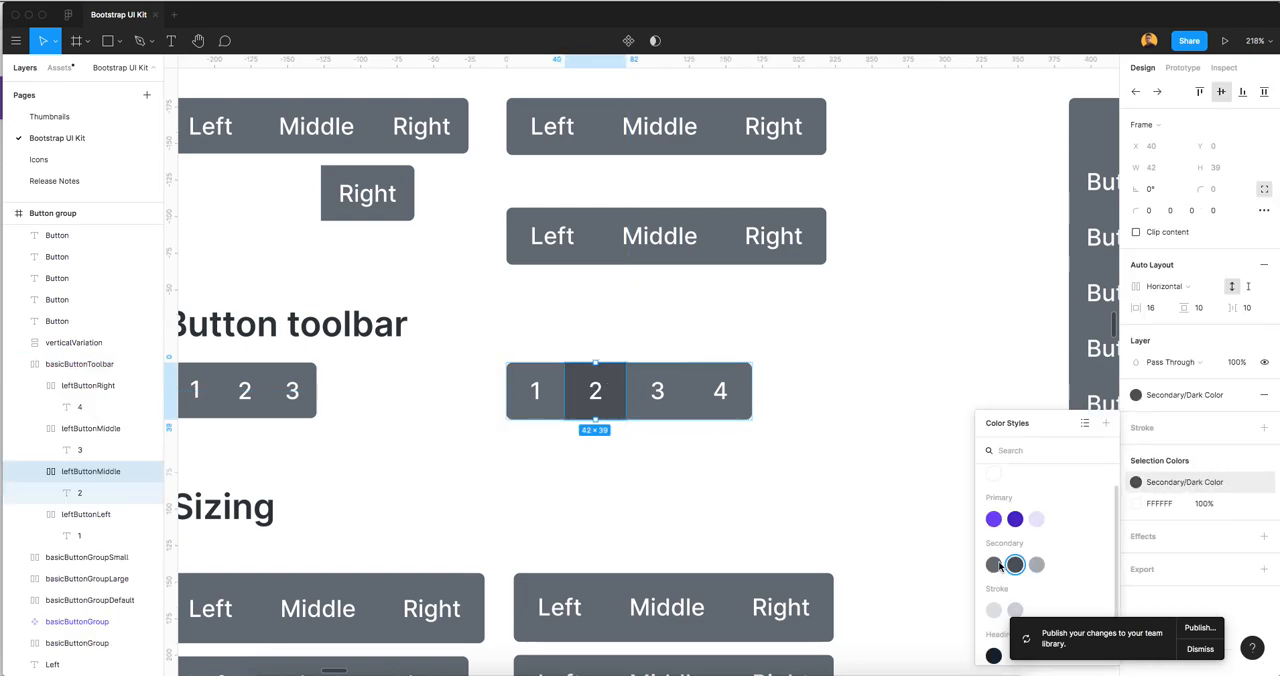
pyautogui.click(997, 564)
pyautogui.click(828, 491)
# Turn the auto layout basicButtonToolbar frame with buttons 1 to 4 into a component
pyautogui.scroll(-1, 820, 488)
pyautogui.moveTo(491, 348); pyautogui.dragTo(805, 470)
pyautogui.click(21, 366)
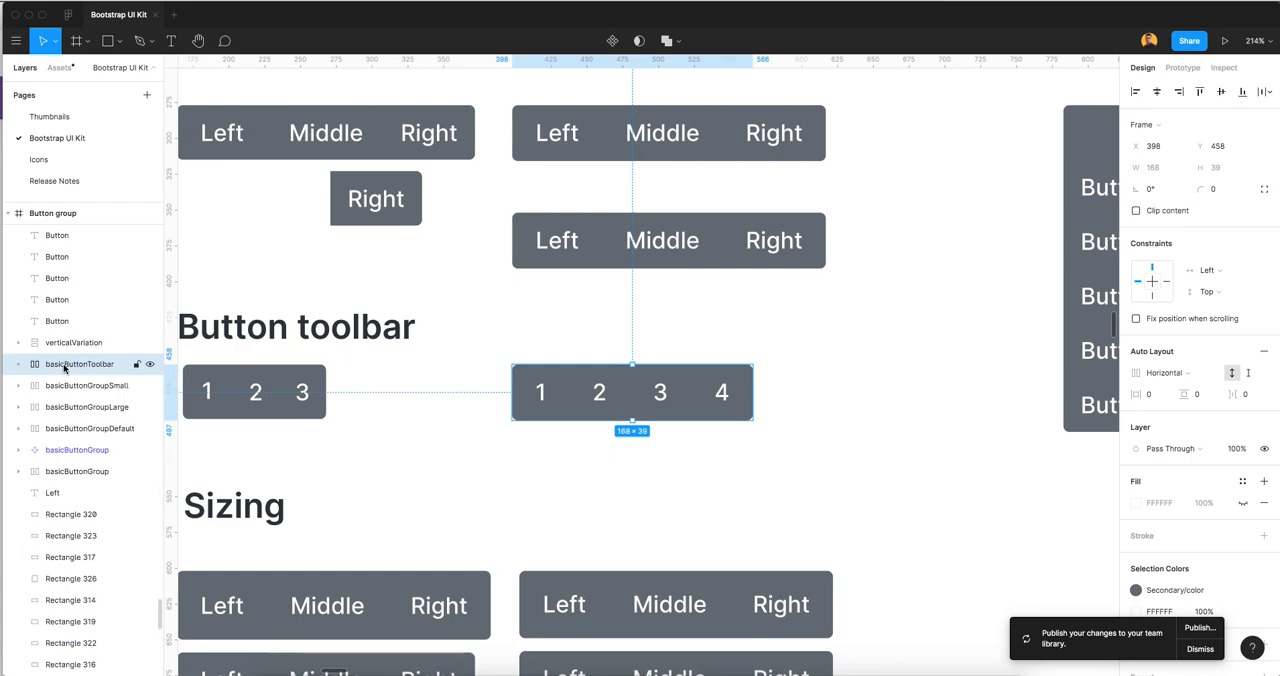
pyautogui.rightClick(706, 386)
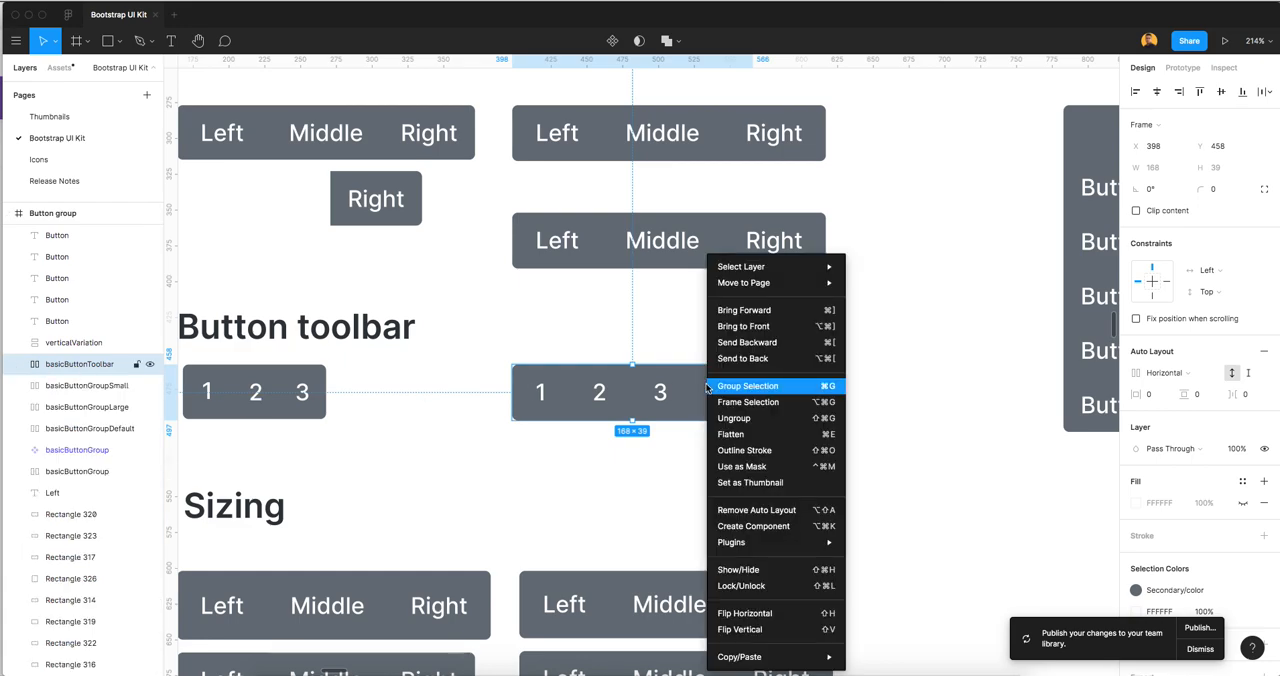
pyautogui.click(753, 526)
pyautogui.click(721, 442)
# Convert the basicButtonGroupSmall auto layout frame in the Sizing section into a component
pyautogui.scroll(-5, 721, 442)
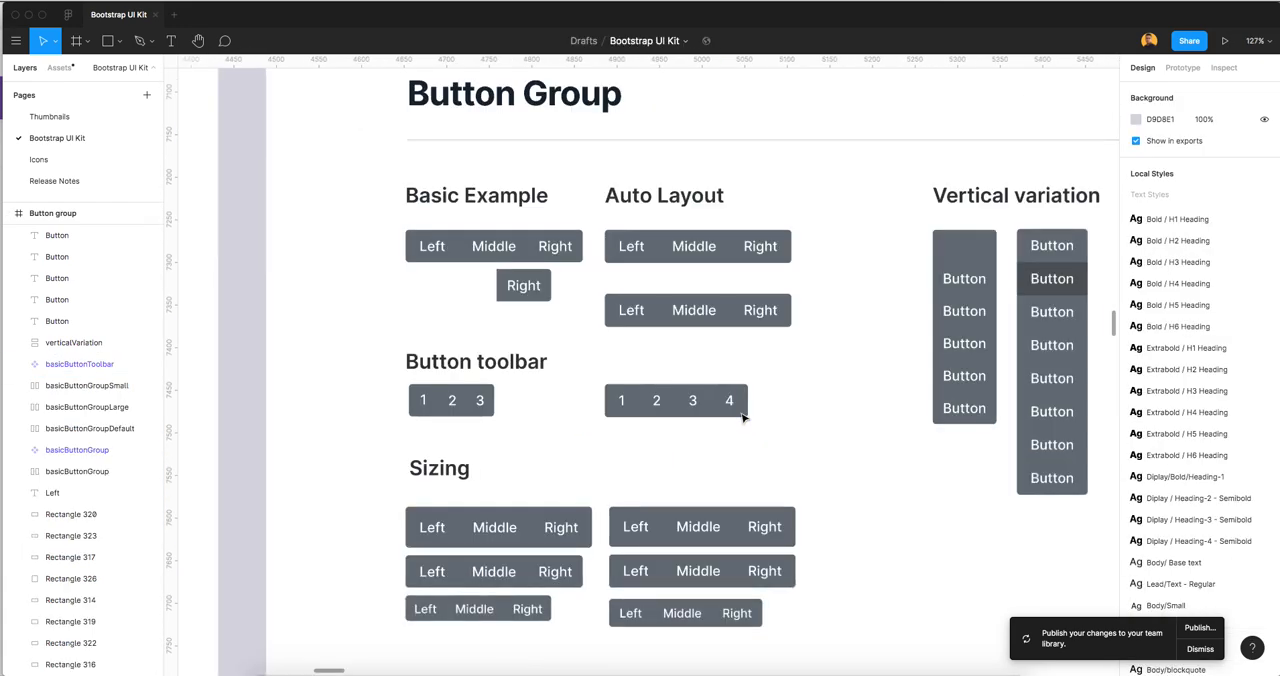
pyautogui.scroll(-5, 677, 354)
pyautogui.scroll(2, 633, 418)
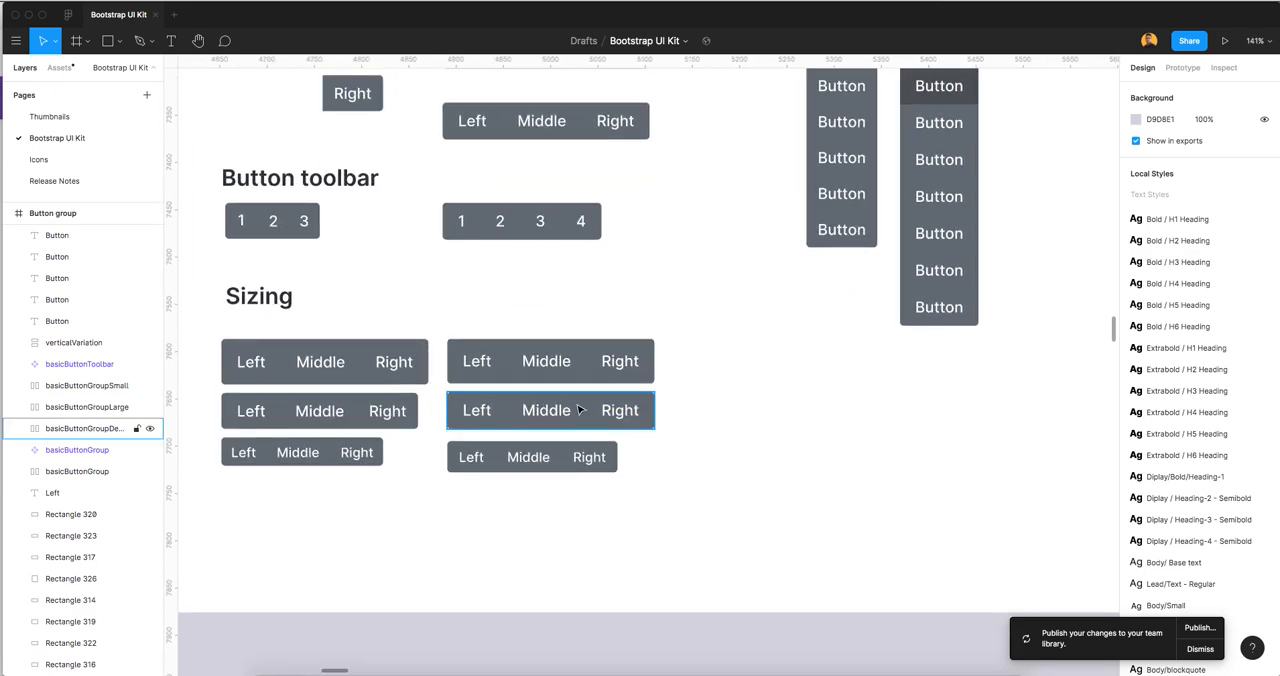
pyautogui.click(506, 474)
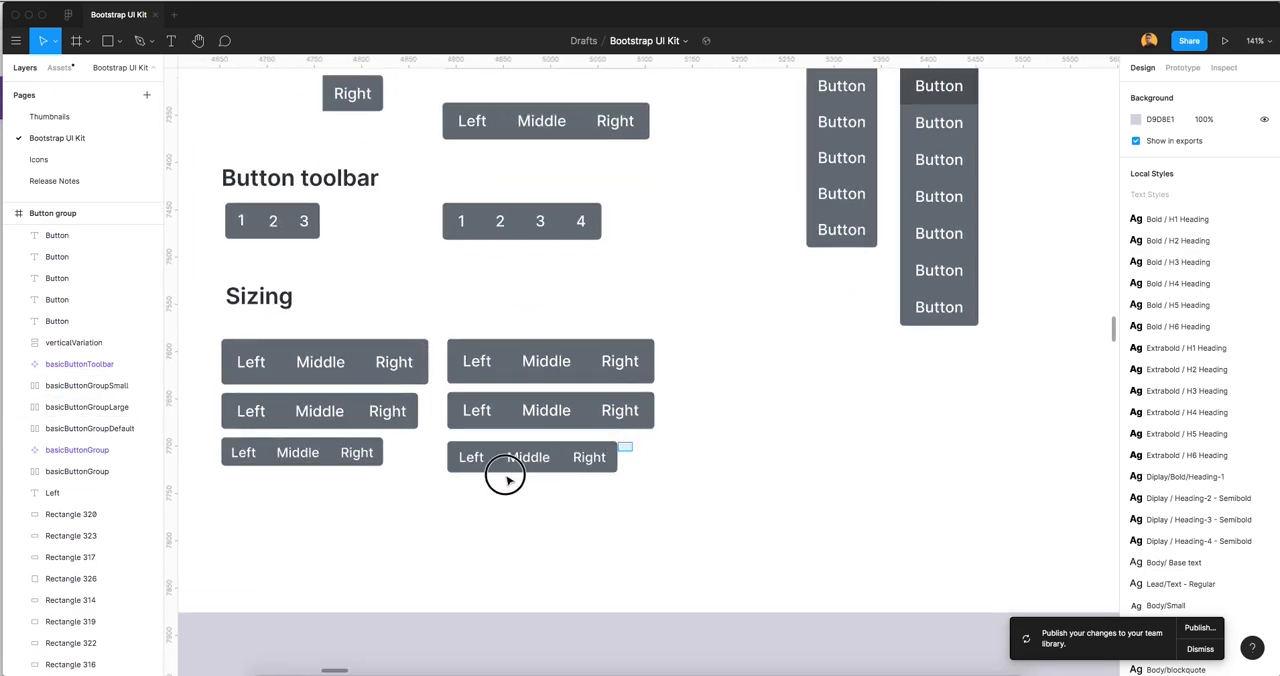
pyautogui.scroll(2, 450, 465)
pyautogui.rightClick(482, 459)
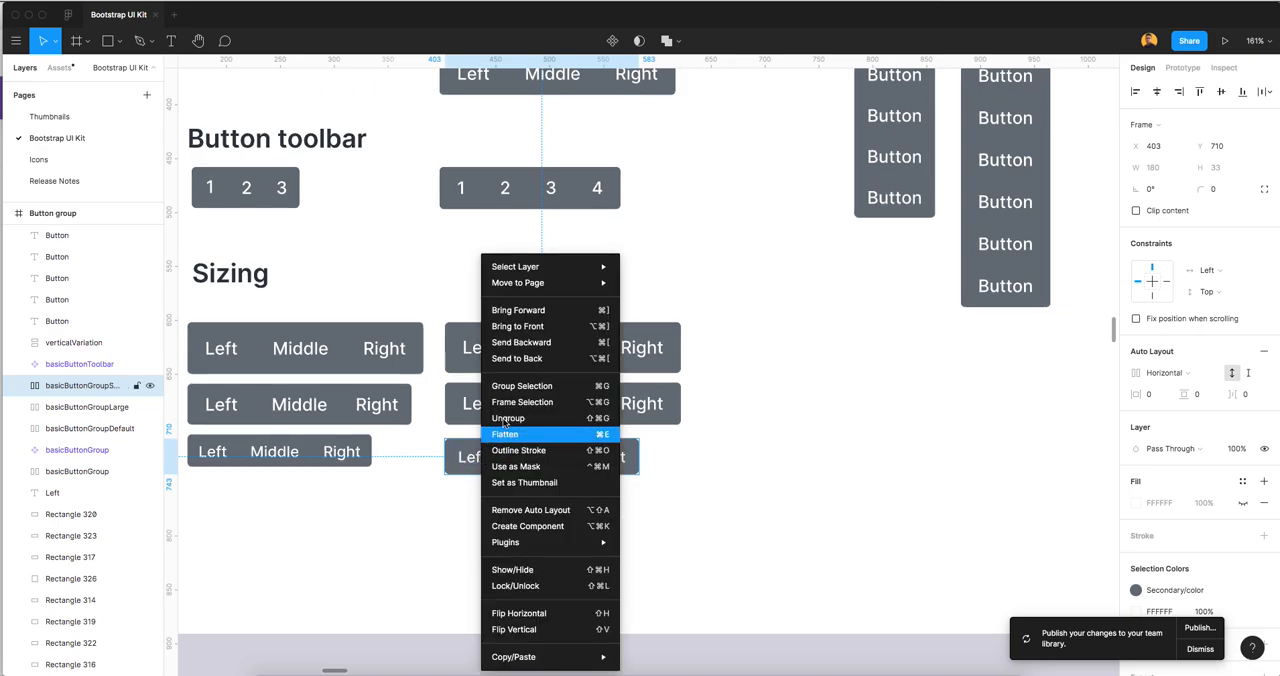
pyautogui.click(516, 525)
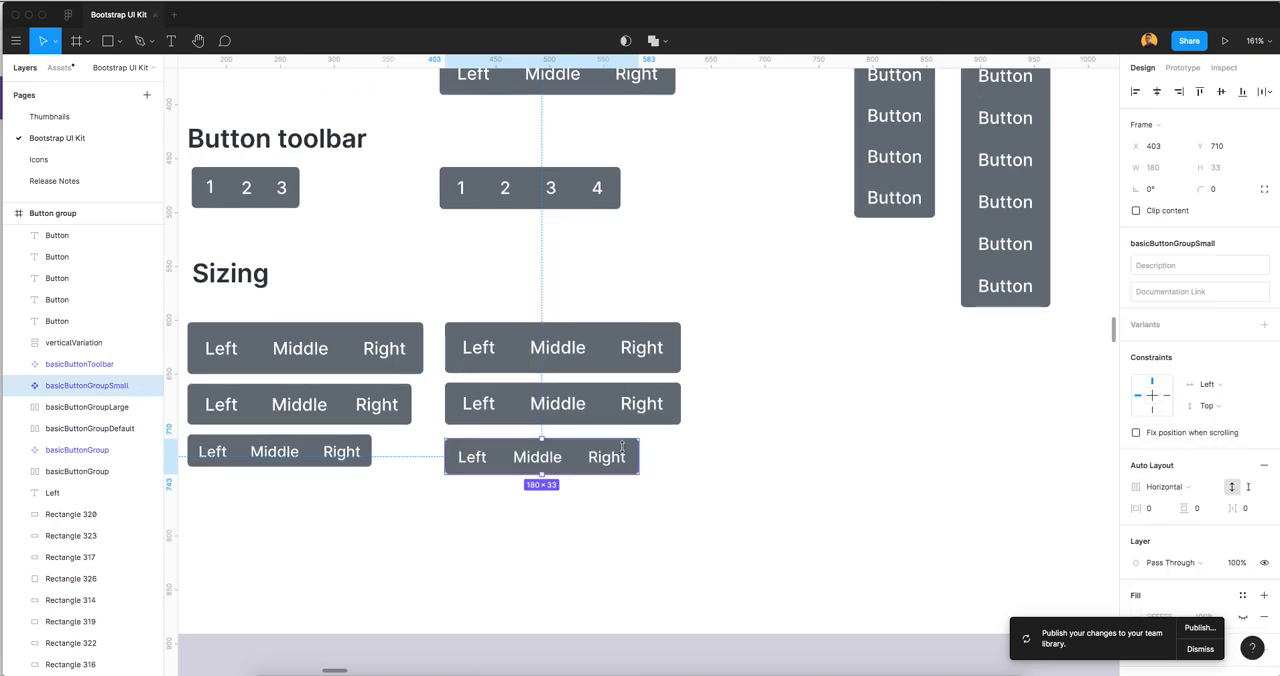
# Create a component from the basicButtonGroupLarge auto layout frame in the Sizing section
pyautogui.click(508, 348)
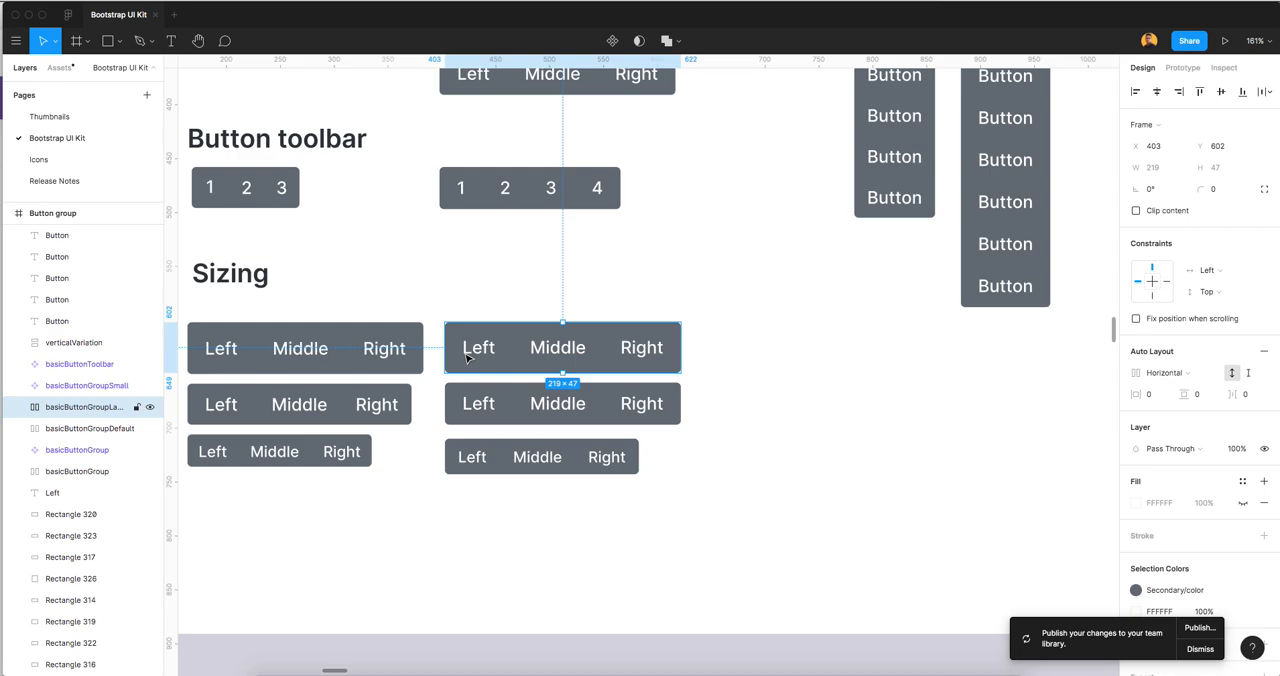
pyautogui.rightClick(484, 348)
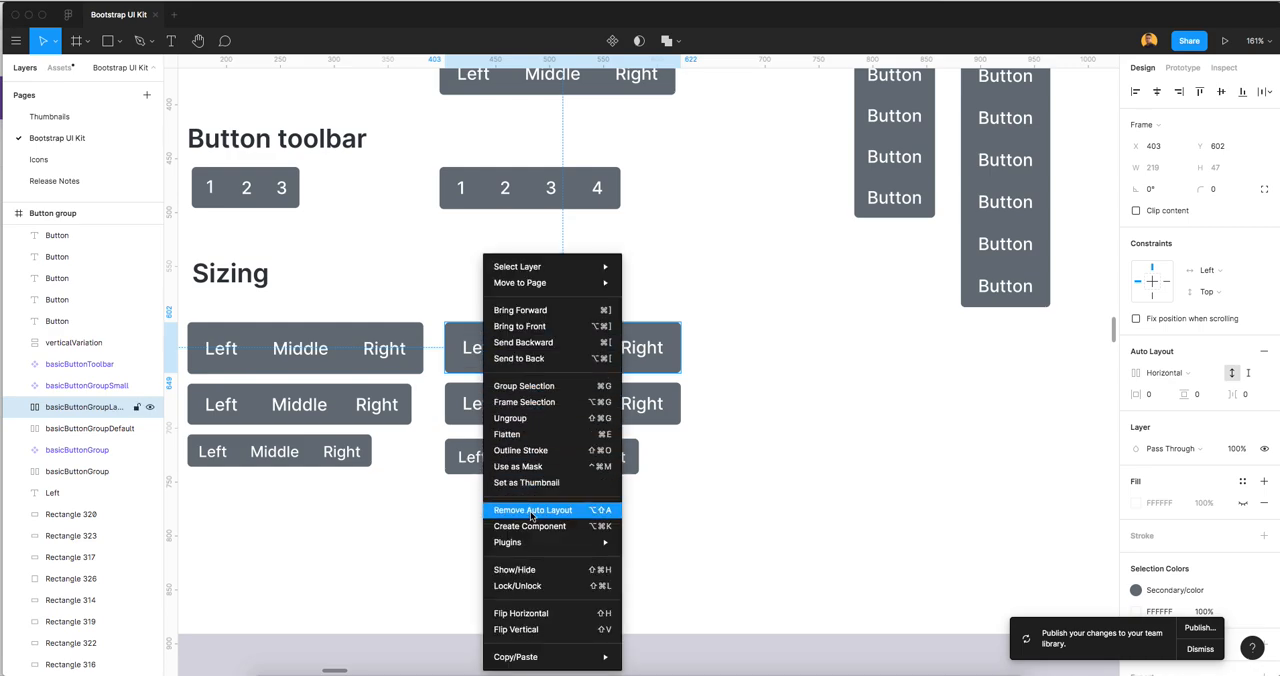
pyautogui.click(531, 526)
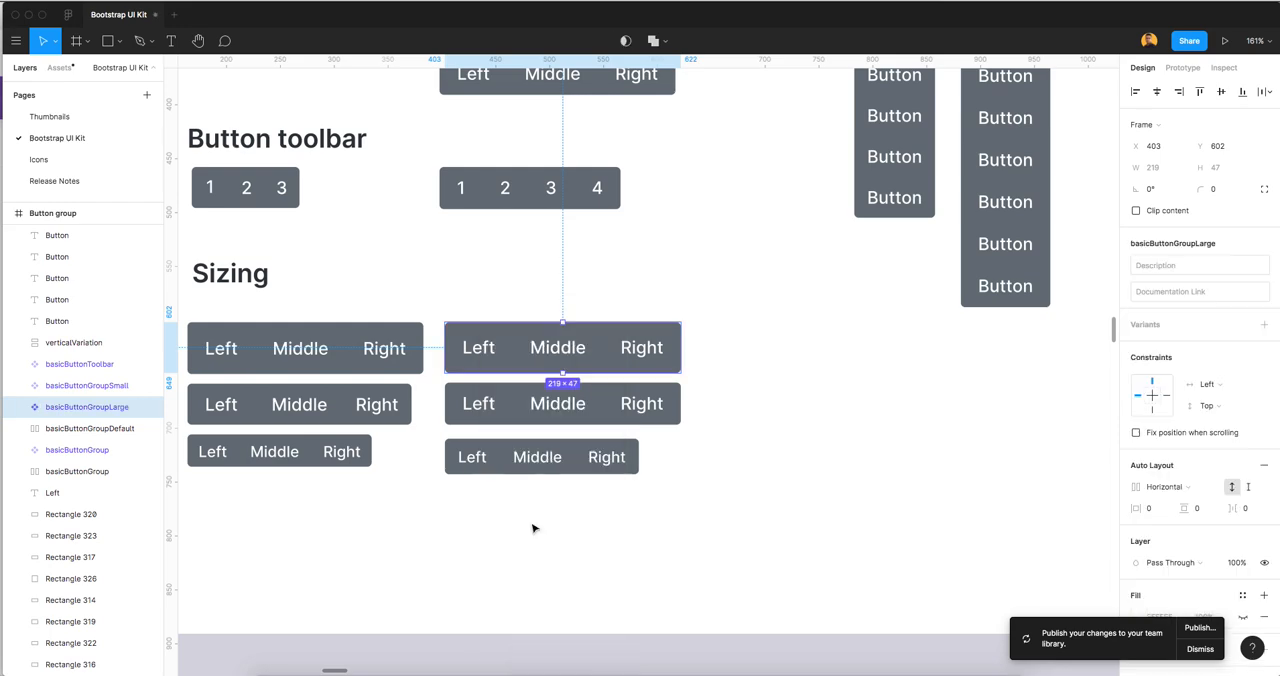
pyautogui.click(838, 377)
# Review the Button group components, including the toolbar and the small and large groups, among the file's local assets
pyautogui.scroll(2, 791, 326)
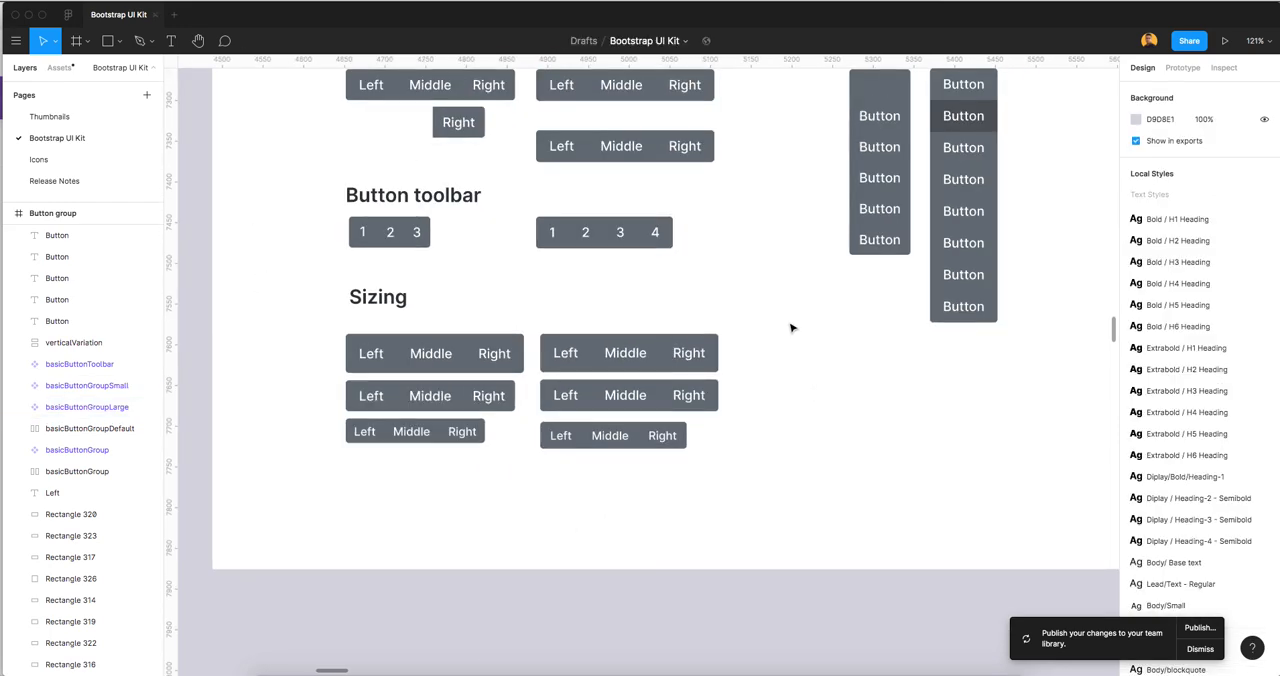
pyautogui.keyDown('ctrl'); pyautogui.scroll(-3, 757, 269); pyautogui.keyUp('ctrl')
pyautogui.scroll(2, 757, 294)
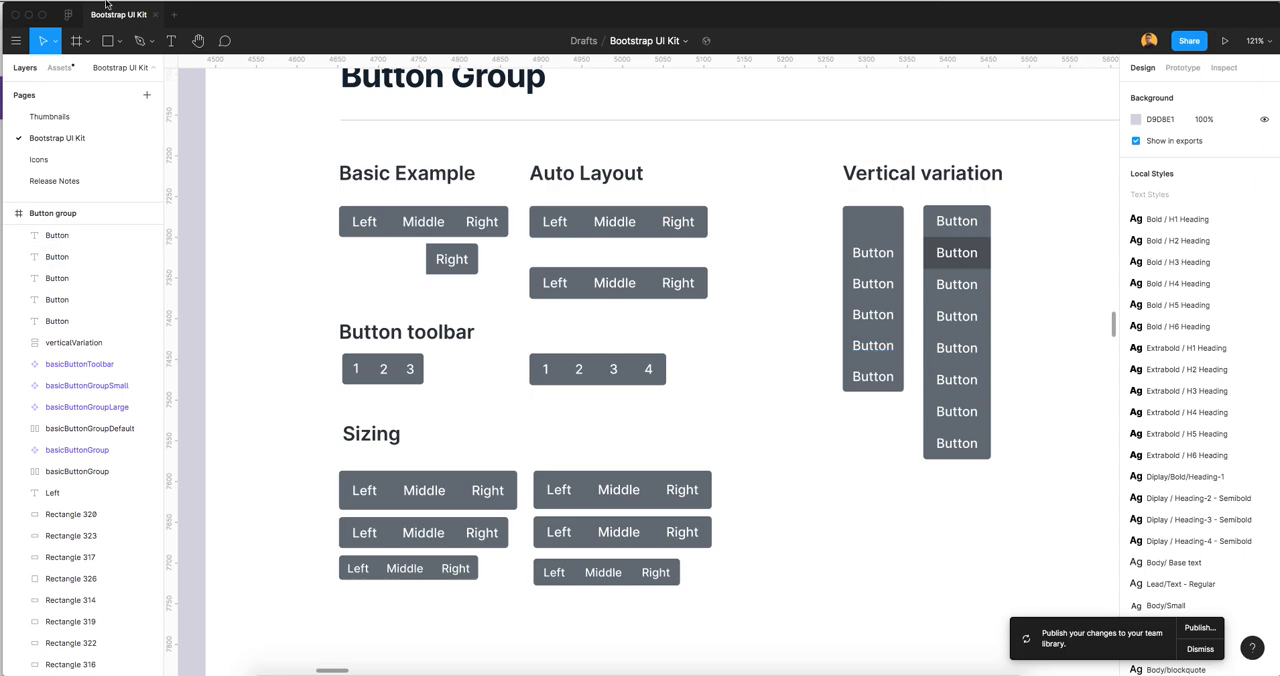
pyautogui.click(59, 67)
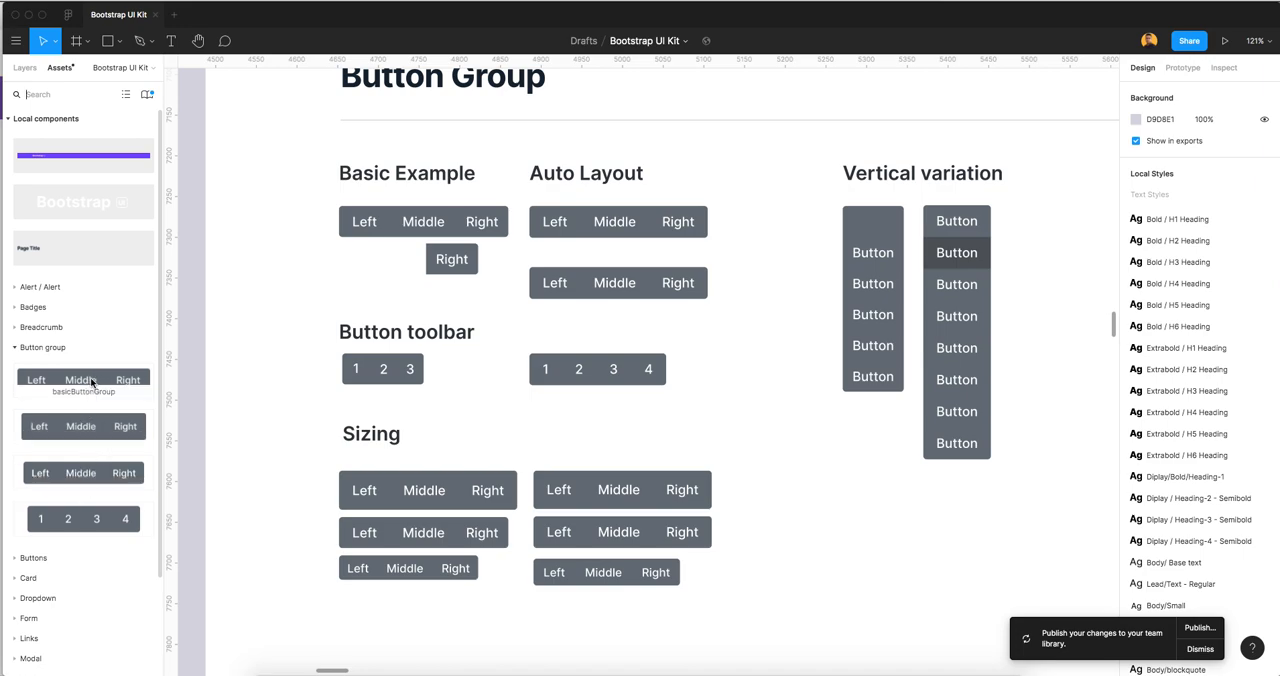
pyautogui.click(726, 434)
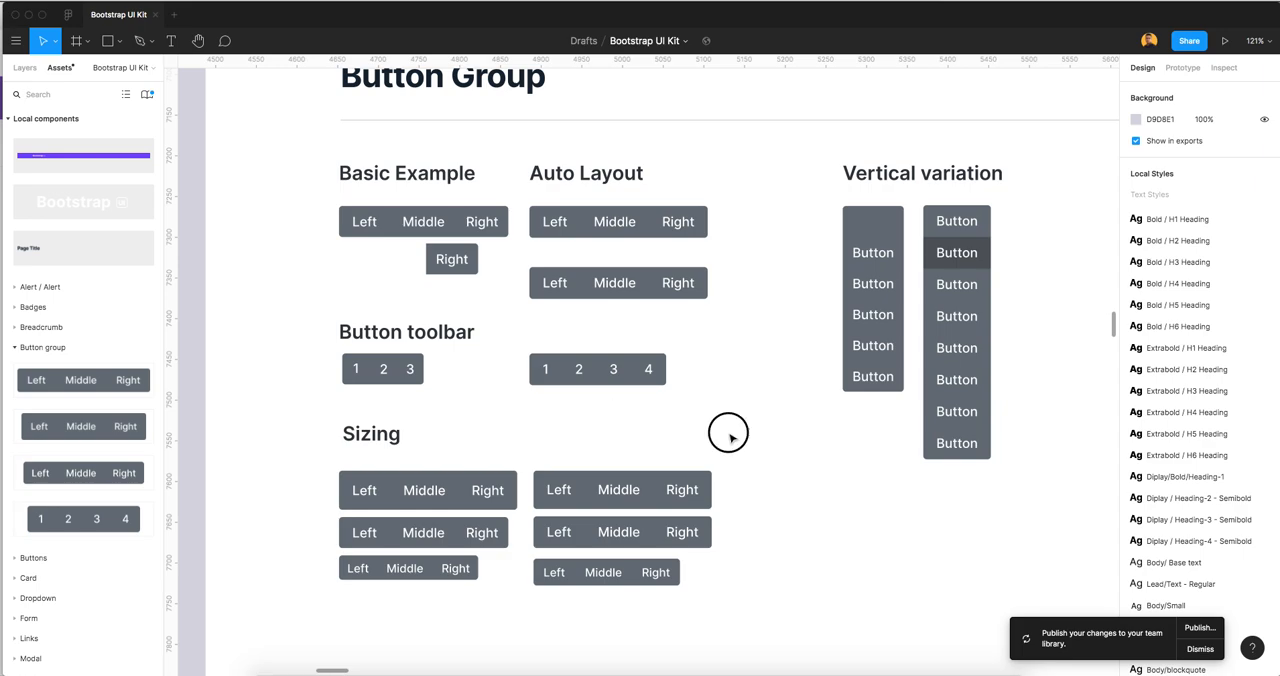
# Give the basicButtonGroup component the description "Button Group Basic example" and check it on the component's asset thumbnail
pyautogui.click(670, 272)
pyautogui.click(1154, 267)
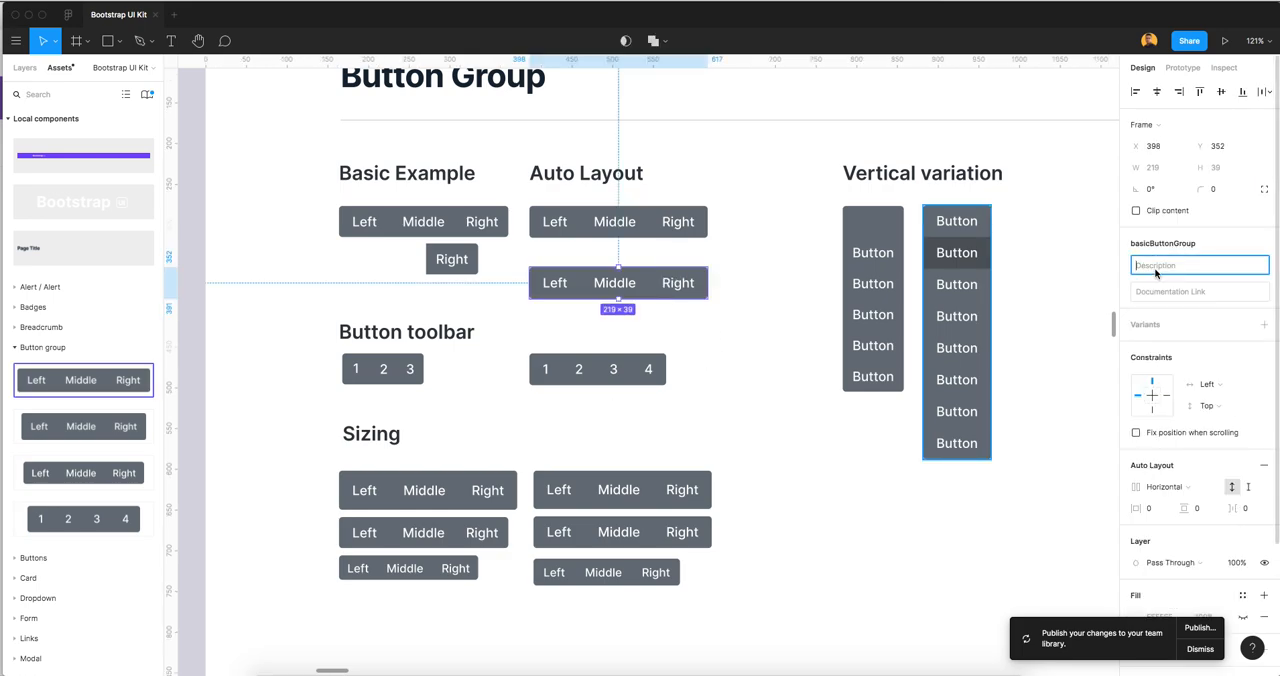
pyautogui.write('Button Group basBaci')
pyautogui.press('BackSpace')
pyautogui.press('BackSpace')
pyautogui.write('sic Ex')
pyautogui.press('BackSpace')
pyautogui.press('BackSpace')
pyautogui.press('BackSpace')
pyautogui.write('example')
pyautogui.click(770, 350)
pyautogui.moveTo(98, 382)
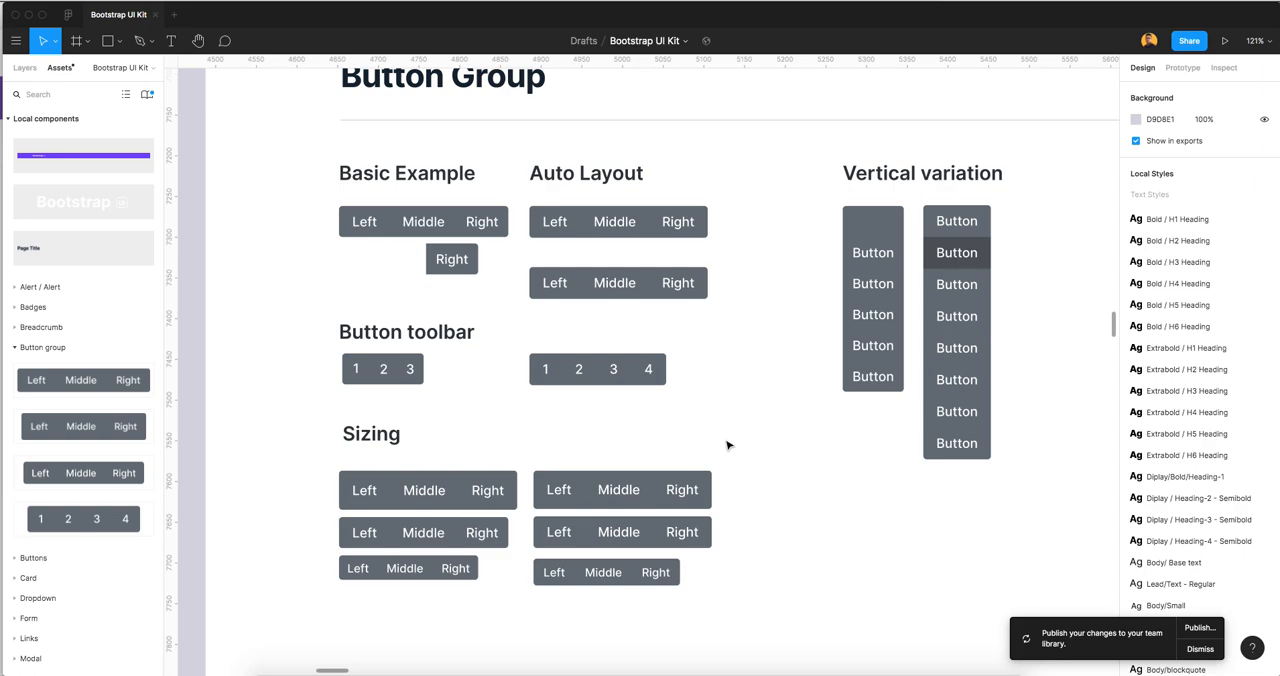
# Give the basicButtonToolbar component the description "Button Toolbar" and check it on the component's asset thumbnail
pyautogui.click(650, 380)
pyautogui.click(1173, 268)
pyautogui.write('Bu')
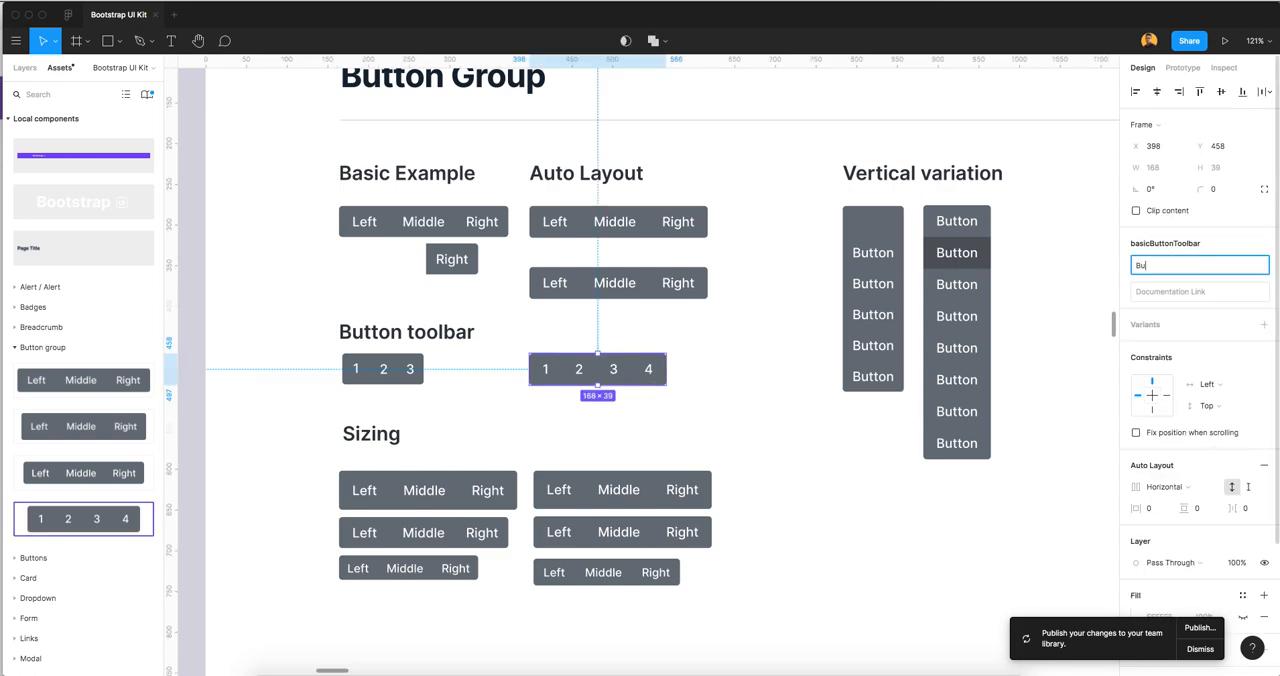
pyautogui.write('tton Toolbar')
pyautogui.press('Return')
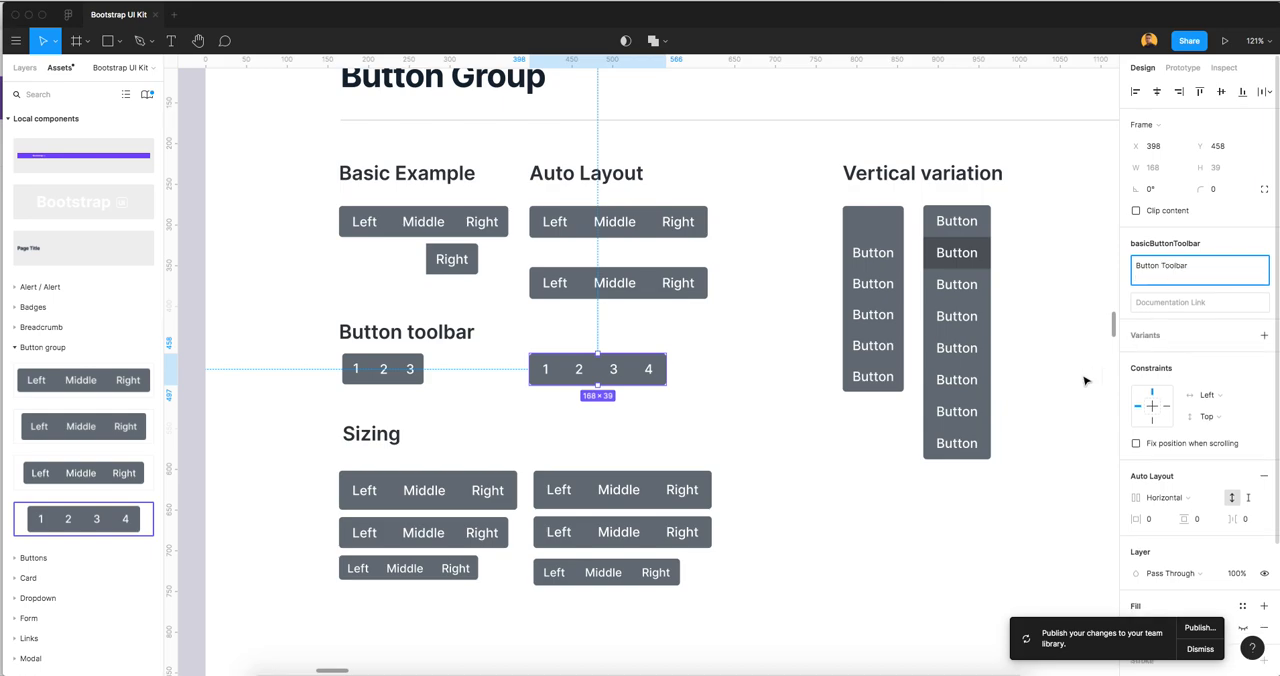
pyautogui.click(757, 396)
pyautogui.click(614, 374)
pyautogui.moveTo(95, 524)
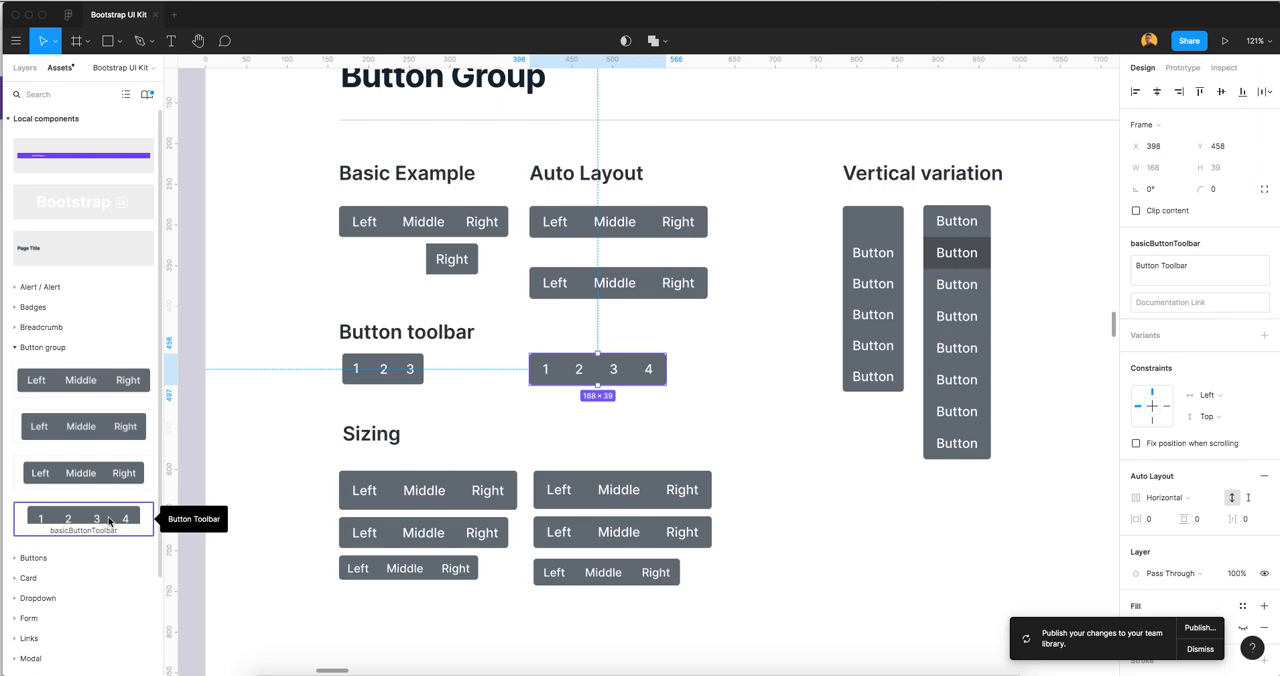
pyautogui.click(711, 400)
pyautogui.scroll(-5, 711, 400)
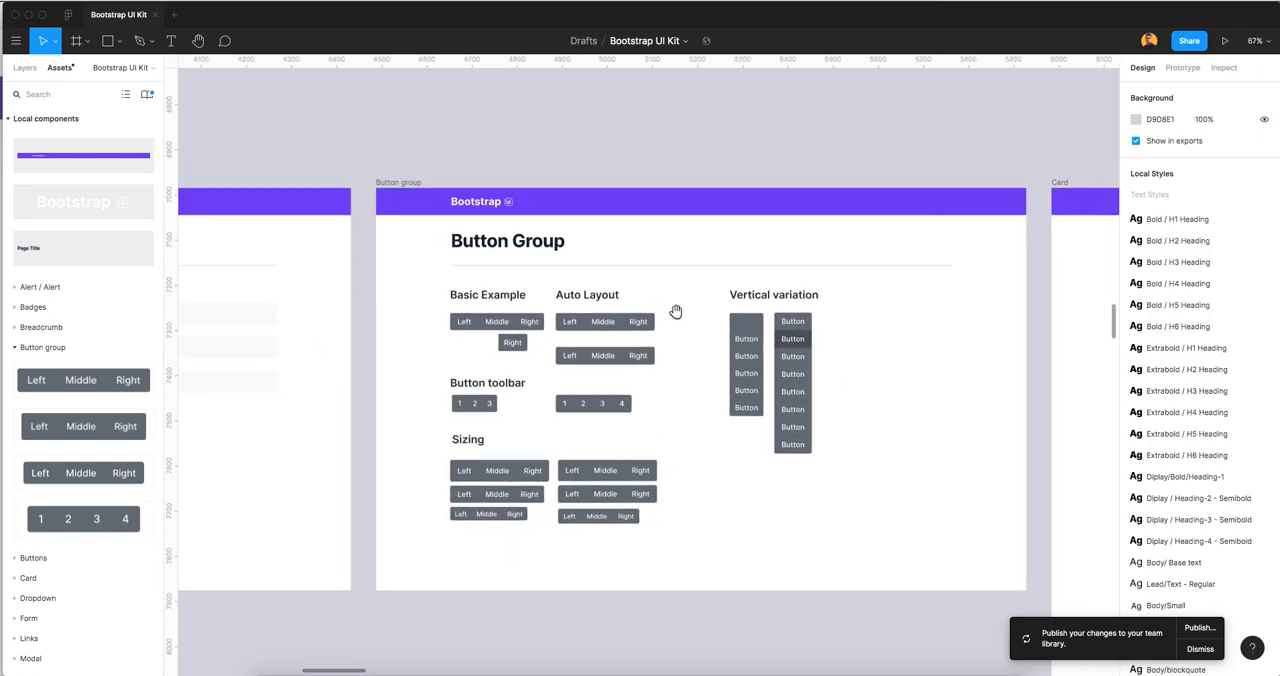
pyautogui.moveTo(676, 312); pyautogui.dragTo(646, 303)
pyautogui.scroll(3, 646, 305)
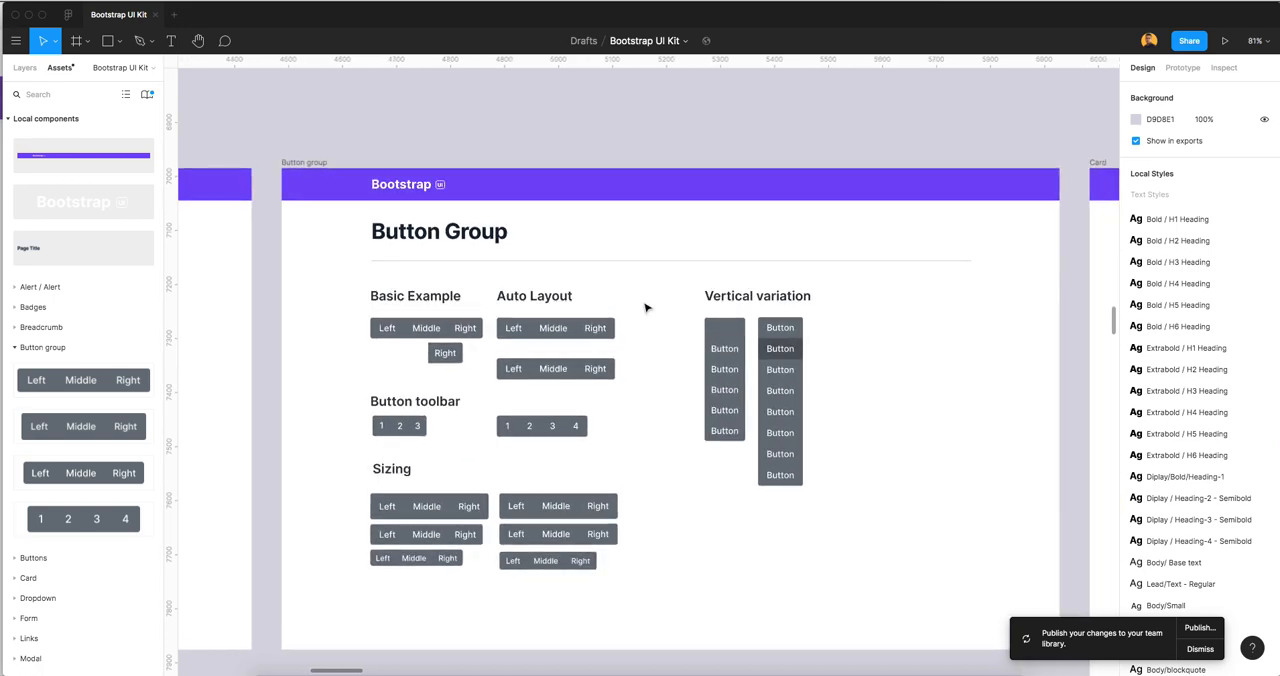